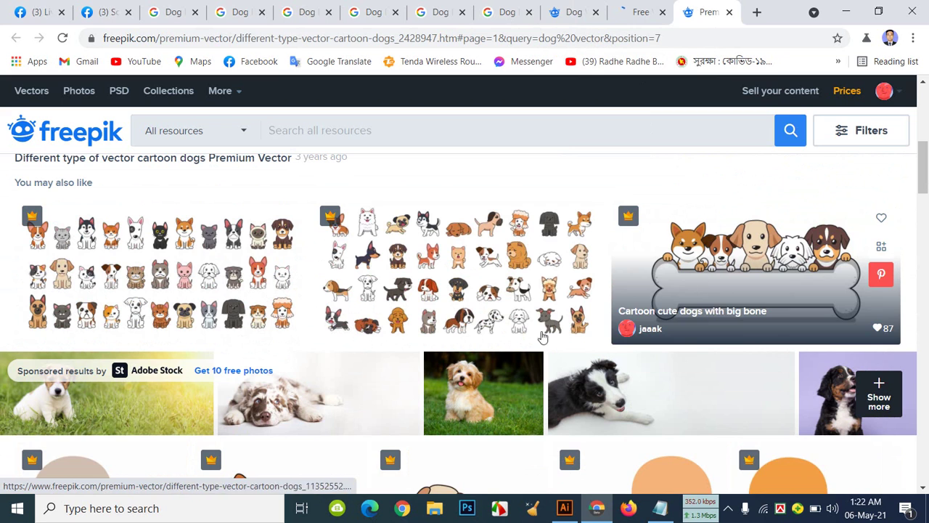
Examine the cartoon dog vectors suggested on the freepik page for a suitable reference image
{"action": "scroll", "coordinate": [485, 421], "scroll_direction": "down", "scroll_amount": 2}
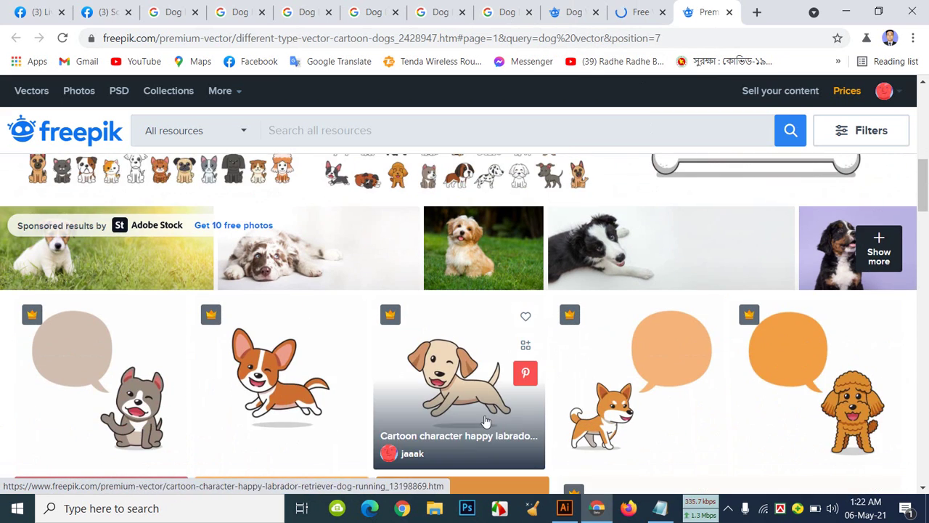
{"action": "scroll", "coordinate": [324, 259], "scroll_direction": "up", "scroll_amount": 2}
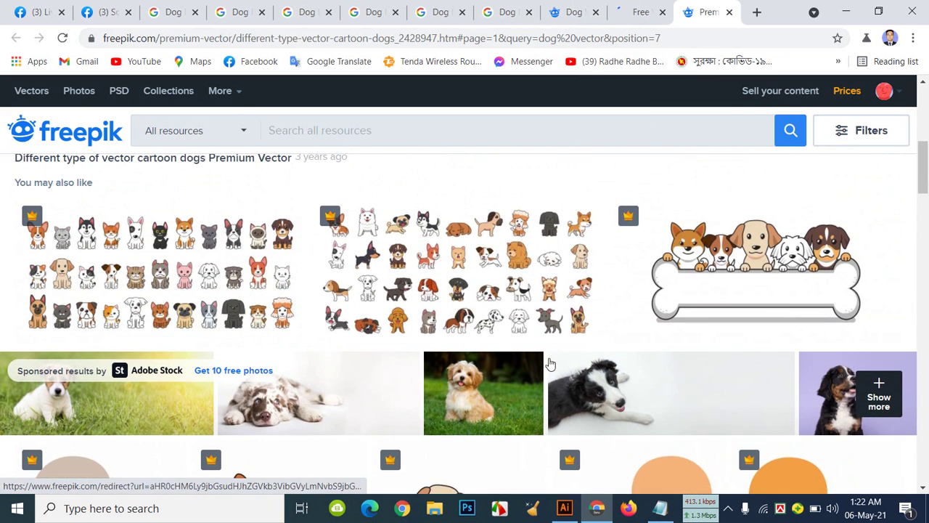
{"action": "scroll", "coordinate": [499, 385], "scroll_direction": "up", "scroll_amount": 3}
{"action": "scroll", "coordinate": [448, 310], "scroll_direction": "up", "scroll_amount": 2}
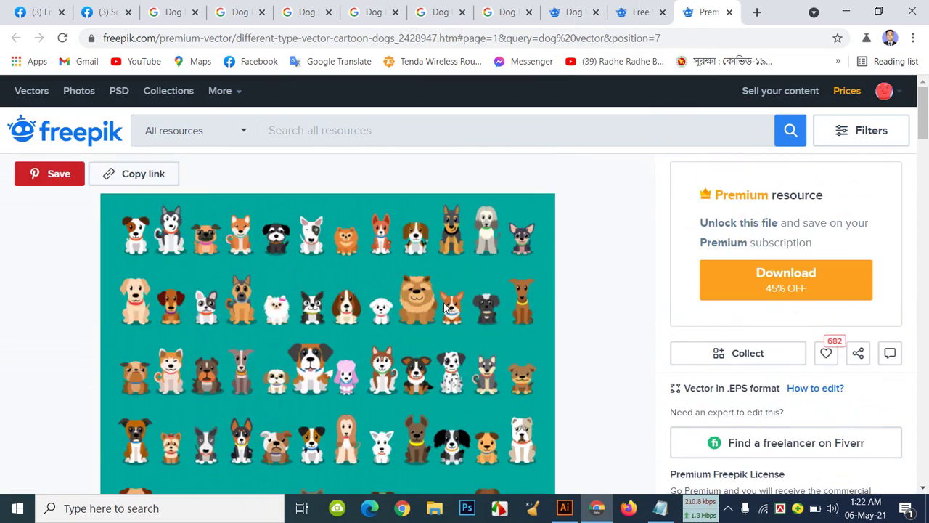
{"action": "scroll", "coordinate": [444, 307], "scroll_direction": "down", "scroll_amount": 6}
{"action": "scroll", "coordinate": [218, 230], "scroll_direction": "down", "scroll_amount": 5}
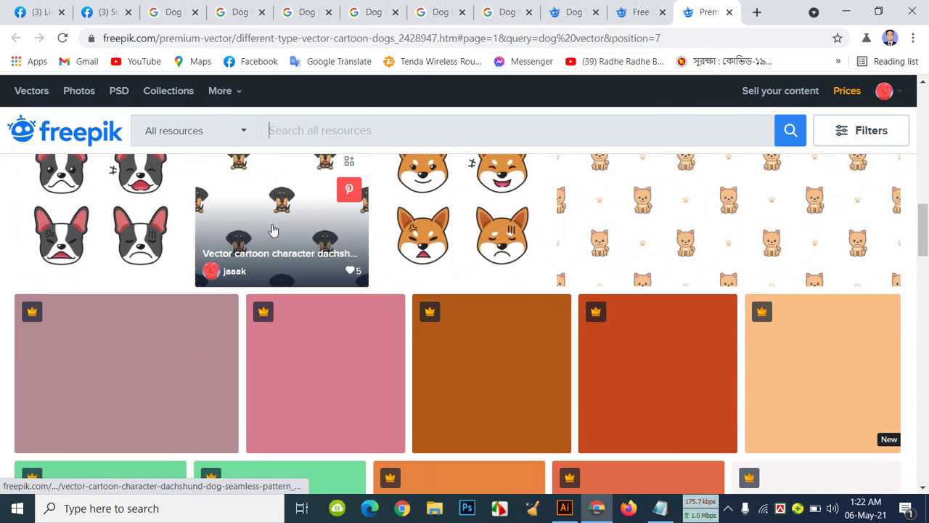
{"action": "scroll", "coordinate": [341, 236], "scroll_direction": "up", "scroll_amount": 2}
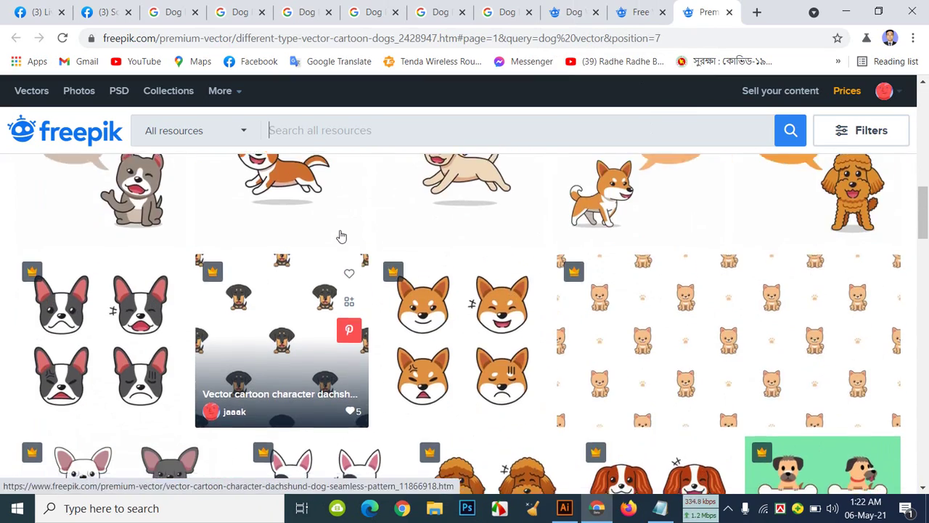
{"action": "scroll", "coordinate": [341, 236], "scroll_direction": "down", "scroll_amount": 2}
{"action": "scroll", "coordinate": [340, 236], "scroll_direction": "down", "scroll_amount": 3}
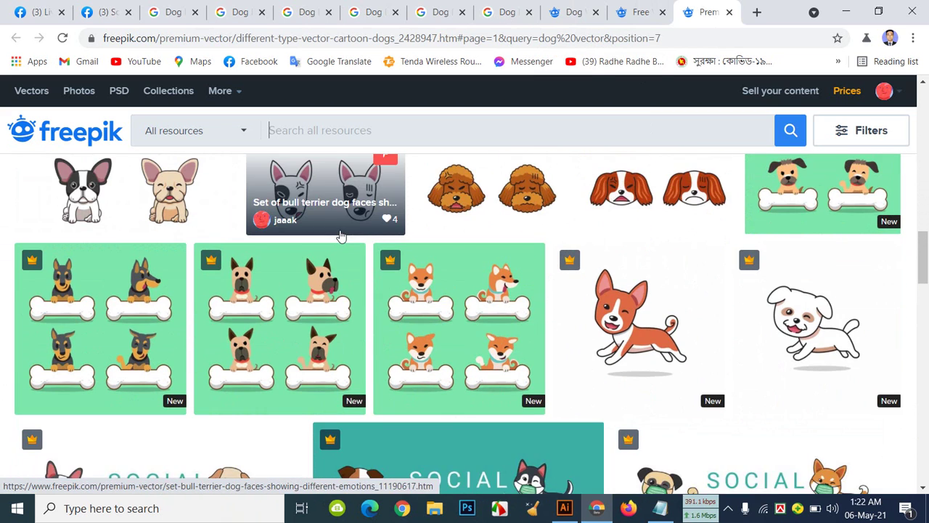
{"action": "scroll", "coordinate": [340, 236], "scroll_direction": "down", "scroll_amount": 2}
{"action": "scroll", "coordinate": [341, 236], "scroll_direction": "down", "scroll_amount": 3}
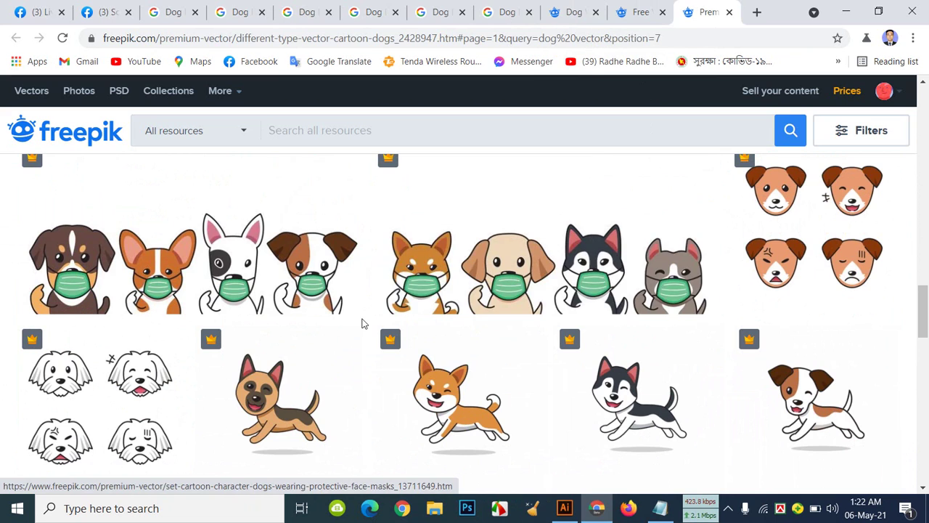
Open the set of four dogs in face masks and the cute white dog wearing a face mask in new browser tabs
{"action": "right_click", "coordinate": [233, 266]}
{"action": "left_click", "coordinate": [293, 278]}
{"action": "scroll", "coordinate": [338, 300], "scroll_direction": "down", "scroll_amount": 4}
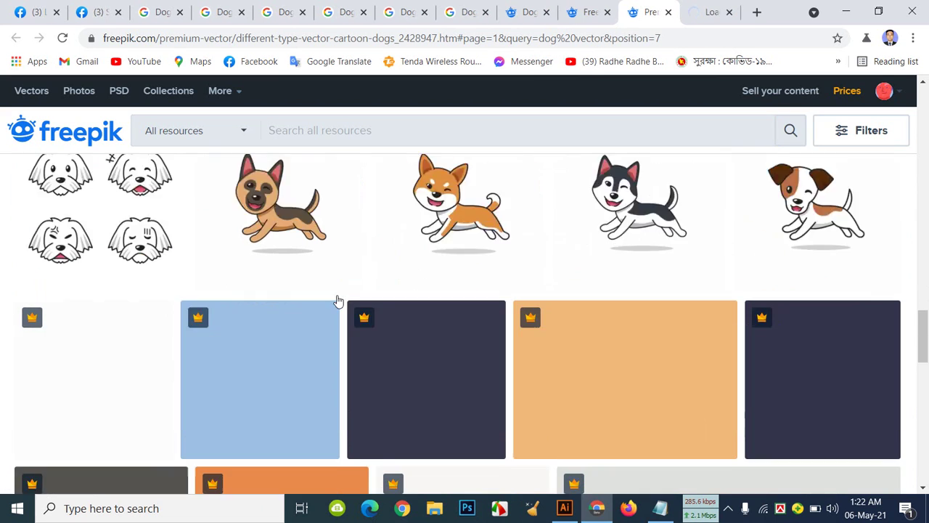
{"action": "scroll", "coordinate": [338, 301], "scroll_direction": "down", "scroll_amount": 3}
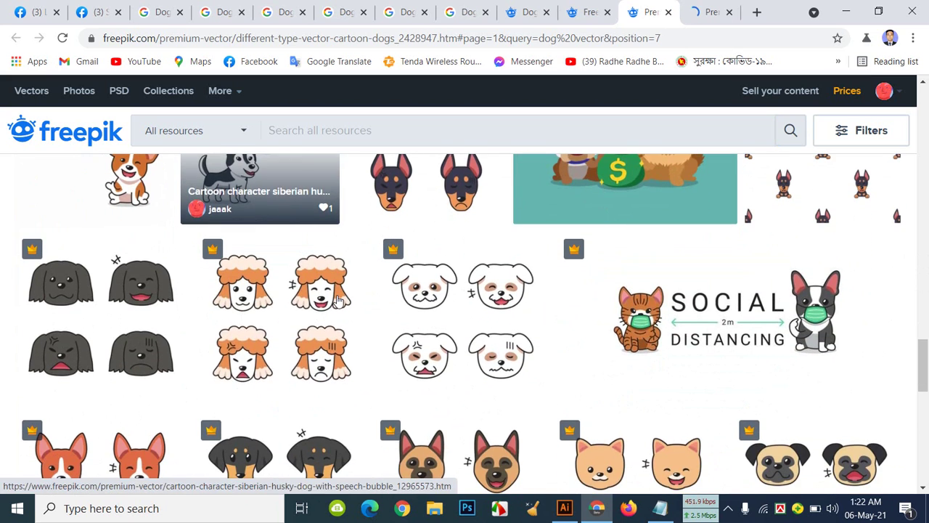
{"action": "scroll", "coordinate": [336, 300], "scroll_direction": "down", "scroll_amount": 2}
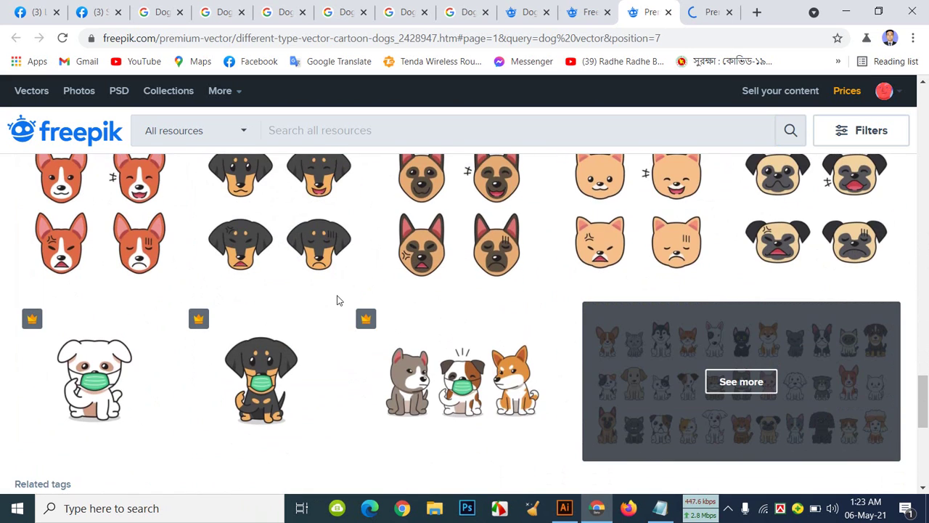
{"action": "scroll", "coordinate": [337, 299], "scroll_direction": "down", "scroll_amount": 1}
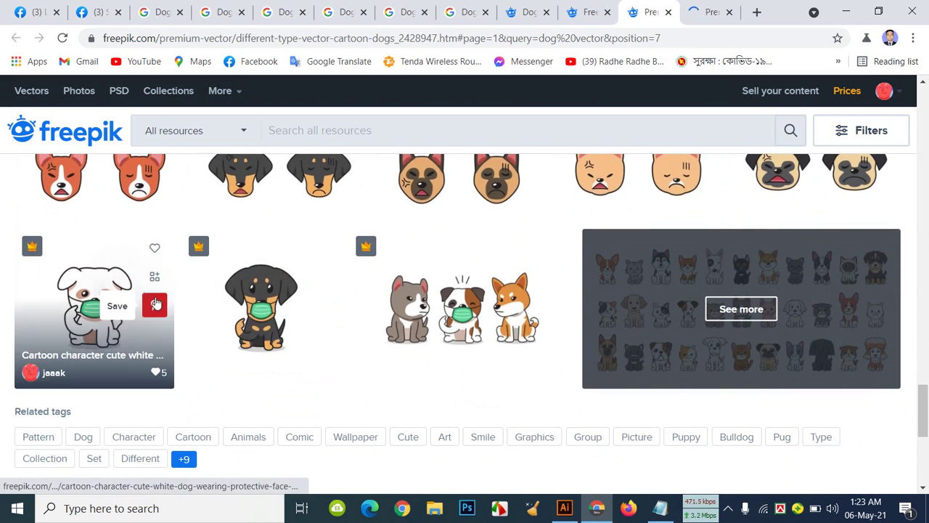
{"action": "right_click", "coordinate": [125, 295]}
{"action": "left_click", "coordinate": [181, 304]}
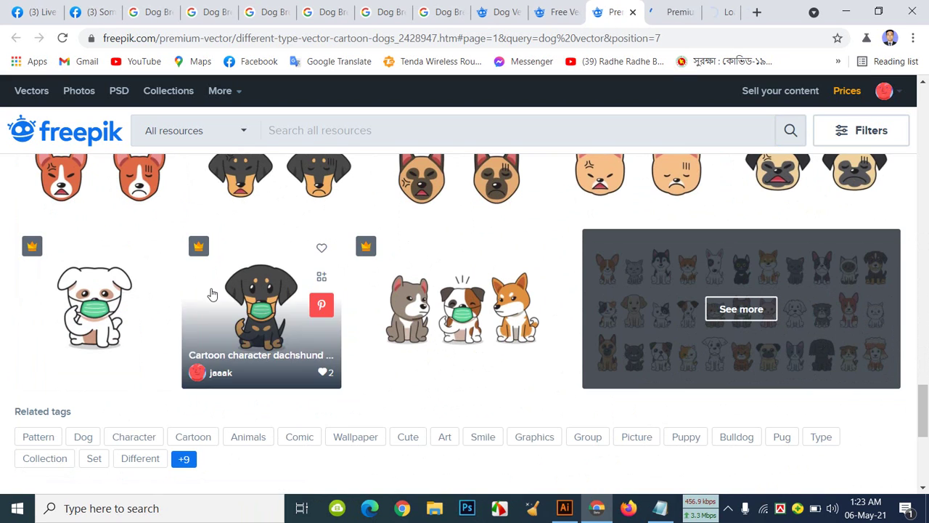
Look through the page of the set of dogs wearing protective face masks and close it
{"action": "left_click", "coordinate": [652, 10]}
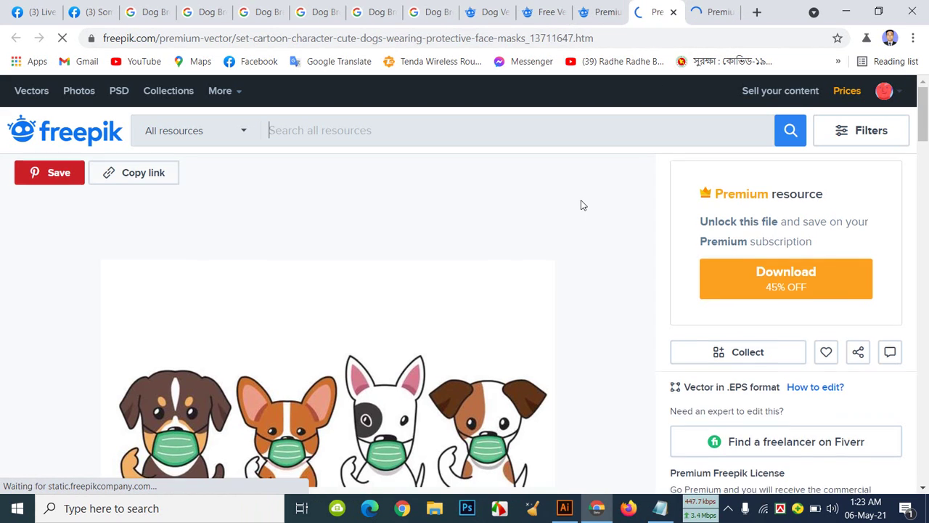
{"action": "scroll", "coordinate": [581, 204], "scroll_direction": "down", "scroll_amount": 5}
{"action": "scroll", "coordinate": [581, 205], "scroll_direction": "down", "scroll_amount": 4}
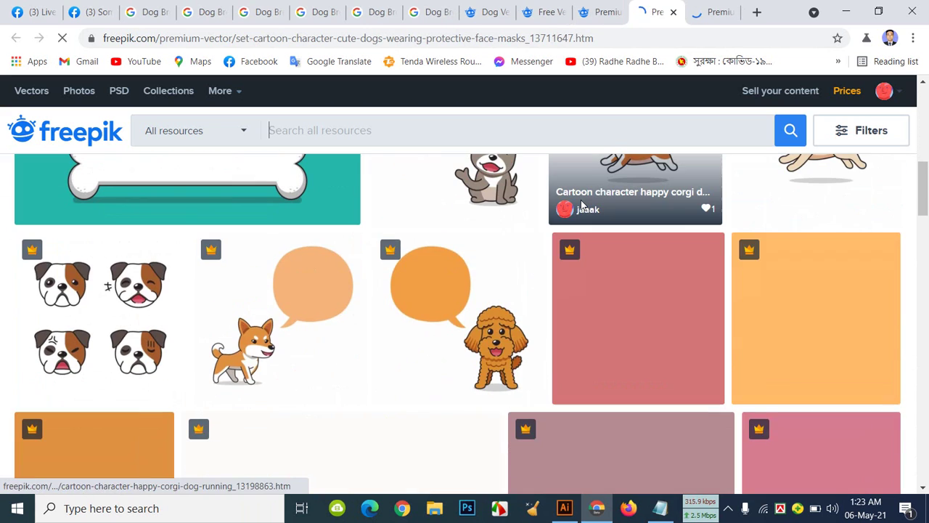
{"action": "scroll", "coordinate": [688, 228], "scroll_direction": "down", "scroll_amount": 3}
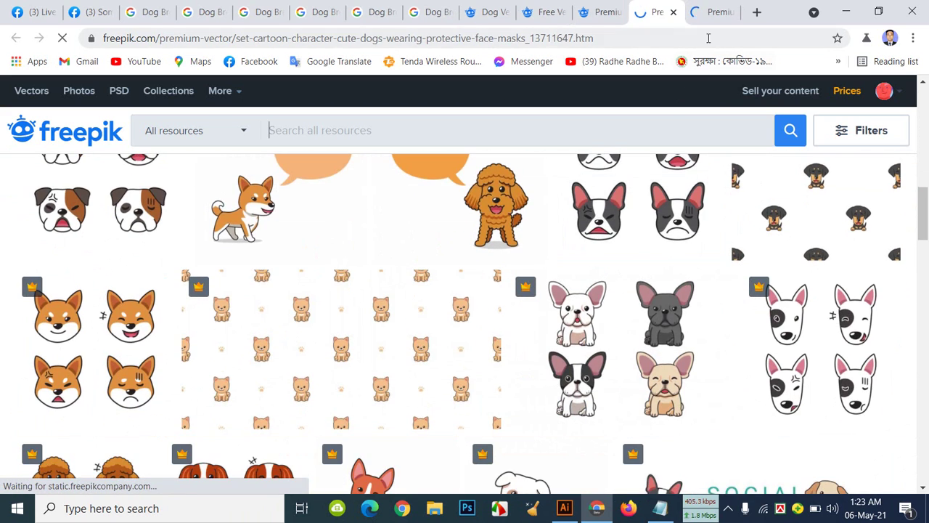
{"action": "key", "text": "ctrl+w"}
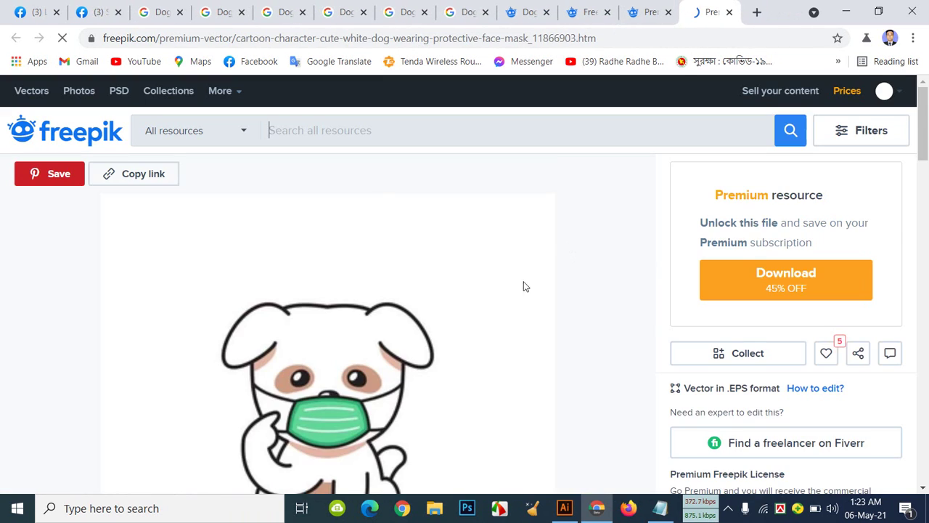
Copy the image of the white cartoon dog wearing a green face mask
{"action": "scroll", "coordinate": [502, 286], "scroll_direction": "down", "scroll_amount": 3}
{"action": "scroll", "coordinate": [503, 287], "scroll_direction": "up", "scroll_amount": 2}
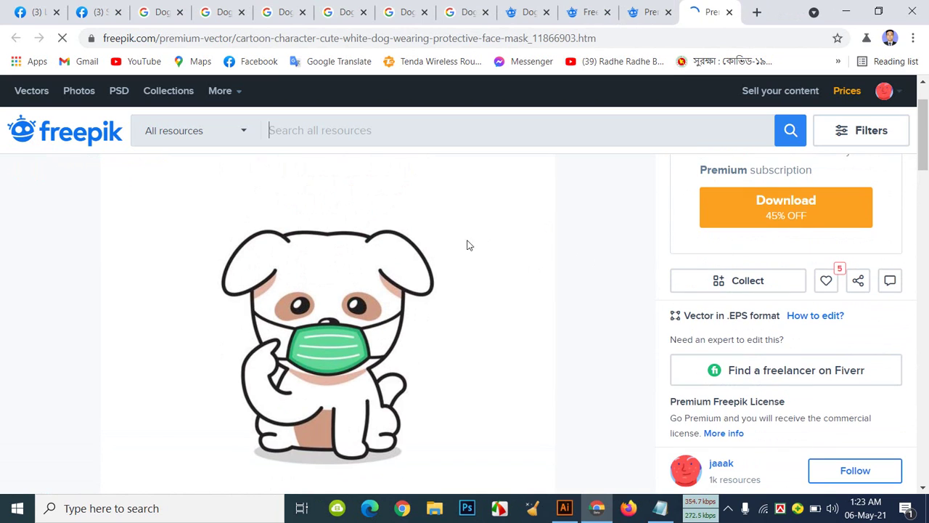
{"action": "left_click_drag", "start_coordinate": [470, 243], "coordinate": [336, 270]}
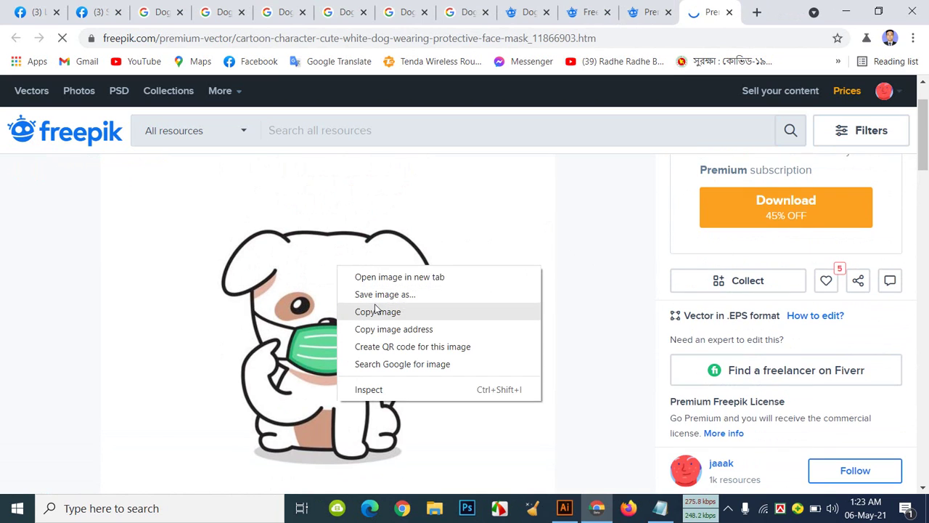
{"action": "left_click", "coordinate": [383, 313]}
{"action": "scroll", "coordinate": [515, 313], "scroll_direction": "down", "scroll_amount": 2}
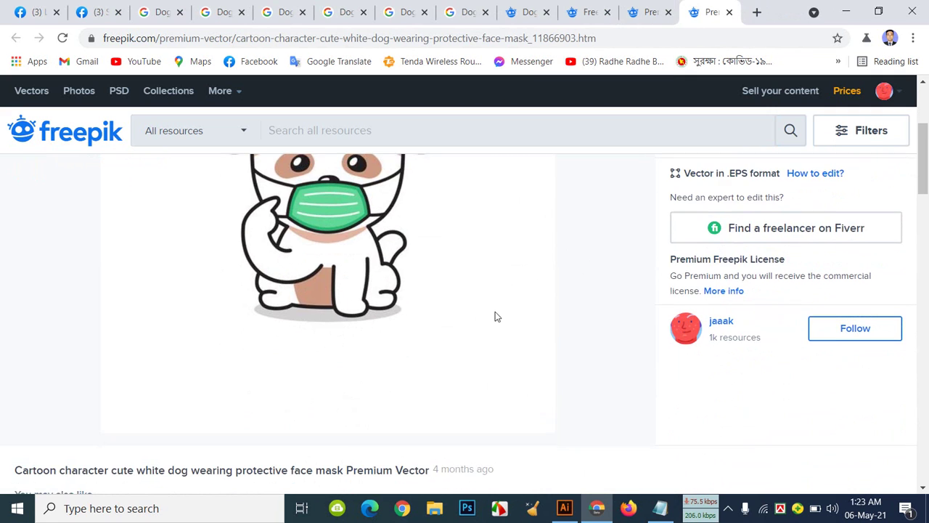
{"action": "scroll", "coordinate": [501, 302], "scroll_direction": "up", "scroll_amount": 1}
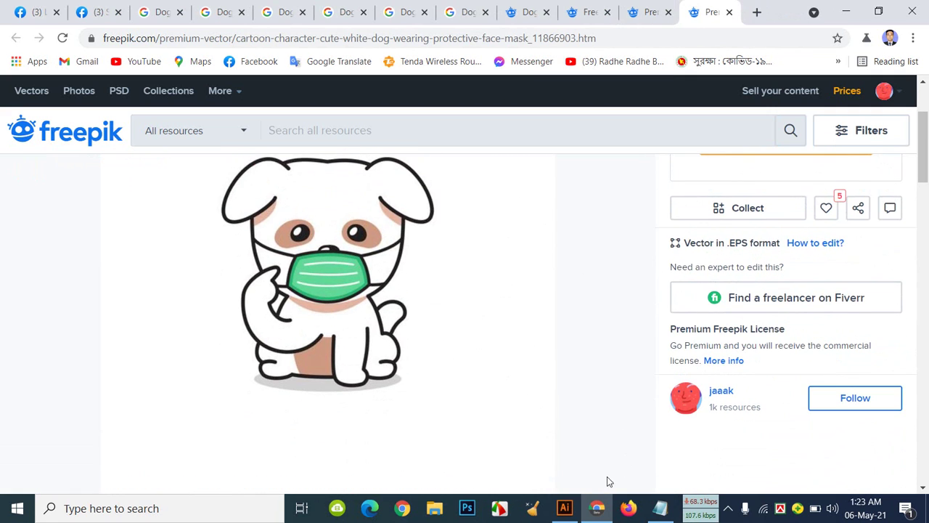
Switch to Illustrator, paste the dog image, enlarge it to about 1813 px square and place it over the artboard's left edge
{"action": "left_click", "coordinate": [565, 508]}
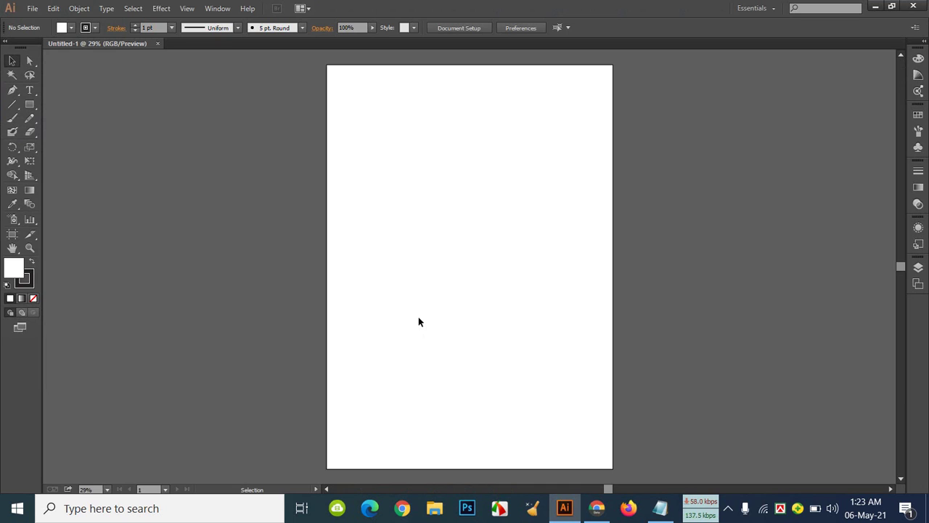
{"action": "key", "text": "ctrl+v"}
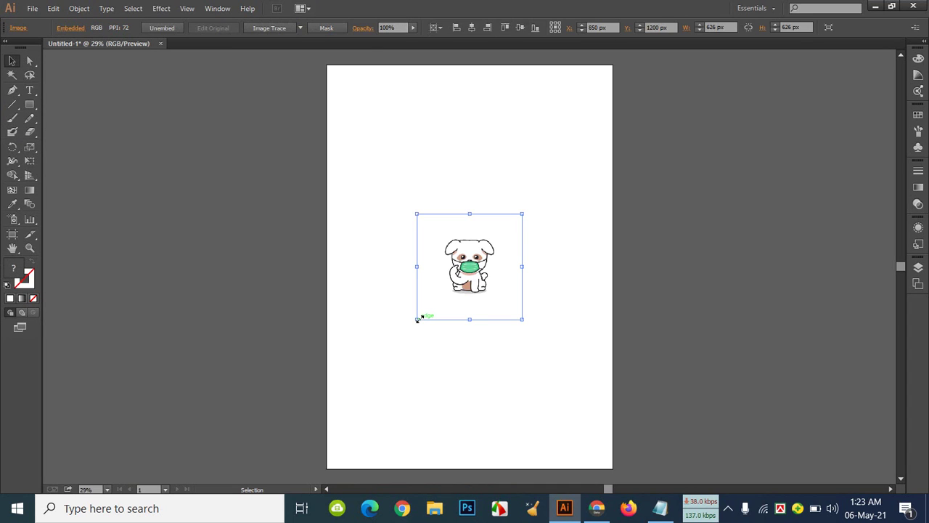
{"action": "left_click_drag", "start_coordinate": [459, 275], "coordinate": [147, 217]}
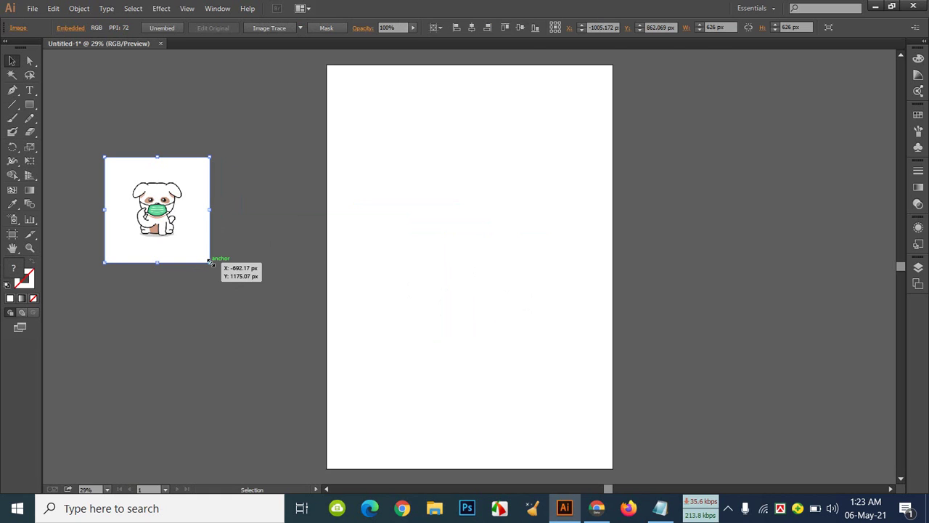
{"action": "left_click_drag", "start_coordinate": [212, 263], "coordinate": [310, 363]}
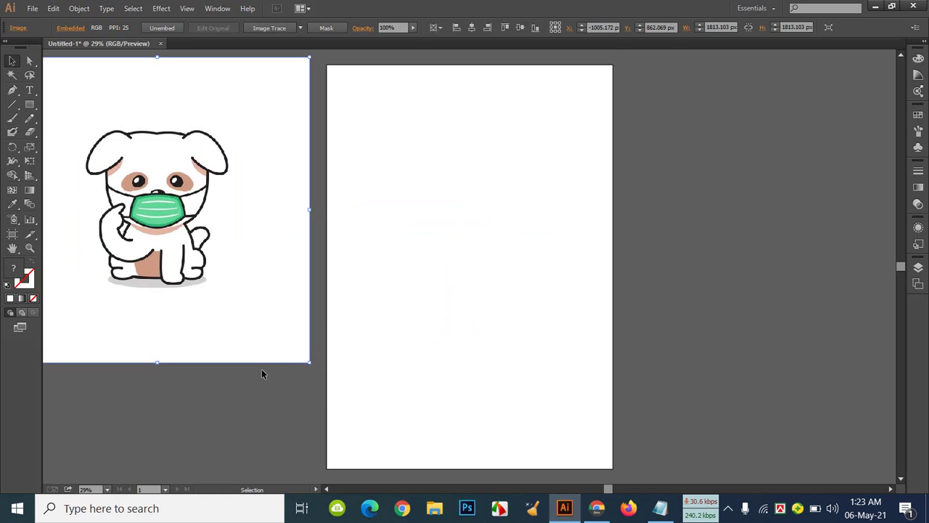
{"action": "left_click", "coordinate": [263, 374]}
{"action": "left_click_drag", "start_coordinate": [239, 277], "coordinate": [275, 288]}
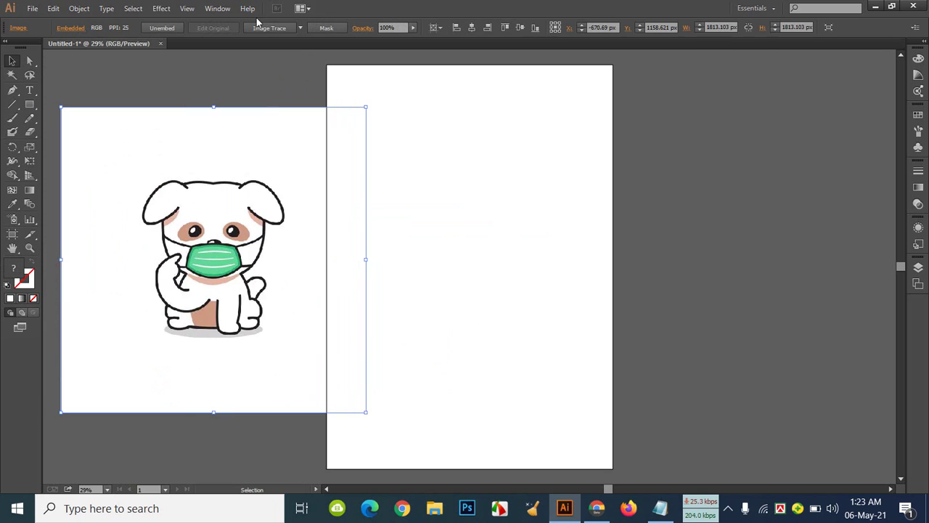
Switch to Chrome and close the page of the white dog wearing a face mask
{"action": "left_click", "coordinate": [597, 508]}
{"action": "scroll", "coordinate": [537, 232], "scroll_direction": "up", "scroll_amount": 2}
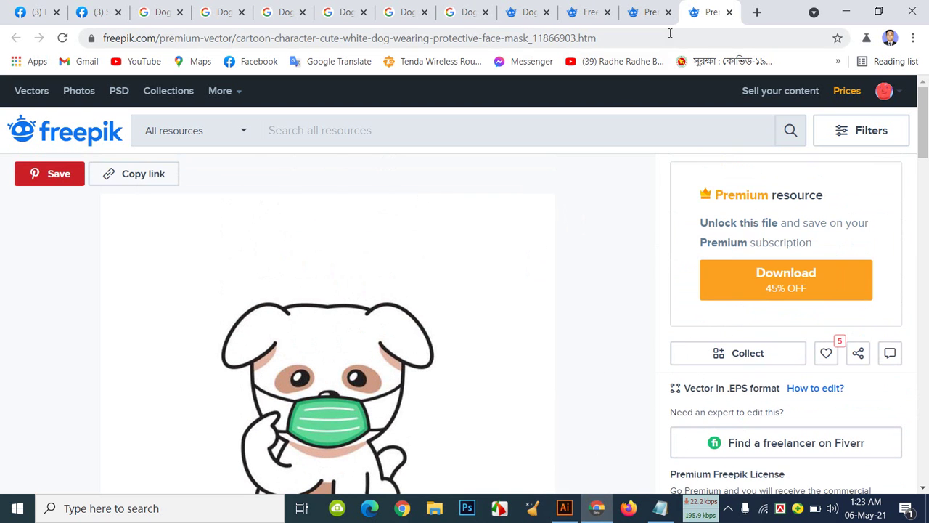
{"action": "left_click", "coordinate": [729, 12]}
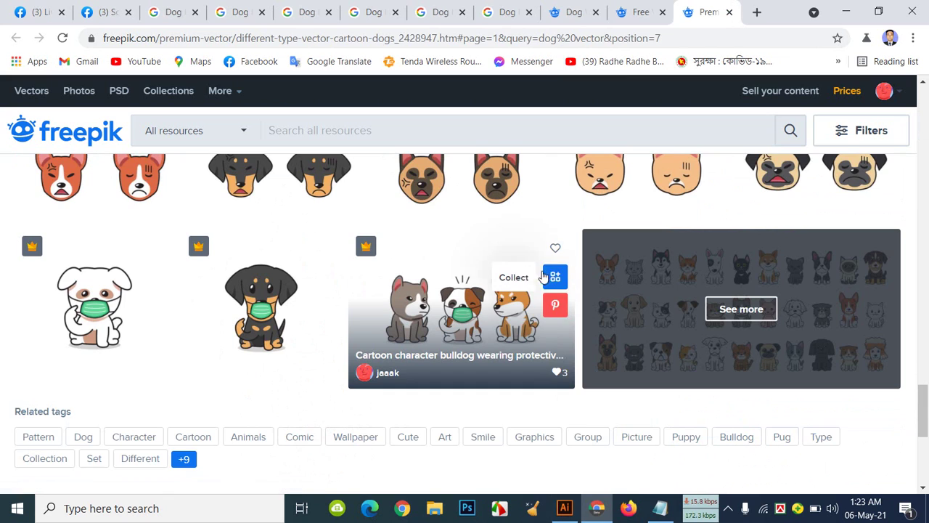
{"action": "scroll", "coordinate": [503, 281], "scroll_direction": "up", "scroll_amount": 2}
Sign in to freepik with the suggested Google account from the blue-background dog icons page
{"action": "left_click", "coordinate": [641, 12]}
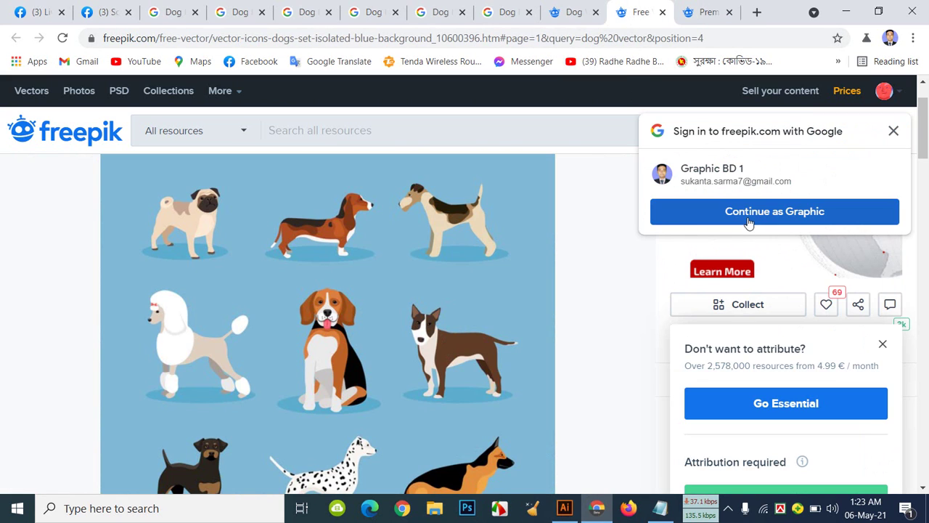
{"action": "left_click", "coordinate": [749, 211]}
Examine the "dog vector" search results on freepik and close the blue-background dog icons page
{"action": "left_click", "coordinate": [569, 12]}
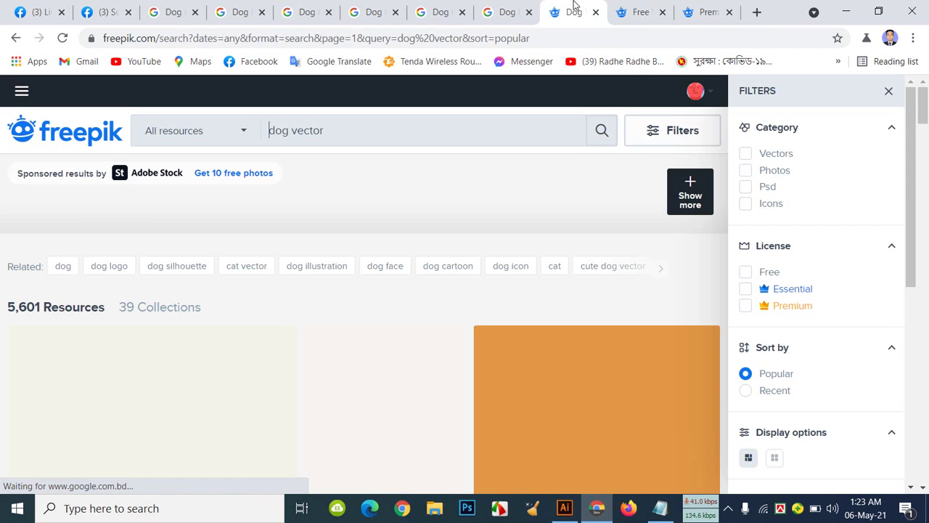
{"action": "scroll", "coordinate": [440, 312], "scroll_direction": "down", "scroll_amount": 3}
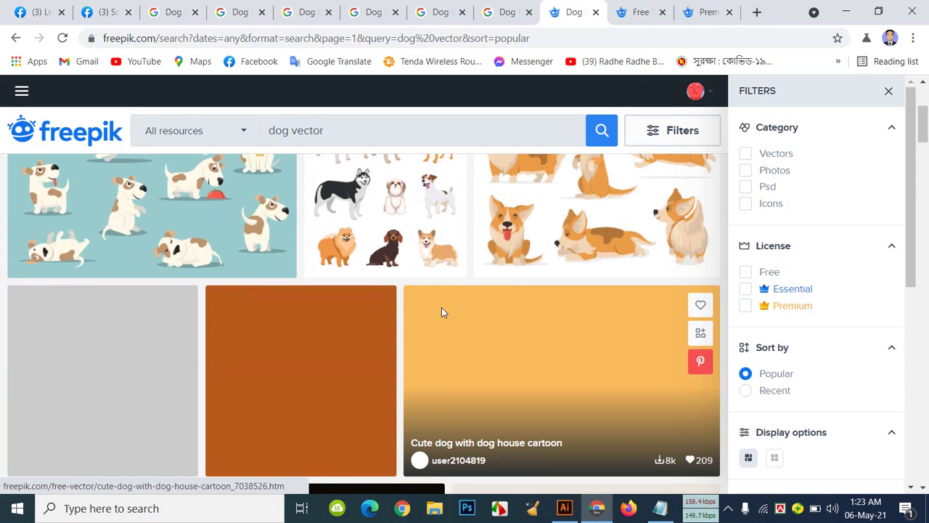
{"action": "scroll", "coordinate": [443, 313], "scroll_direction": "down", "scroll_amount": 8}
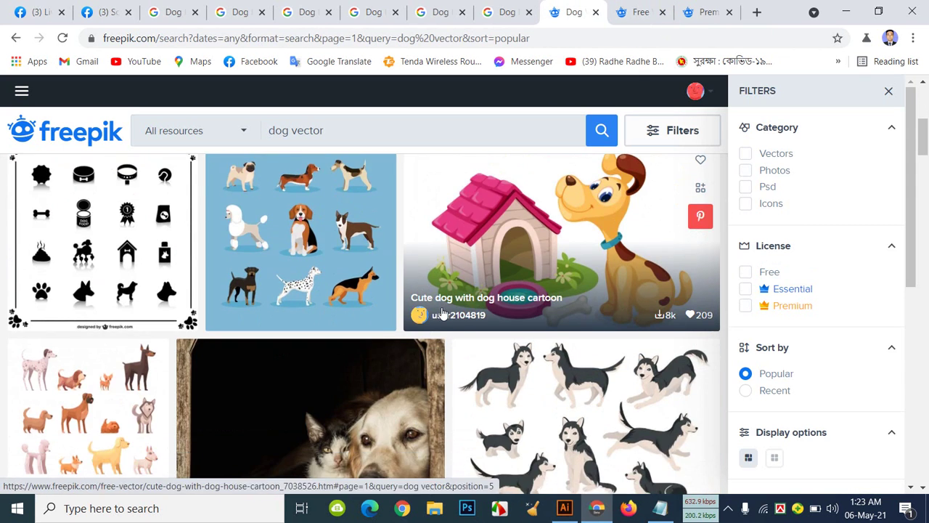
{"action": "scroll", "coordinate": [443, 310], "scroll_direction": "down", "scroll_amount": 3}
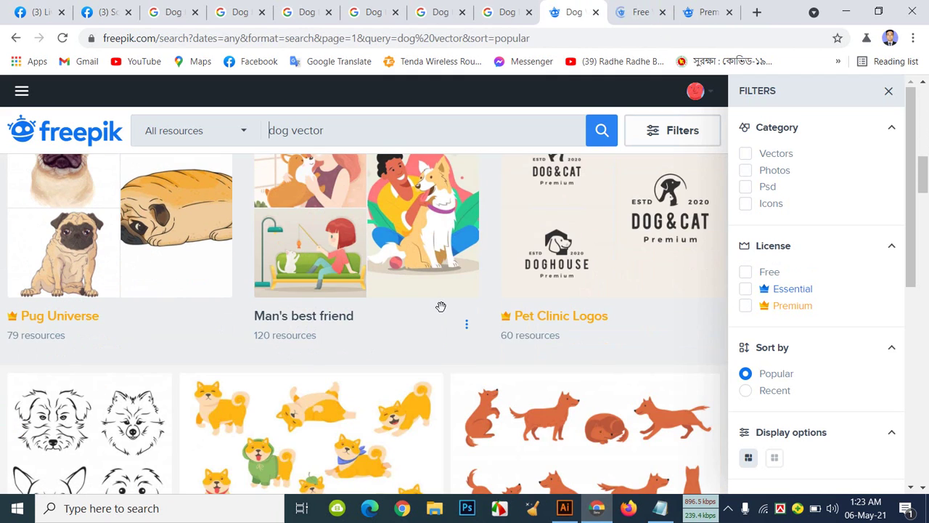
{"action": "scroll", "coordinate": [445, 309], "scroll_direction": "down", "scroll_amount": 3}
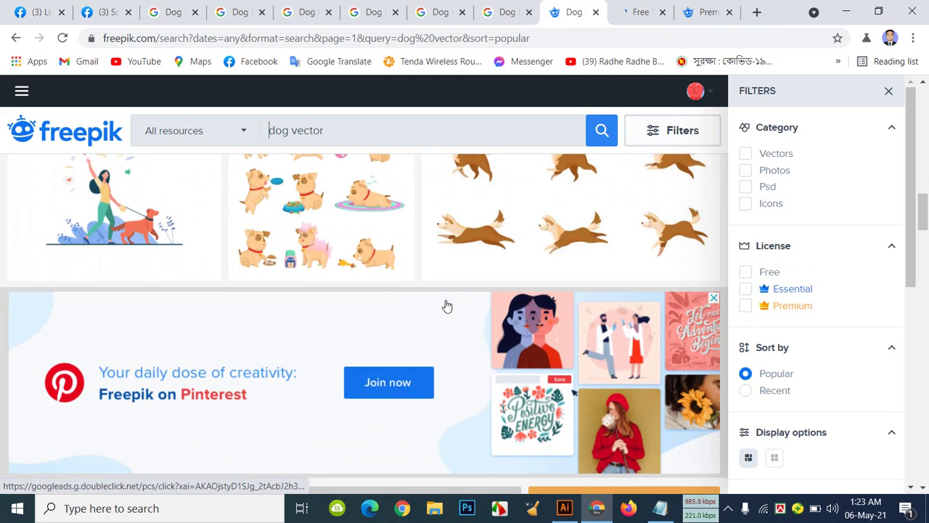
{"action": "key", "text": "ctrl+Tab"}
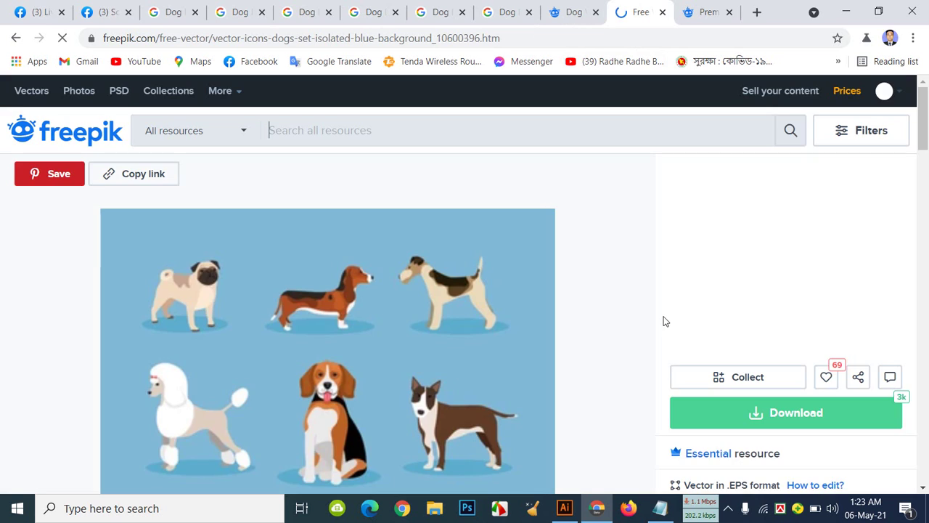
{"action": "left_click", "coordinate": [663, 12]}
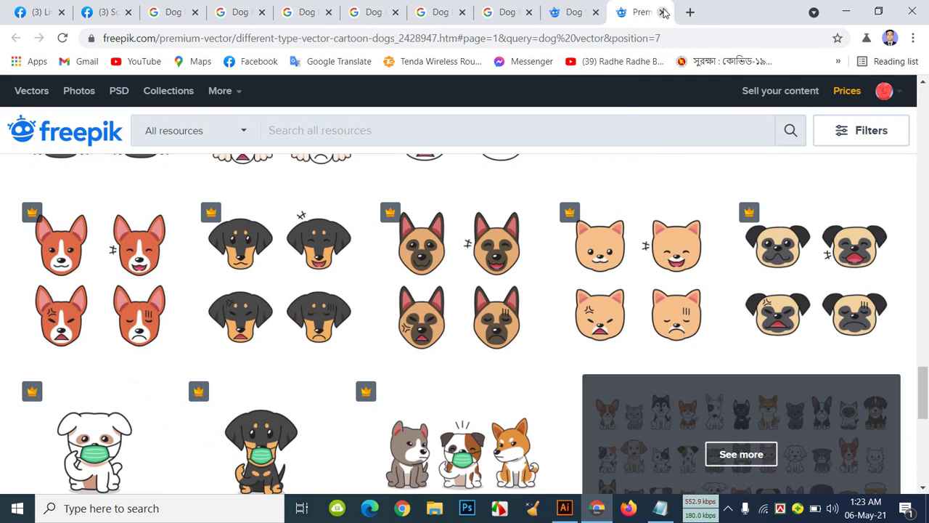
Examine the related dog vectors on freepik's teal cartoon dogs page and close that page
{"action": "scroll", "coordinate": [482, 274], "scroll_direction": "down", "scroll_amount": 1}
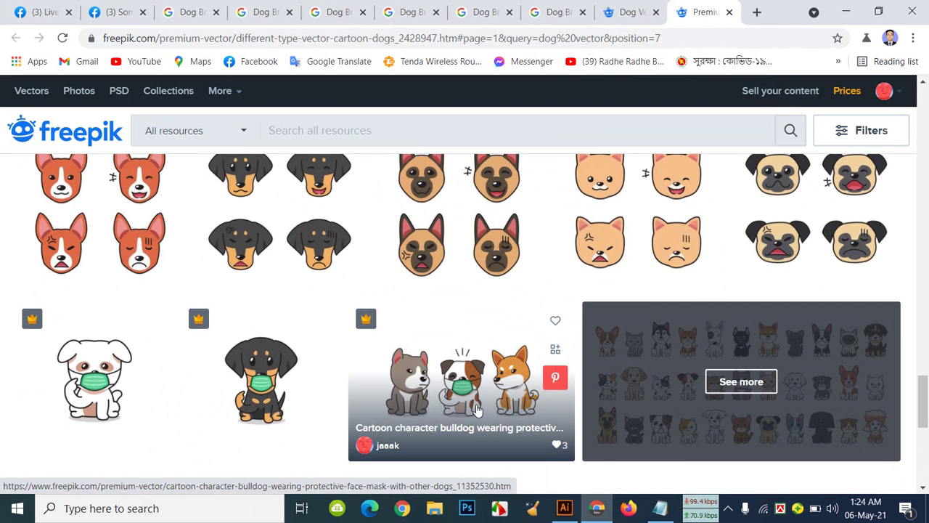
{"action": "scroll", "coordinate": [460, 305], "scroll_direction": "up", "scroll_amount": 5}
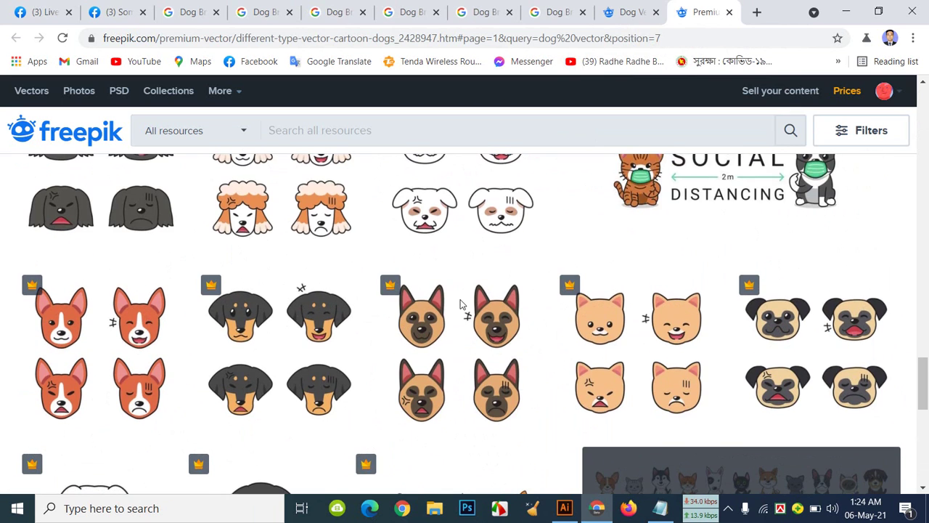
{"action": "scroll", "coordinate": [460, 305], "scroll_direction": "up", "scroll_amount": 1}
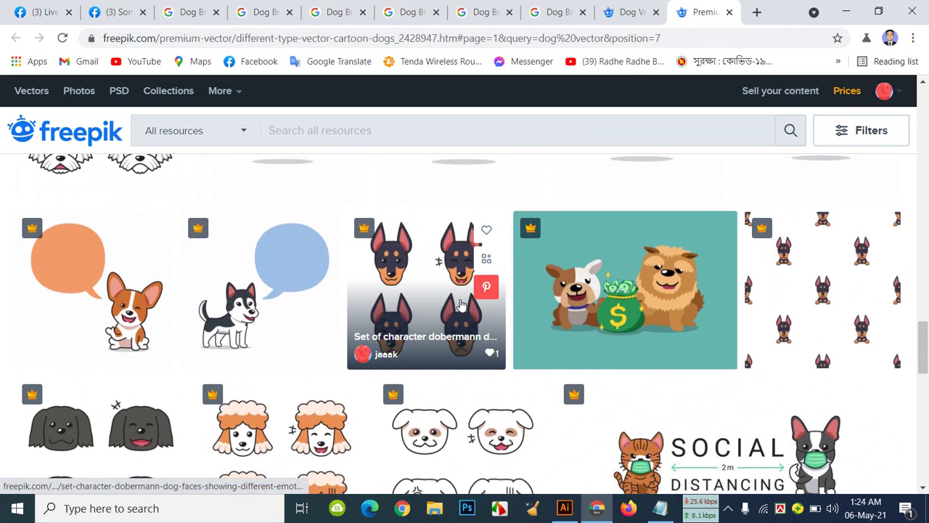
{"action": "scroll", "coordinate": [460, 305], "scroll_direction": "up", "scroll_amount": 1}
{"action": "scroll", "coordinate": [576, 347], "scroll_direction": "up", "scroll_amount": 4}
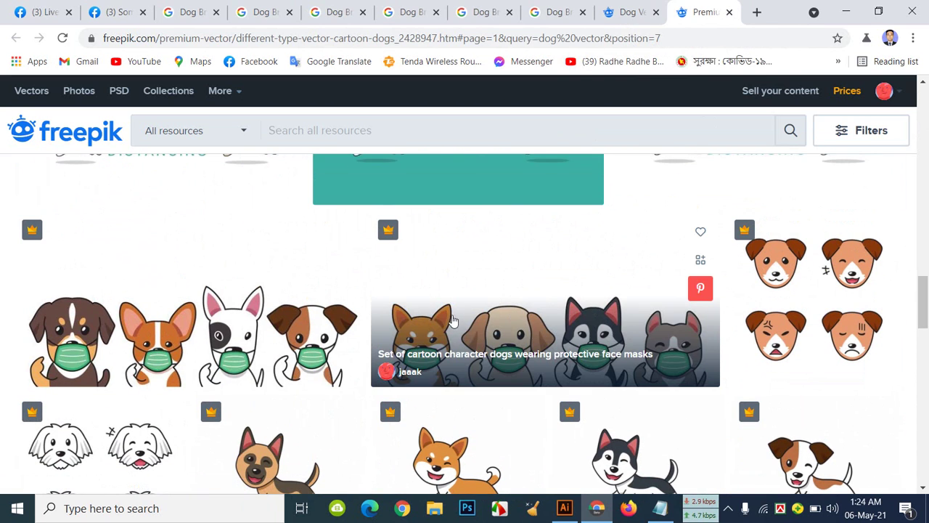
{"action": "scroll", "coordinate": [448, 319], "scroll_direction": "up", "scroll_amount": 5}
{"action": "scroll", "coordinate": [448, 320], "scroll_direction": "up", "scroll_amount": 10}
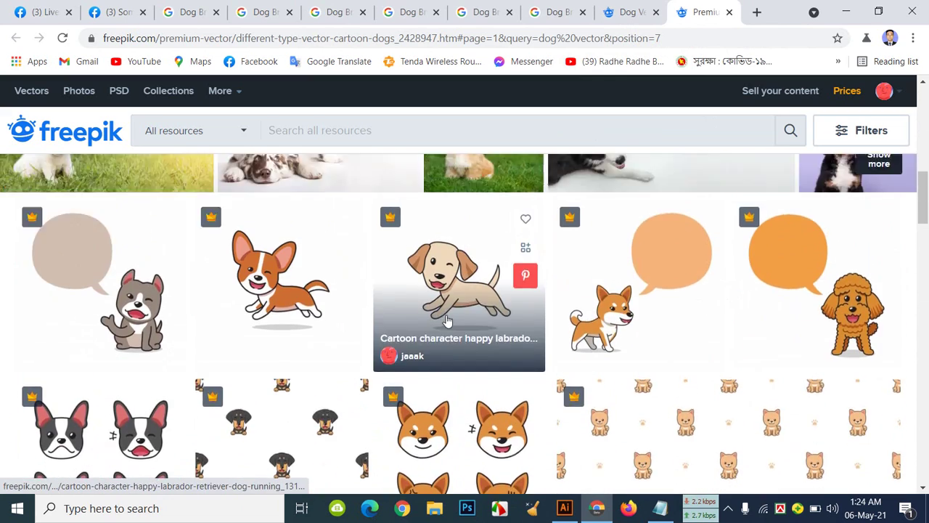
{"action": "scroll", "coordinate": [448, 321], "scroll_direction": "up", "scroll_amount": 4}
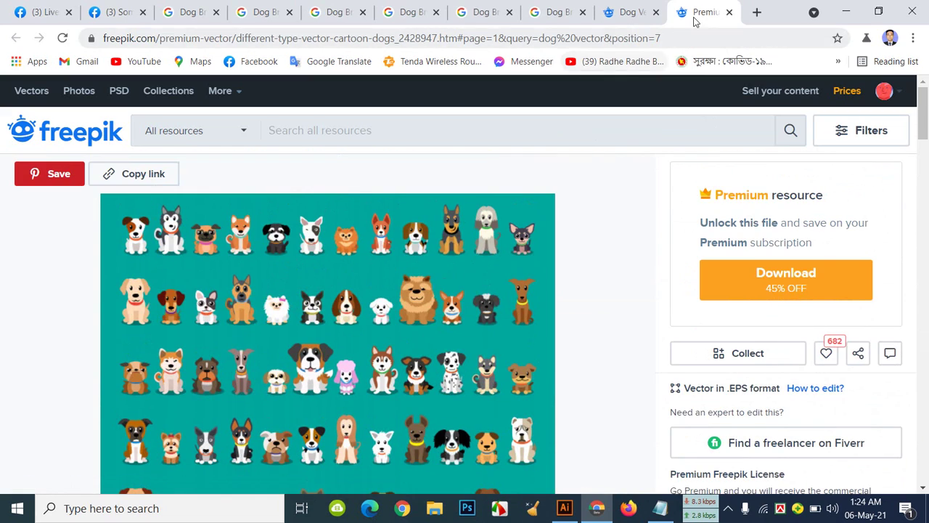
{"action": "left_click", "coordinate": [729, 12]}
View the Rhodesian Ridgeback T-shirt image, switch to Illustrator to check the document and return to Chrome
{"action": "left_click", "coordinate": [610, 14]}
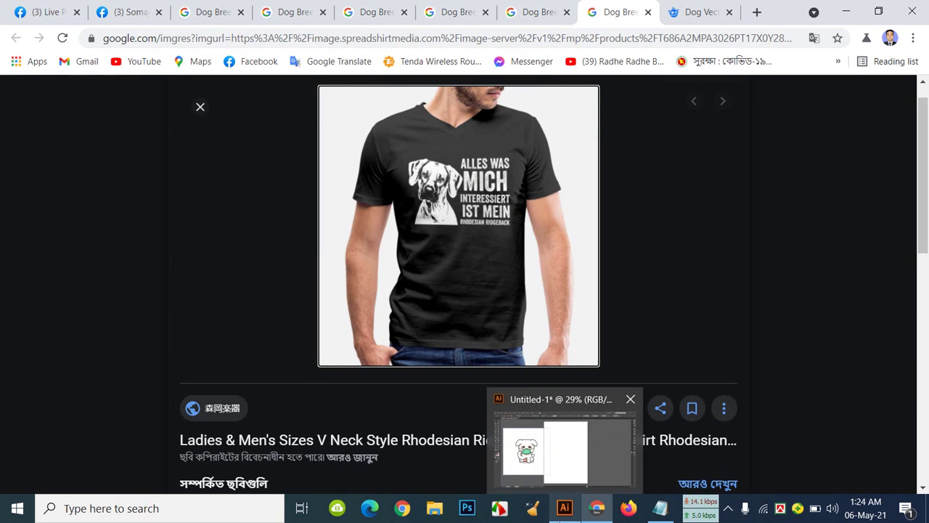
{"action": "left_click", "coordinate": [564, 508]}
{"action": "left_click", "coordinate": [564, 508]}
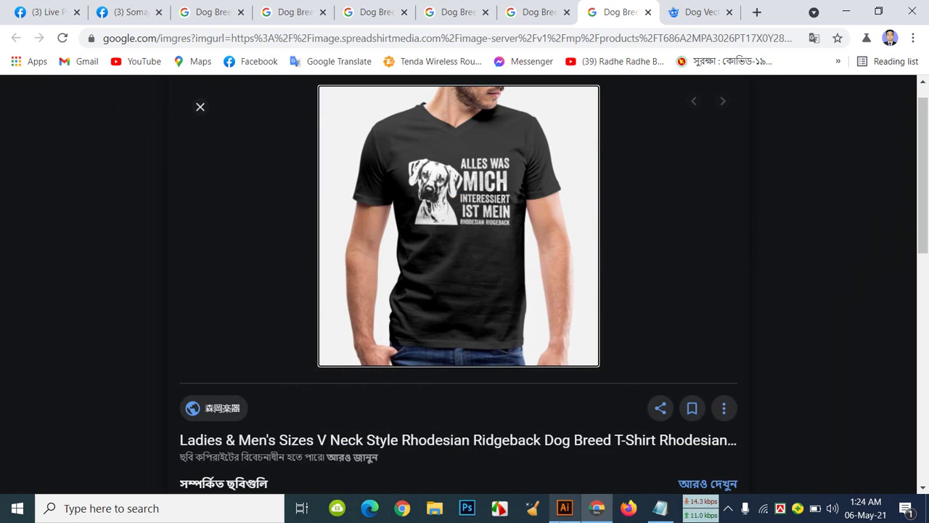
{"action": "left_click", "coordinate": [561, 520]}
{"action": "left_click", "coordinate": [560, 520]}
Compare the open dog breed T-shirt images, including the German shepherd, Golden Squad, Spaniel Squad and pug designs
{"action": "left_click", "coordinate": [439, 15]}
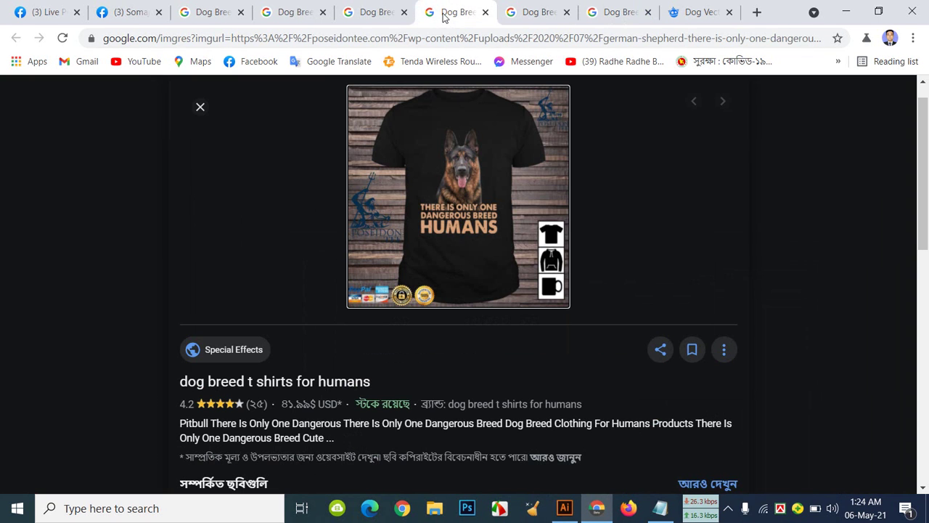
{"action": "left_click", "coordinate": [548, 15]}
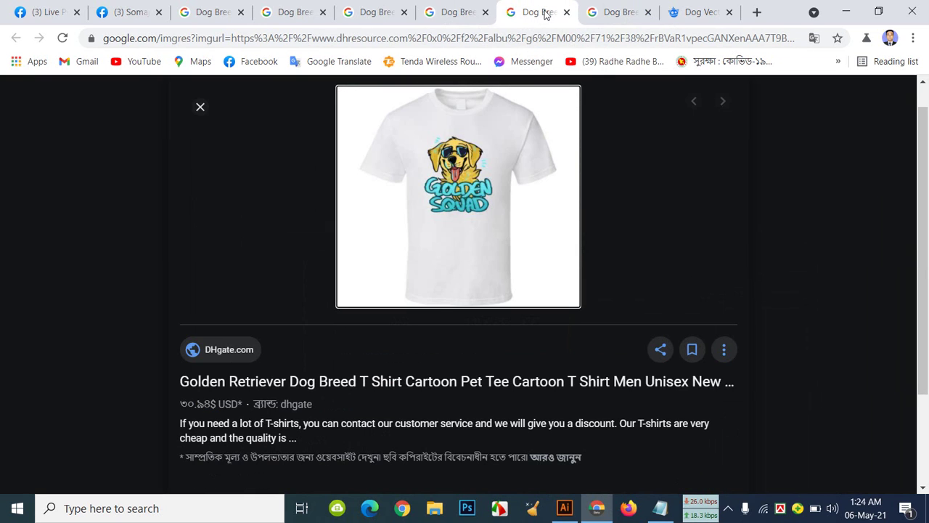
{"action": "left_click", "coordinate": [463, 14]}
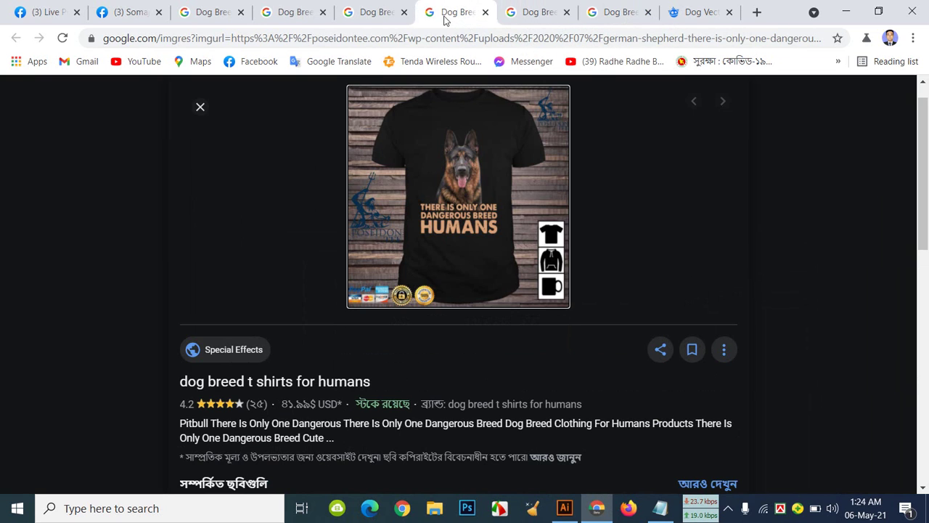
{"action": "left_click", "coordinate": [379, 24]}
{"action": "left_click", "coordinate": [297, 15]}
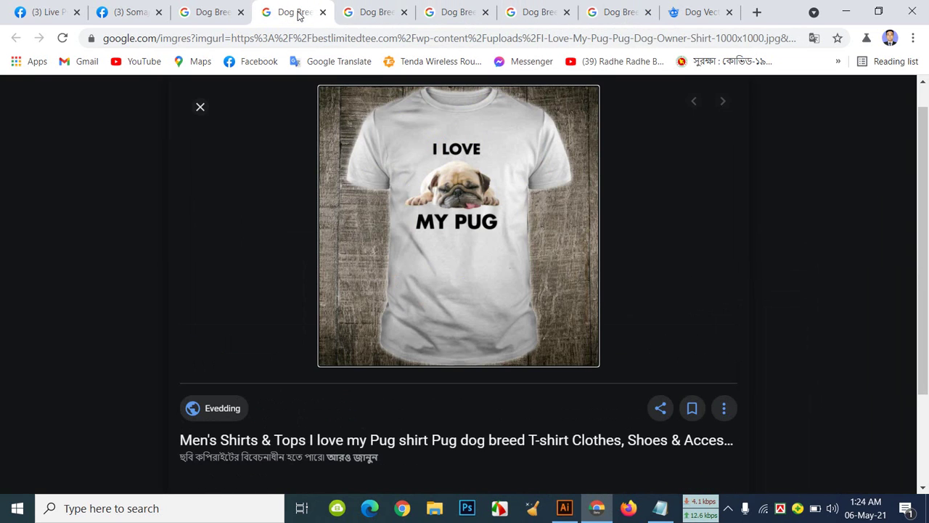
{"action": "left_click", "coordinate": [372, 8]}
{"action": "left_click", "coordinate": [421, 7]}
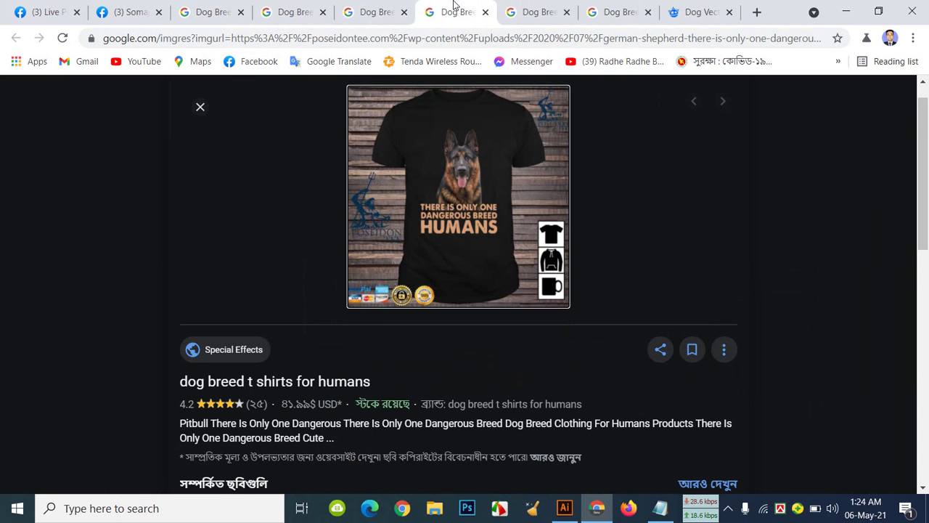
{"action": "left_click", "coordinate": [279, 13]}
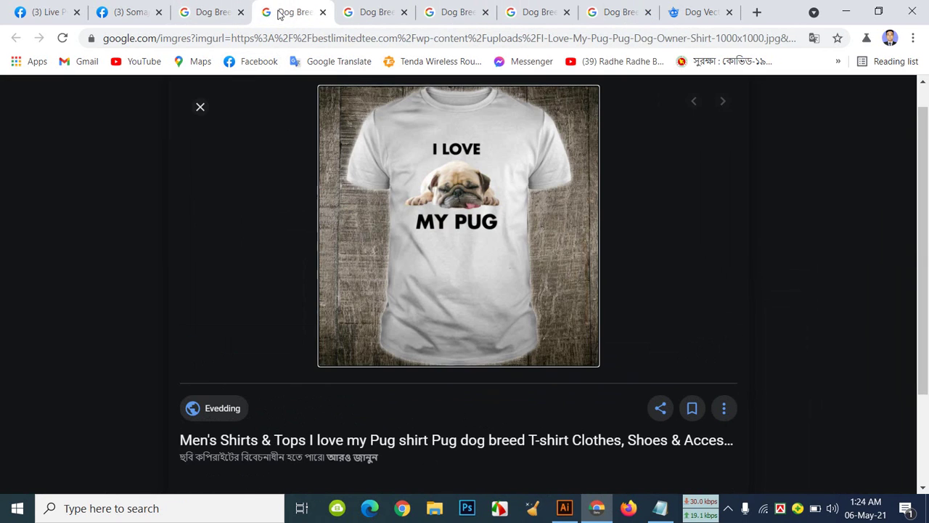
{"action": "left_click", "coordinate": [216, 11]}
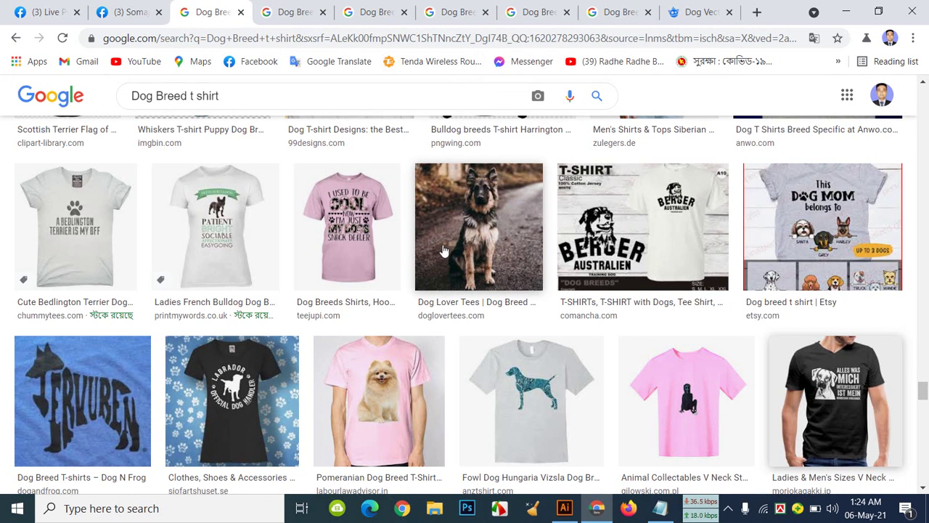
{"action": "left_click", "coordinate": [453, 11]}
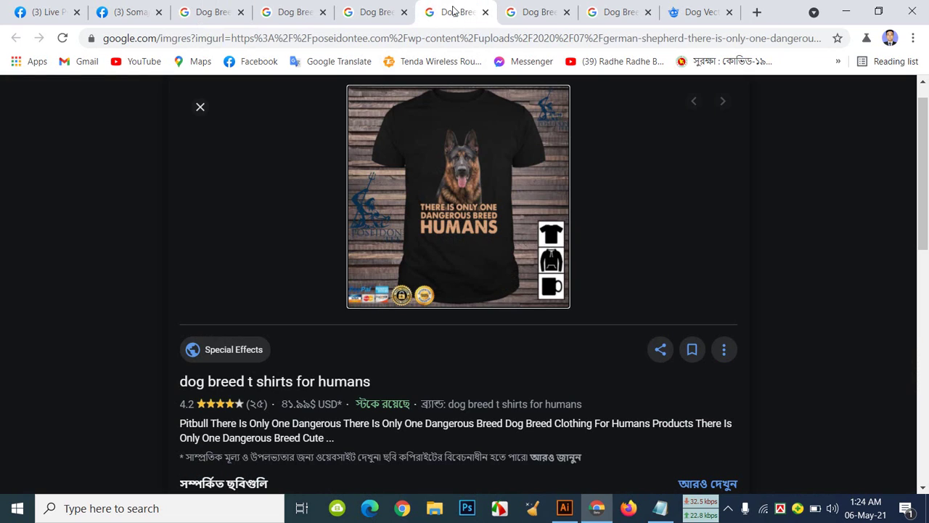
{"action": "left_click", "coordinate": [526, 12]}
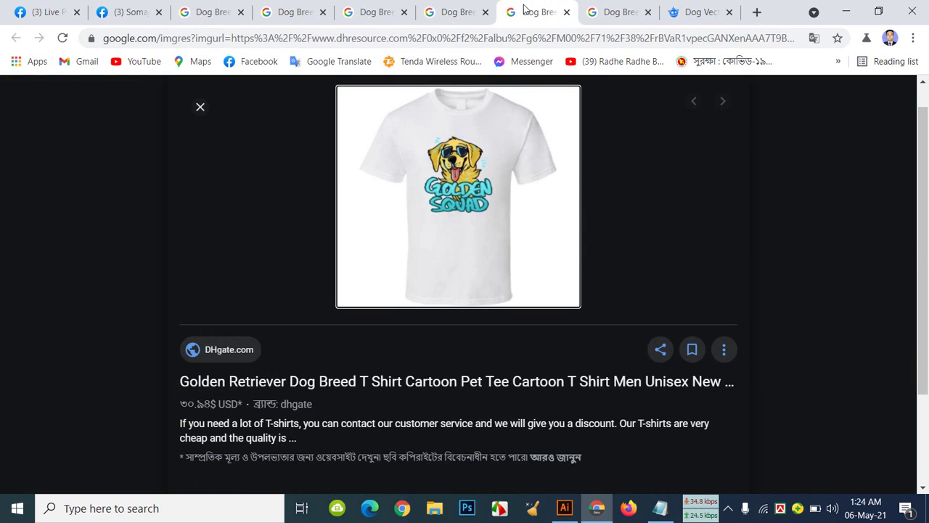
{"action": "left_click", "coordinate": [609, 22]}
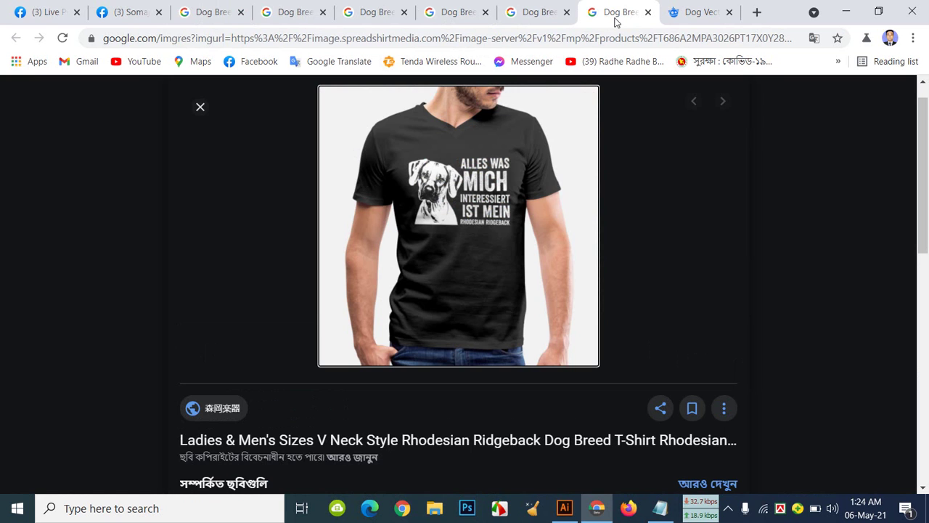
{"action": "left_click", "coordinate": [695, 13]}
{"action": "left_click", "coordinate": [537, 13]}
{"action": "left_click", "coordinate": [448, 18]}
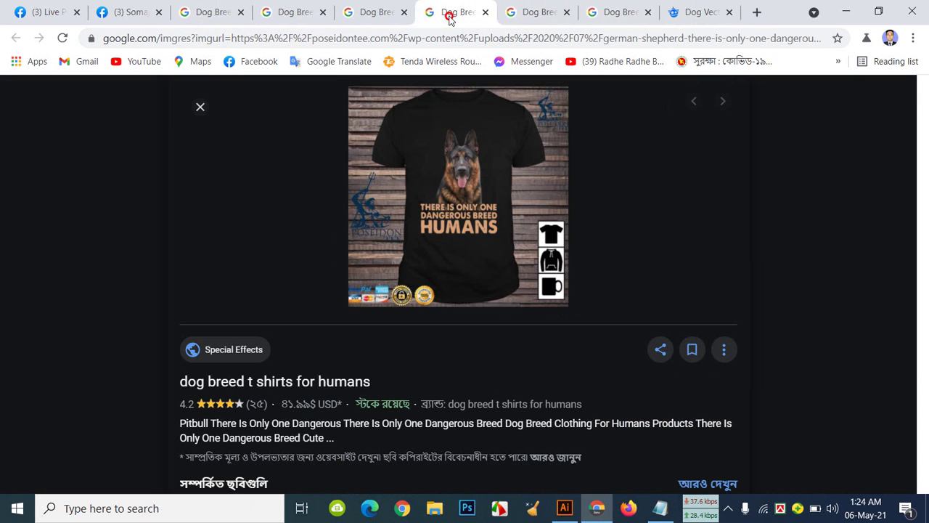
{"action": "left_click", "coordinate": [394, 15]}
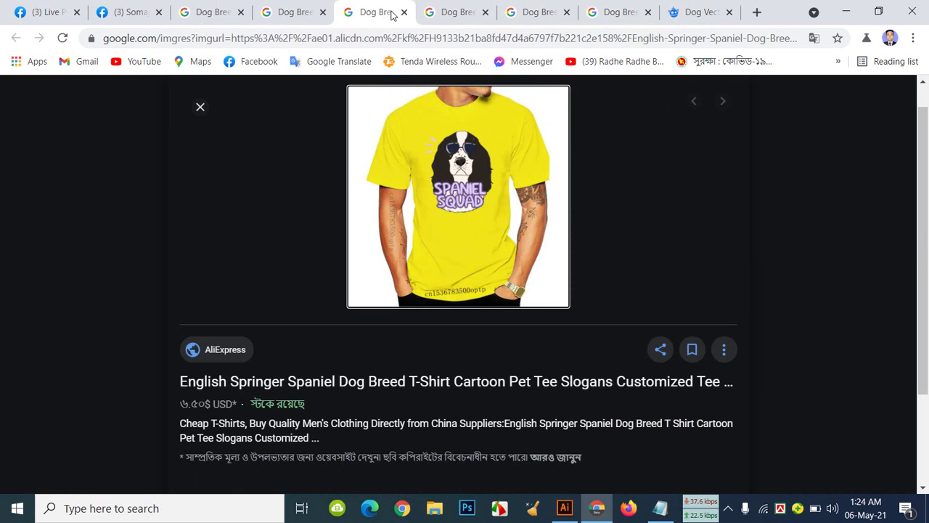
{"action": "left_click", "coordinate": [279, 22]}
Find the white "I Love My Pug" T-shirt in the "Dog Breed t shirt" image results and open it in a new tab
{"action": "left_click", "coordinate": [237, 20]}
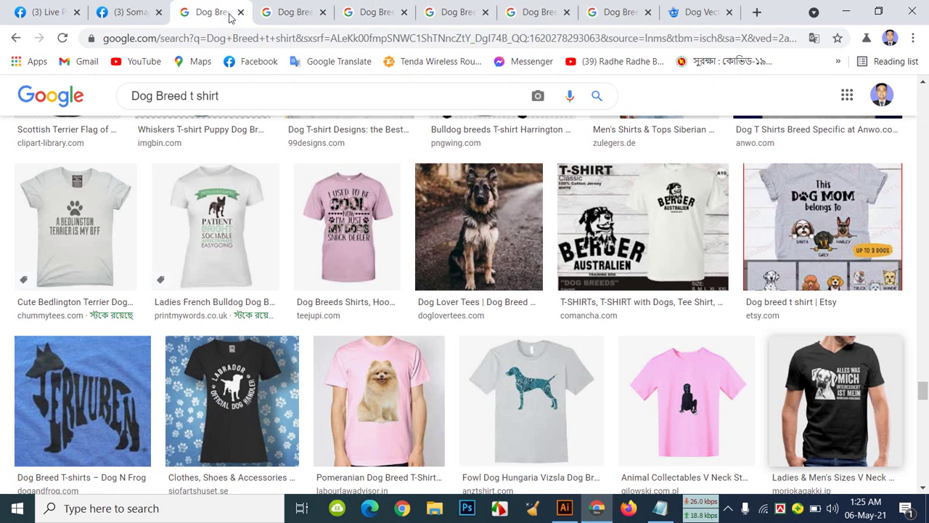
{"action": "scroll", "coordinate": [482, 231], "scroll_direction": "down", "scroll_amount": 4}
{"action": "scroll", "coordinate": [481, 231], "scroll_direction": "up", "scroll_amount": 1}
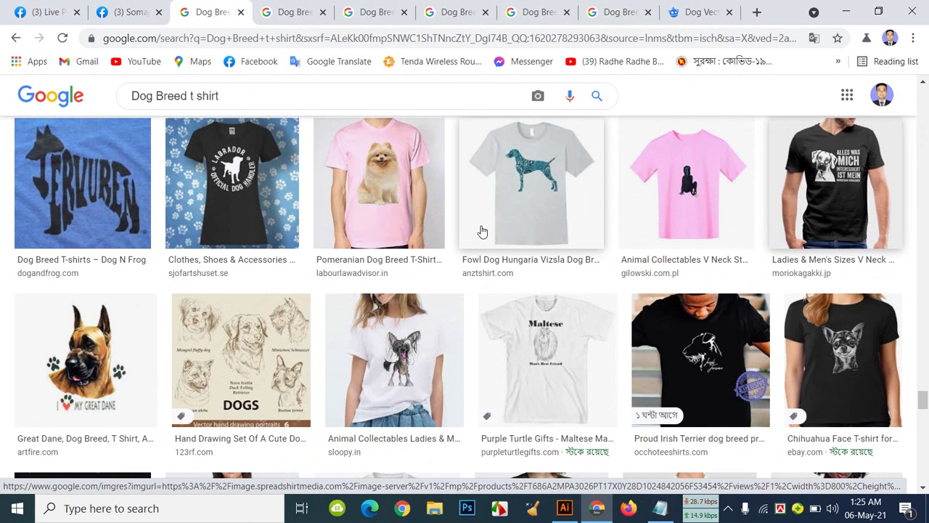
{"action": "scroll", "coordinate": [481, 231], "scroll_direction": "down", "scroll_amount": 3}
{"action": "scroll", "coordinate": [481, 230], "scroll_direction": "down", "scroll_amount": 3}
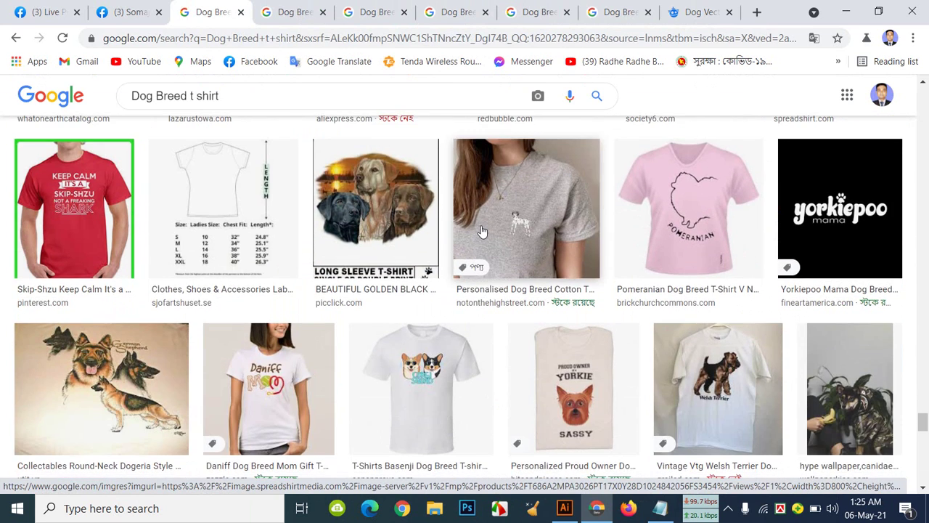
{"action": "scroll", "coordinate": [376, 282], "scroll_direction": "down", "scroll_amount": 3}
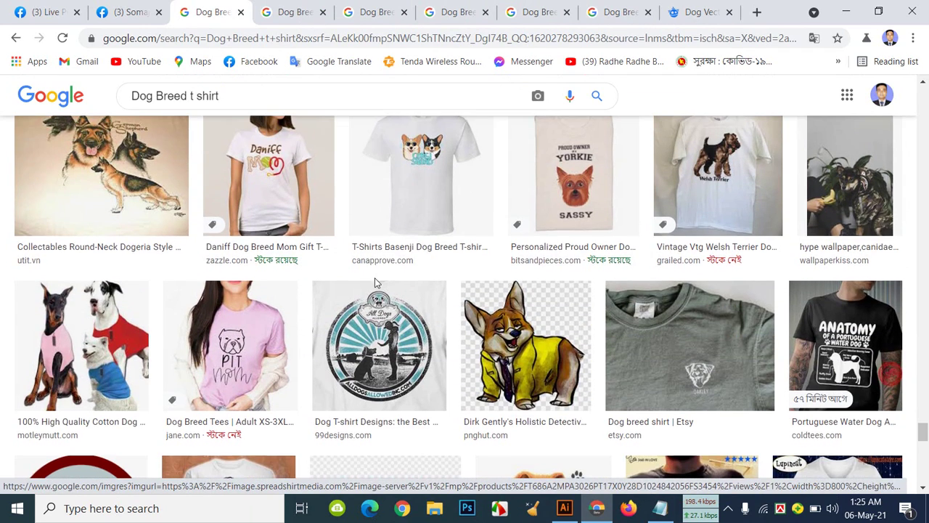
{"action": "scroll", "coordinate": [375, 282], "scroll_direction": "down", "scroll_amount": 3}
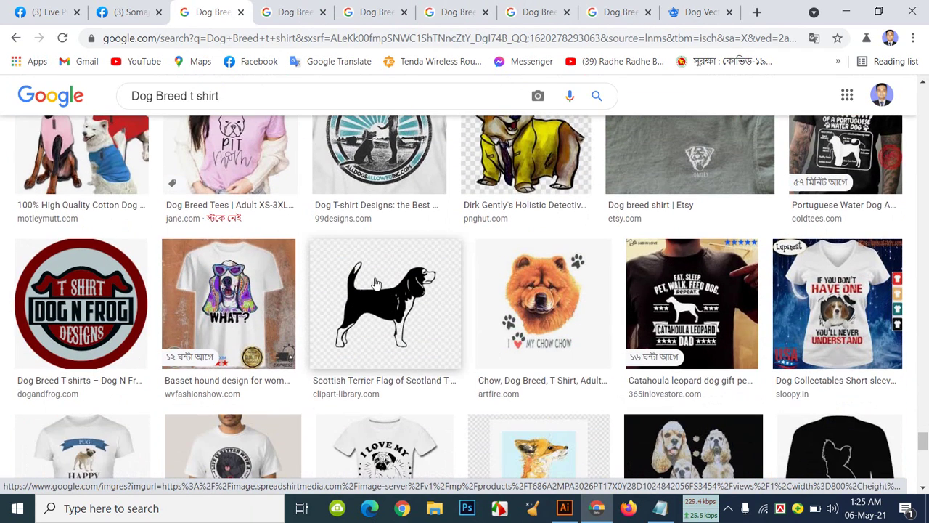
{"action": "scroll", "coordinate": [375, 283], "scroll_direction": "down", "scroll_amount": 3}
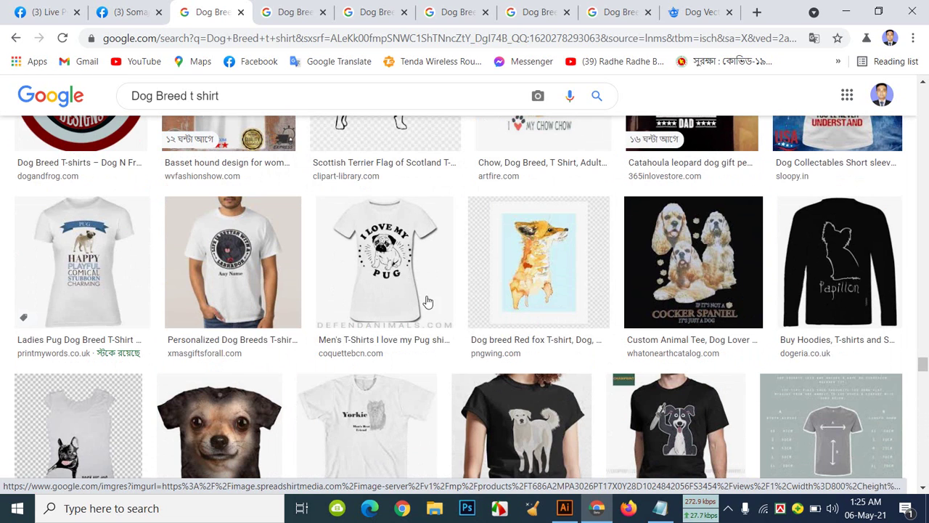
{"action": "scroll", "coordinate": [567, 269], "scroll_direction": "down", "scroll_amount": 2}
{"action": "scroll", "coordinate": [570, 273], "scroll_direction": "up", "scroll_amount": 1}
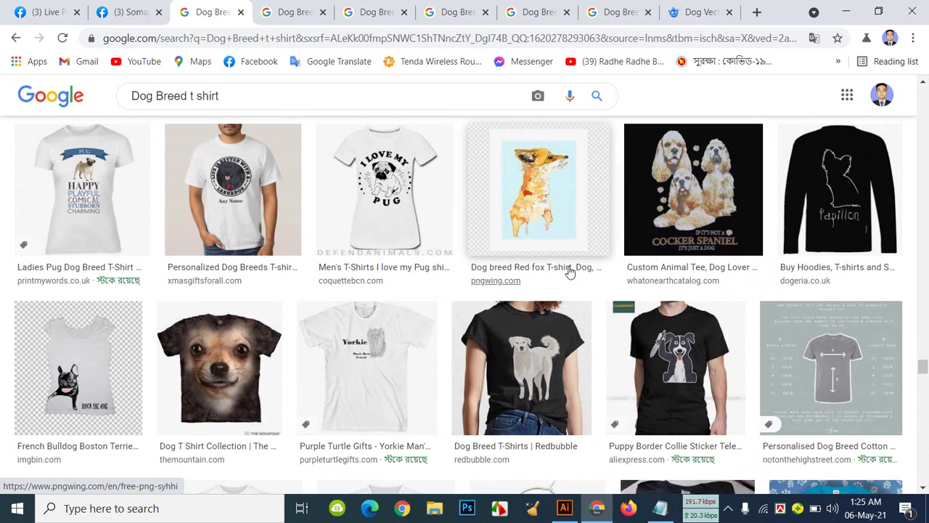
{"action": "right_click", "coordinate": [393, 187]}
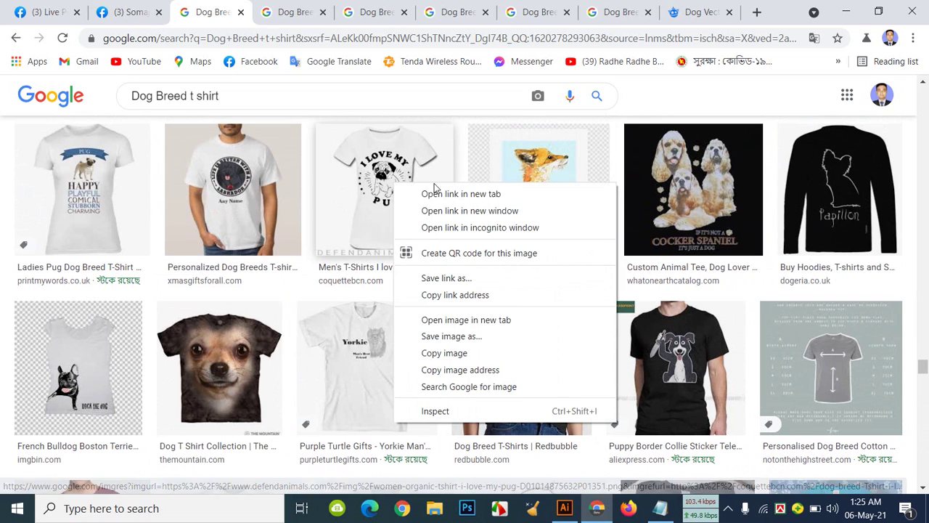
{"action": "left_click", "coordinate": [433, 193]}
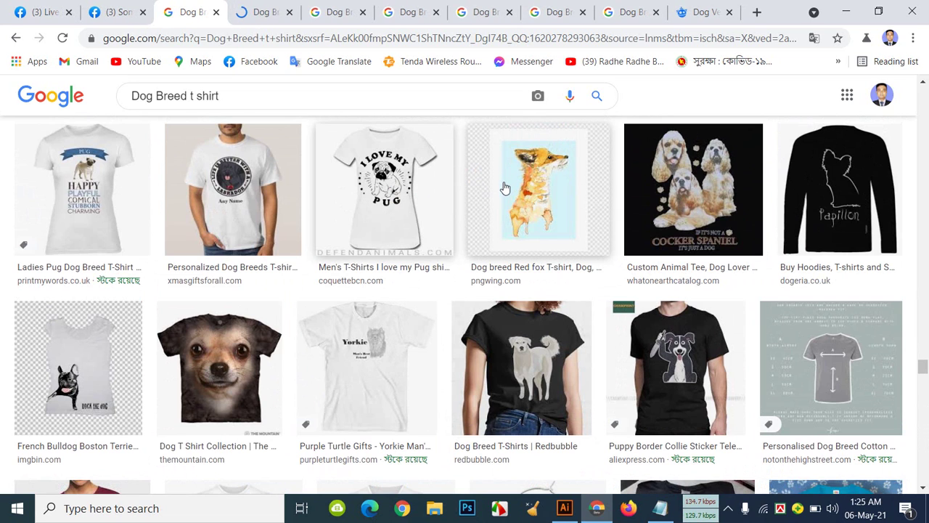
Examine more T-shirt designs further down the "Dog Breed t shirt" image results
{"action": "scroll", "coordinate": [435, 228], "scroll_direction": "down", "scroll_amount": 4}
{"action": "scroll", "coordinate": [437, 228], "scroll_direction": "down", "scroll_amount": 3}
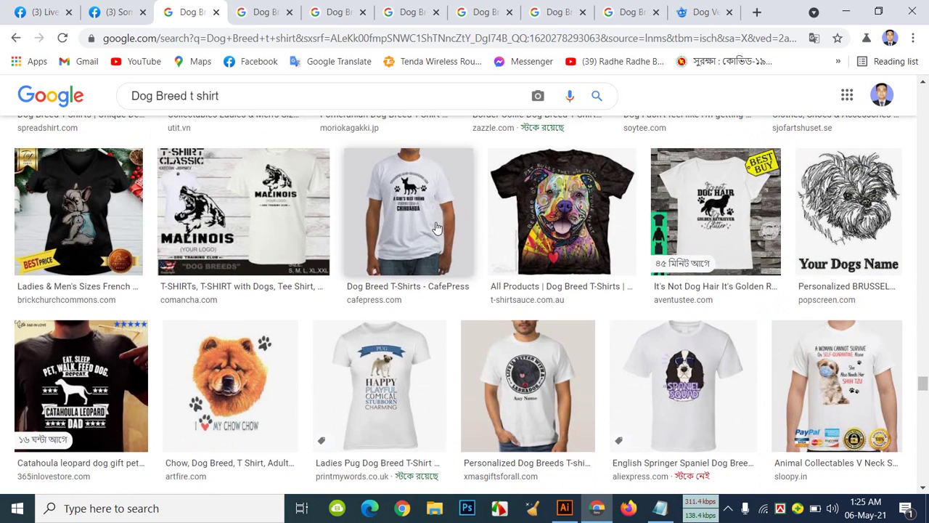
{"action": "scroll", "coordinate": [436, 228], "scroll_direction": "down", "scroll_amount": 3}
{"action": "scroll", "coordinate": [436, 228], "scroll_direction": "down", "scroll_amount": 4}
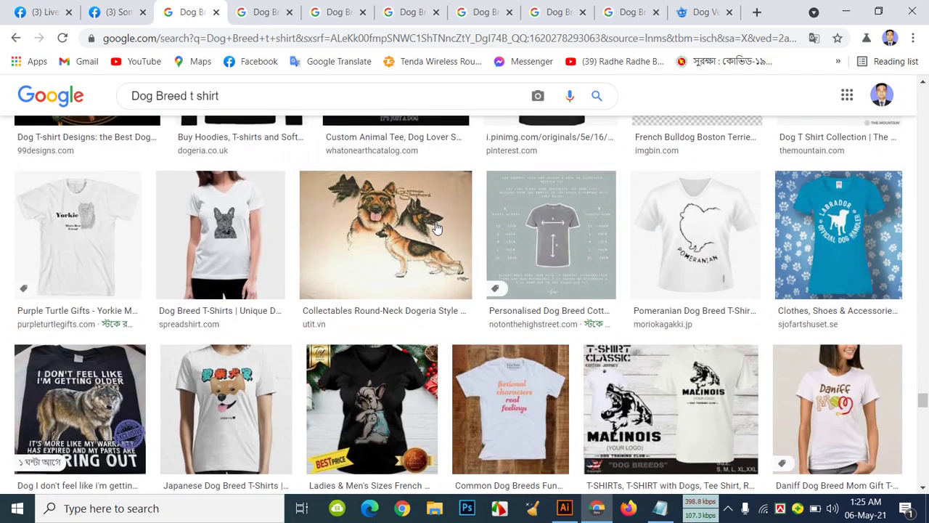
{"action": "scroll", "coordinate": [436, 228], "scroll_direction": "down", "scroll_amount": 2}
{"action": "scroll", "coordinate": [436, 228], "scroll_direction": "down", "scroll_amount": 2}
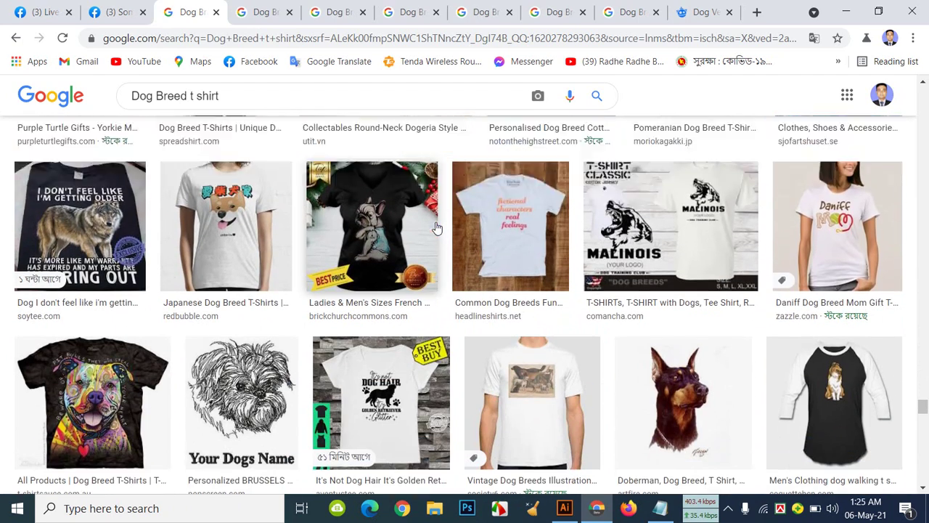
{"action": "scroll", "coordinate": [436, 228], "scroll_direction": "down", "scroll_amount": 3}
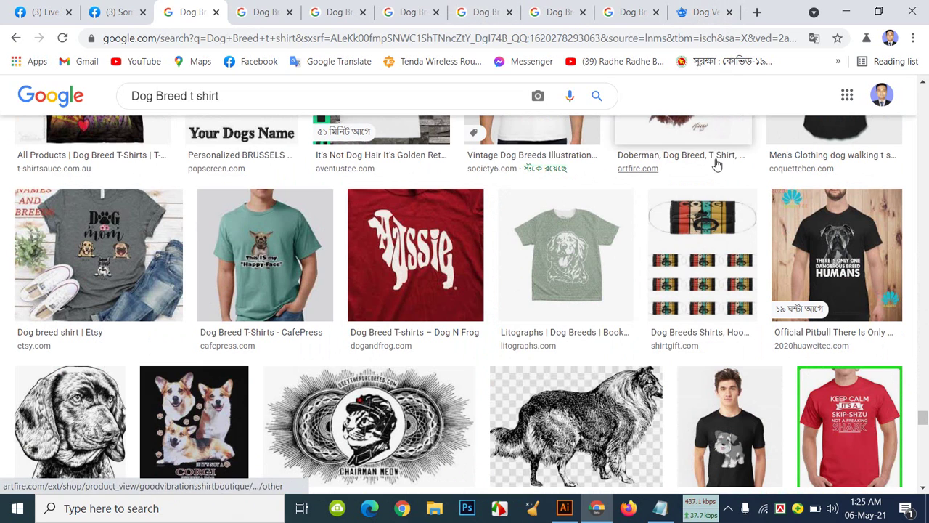
Search Google in a new tab for the suggested phrase "use mask stay safe"
{"action": "left_click", "coordinate": [757, 11]}
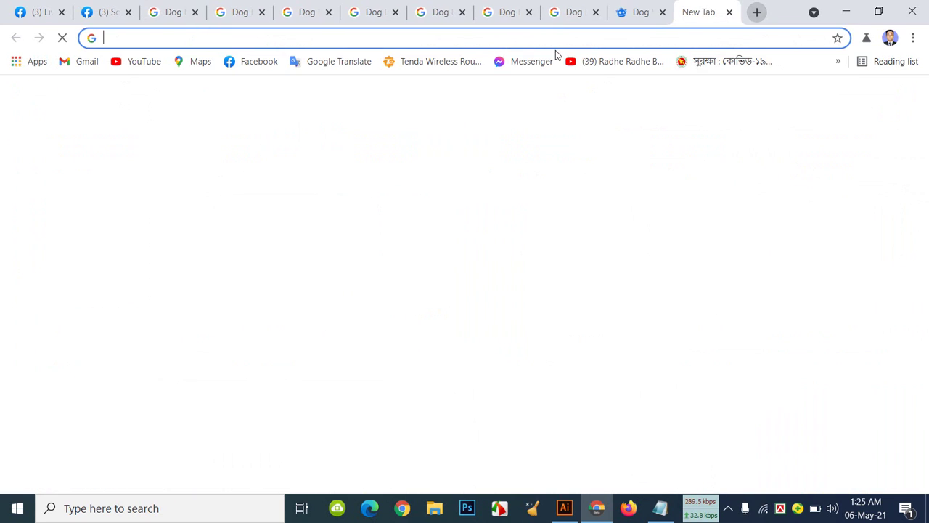
{"action": "left_click", "coordinate": [552, 37]}
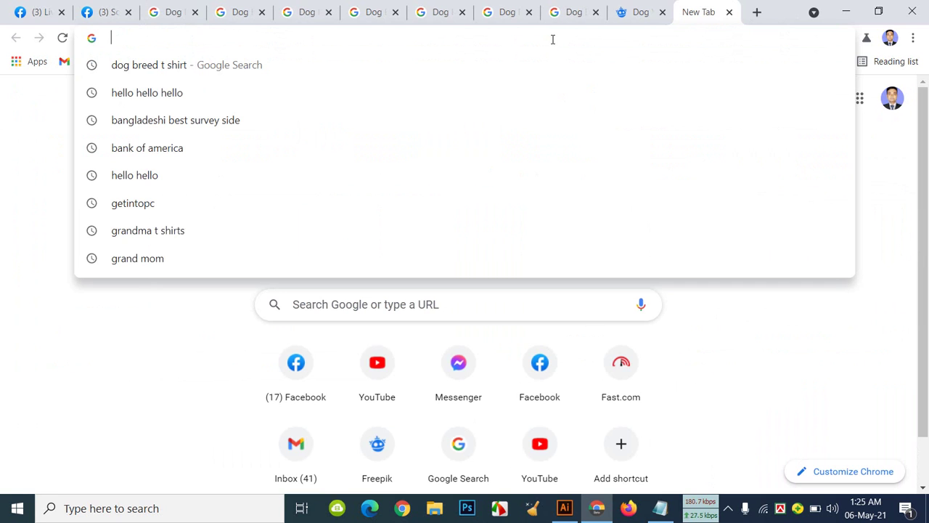
{"action": "type", "text": "use "}
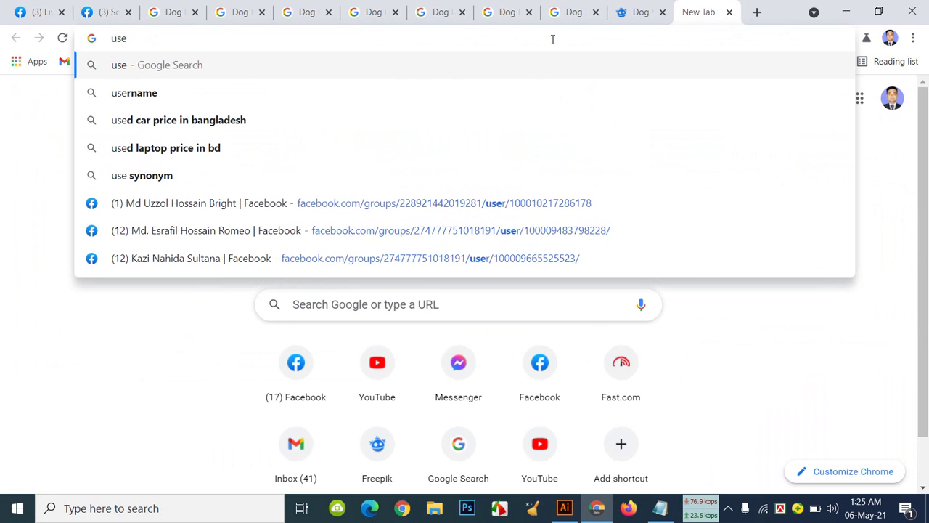
{"action": "type", "text": "mu"}
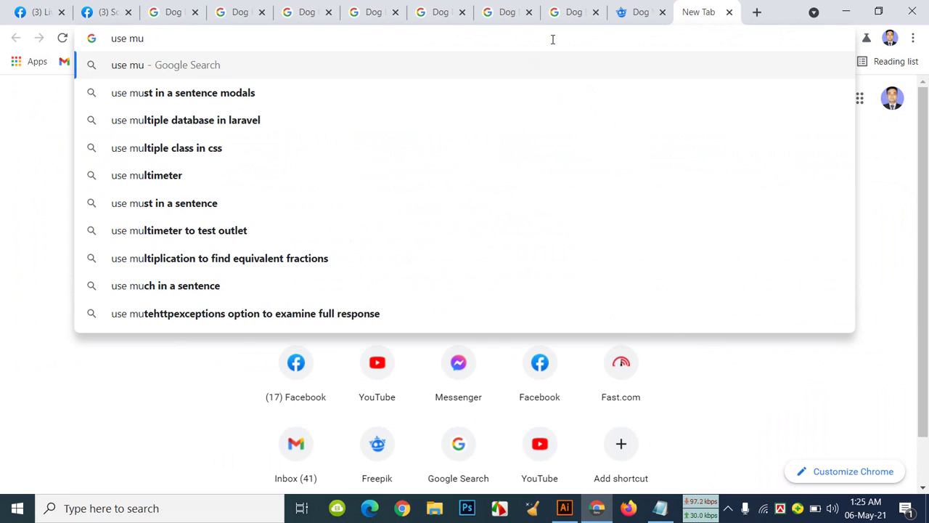
{"action": "type", "text": "sk"}
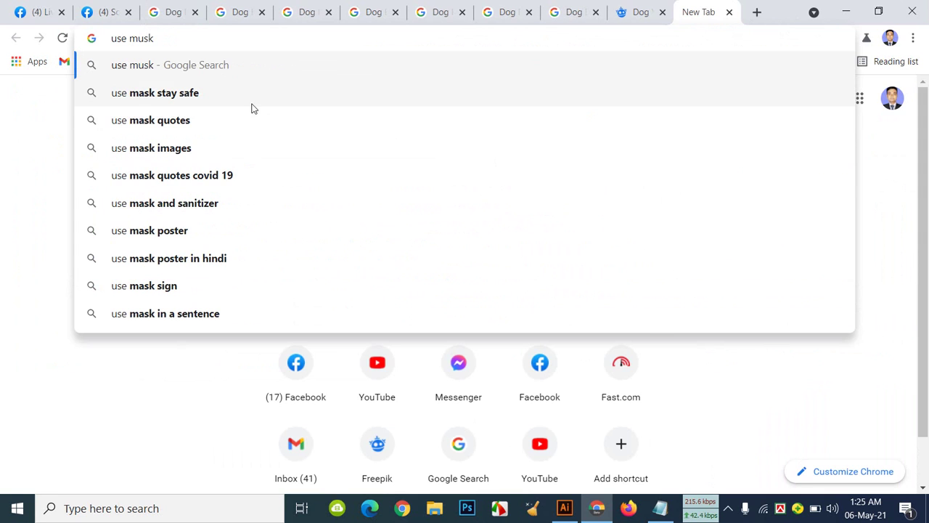
{"action": "left_click", "coordinate": [233, 96]}
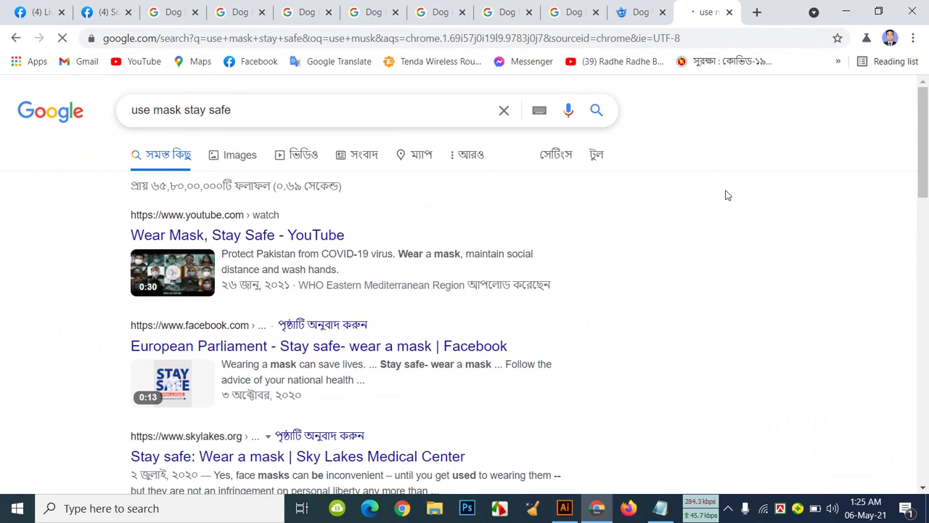
Rerun the "use mask stay safe" search and look over the top web results
{"action": "left_click_drag", "start_coordinate": [247, 113], "coordinate": [131, 110]}
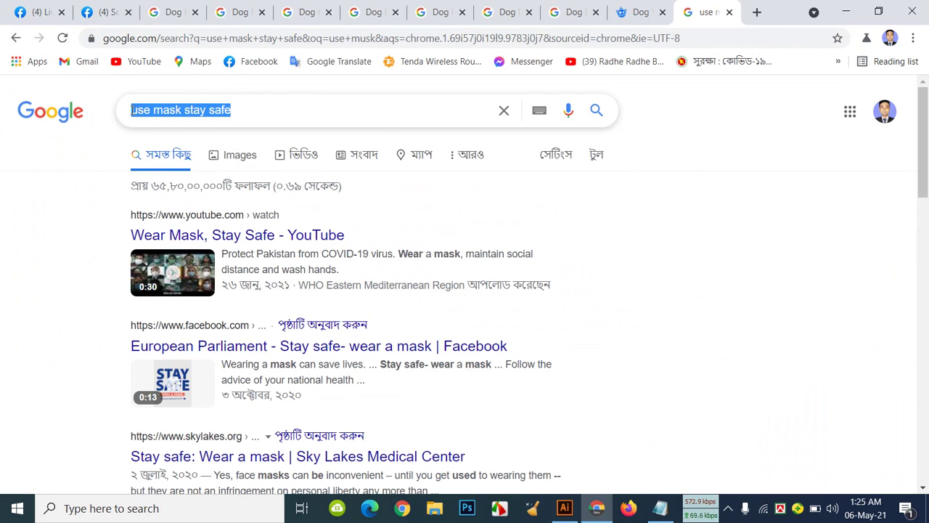
{"action": "right_click", "coordinate": [131, 109]}
{"action": "left_click", "coordinate": [0, 197]}
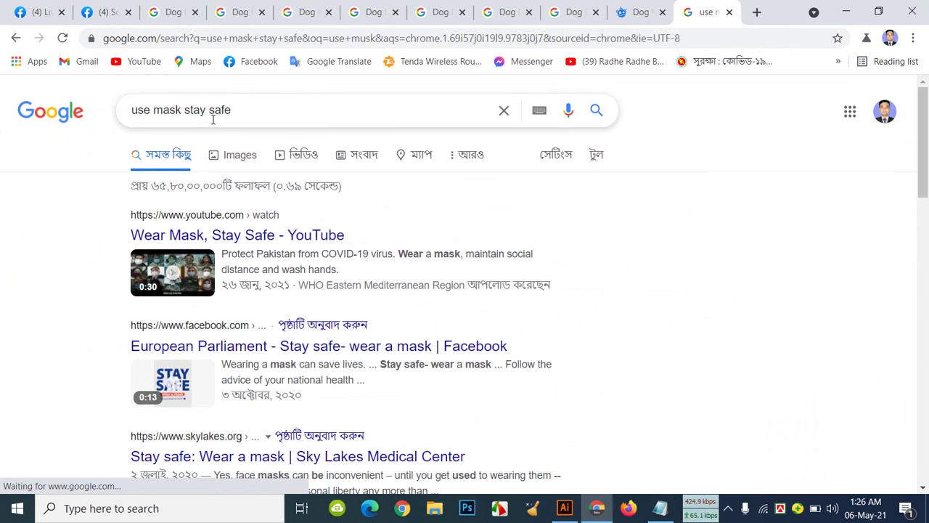
{"action": "left_click", "coordinate": [238, 113]}
{"action": "key", "text": "Return"}
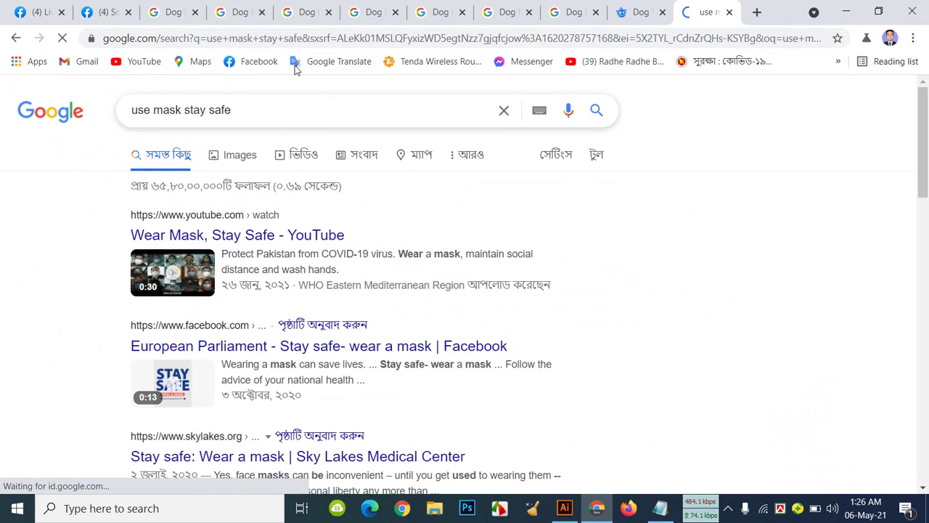
{"action": "scroll", "coordinate": [342, 199], "scroll_direction": "down", "scroll_amount": 2}
{"action": "scroll", "coordinate": [342, 199], "scroll_direction": "down", "scroll_amount": 1}
{"action": "scroll", "coordinate": [342, 198], "scroll_direction": "up", "scroll_amount": 3}
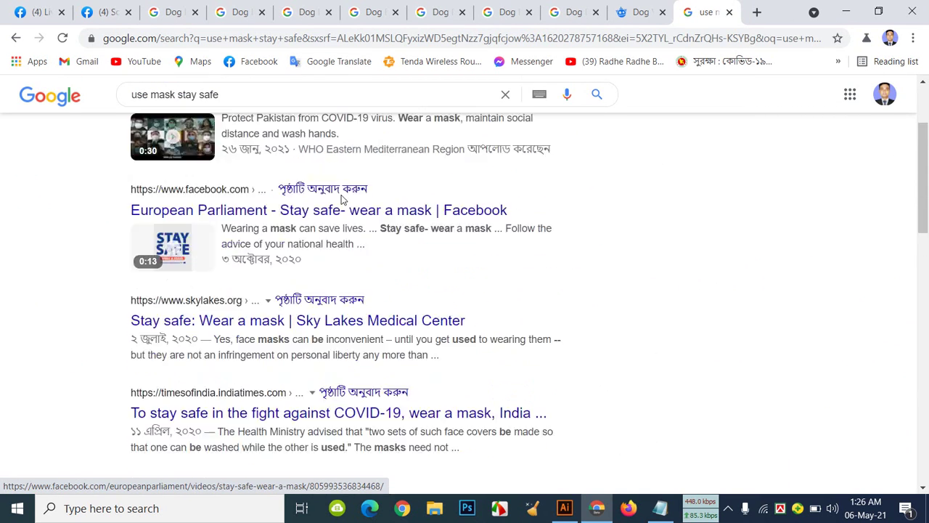
Copy the phrase "use mask stay safe" from the Google search box
{"action": "left_click_drag", "start_coordinate": [234, 109], "coordinate": [133, 109]}
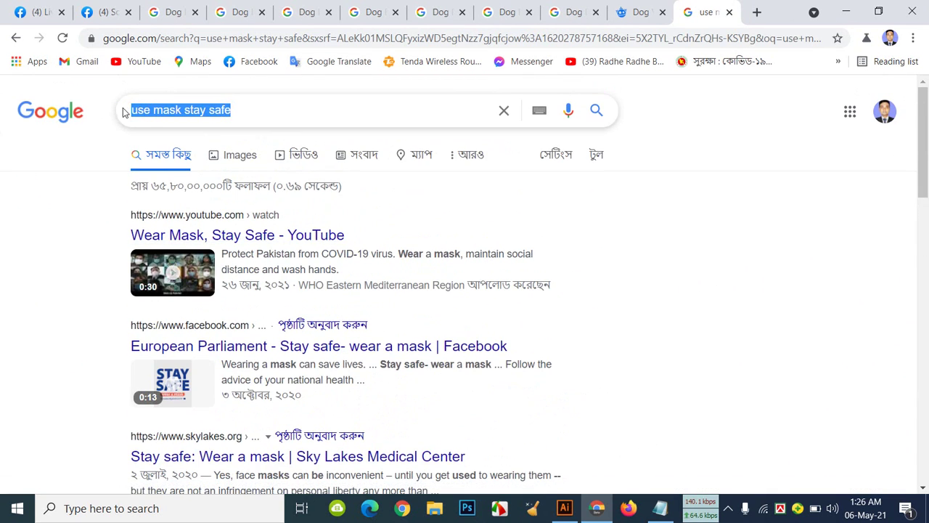
{"action": "right_click", "coordinate": [146, 114]}
{"action": "left_click", "coordinate": [183, 168]}
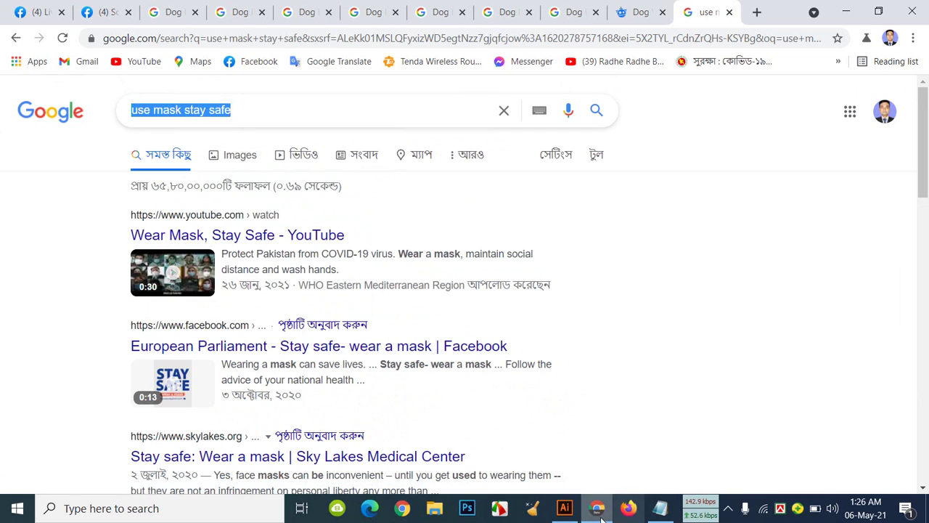
Switch to Illustrator and paste the copied phrase as 150 pt point text near the top of the artboard
{"action": "left_click", "coordinate": [564, 508]}
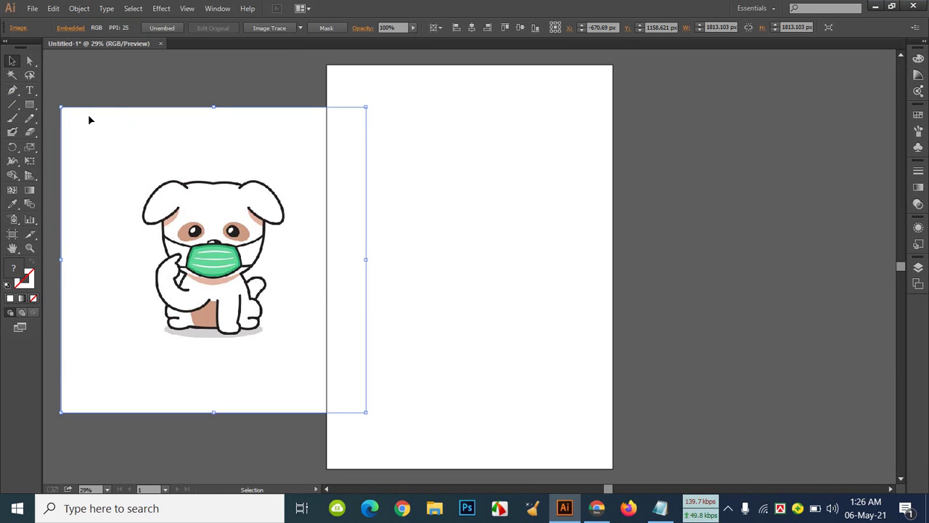
{"action": "left_click", "coordinate": [33, 90]}
{"action": "left_click", "coordinate": [421, 102]}
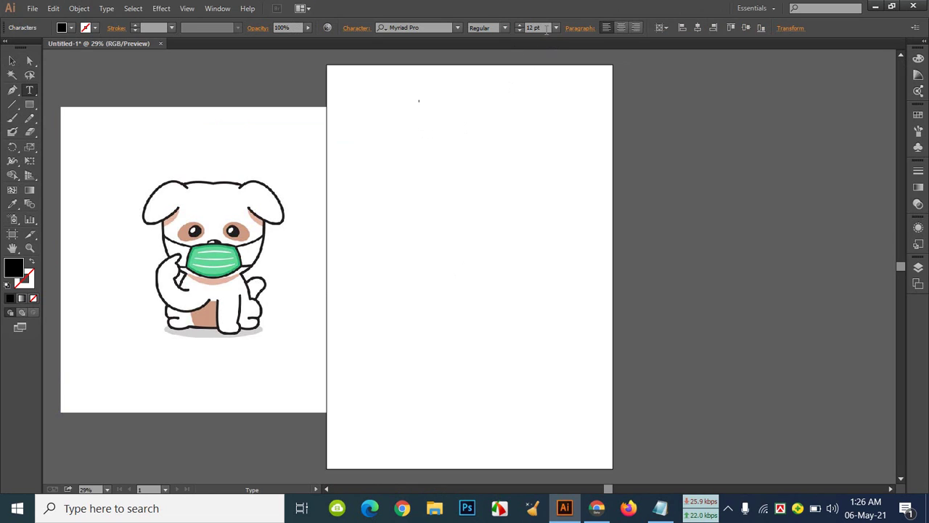
{"action": "left_click", "coordinate": [546, 28]}
{"action": "type", "text": "15"}
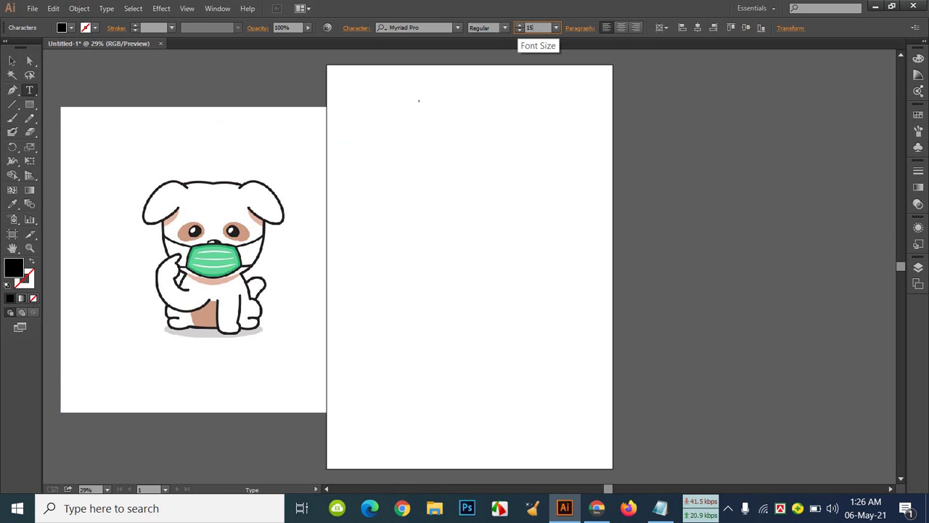
{"action": "type", "text": "0"}
{"action": "key", "text": "Return"}
{"action": "key", "text": "ctrl+v"}
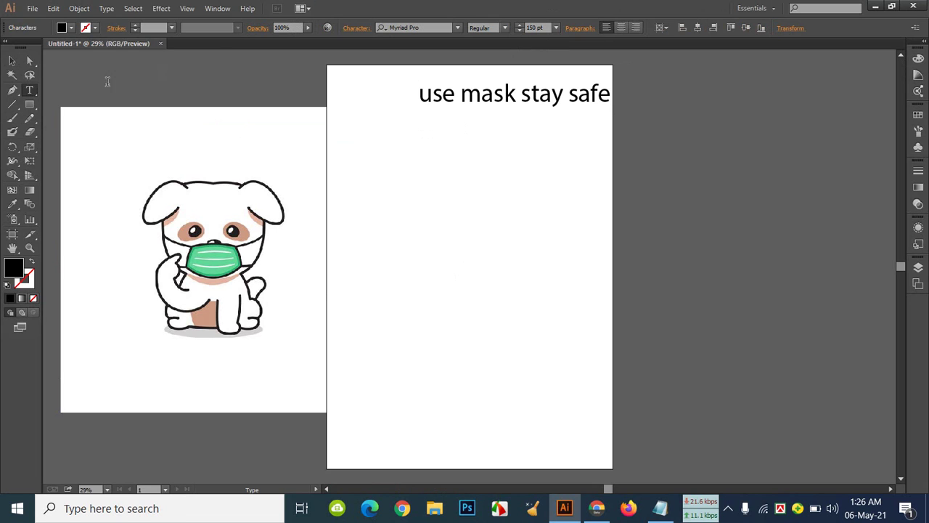
Move the "use mask stay safe" text so it sits roughly centred across the artboard, and deselect it
{"action": "left_click", "coordinate": [13, 61]}
{"action": "left_click_drag", "start_coordinate": [546, 100], "coordinate": [505, 100]}
{"action": "left_click", "coordinate": [818, 137]}
{"action": "left_click", "coordinate": [290, 233]}
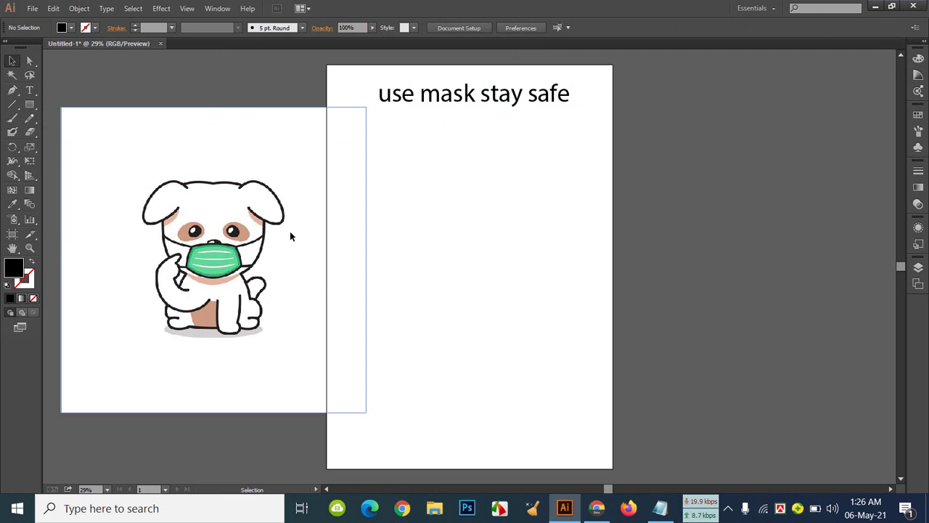
Return to Chrome and close the opened T-shirt image, freepik and mask search tabs, keeping the "Dog Breed t shirt" results
{"action": "left_click", "coordinate": [597, 508]}
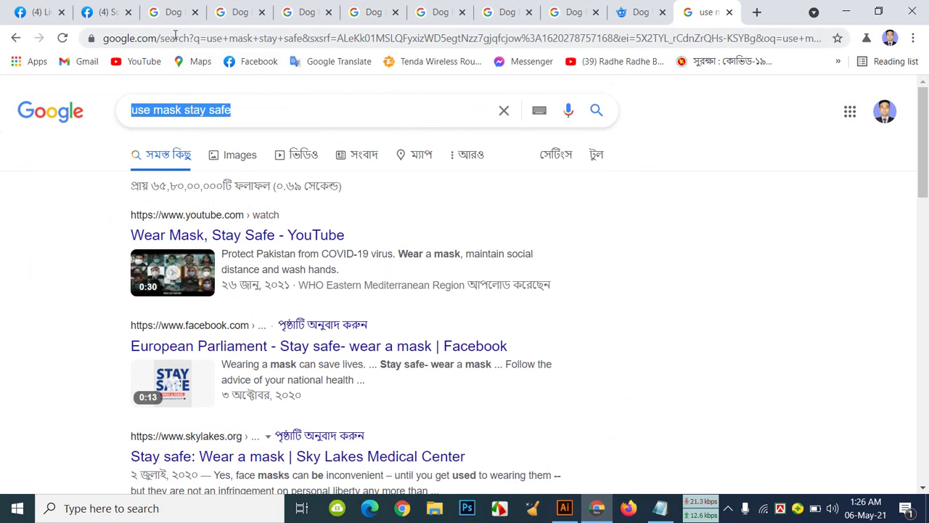
{"action": "left_click", "coordinate": [175, 12]}
{"action": "left_click", "coordinate": [229, 12]}
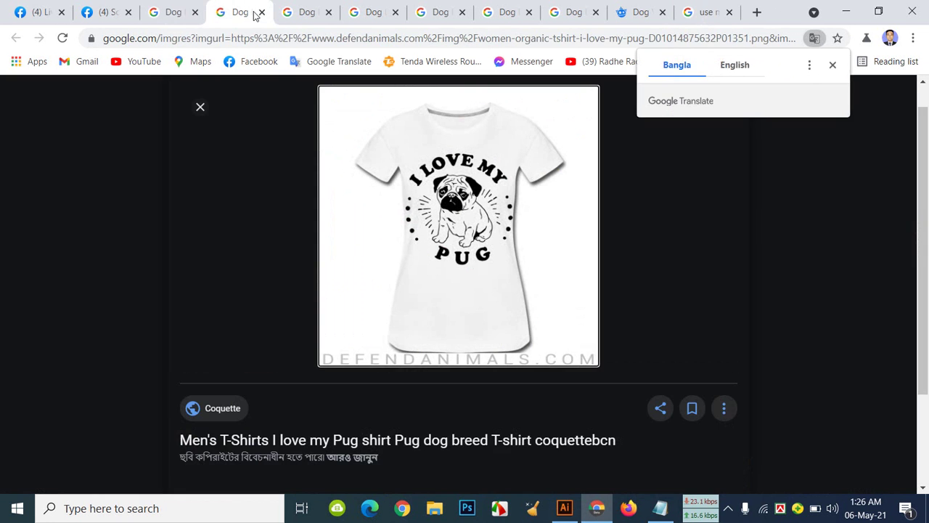
{"action": "left_click", "coordinate": [261, 12]}
{"action": "left_click", "coordinate": [261, 12]}
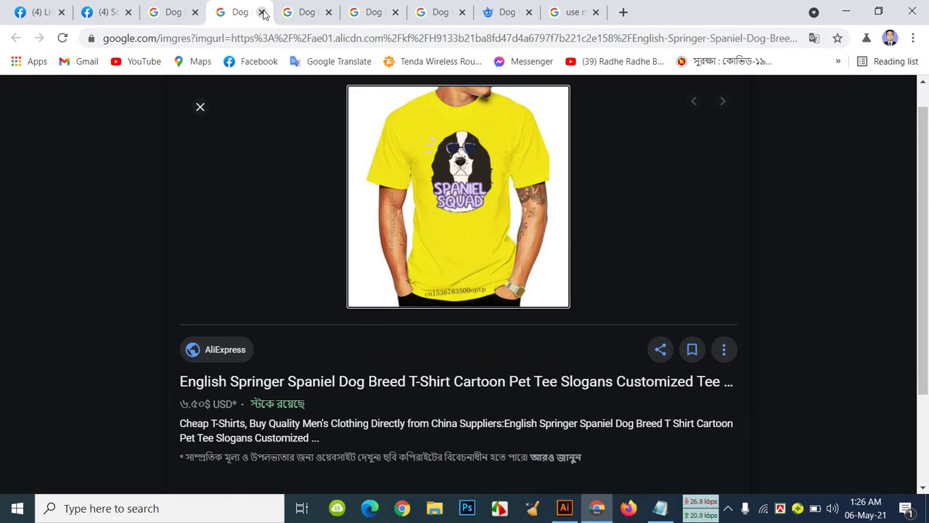
{"action": "left_click", "coordinate": [261, 13]}
{"action": "left_click", "coordinate": [261, 12]}
{"action": "left_click", "coordinate": [261, 13]}
{"action": "left_click", "coordinate": [261, 12]}
{"action": "left_click", "coordinate": [261, 13]}
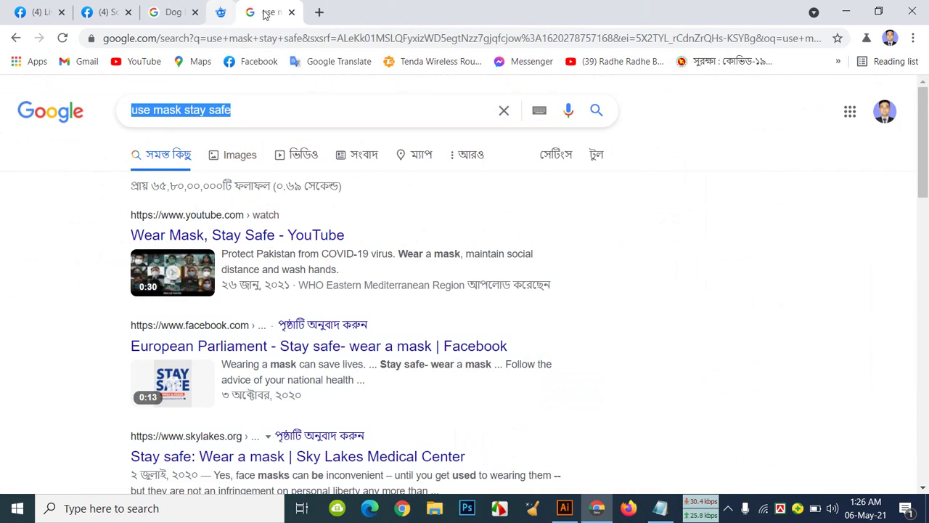
{"action": "left_click", "coordinate": [261, 12]}
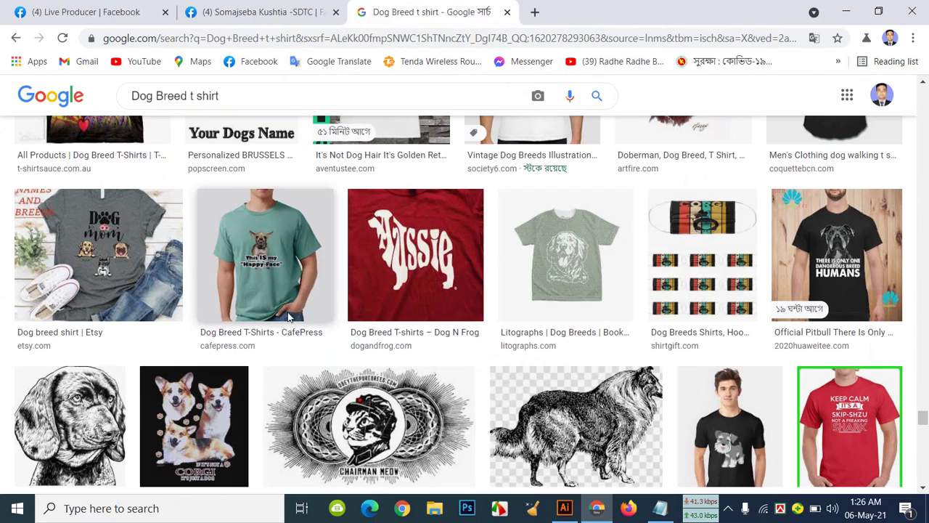
Find the white "I Love My Pug" T-shirt again in the image results, open it in a new tab and view it
{"action": "scroll", "coordinate": [391, 299], "scroll_direction": "down", "scroll_amount": 5}
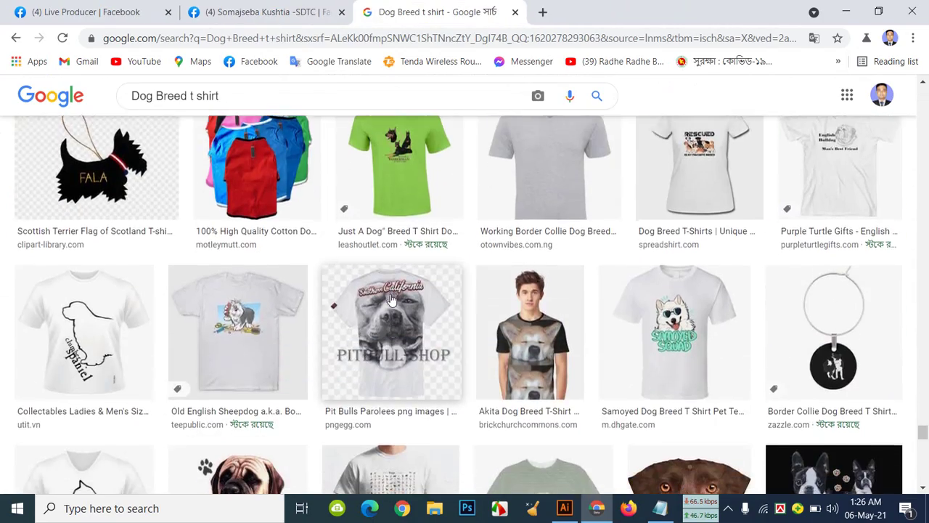
{"action": "scroll", "coordinate": [390, 299], "scroll_direction": "down", "scroll_amount": 2}
{"action": "scroll", "coordinate": [391, 299], "scroll_direction": "up", "scroll_amount": 6}
{"action": "scroll", "coordinate": [390, 299], "scroll_direction": "up", "scroll_amount": 5}
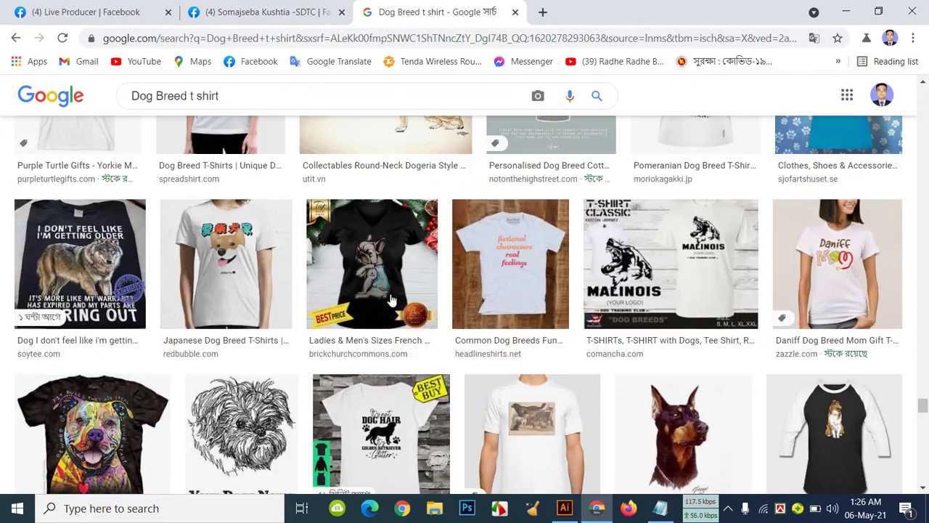
{"action": "scroll", "coordinate": [394, 299], "scroll_direction": "up", "scroll_amount": 2}
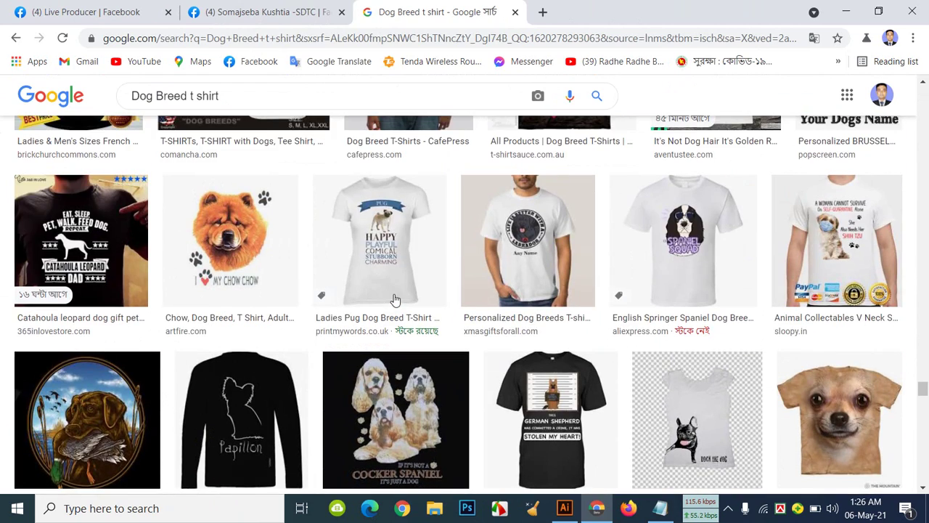
{"action": "scroll", "coordinate": [394, 299], "scroll_direction": "down", "scroll_amount": 4}
{"action": "scroll", "coordinate": [395, 299], "scroll_direction": "up", "scroll_amount": 4}
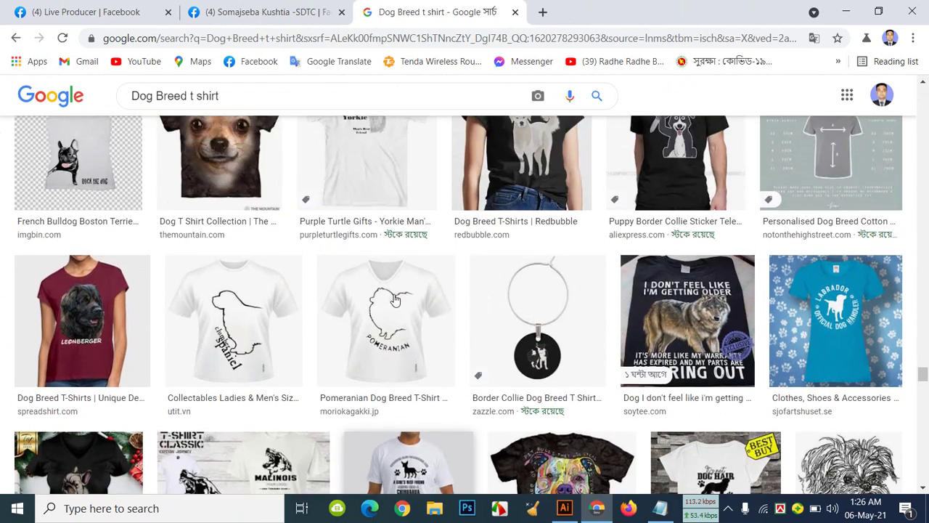
{"action": "right_click", "coordinate": [385, 209]}
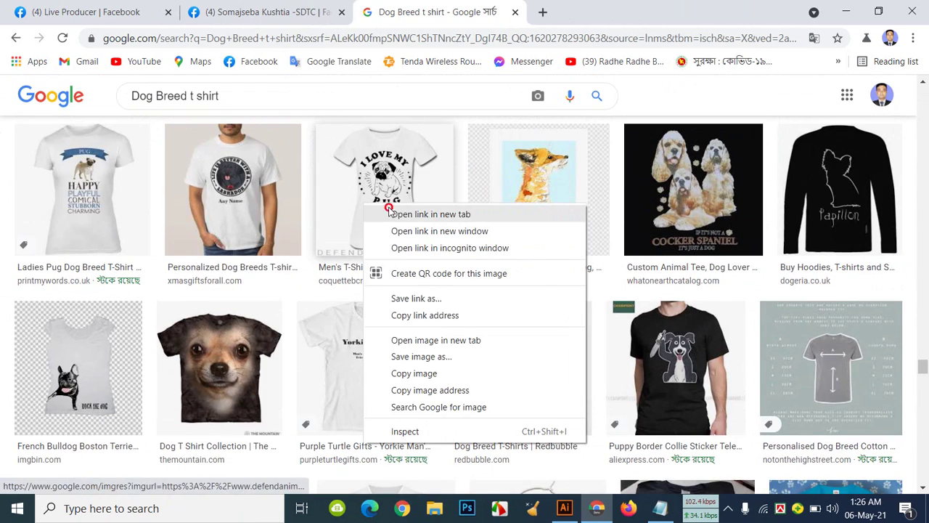
{"action": "left_click", "coordinate": [387, 212]}
{"action": "left_click", "coordinate": [595, 8]}
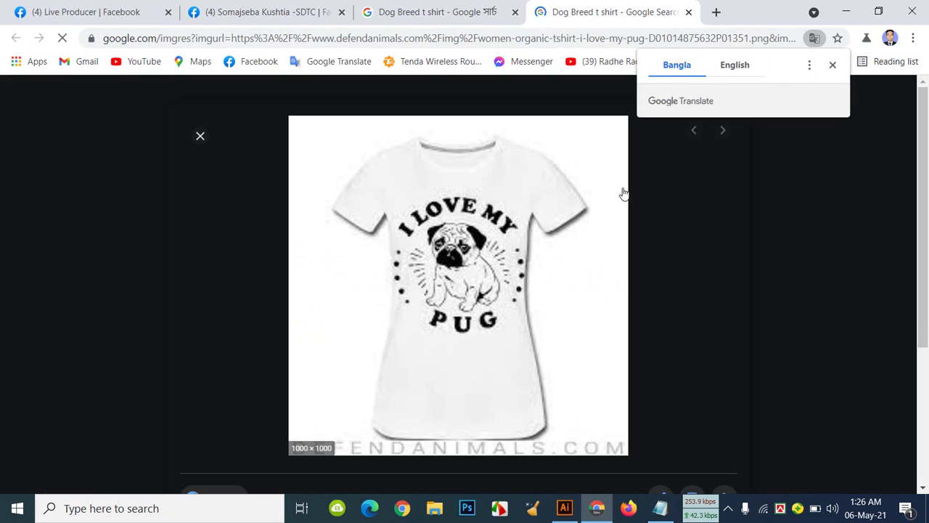
Copy the pug T-shirt image into the Illustrator document and place it on the pasteboard right of the artboard
{"action": "right_click", "coordinate": [477, 220]}
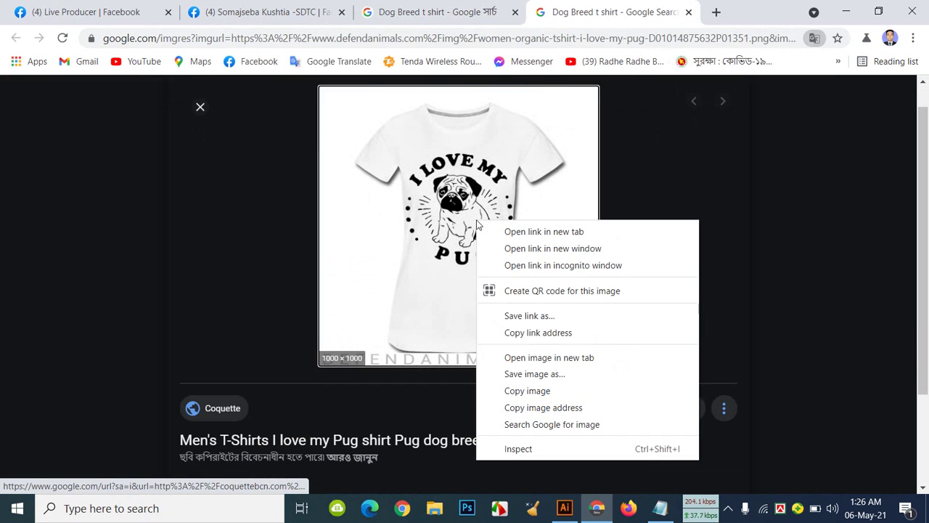
{"action": "left_click", "coordinate": [537, 392]}
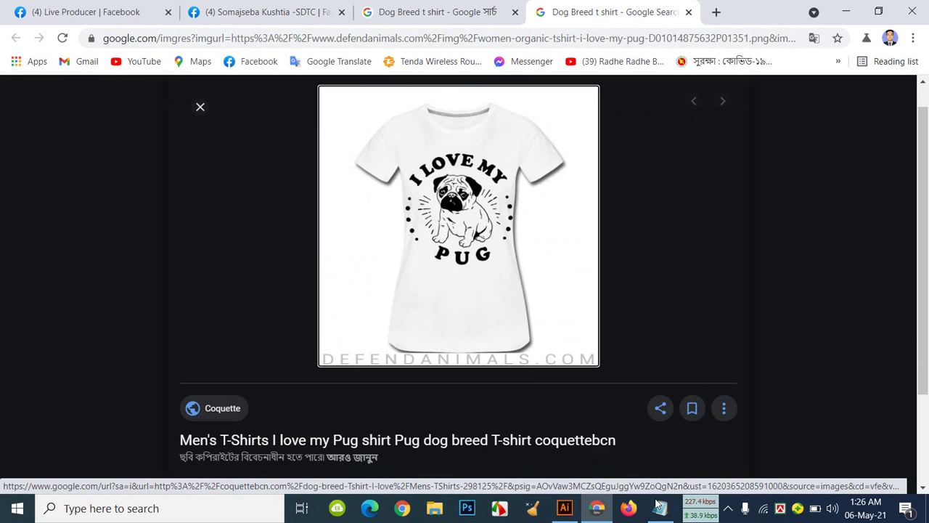
{"action": "left_click", "coordinate": [565, 508]}
{"action": "left_click", "coordinate": [765, 270]}
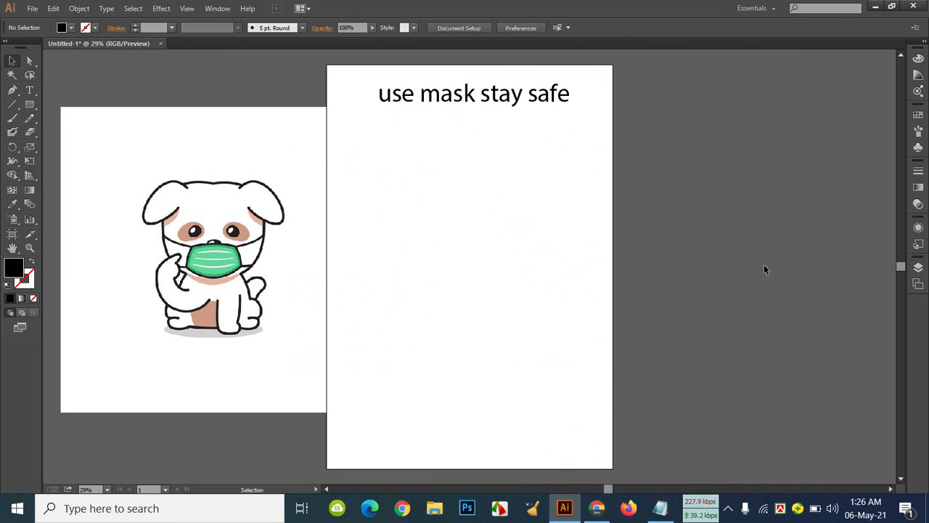
{"action": "key", "text": "ctrl+v"}
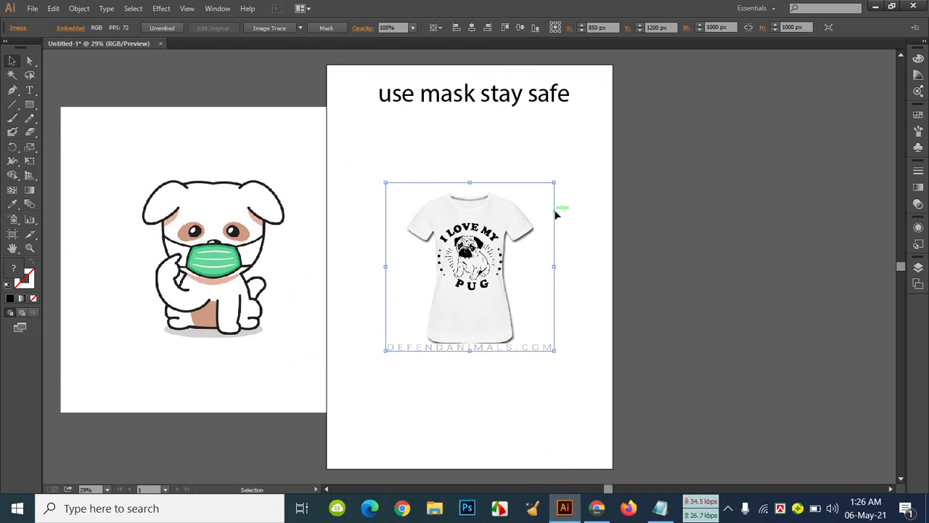
{"action": "left_click_drag", "start_coordinate": [475, 247], "coordinate": [785, 222]}
{"action": "left_click", "coordinate": [822, 321]}
Apply Image Trace with the default preset to the masked cartoon dog picture beside the artboard
{"action": "left_click", "coordinate": [507, 223]}
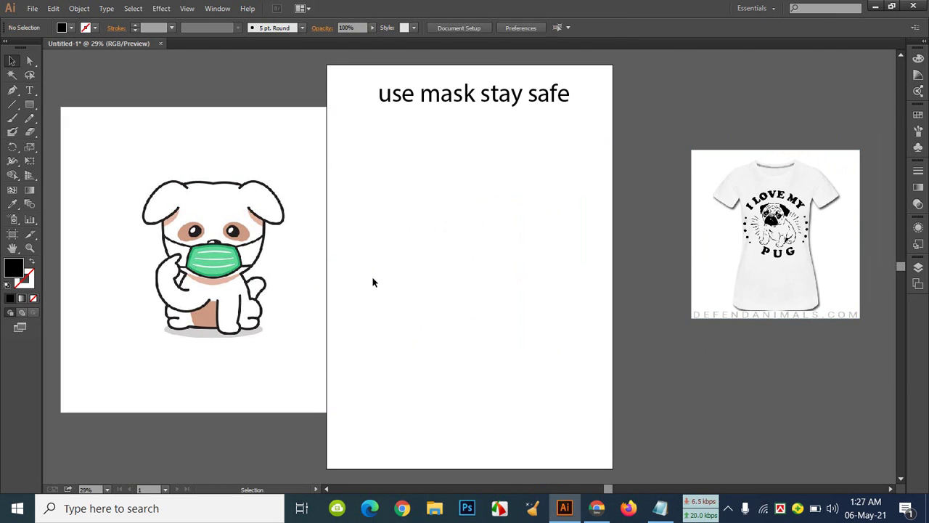
{"action": "left_click", "coordinate": [247, 270]}
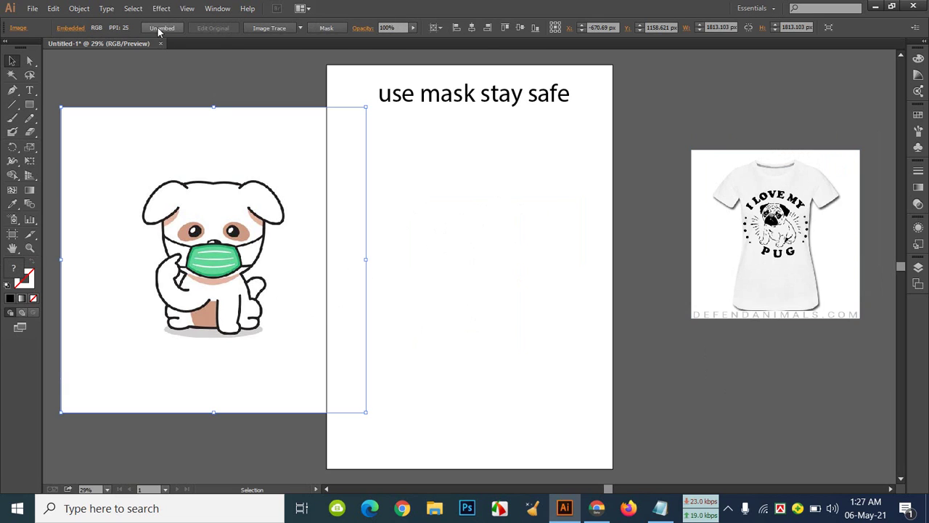
{"action": "left_click", "coordinate": [265, 27]}
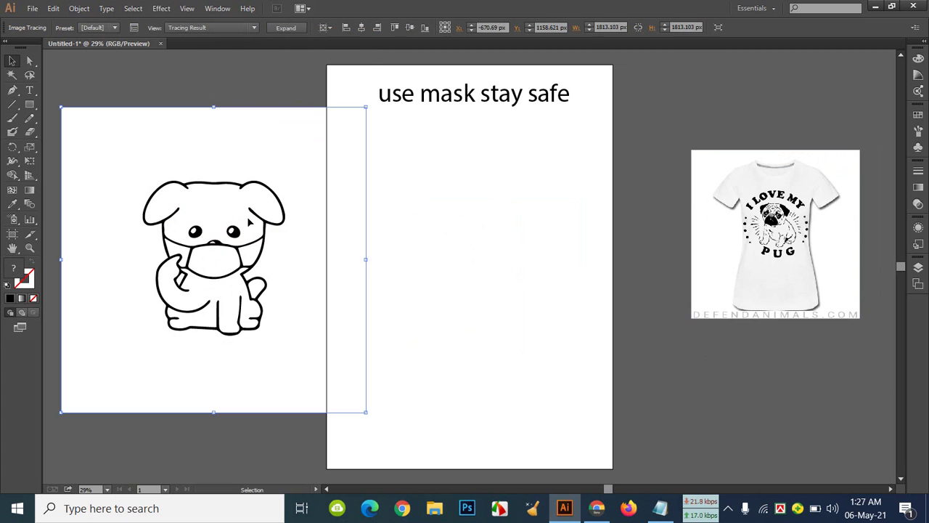
Undo the traced dog picture's moves and its default Image Trace, restoring the original colour image
{"action": "mouse_move", "coordinate": [249, 222]}
{"action": "left_mouse_down"}
{"action": "mouse_move", "coordinate": [240, 116]}
{"action": "mouse_move", "coordinate": [273, 359]}
{"action": "mouse_move", "coordinate": [255, 247]}
{"action": "left_mouse_up"}
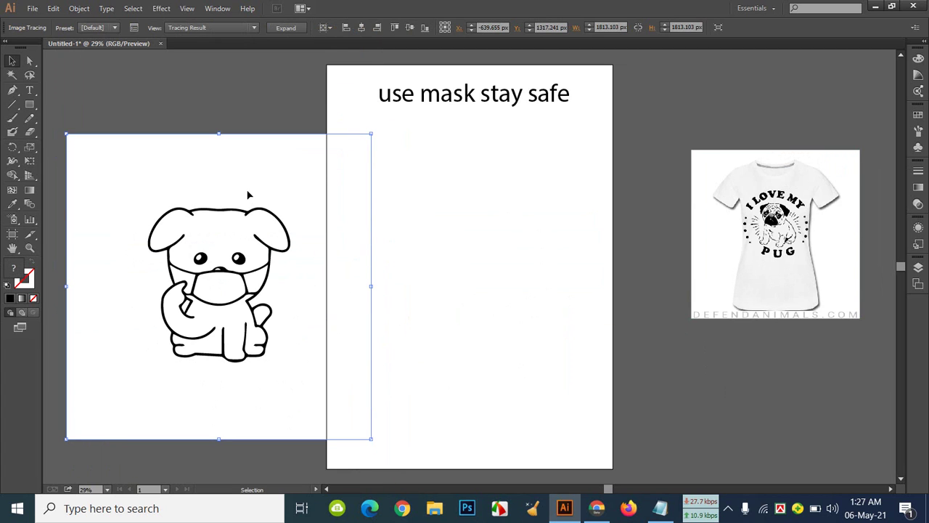
{"action": "key", "text": "a"}
{"action": "key", "text": "ctrl+z"}
{"action": "key", "text": "v"}
{"action": "key", "text": "a"}
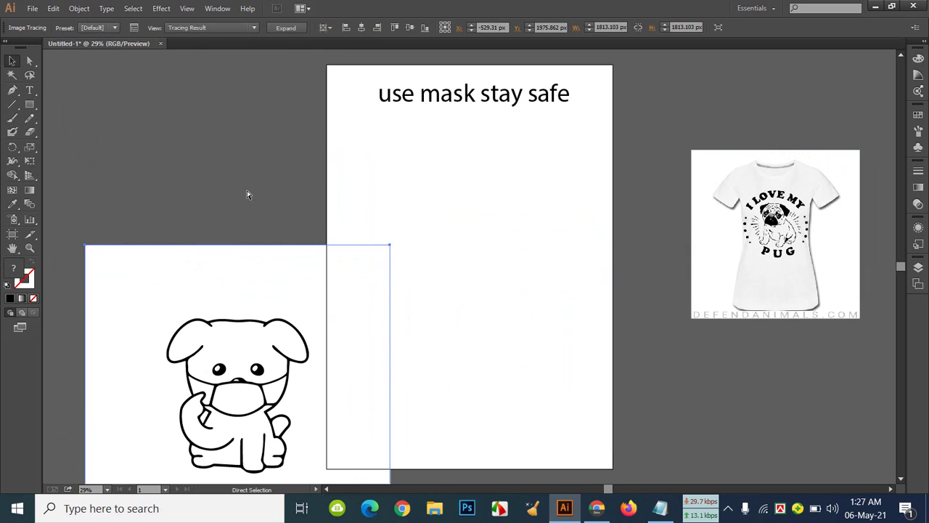
{"action": "key", "text": "ctrl+z"}
{"action": "key", "text": "ctrl+z"}
{"action": "key", "text": "ctrl+z"}
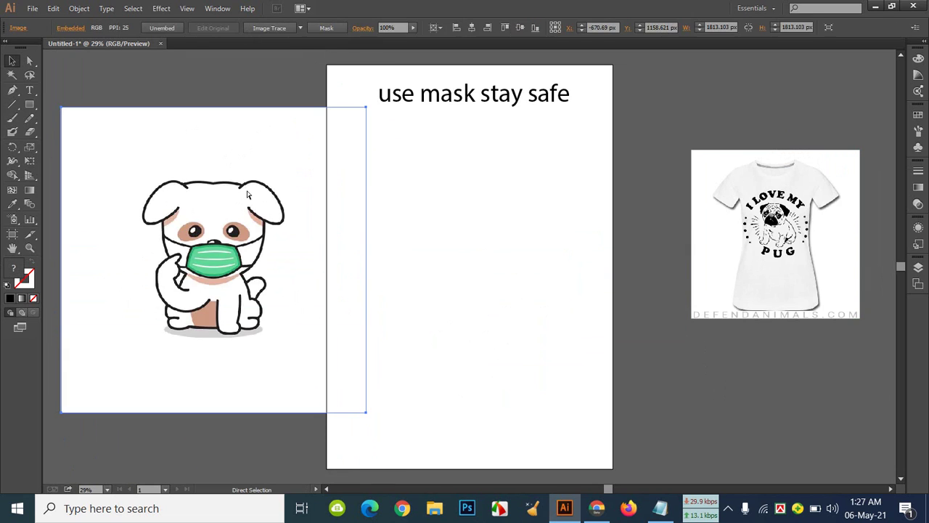
Trace the masked dog picture with the High Fidelity Photo preset and expand the tracing into paths
{"action": "key", "text": "v"}
{"action": "left_click", "coordinate": [300, 27]}
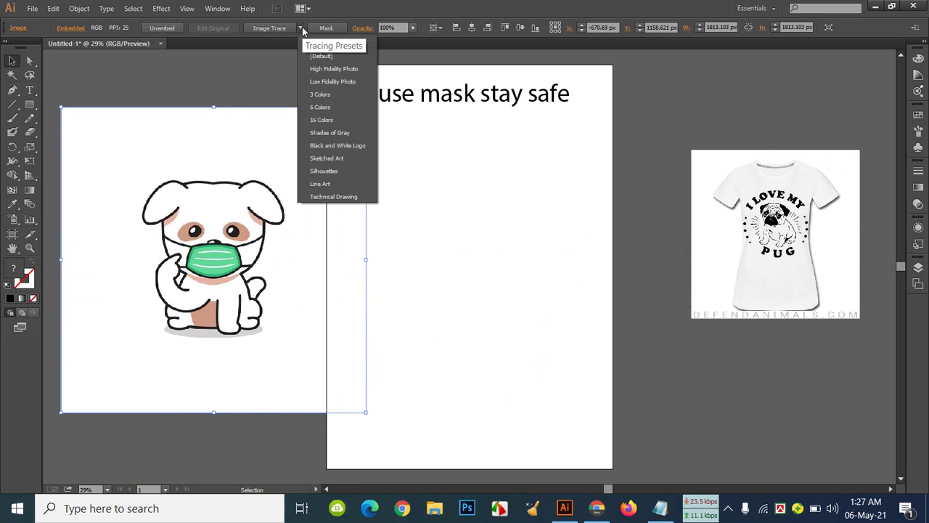
{"action": "left_click", "coordinate": [365, 69]}
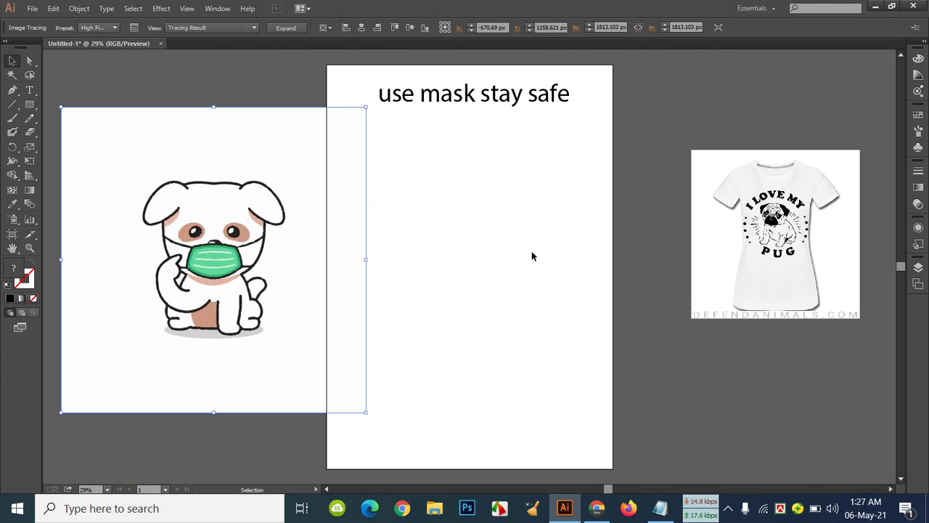
{"action": "left_click", "coordinate": [285, 27]}
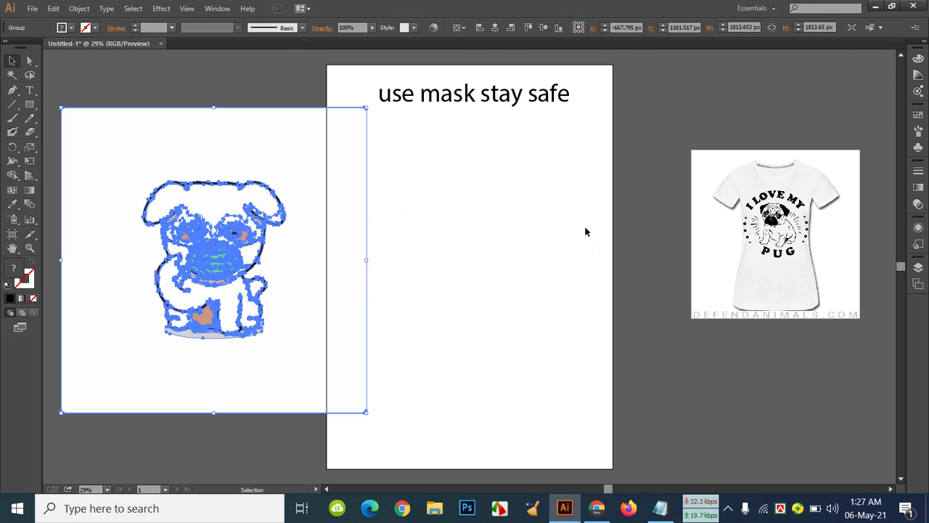
{"action": "key", "text": "ctrl+z"}
{"action": "key", "text": "ctrl+shift+z"}
Ungroup the expanded dog tracing and delete its white background shape
{"action": "right_click", "coordinate": [294, 159]}
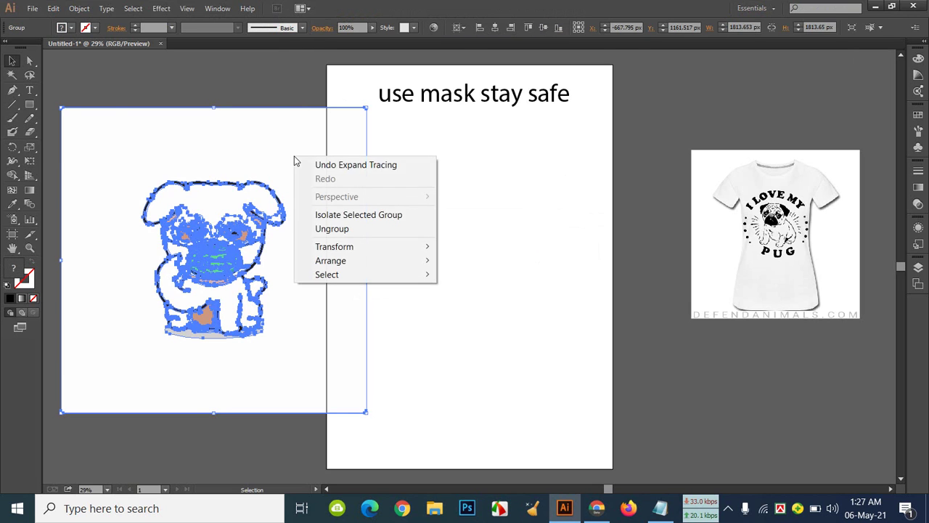
{"action": "left_click", "coordinate": [343, 228]}
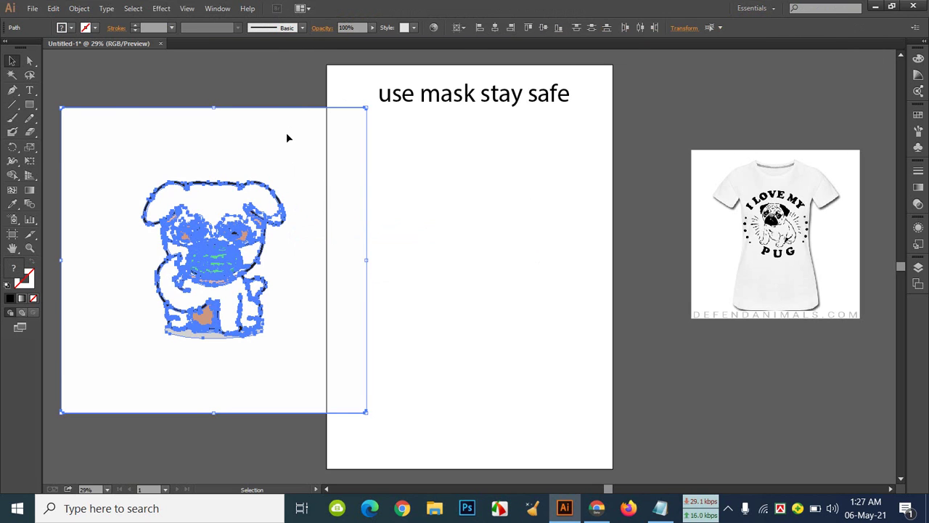
{"action": "mouse_move", "coordinate": [287, 134]}
{"action": "left_mouse_down"}
{"action": "mouse_move", "coordinate": [700, 116]}
{"action": "mouse_move", "coordinate": [311, 158]}
{"action": "mouse_move", "coordinate": [262, 153]}
{"action": "left_mouse_up"}
{"action": "right_click", "coordinate": [262, 153]}
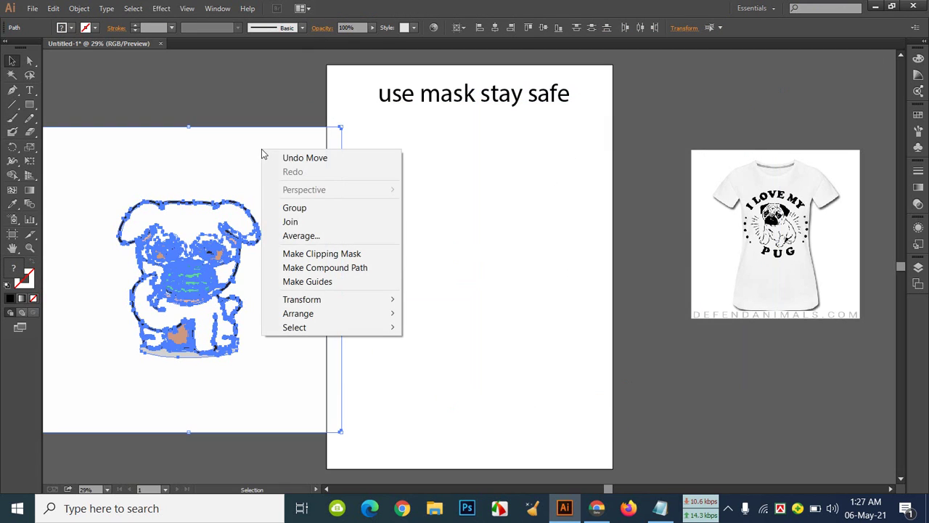
{"action": "left_click", "coordinate": [257, 87]}
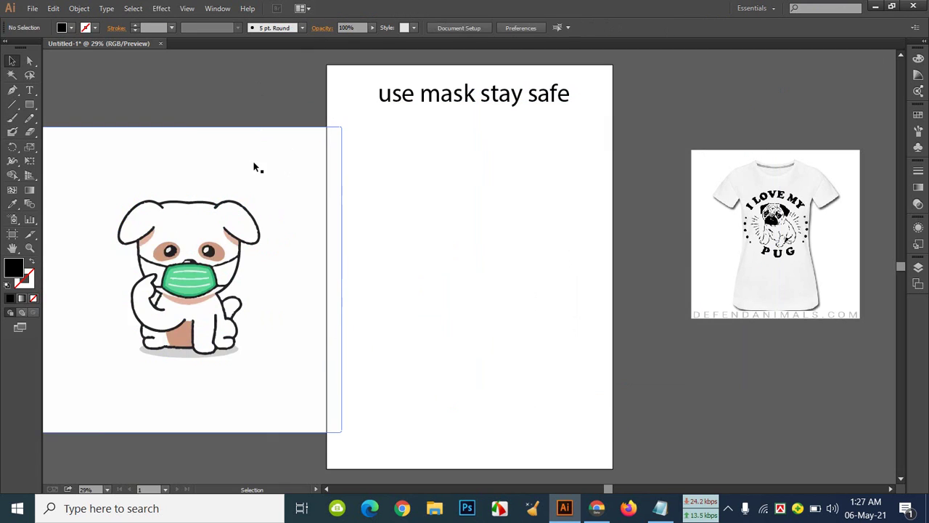
{"action": "left_click_drag", "start_coordinate": [254, 163], "coordinate": [592, 329]}
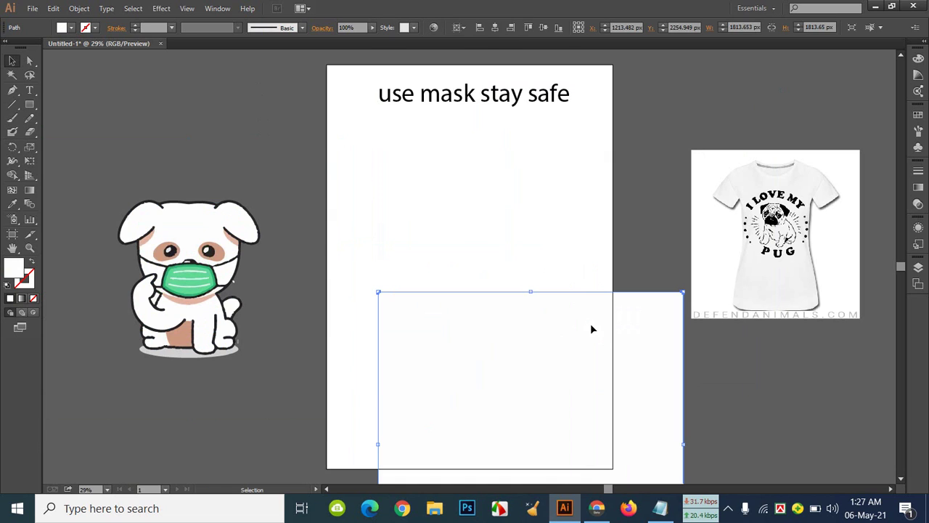
{"action": "key", "text": "Delete"}
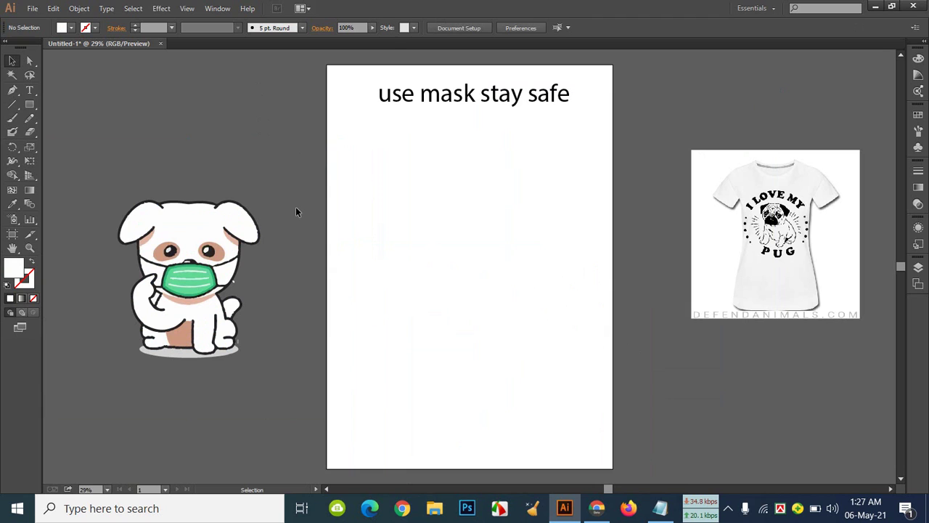
Delete the stray traced specks beside the dog's cheek and its rear foot
{"action": "key", "text": "ctrl+equal"}
{"action": "key", "text": "ctrl+equal"}
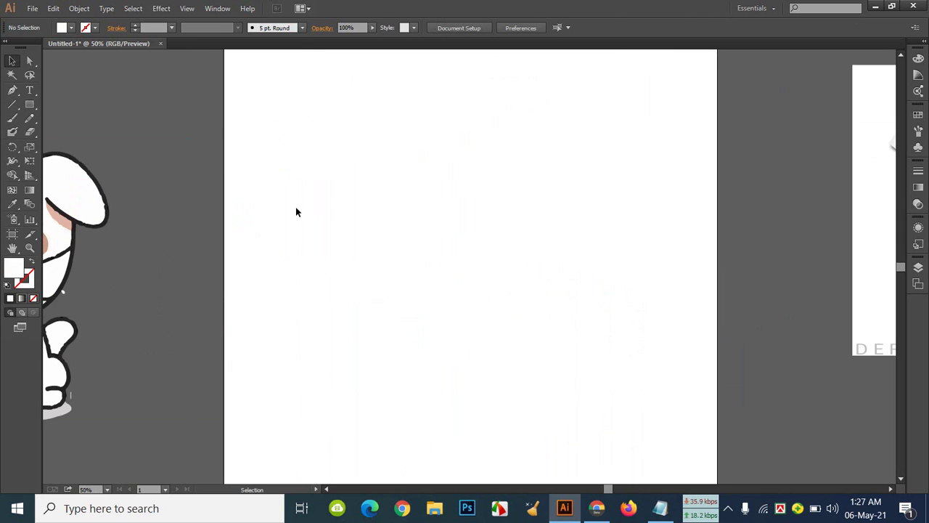
{"action": "left_click_drag", "start_coordinate": [304, 208], "coordinate": [528, 172]}
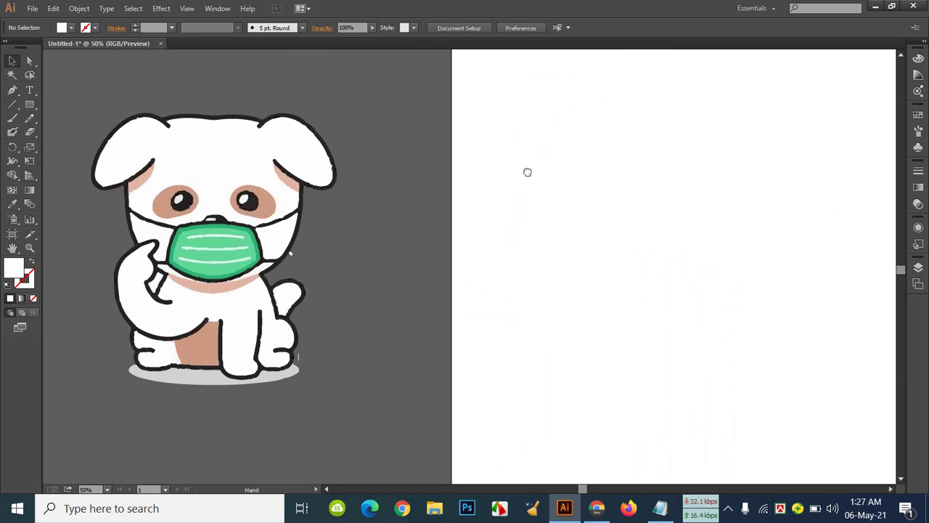
{"action": "left_click", "coordinate": [291, 251]}
{"action": "left_click", "coordinate": [370, 279]}
{"action": "left_click", "coordinate": [299, 358]}
{"action": "left_click", "coordinate": [320, 363]}
Group all the paths of the masked dog artwork
{"action": "left_click_drag", "start_coordinate": [78, 94], "coordinate": [392, 409]}
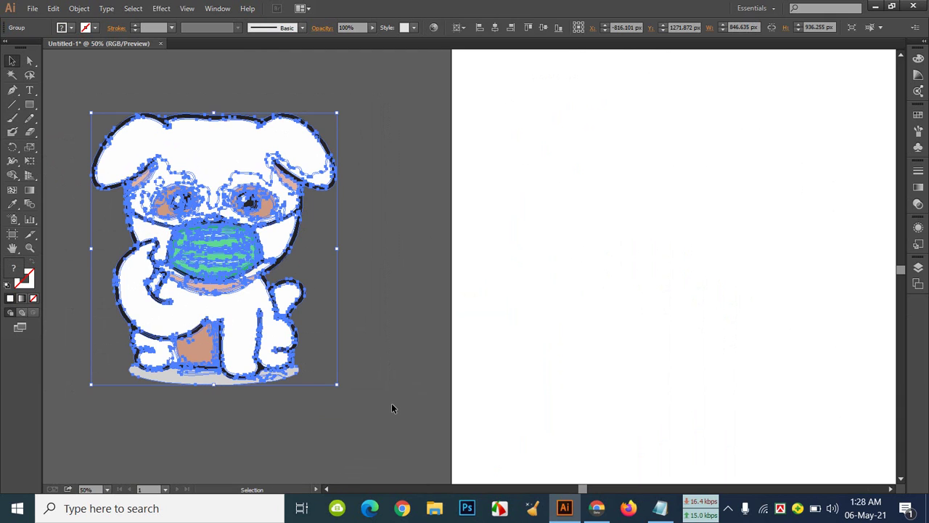
{"action": "key", "text": "ctrl+minus"}
{"action": "key", "text": "ctrl+minus"}
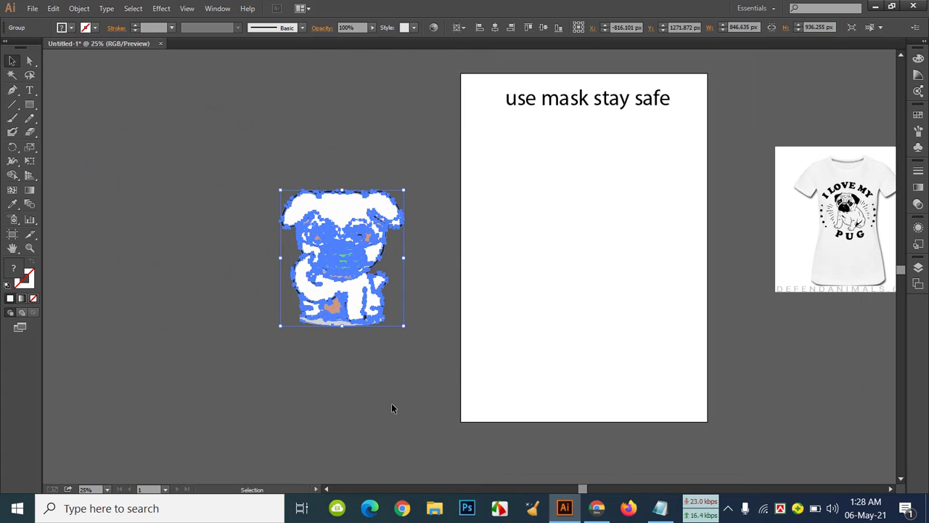
{"action": "left_click", "coordinate": [256, 217]}
{"action": "scroll", "coordinate": [701, 275], "scroll_direction": "up", "scroll_amount": 1}
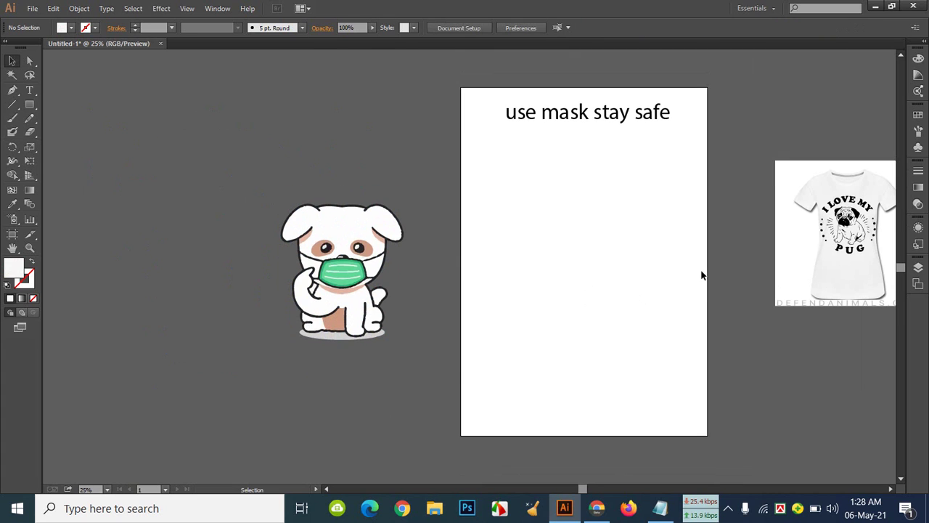
Move the dog group onto the artboard and centre it there horizontally and vertically
{"action": "left_click_drag", "start_coordinate": [701, 270], "coordinate": [571, 256]}
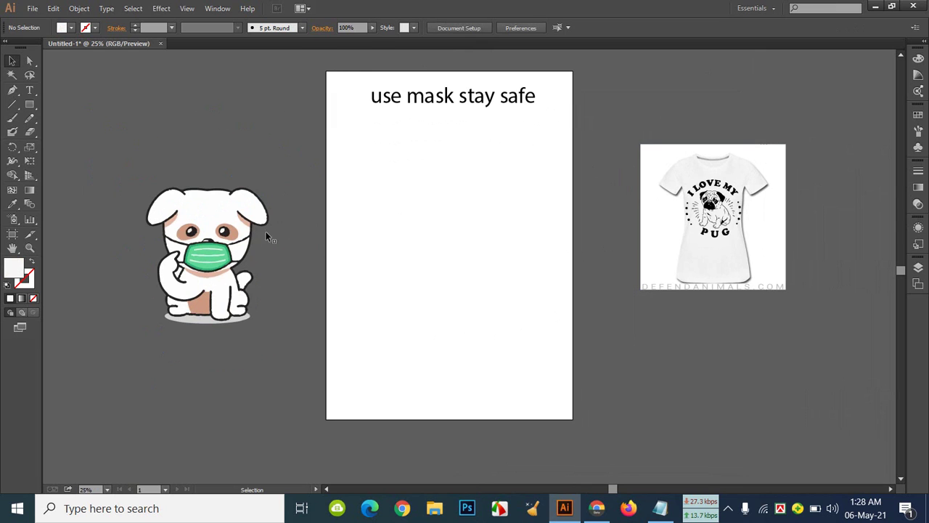
{"action": "left_click_drag", "start_coordinate": [212, 244], "coordinate": [455, 238]}
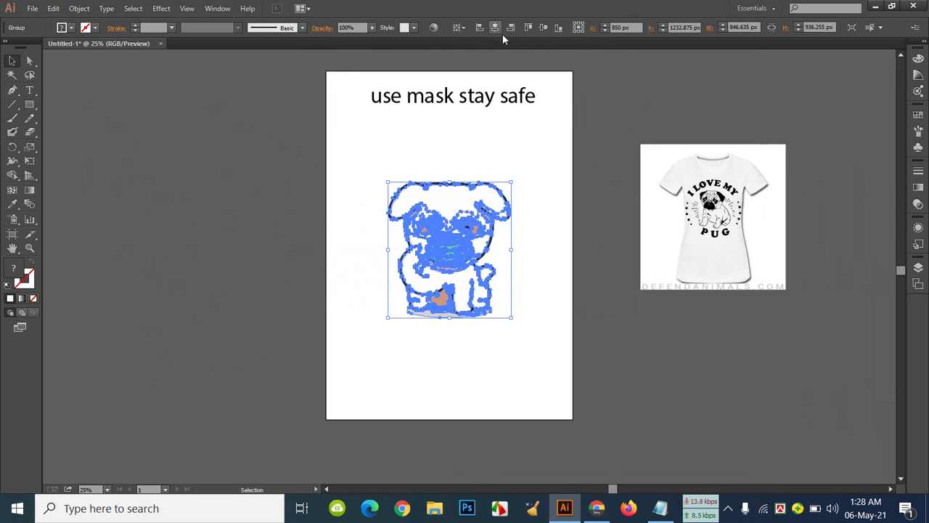
{"action": "left_click", "coordinate": [544, 26]}
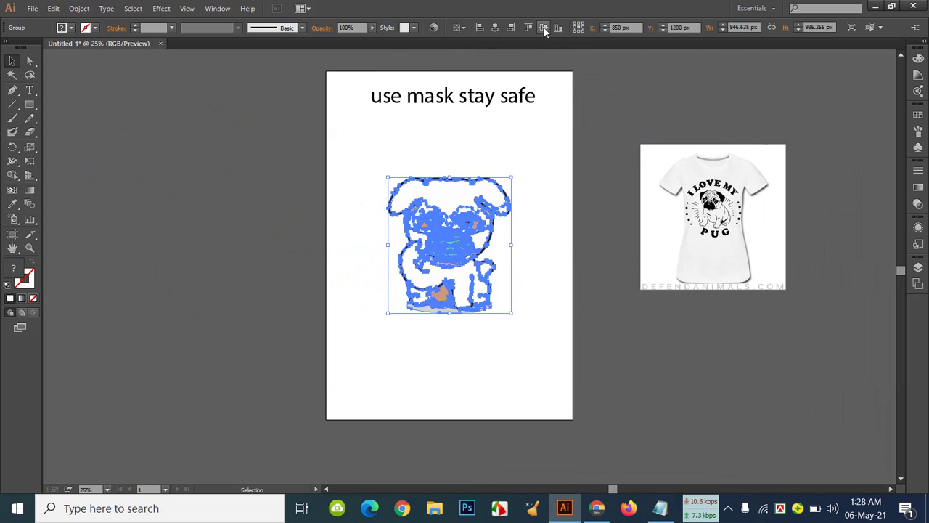
{"action": "left_click", "coordinate": [608, 153]}
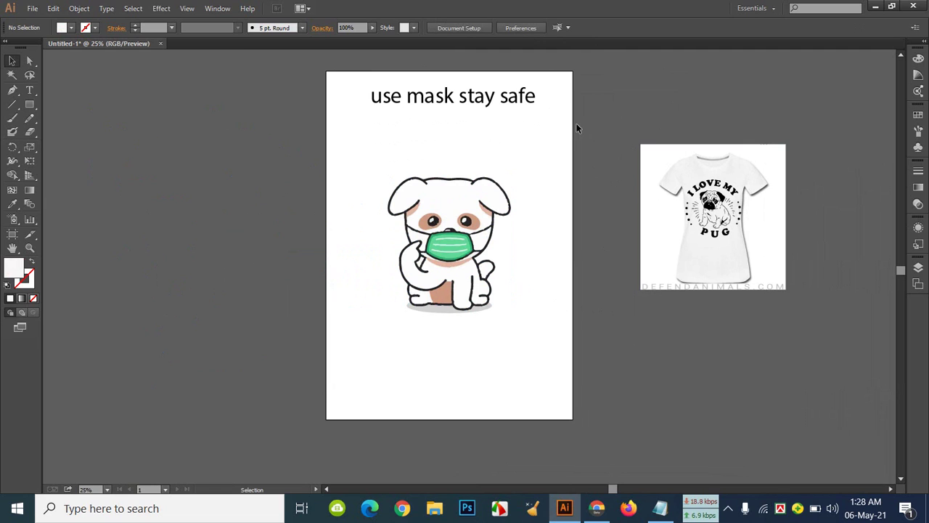
Add the text "USE MASK" above the dog's head and centre it horizontally on the artboard
{"action": "left_click", "coordinate": [33, 89]}
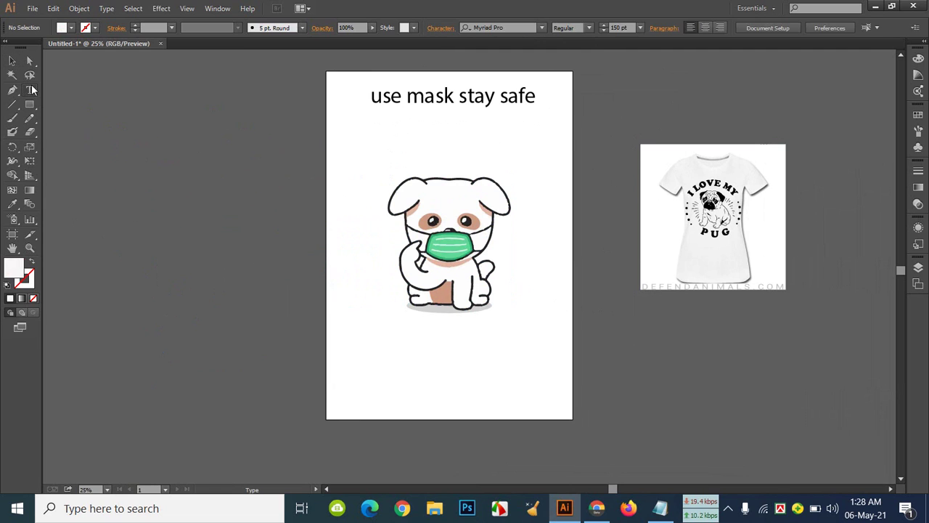
{"action": "left_click", "coordinate": [436, 157]}
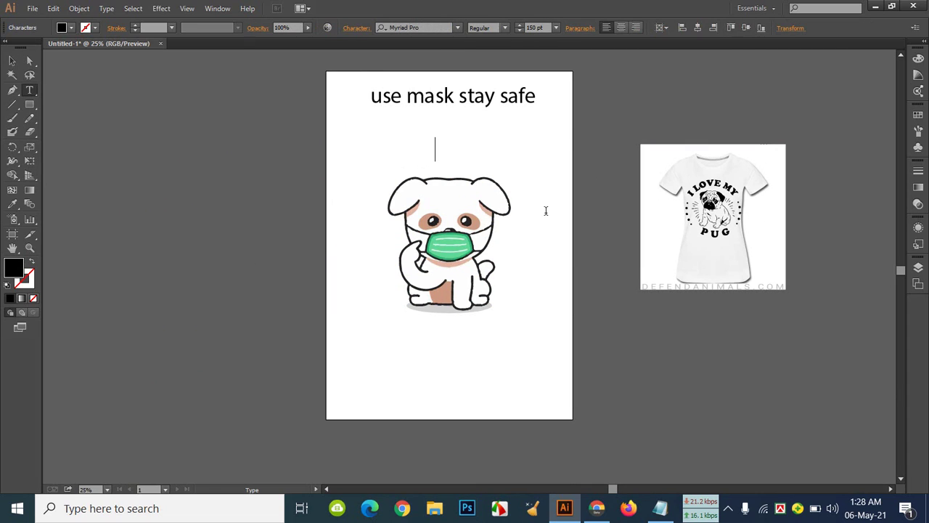
{"action": "type", "text": "USE"}
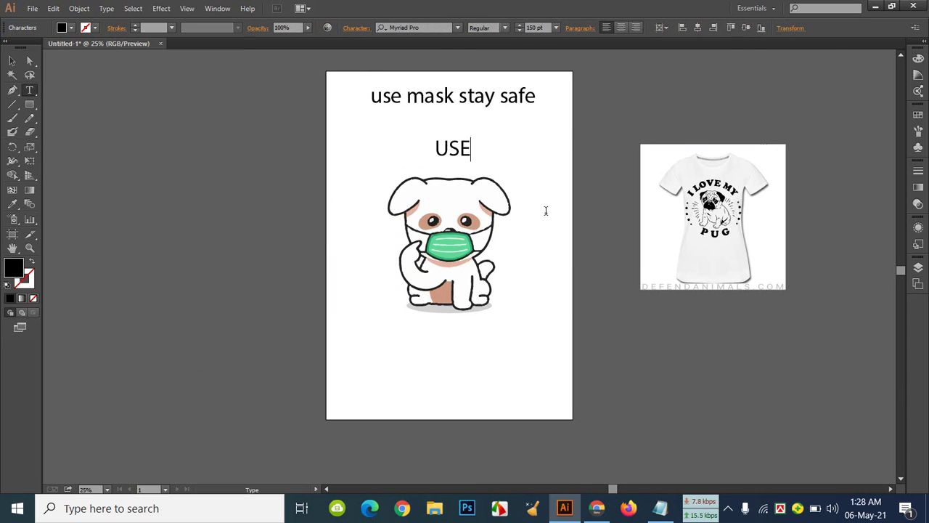
{"action": "type", "text": " MASK"}
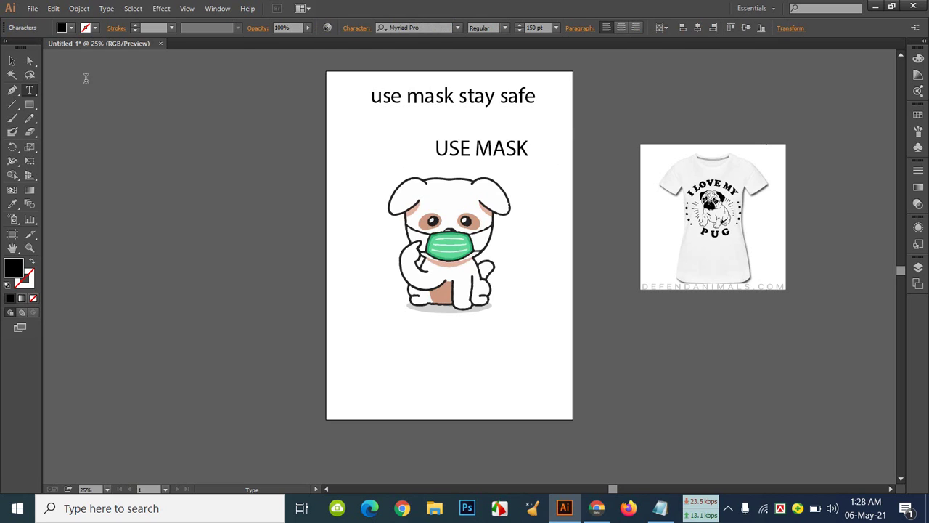
{"action": "left_click", "coordinate": [13, 60]}
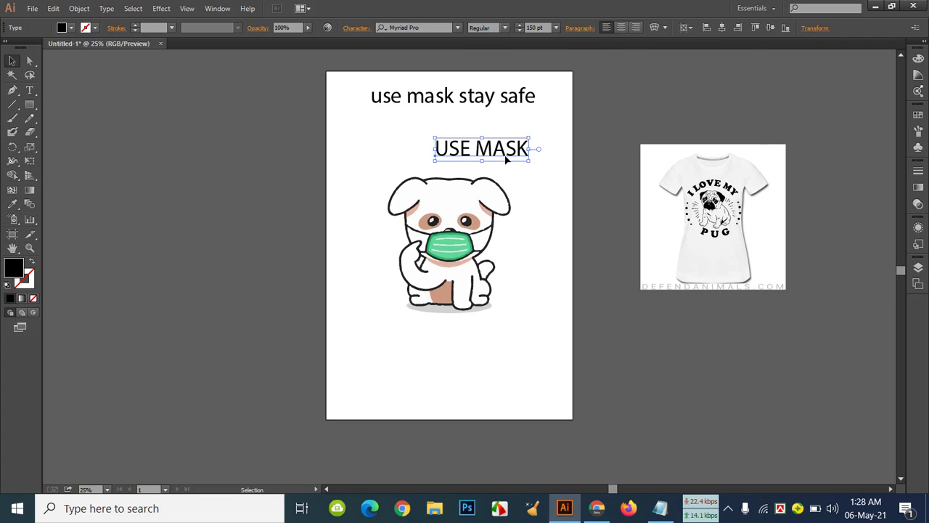
{"action": "left_click", "coordinate": [721, 28]}
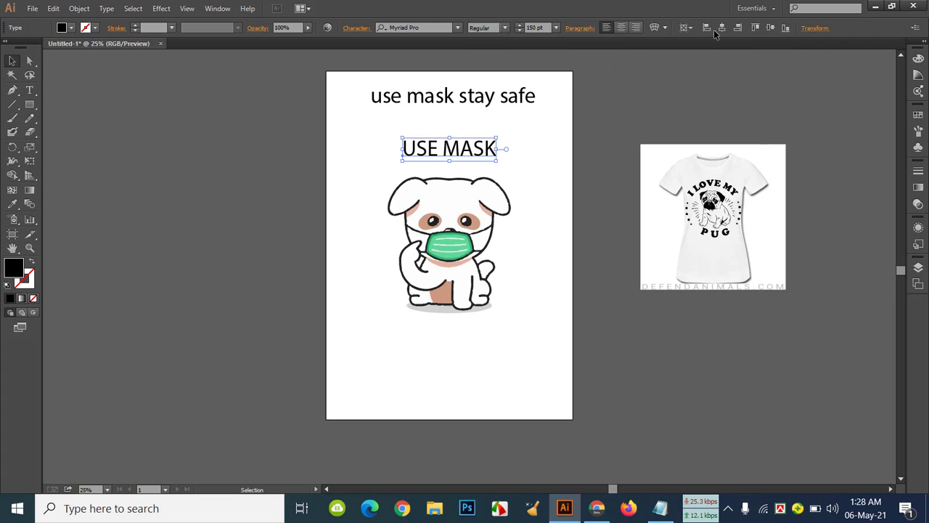
Set the "USE MASK" text in Nueva Std Bold, shift it slightly down and centre it horizontally again
{"action": "left_click", "coordinate": [436, 28]}
{"action": "type", "text": "Niagara Solid"}
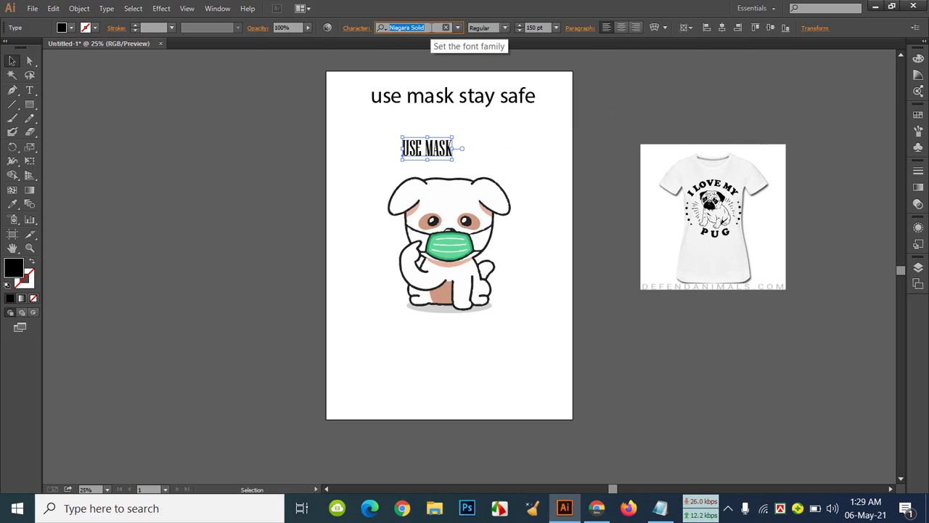
{"action": "key", "text": "Down"}
{"action": "key", "text": "Down"}
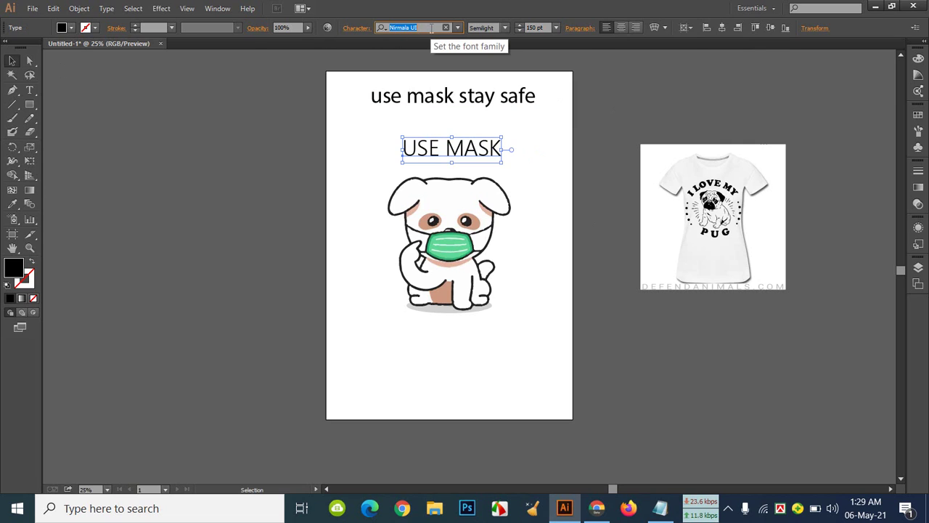
{"action": "key", "text": "Down"}
{"action": "key", "text": "Down"}
{"action": "key", "text": "Down"}
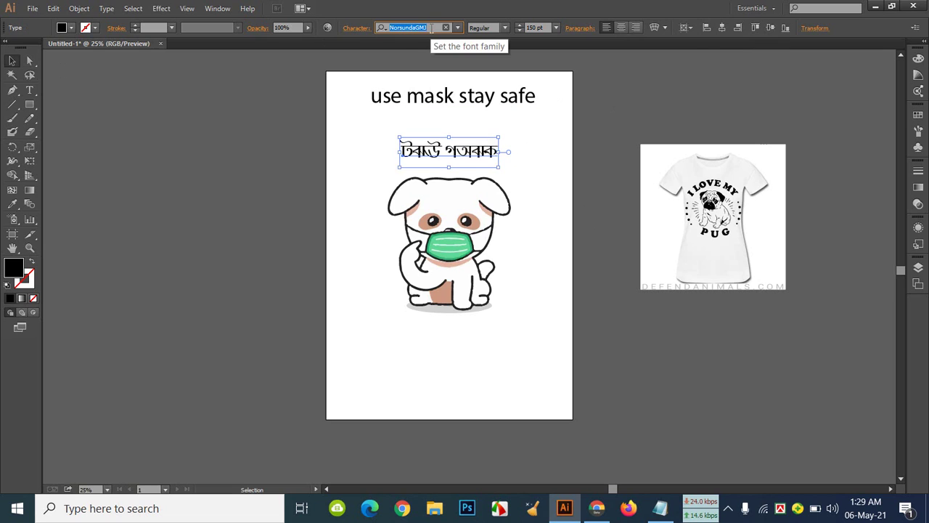
{"action": "key", "text": "Up"}
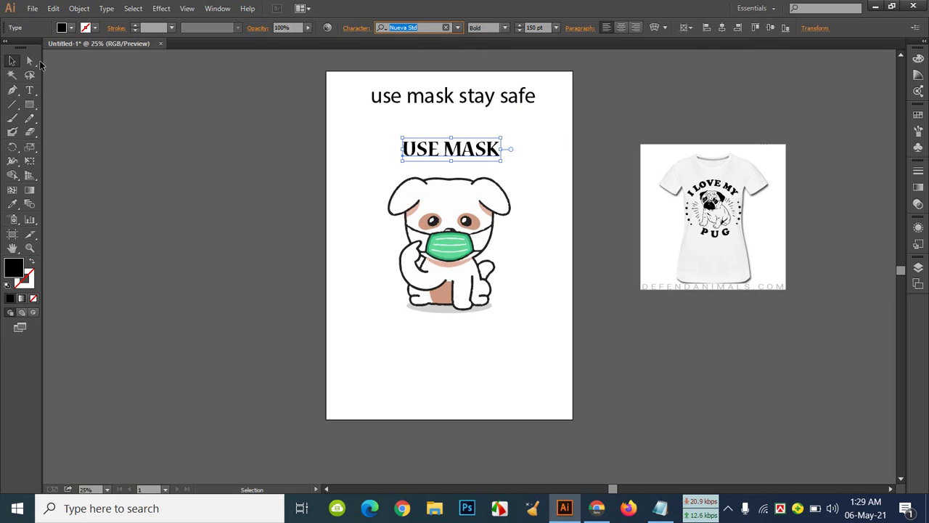
{"action": "mouse_move", "coordinate": [501, 150]}
{"action": "left_mouse_down"}
{"action": "mouse_move", "coordinate": [465, 149]}
{"action": "mouse_move", "coordinate": [498, 153]}
{"action": "left_mouse_up"}
{"action": "left_click", "coordinate": [725, 28]}
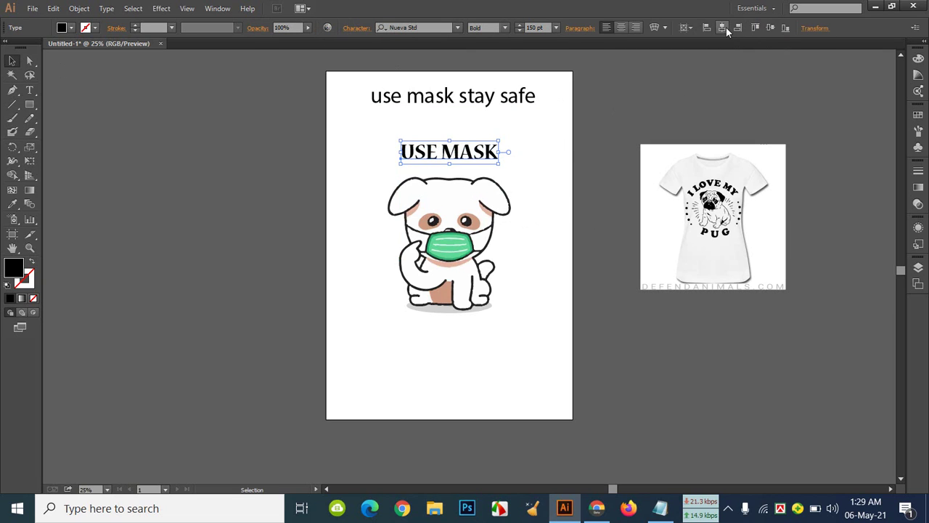
Increase the "USE MASK" text's font size to 217 pt
{"action": "left_click", "coordinate": [483, 27]}
{"action": "left_click", "coordinate": [538, 27]}
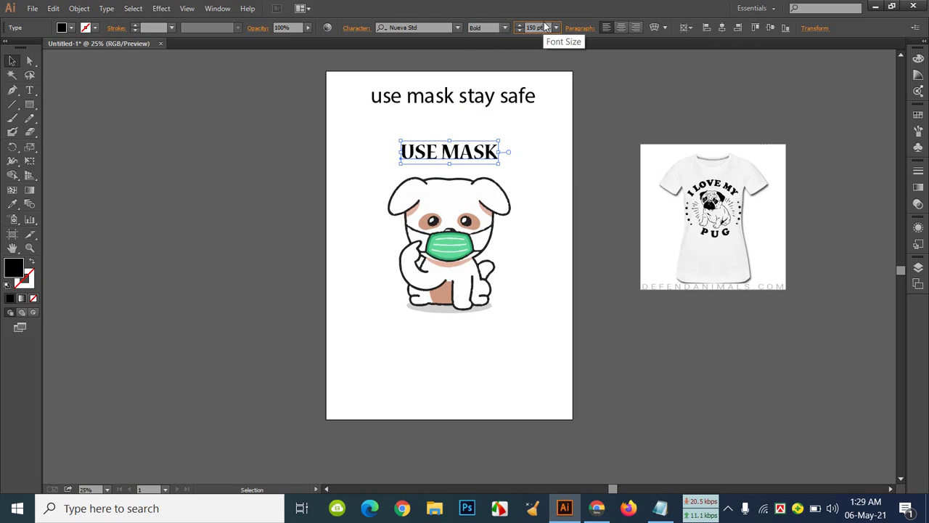
{"action": "scroll", "coordinate": [546, 27], "scroll_direction": "up", "scroll_amount": 16}
{"action": "scroll", "coordinate": [546, 27], "scroll_direction": "up", "scroll_amount": 10}
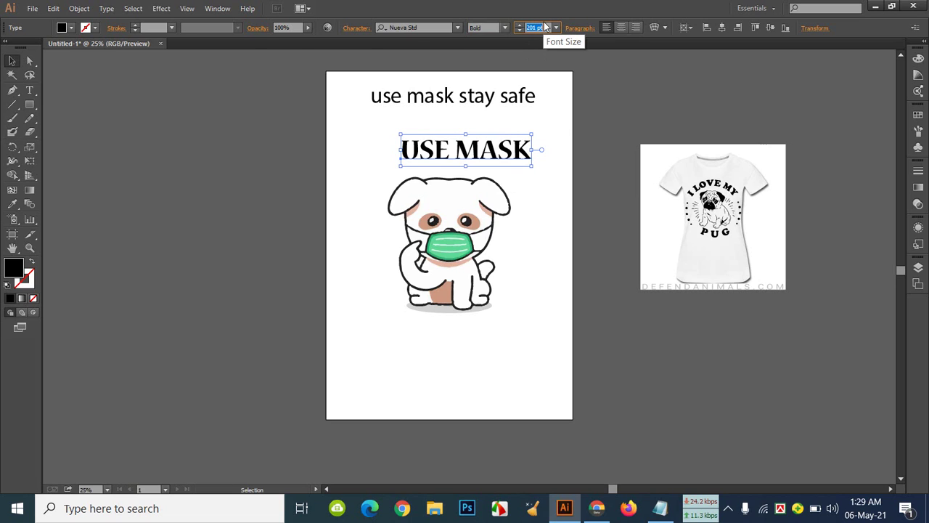
{"action": "scroll", "coordinate": [545, 27], "scroll_direction": "up", "scroll_amount": 12}
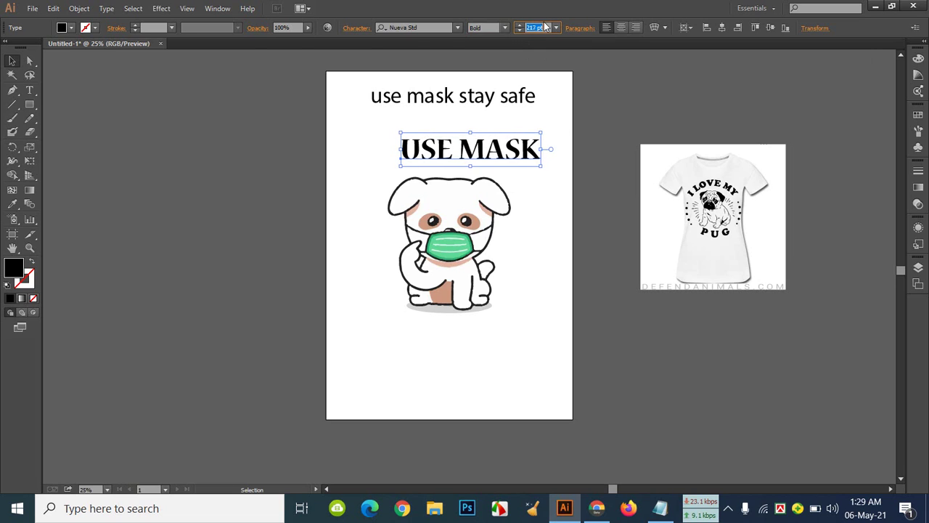
Set the "USE MASK" text's font size to 250 pt and centre it horizontally on the artboard
{"action": "scroll", "coordinate": [537, 27], "scroll_direction": "up", "scroll_amount": 2}
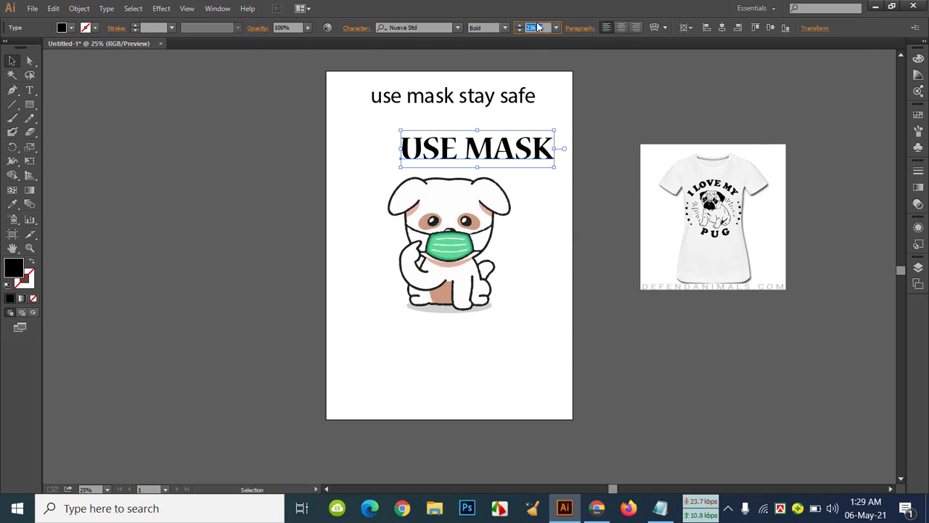
{"action": "type", "text": "25"}
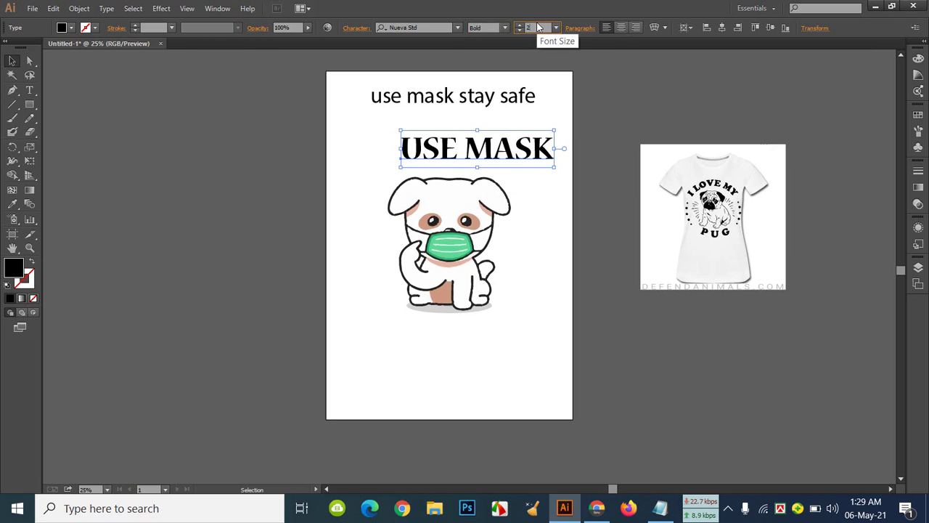
{"action": "type", "text": "0"}
{"action": "key", "text": "Return"}
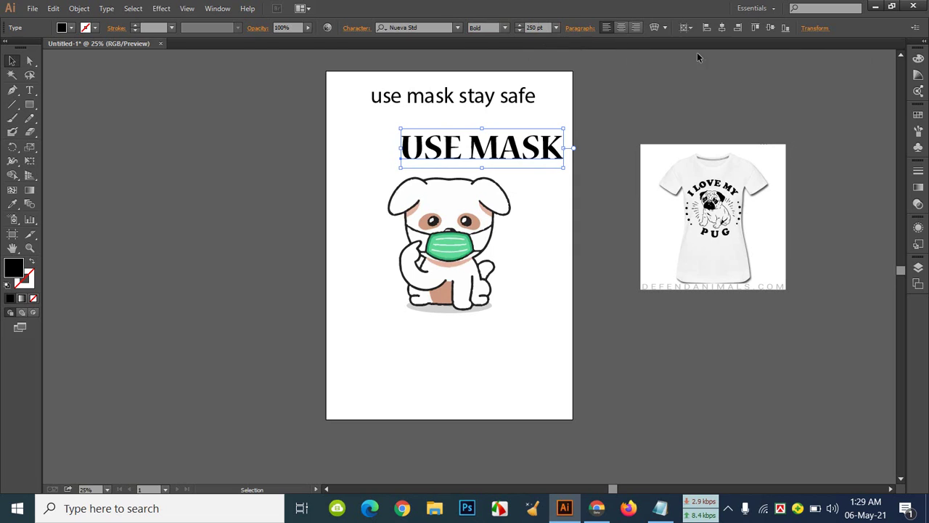
{"action": "left_click", "coordinate": [722, 29]}
Warp the "USE MASK" text with a horizontal Arc at 34% bend and move it down towards the dog's head
{"action": "left_click", "coordinate": [666, 28]}
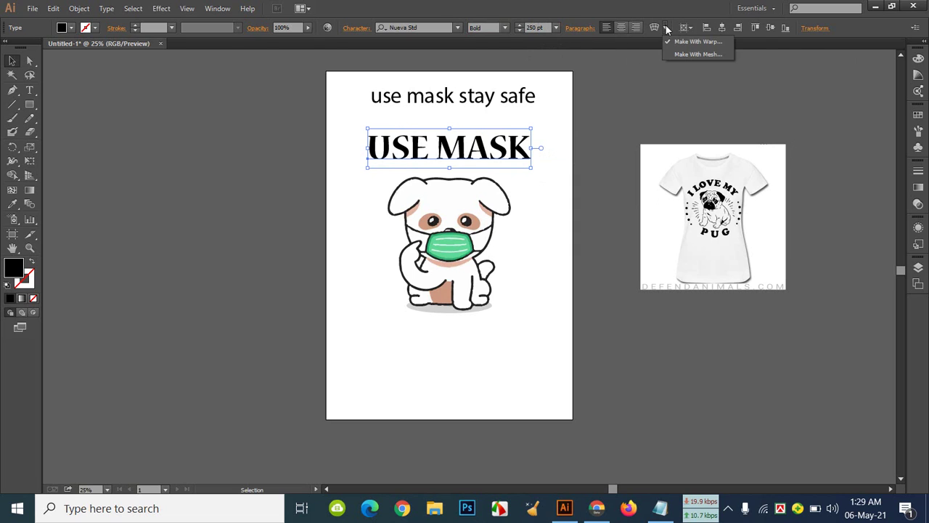
{"action": "left_click", "coordinate": [687, 40]}
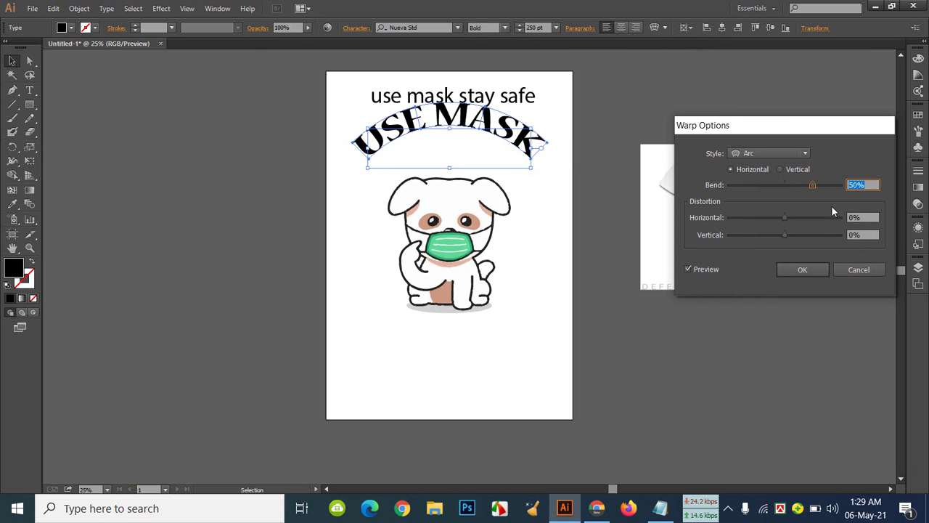
{"action": "key", "text": "Down"}
{"action": "key", "text": "Down"}
{"action": "key", "text": "Down"}
{"action": "key", "text": "Down"}
{"action": "key", "text": "Down"}
{"action": "key", "text": "Down"}
{"action": "key", "text": "Down"}
{"action": "key", "text": "Down"}
{"action": "key", "text": "Down"}
{"action": "key", "text": "Down"}
{"action": "key", "text": "Down"}
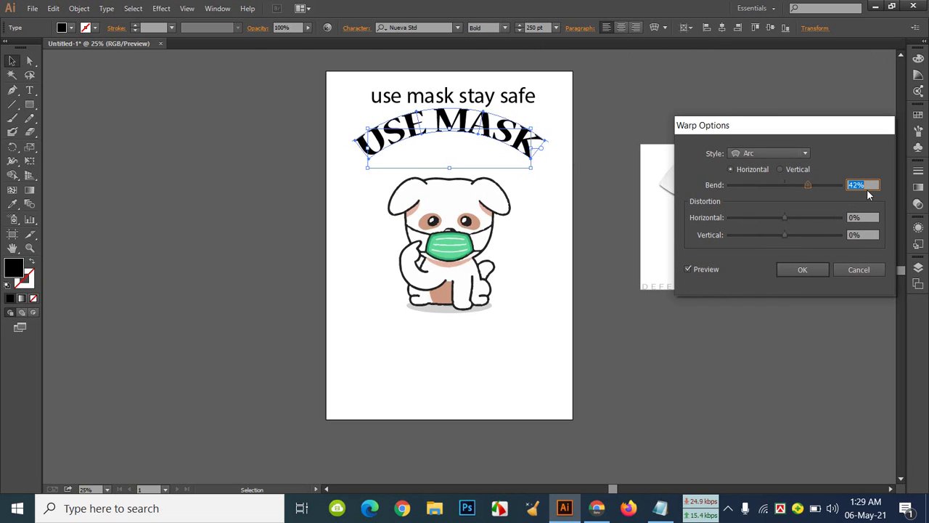
{"action": "key", "text": "Down"}
{"action": "key", "text": "Down"}
{"action": "key", "text": "Down"}
{"action": "key", "text": "Down"}
{"action": "key", "text": "Down"}
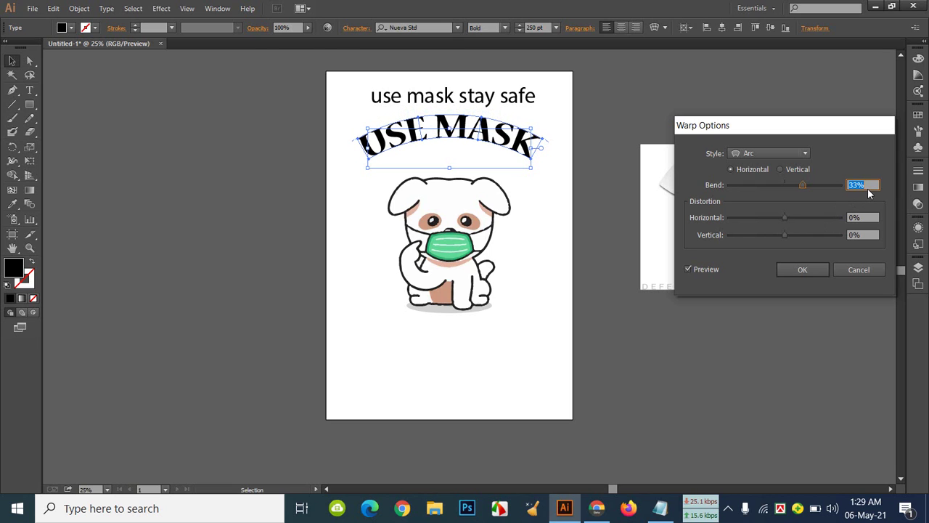
{"action": "left_click", "coordinate": [804, 271]}
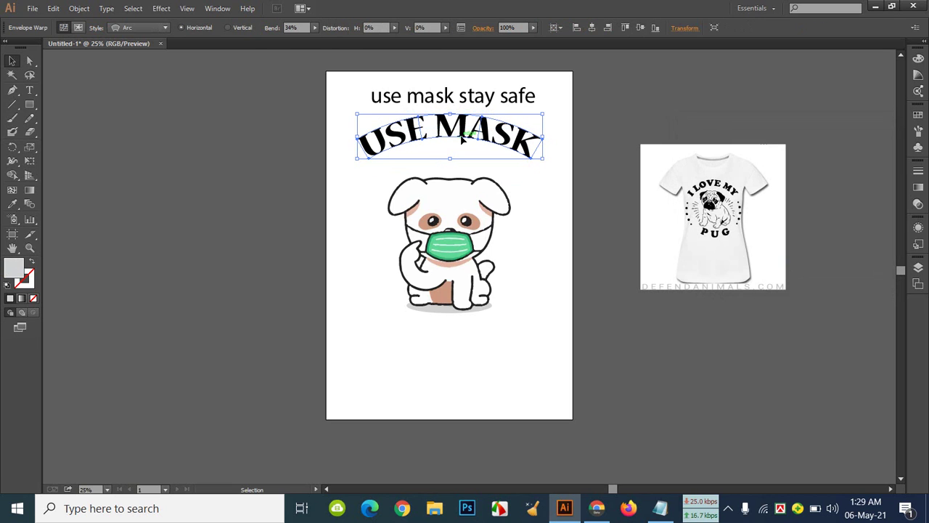
{"action": "left_click_drag", "start_coordinate": [461, 135], "coordinate": [460, 159]}
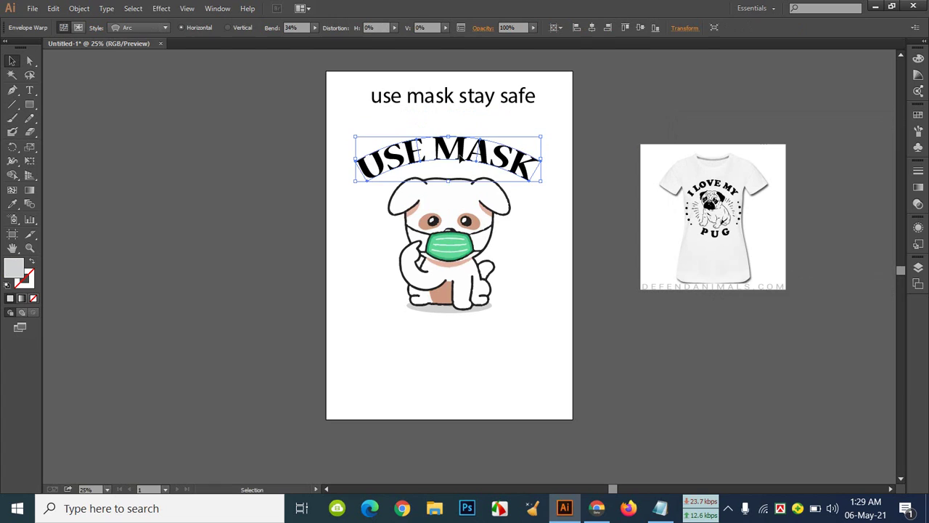
{"action": "left_click", "coordinate": [561, 244]}
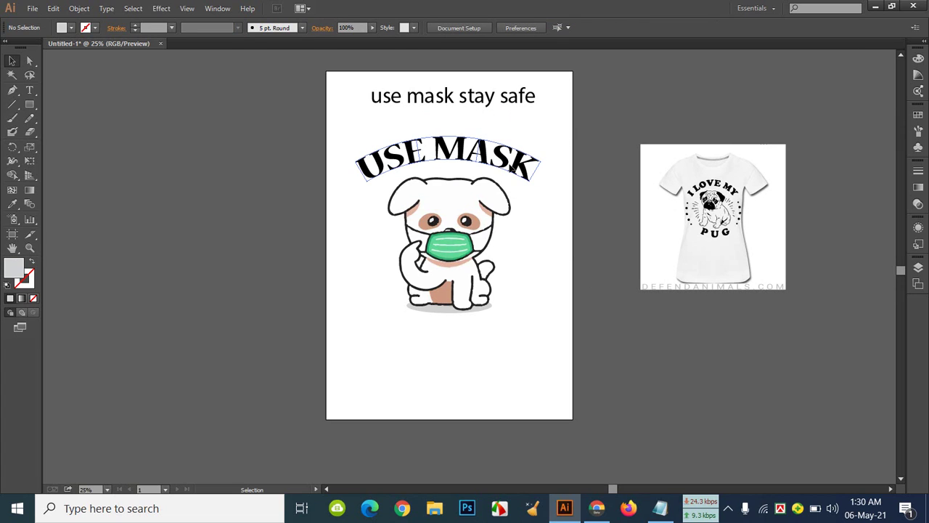
{"action": "left_click", "coordinate": [512, 168]}
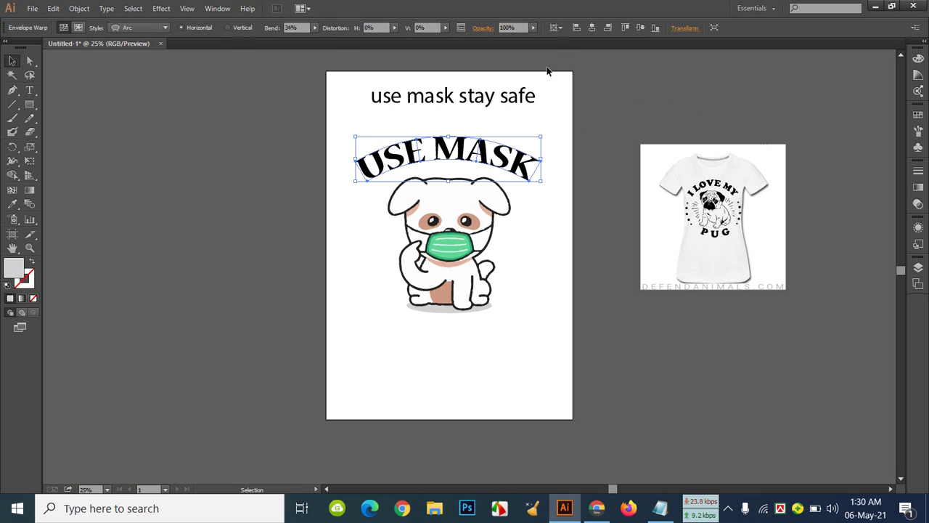
{"action": "left_click", "coordinate": [167, 12]}
{"action": "mouse_move", "coordinate": [216, 229]}
{"action": "left_click", "coordinate": [336, 224]}
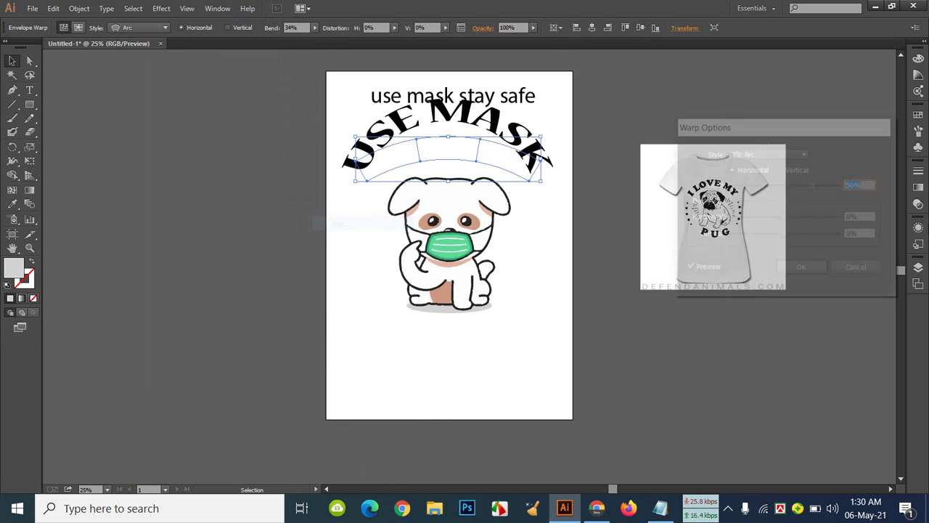
{"action": "scroll", "coordinate": [871, 185], "scroll_direction": "down", "scroll_amount": 8}
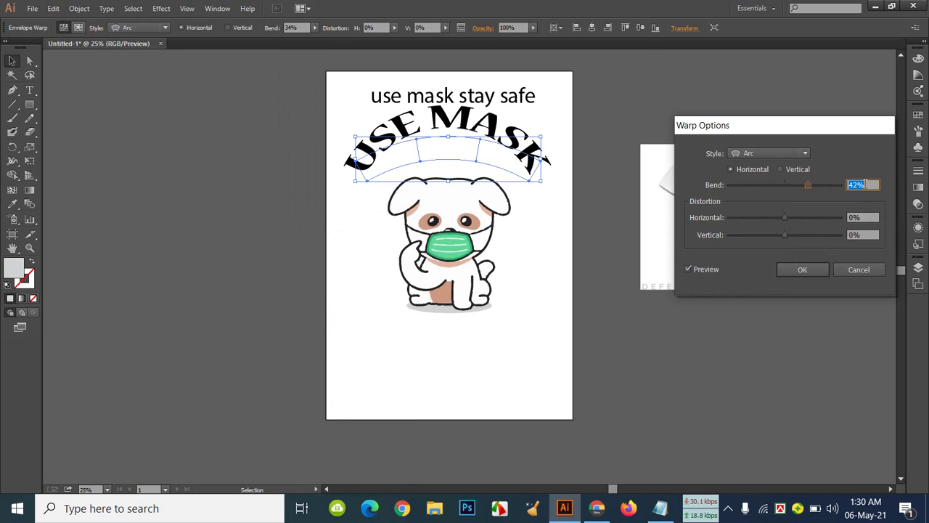
{"action": "scroll", "coordinate": [862, 185], "scroll_direction": "down", "scroll_amount": 20}
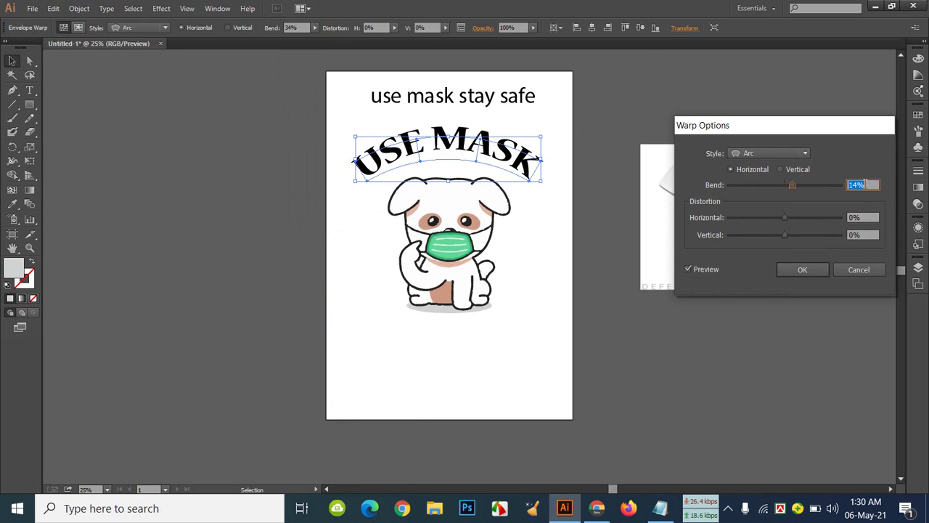
{"action": "left_click", "coordinate": [875, 269]}
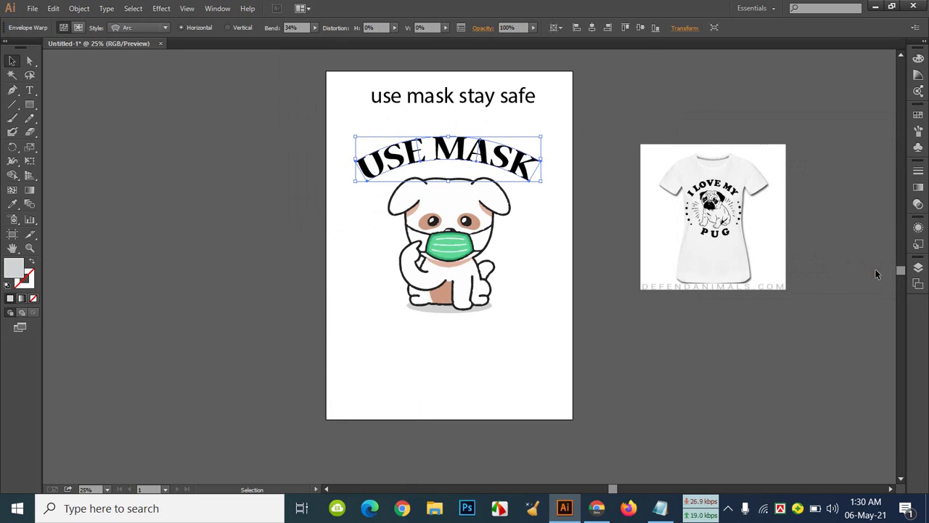
Move the arched "USE MASK" text down close to the dog's head and nudge it slightly back up
{"action": "left_click", "coordinate": [545, 192]}
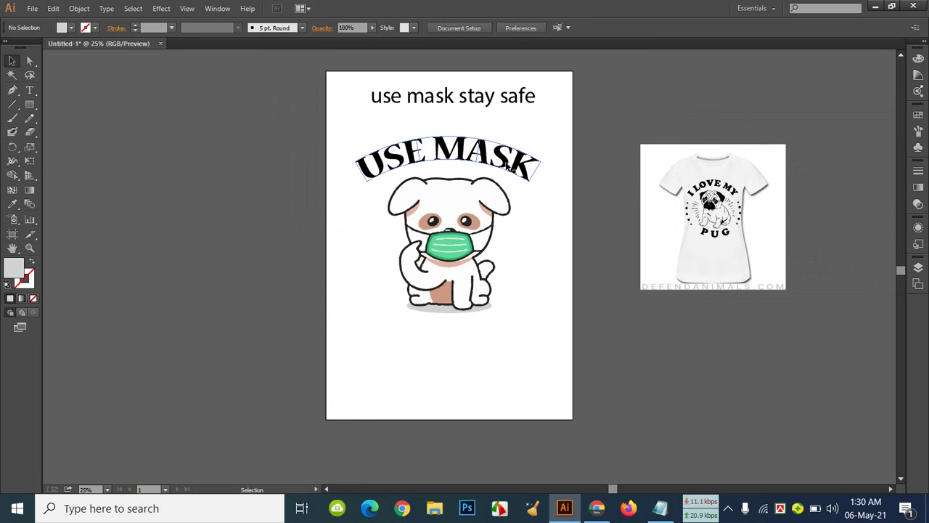
{"action": "left_click_drag", "start_coordinate": [512, 163], "coordinate": [510, 172]}
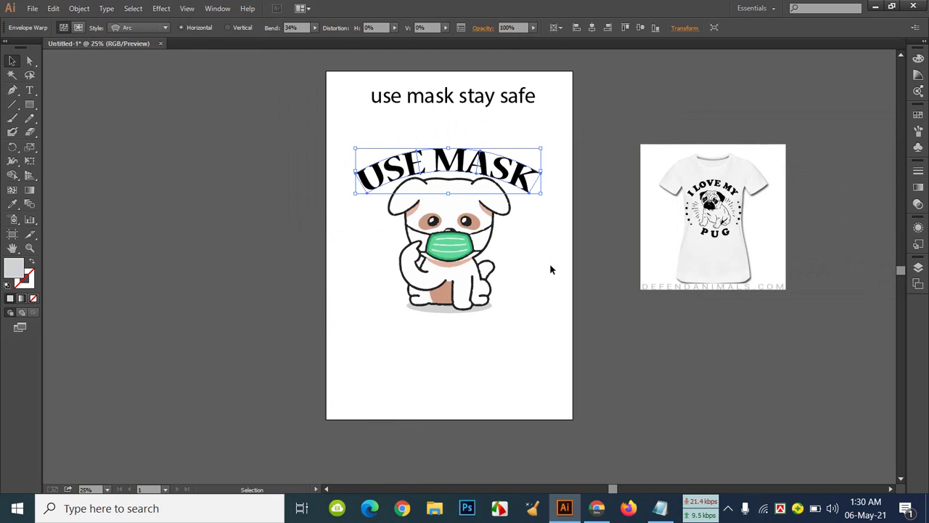
{"action": "key", "text": "Up"}
{"action": "key", "text": "Up"}
{"action": "key", "text": "Up"}
{"action": "key", "text": "Up"}
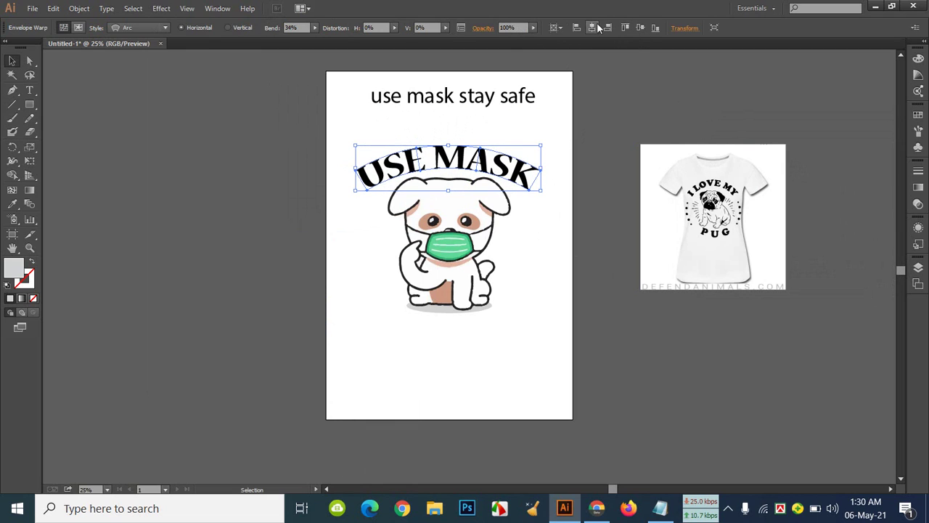
{"action": "left_click", "coordinate": [582, 74]}
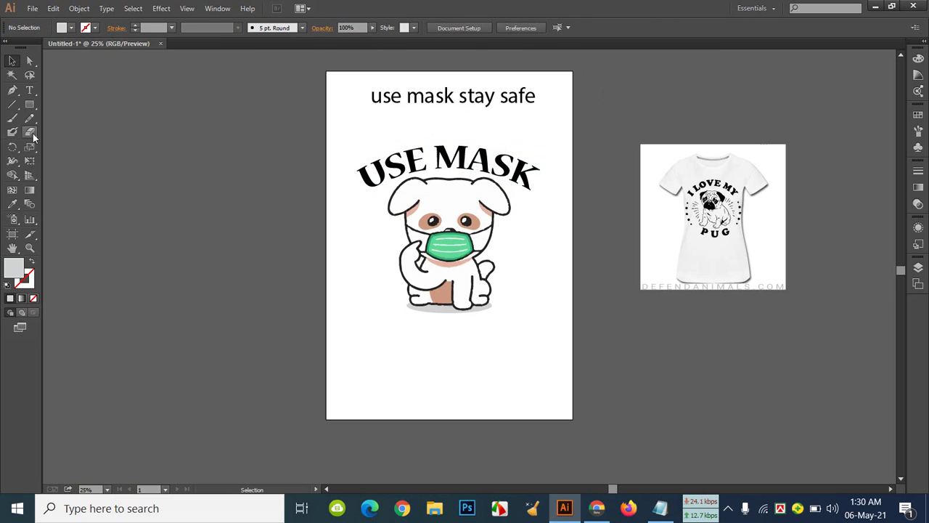
Add the text "STAY SAFE" below the dog as a new text object
{"action": "left_click", "coordinate": [32, 94]}
{"action": "left_click", "coordinate": [440, 338]}
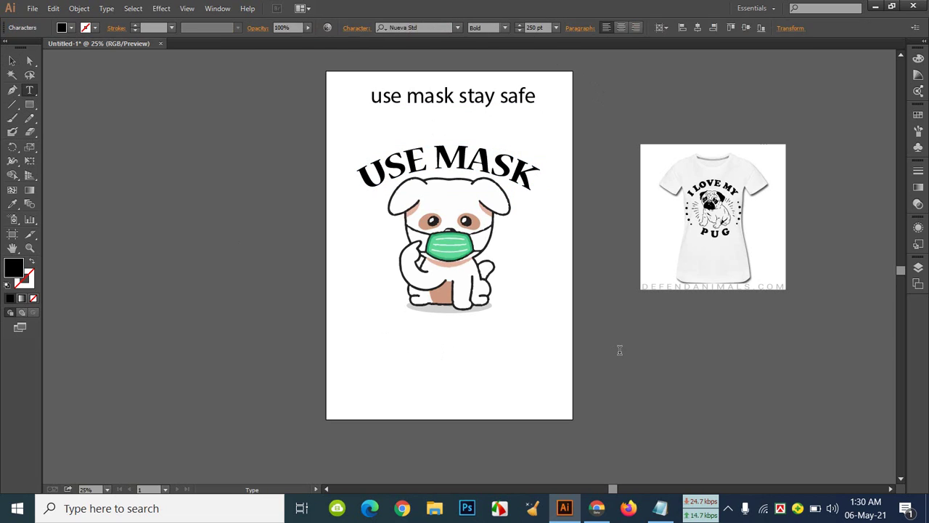
{"action": "type", "text": "STA"}
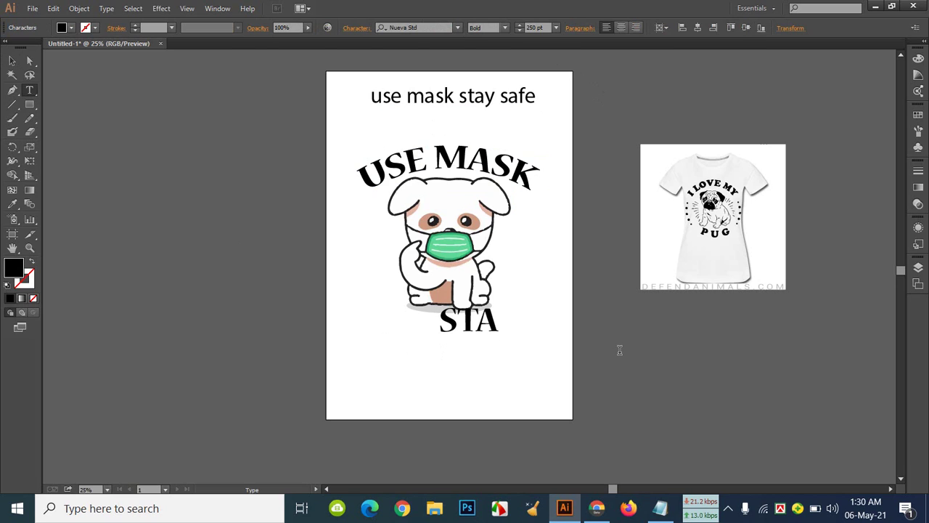
{"action": "type", "text": "Y S"}
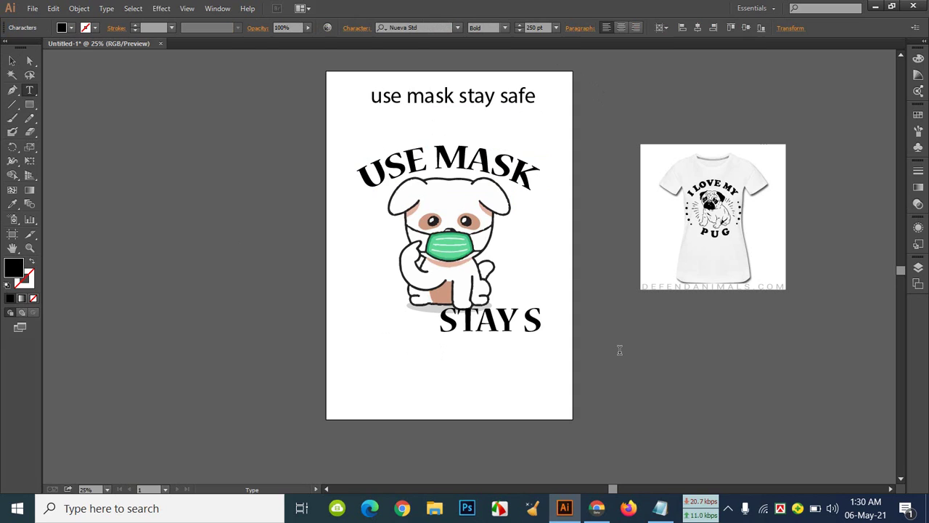
{"action": "type", "text": "AFE"}
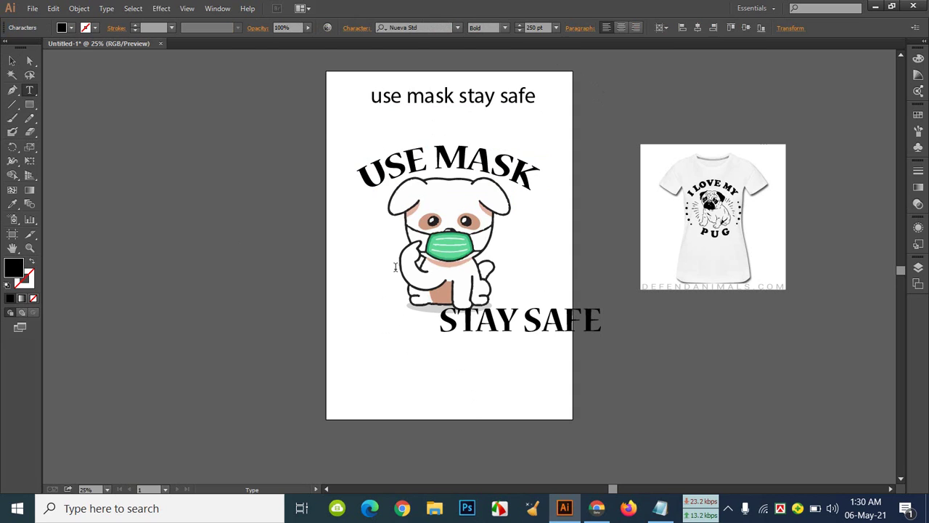
{"action": "left_click", "coordinate": [13, 60]}
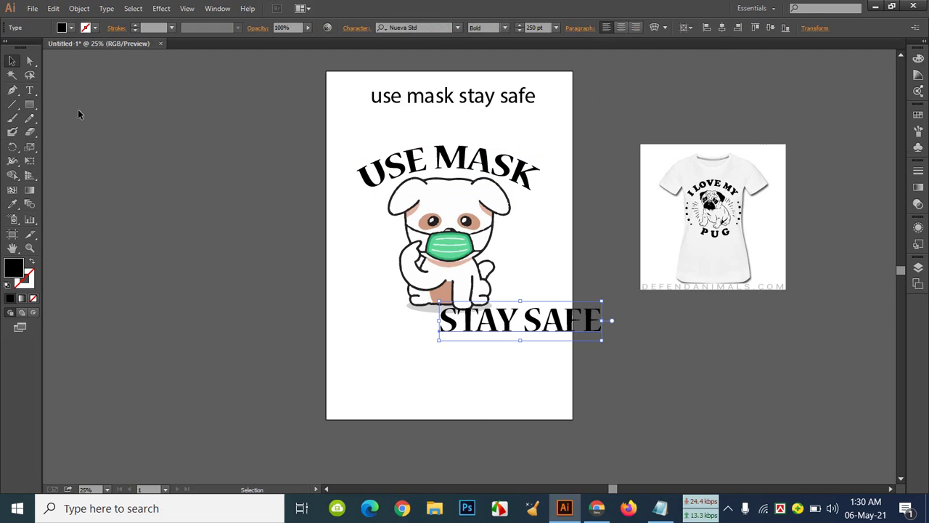
Preview several font families on the "STAY SAFE" text and set it in Segoe Script
{"action": "left_click", "coordinate": [442, 31]}
{"action": "scroll", "coordinate": [444, 31], "scroll_direction": "down", "scroll_amount": 3}
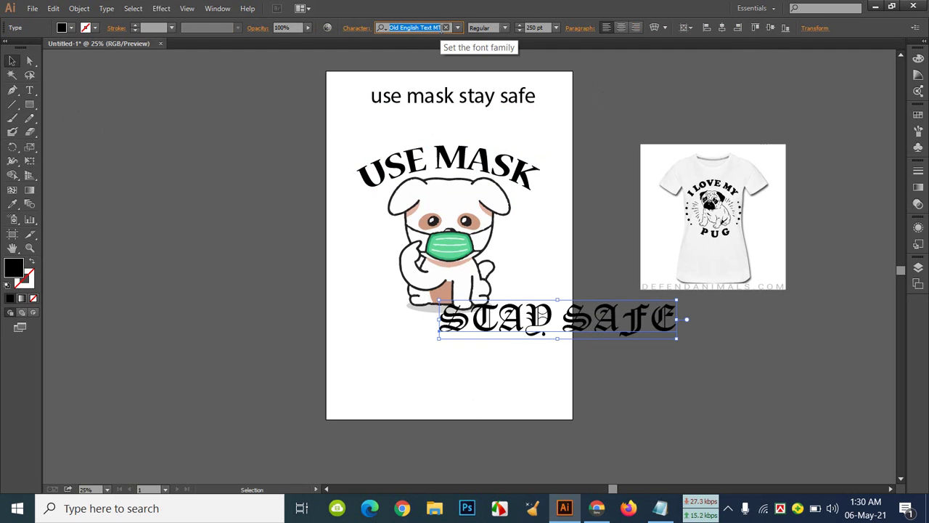
{"action": "scroll", "coordinate": [444, 31], "scroll_direction": "up", "scroll_amount": 1}
{"action": "scroll", "coordinate": [444, 30], "scroll_direction": "down", "scroll_amount": 1}
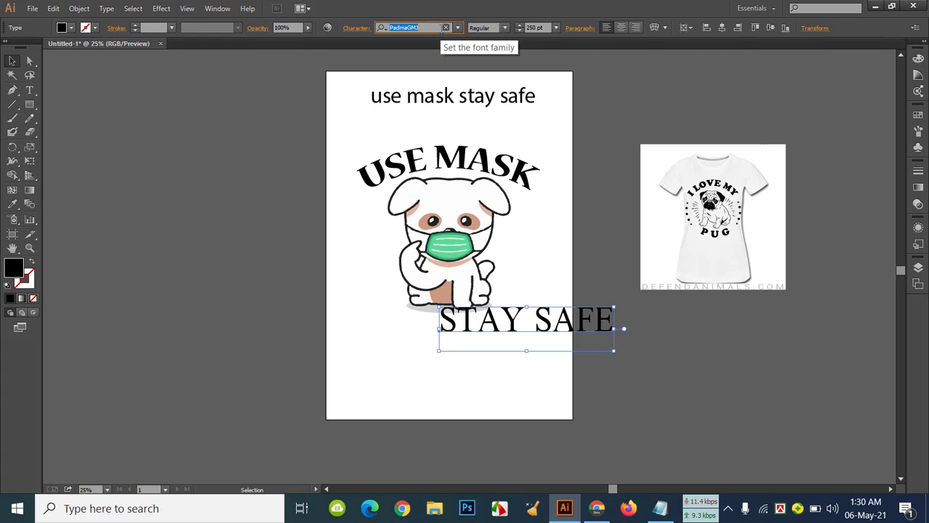
{"action": "scroll", "coordinate": [444, 31], "scroll_direction": "down", "scroll_amount": 3}
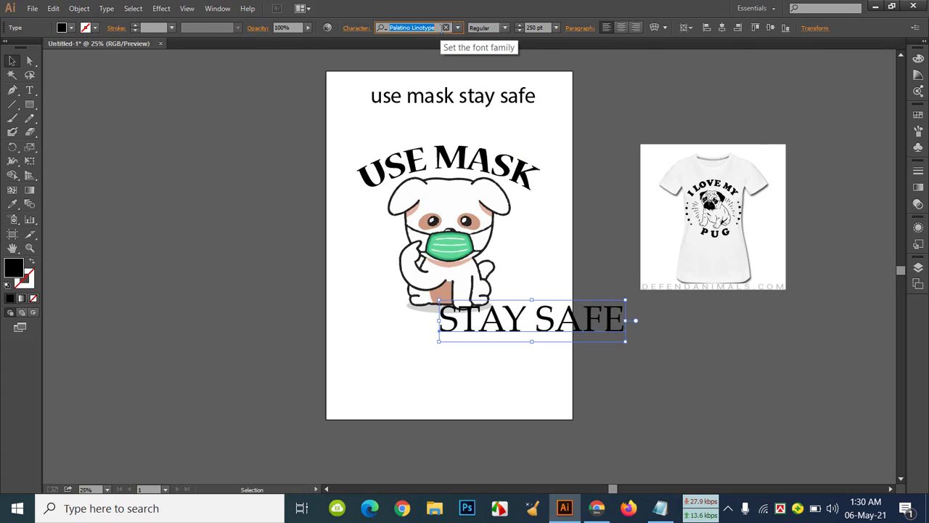
{"action": "scroll", "coordinate": [436, 27], "scroll_direction": "down", "scroll_amount": 4}
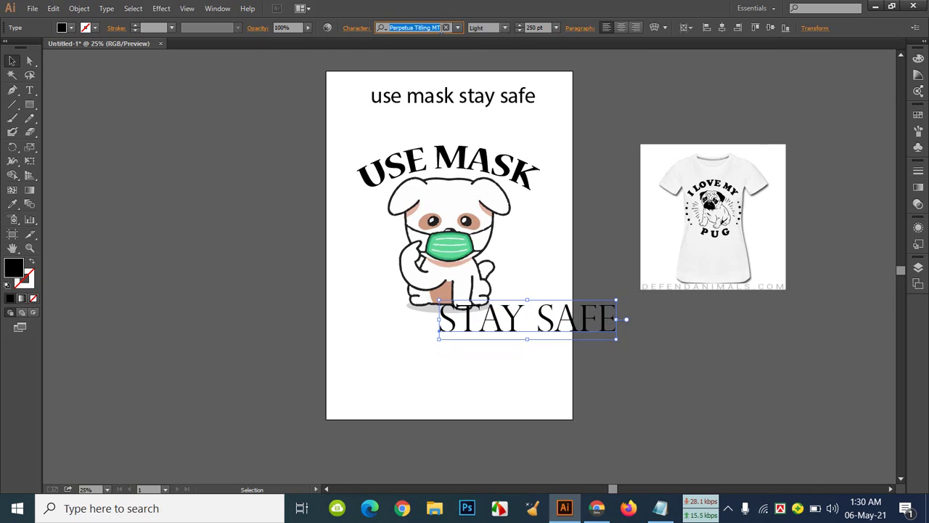
{"action": "scroll", "coordinate": [436, 27], "scroll_direction": "down", "scroll_amount": 4}
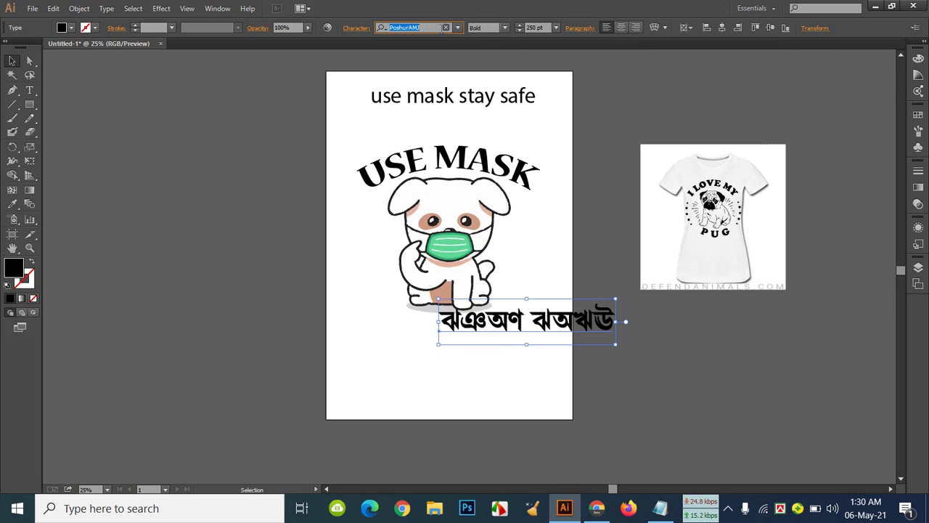
{"action": "scroll", "coordinate": [435, 27], "scroll_direction": "down", "scroll_amount": 2}
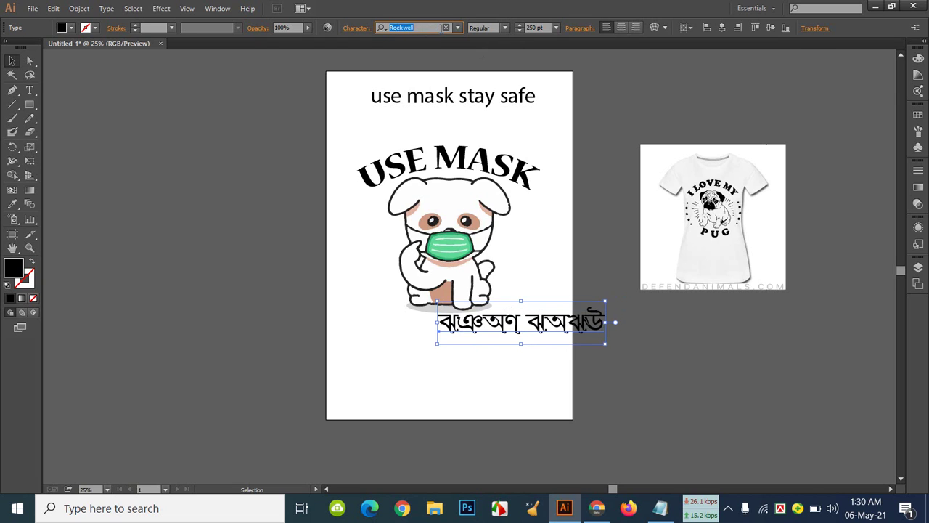
{"action": "left_click", "coordinate": [458, 28]}
{"action": "left_click", "coordinate": [456, 27]}
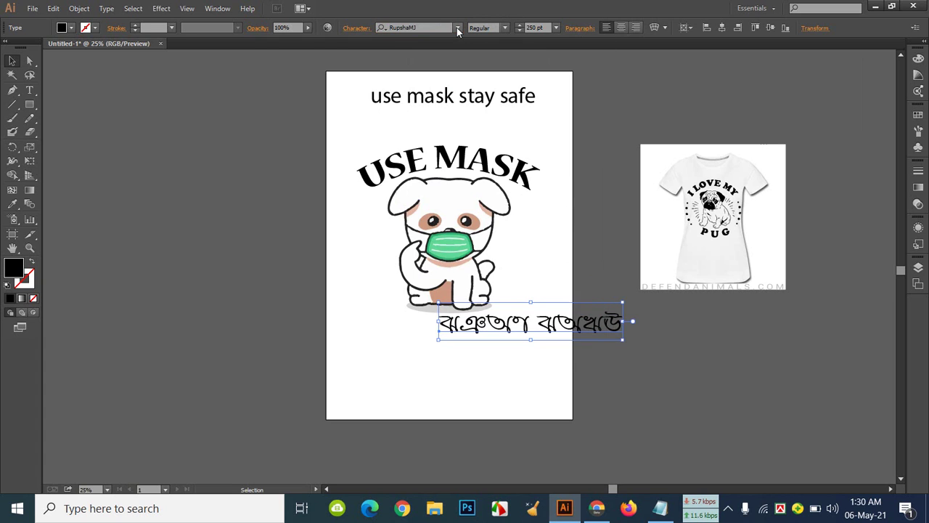
{"action": "left_click", "coordinate": [456, 27]}
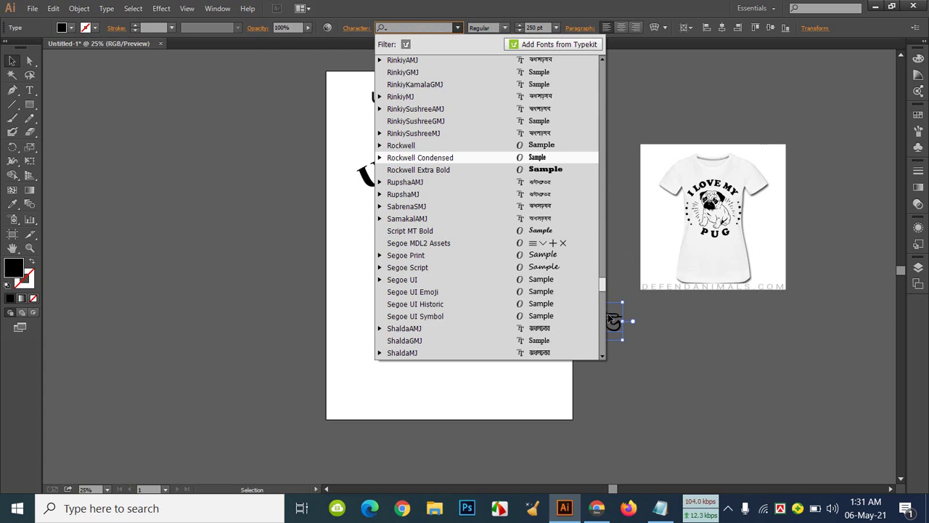
{"action": "left_click", "coordinate": [572, 268]}
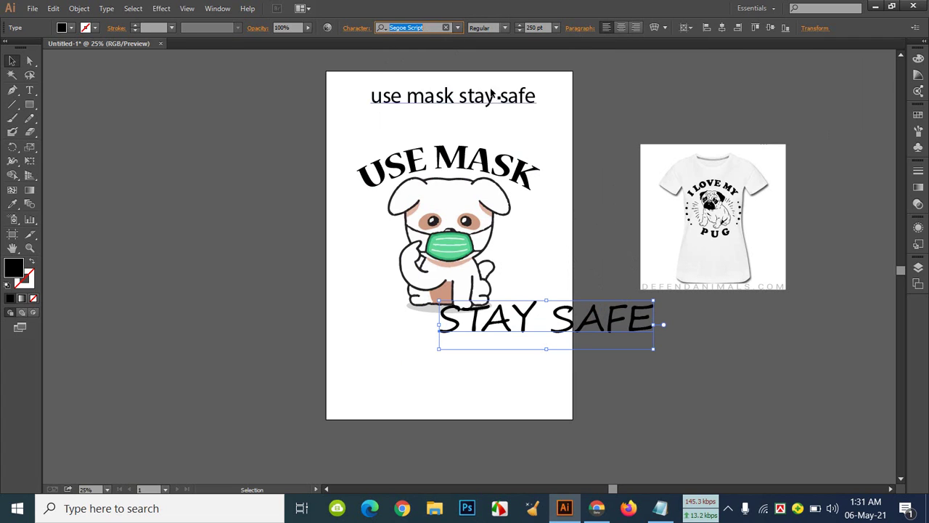
Browse the font list and set the "STAY SAFE" text in MS Reference Sans Serif
{"action": "left_click", "coordinate": [457, 27]}
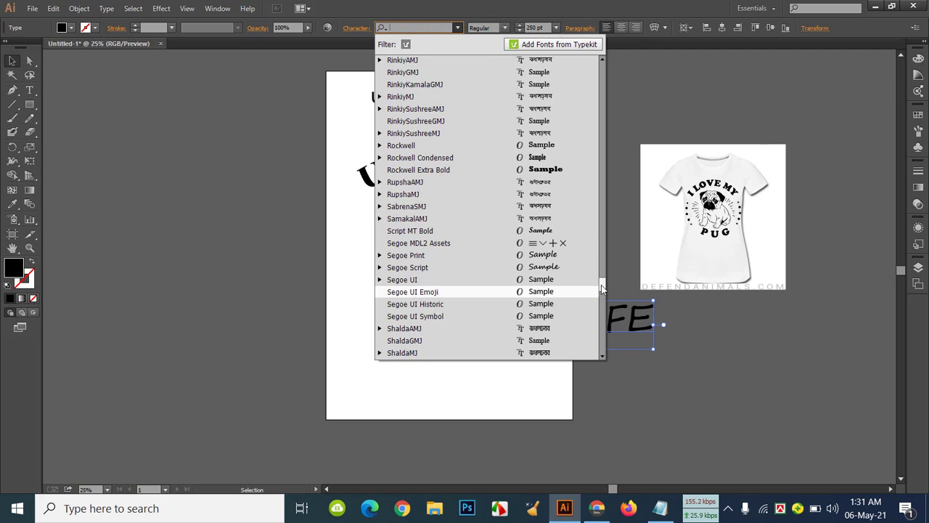
{"action": "scroll", "coordinate": [600, 312], "scroll_direction": "down", "scroll_amount": 15}
{"action": "left_click_drag", "start_coordinate": [601, 340], "coordinate": [592, 299]}
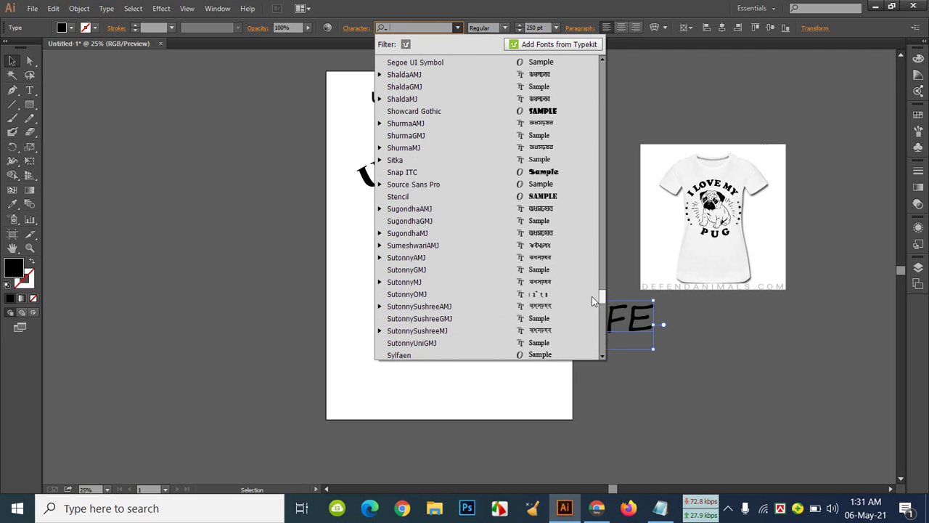
{"action": "scroll", "coordinate": [591, 296], "scroll_direction": "up", "scroll_amount": 2}
{"action": "scroll", "coordinate": [592, 294], "scroll_direction": "up", "scroll_amount": 9}
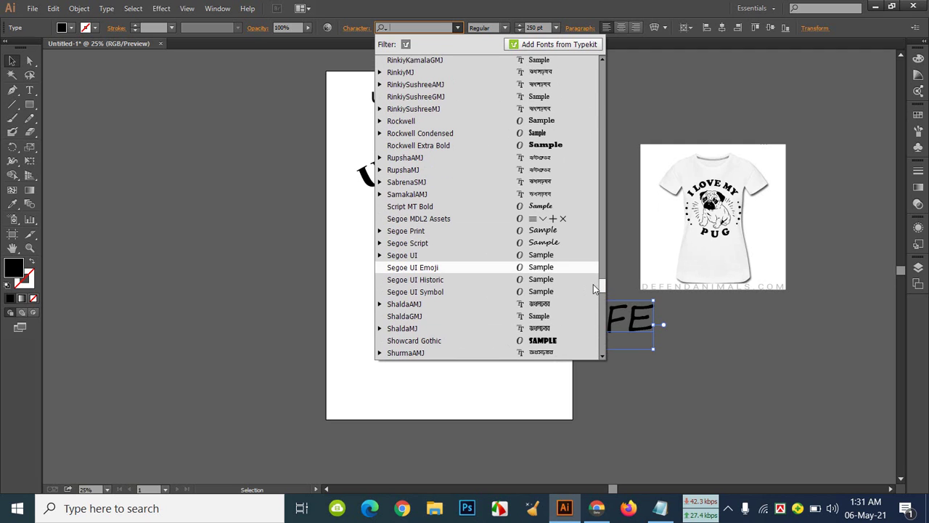
{"action": "scroll", "coordinate": [598, 269], "scroll_direction": "up", "scroll_amount": 12}
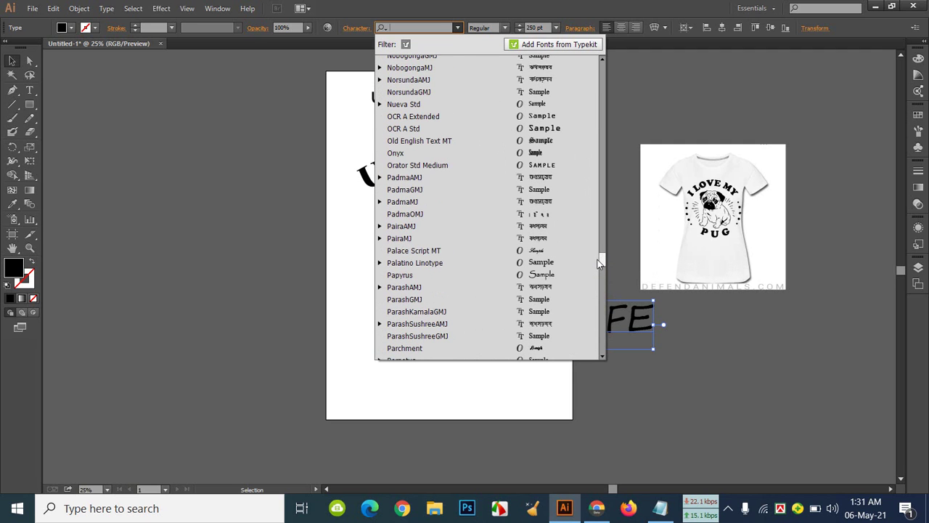
{"action": "scroll", "coordinate": [599, 259], "scroll_direction": "up", "scroll_amount": 5}
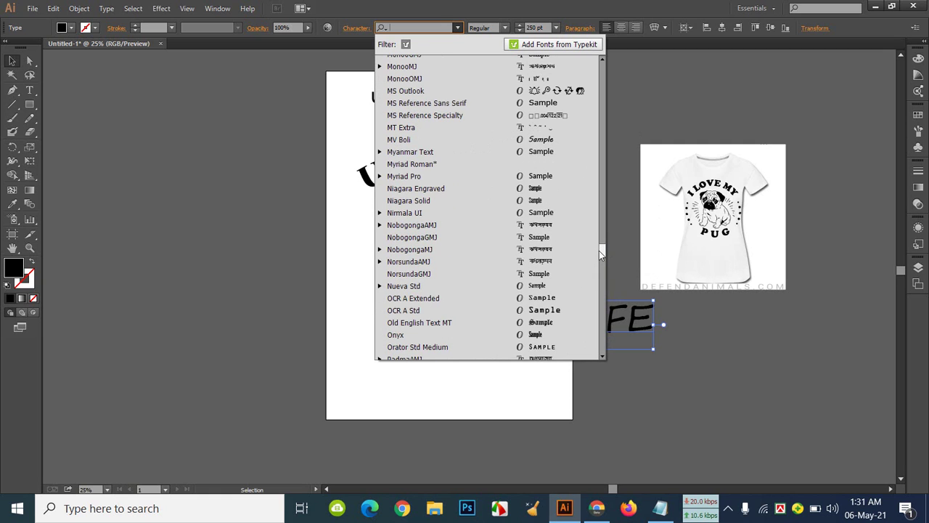
{"action": "left_click", "coordinate": [550, 103]}
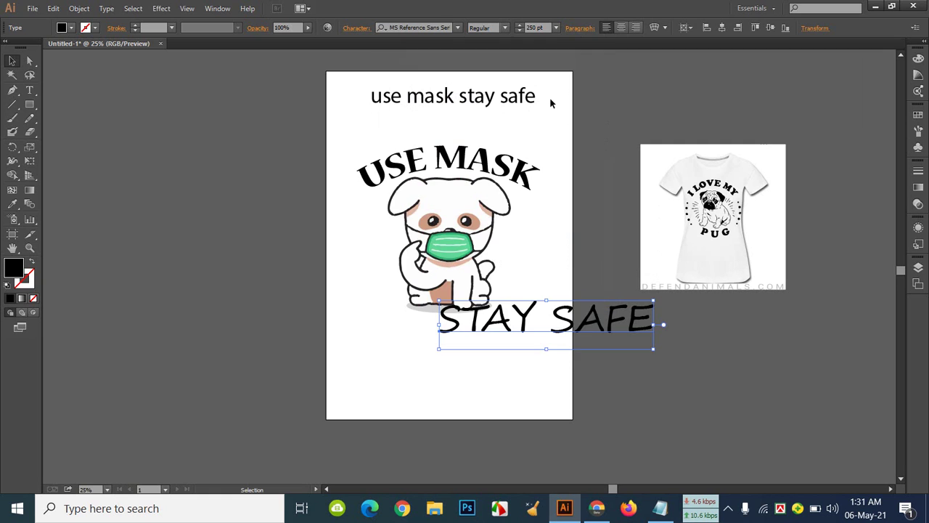
Preview further font families on the "STAY SAFE" text, including Modern No. 20, Mistral and Microsoft Himalaya, stopping at Maiandra GD
{"action": "left_click", "coordinate": [436, 28]}
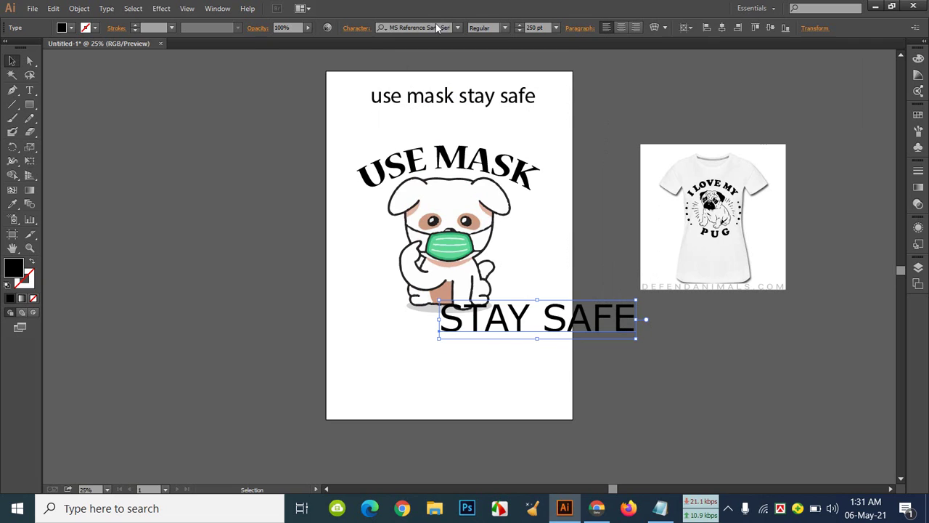
{"action": "scroll", "coordinate": [436, 27], "scroll_direction": "up", "scroll_amount": 1}
{"action": "scroll", "coordinate": [436, 28], "scroll_direction": "up", "scroll_amount": 3}
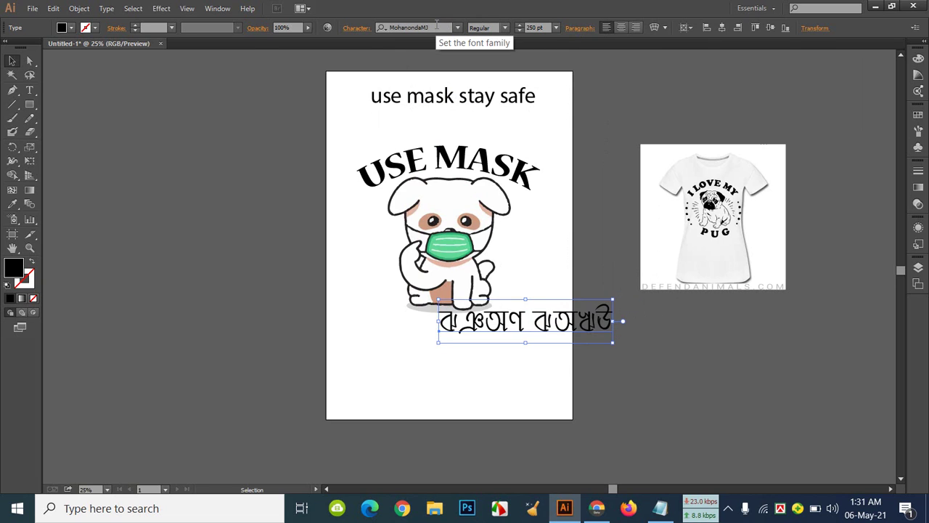
{"action": "scroll", "coordinate": [437, 28], "scroll_direction": "up", "scroll_amount": 3}
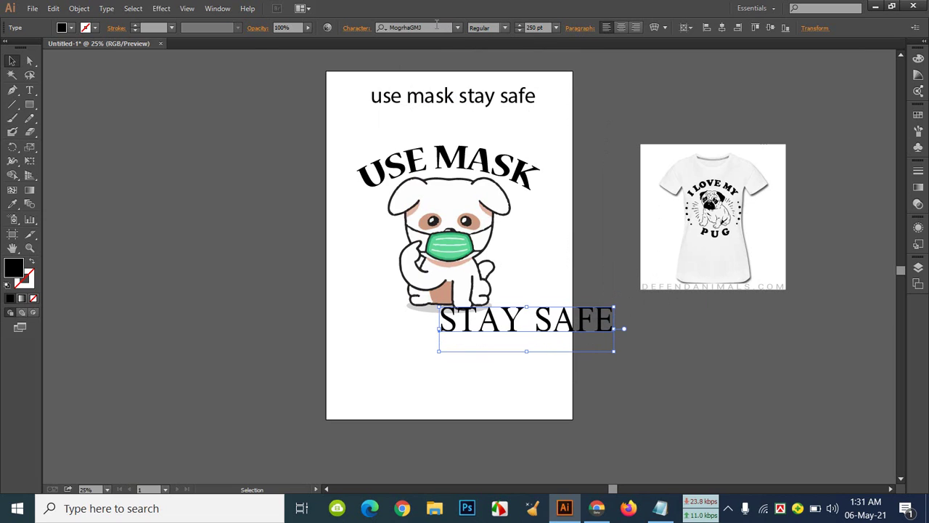
{"action": "scroll", "coordinate": [436, 27], "scroll_direction": "up", "scroll_amount": 3}
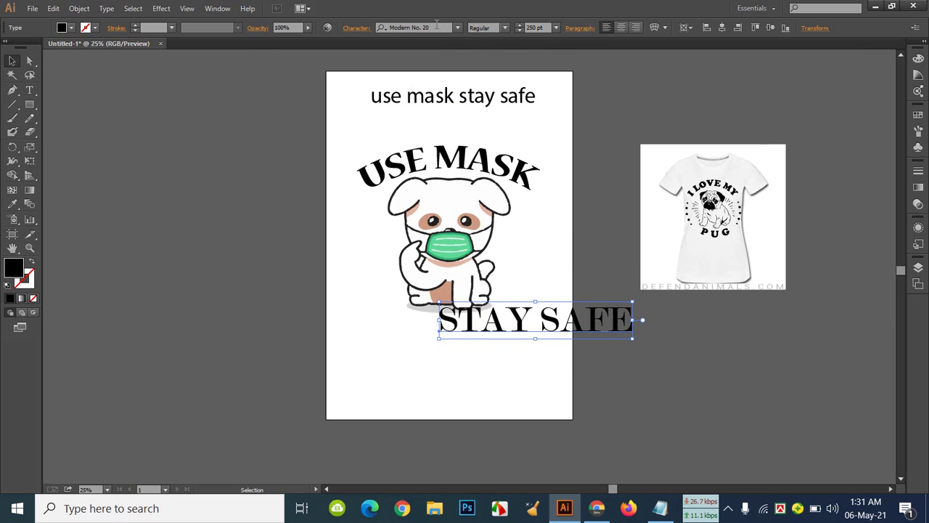
{"action": "scroll", "coordinate": [436, 27], "scroll_direction": "up", "scroll_amount": 1}
{"action": "scroll", "coordinate": [437, 27], "scroll_direction": "down", "scroll_amount": 1}
{"action": "scroll", "coordinate": [437, 27], "scroll_direction": "up", "scroll_amount": 1}
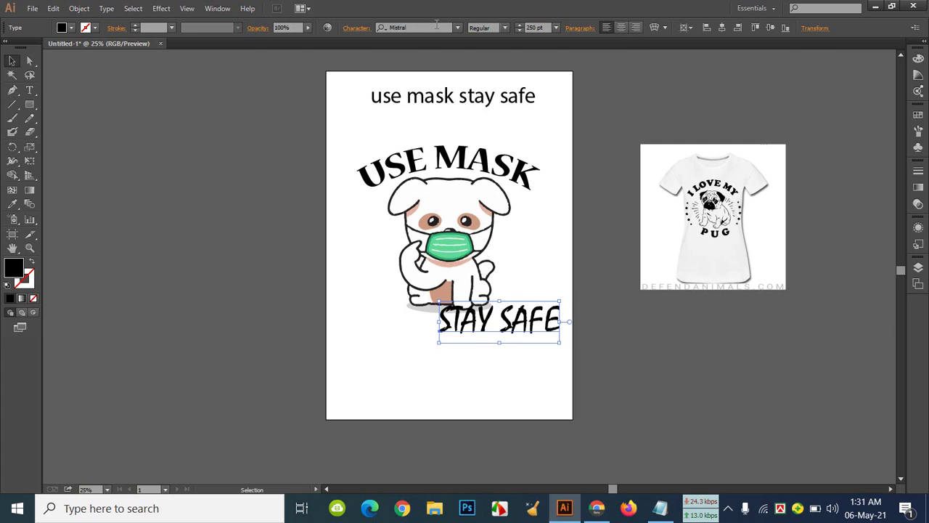
{"action": "scroll", "coordinate": [436, 27], "scroll_direction": "down", "scroll_amount": 1}
{"action": "scroll", "coordinate": [437, 28], "scroll_direction": "up", "scroll_amount": 3}
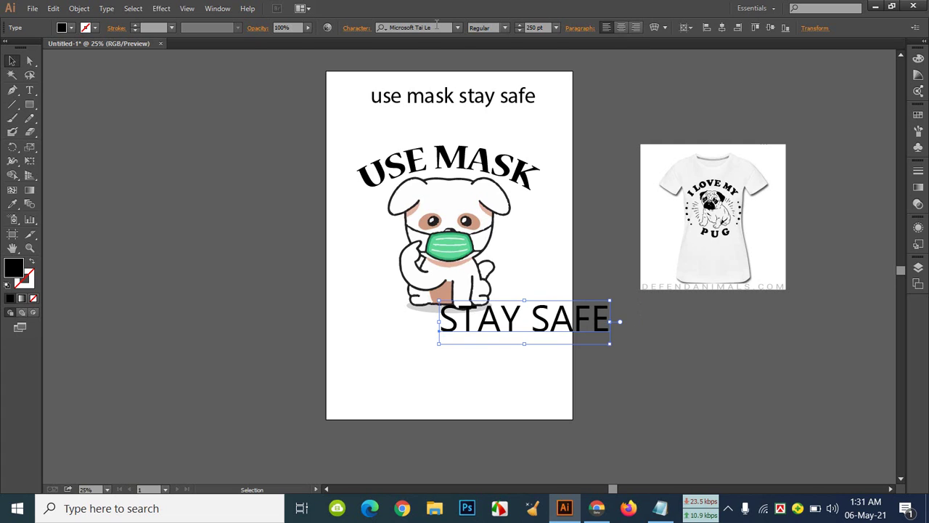
{"action": "scroll", "coordinate": [437, 28], "scroll_direction": "up", "scroll_amount": 3}
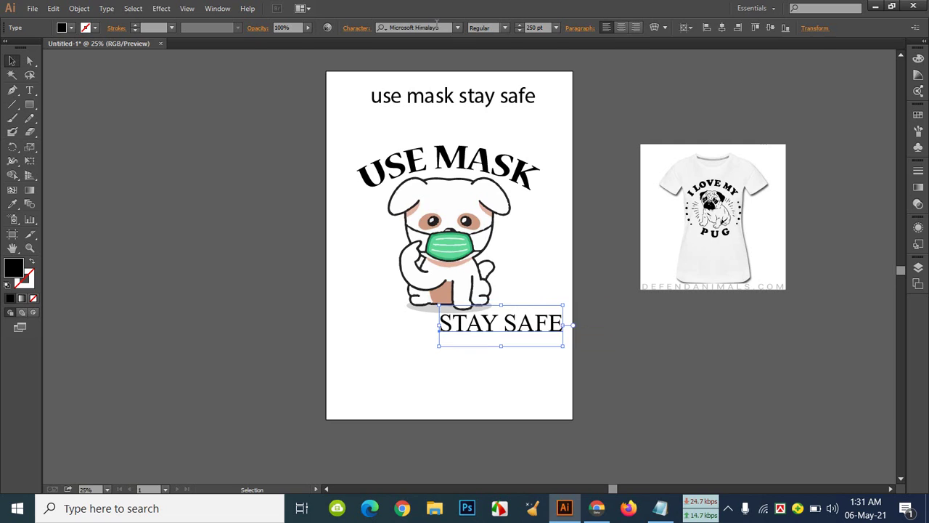
{"action": "scroll", "coordinate": [436, 27], "scroll_direction": "down", "scroll_amount": 1}
{"action": "scroll", "coordinate": [436, 28], "scroll_direction": "down", "scroll_amount": 2}
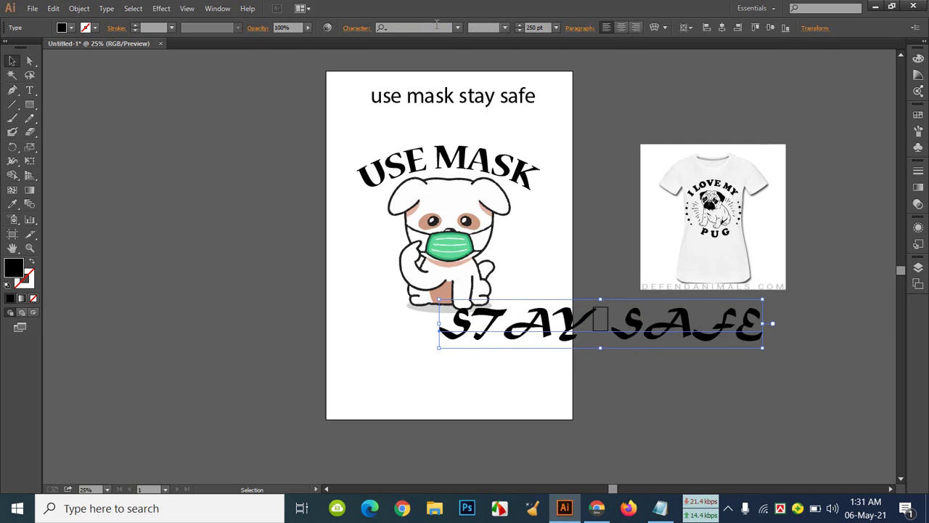
{"action": "scroll", "coordinate": [436, 28], "scroll_direction": "down", "scroll_amount": 1}
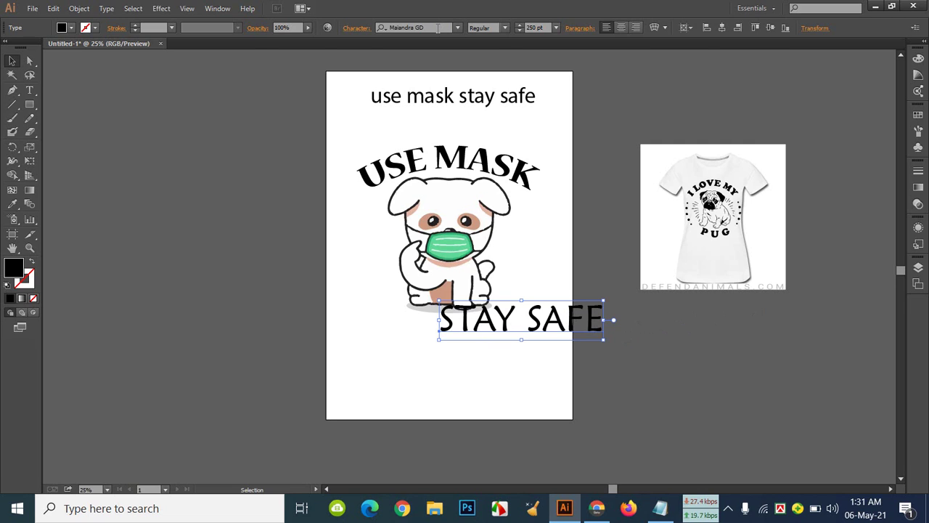
Set the "STAY SAFE" text in Lucida Handwriting Italic and deselect it
{"action": "left_click", "coordinate": [438, 28]}
{"action": "key", "text": "Up"}
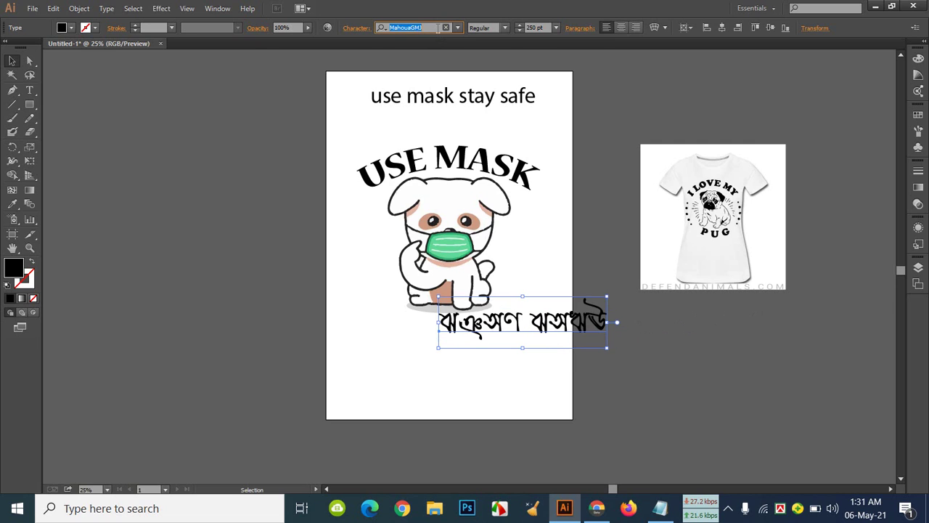
{"action": "key", "text": "Up"}
{"action": "key", "text": "Up"}
{"action": "key", "text": "Up"}
{"action": "key", "text": "Up"}
{"action": "key", "text": "Up"}
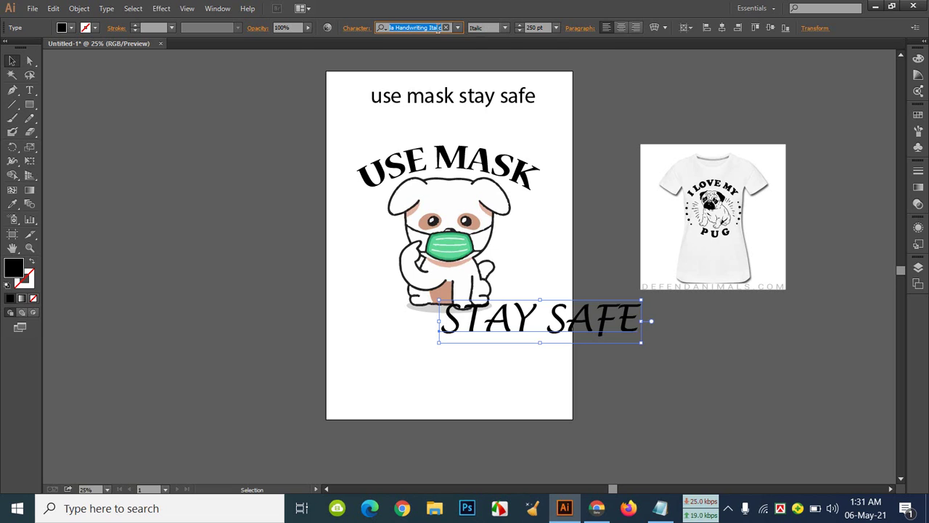
{"action": "left_click", "coordinate": [152, 80]}
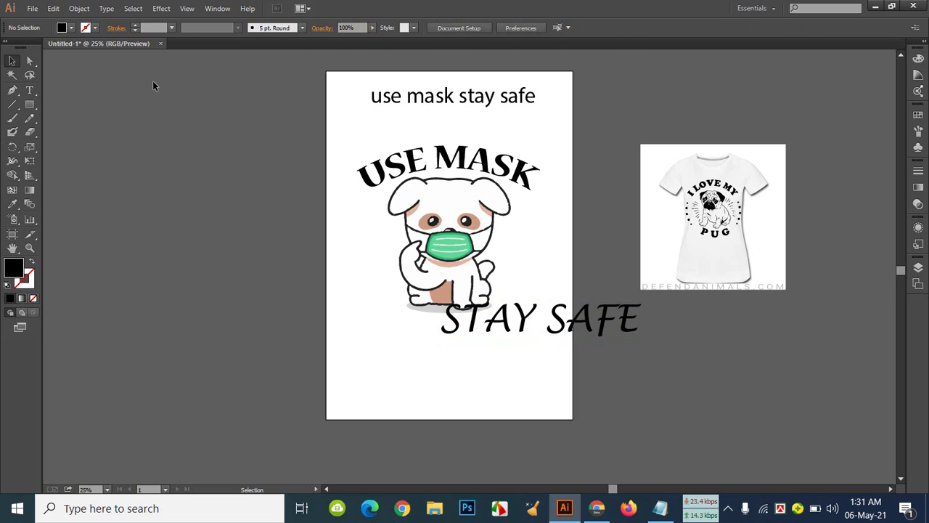
Move the "STAY SAFE" text directly beneath the dog and center the dog horizontally on the artboard
{"action": "left_click_drag", "start_coordinate": [594, 324], "coordinate": [515, 366]}
{"action": "left_click", "coordinate": [515, 367]}
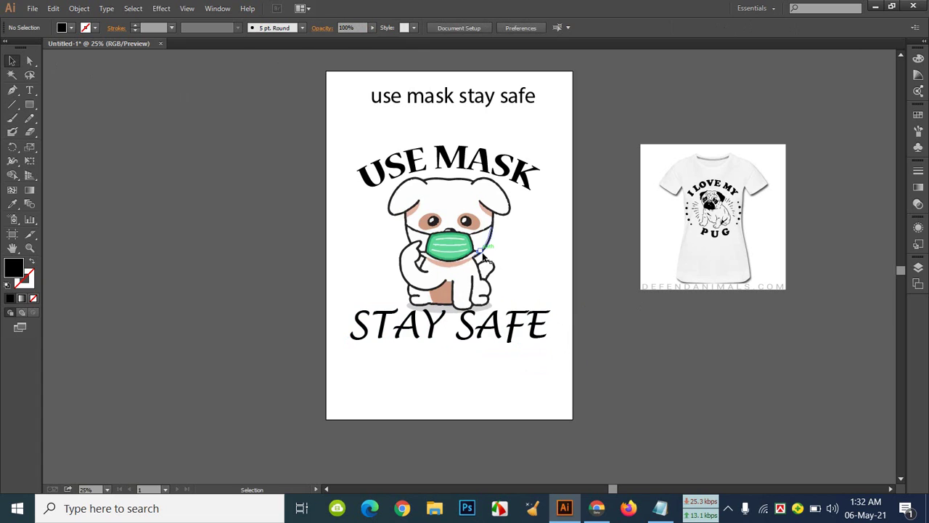
{"action": "left_click", "coordinate": [414, 254]}
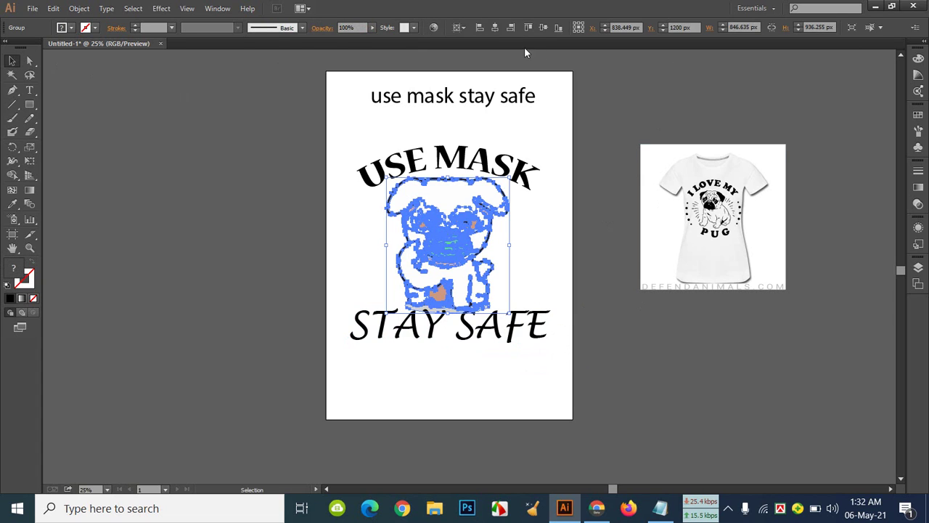
{"action": "left_click", "coordinate": [500, 27]}
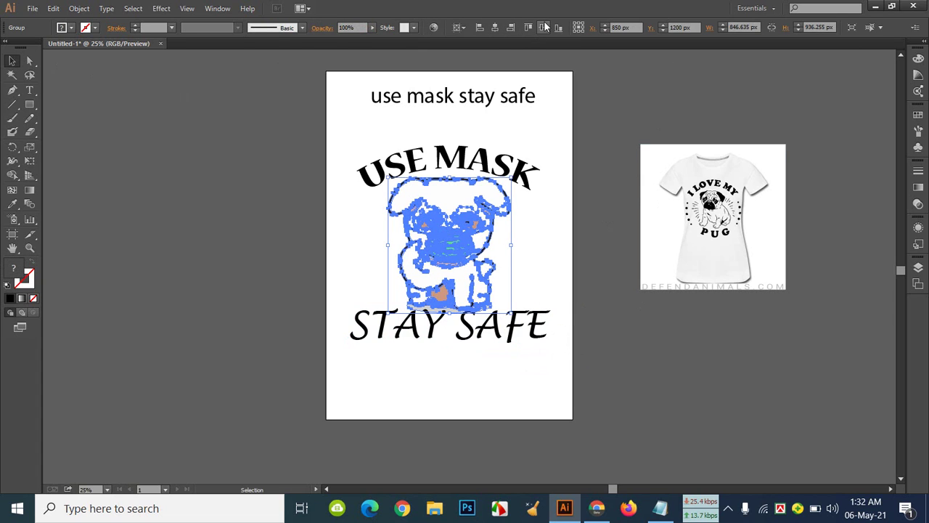
{"action": "left_click", "coordinate": [539, 361]}
Warp the "STAY SAFE" text with a horizontal Arc, trying stronger and weaker downward curves and applying a bend of -30%
{"action": "left_click", "coordinate": [520, 335]}
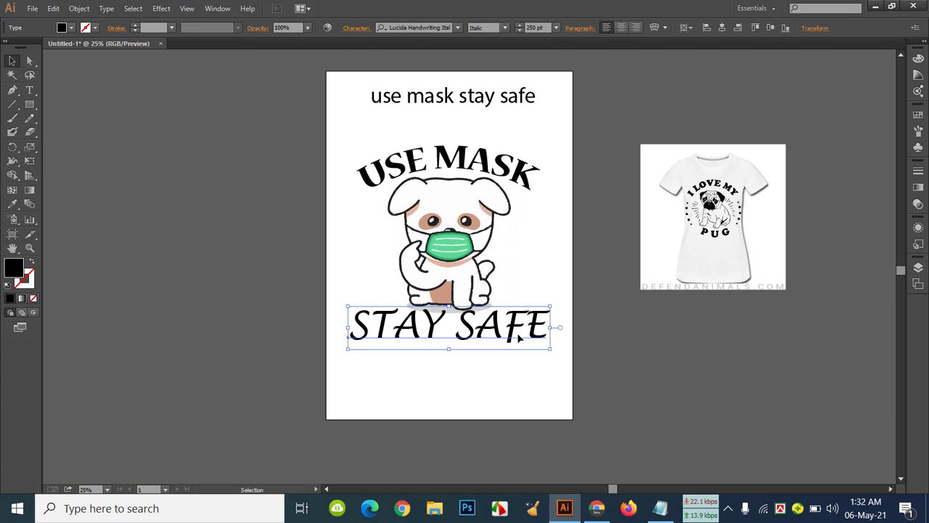
{"action": "left_click", "coordinate": [654, 27]}
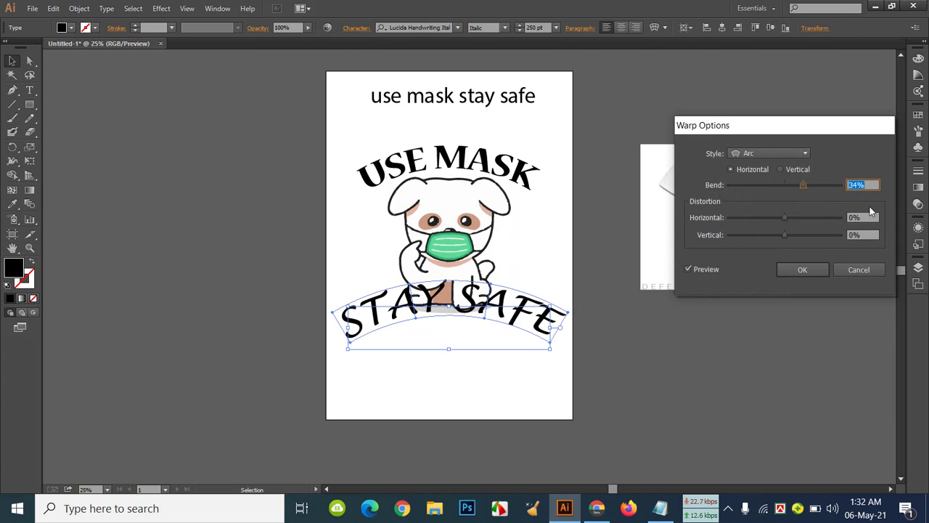
{"action": "left_click", "coordinate": [770, 186]}
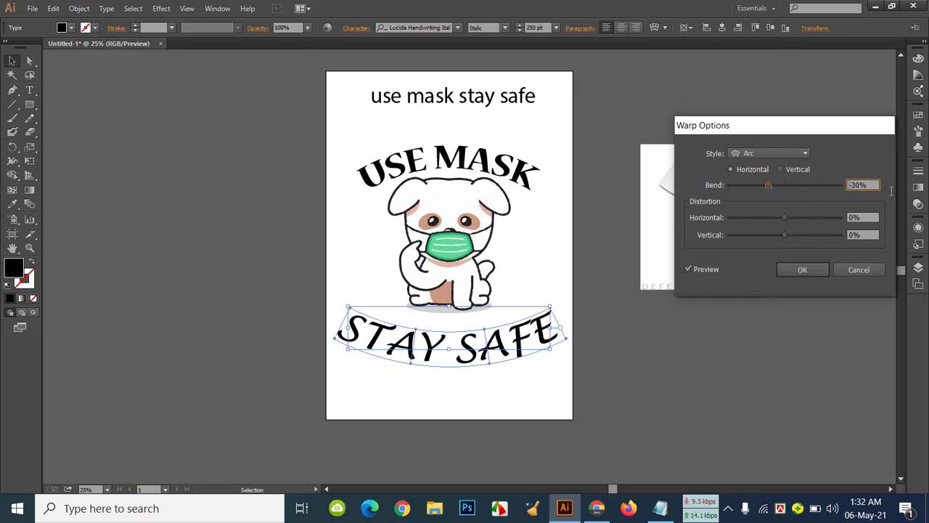
{"action": "left_click", "coordinate": [868, 185]}
{"action": "key", "text": "Up"}
{"action": "key", "text": "Up"}
{"action": "key", "text": "Up"}
{"action": "key", "text": "Up"}
{"action": "key", "text": "Up"}
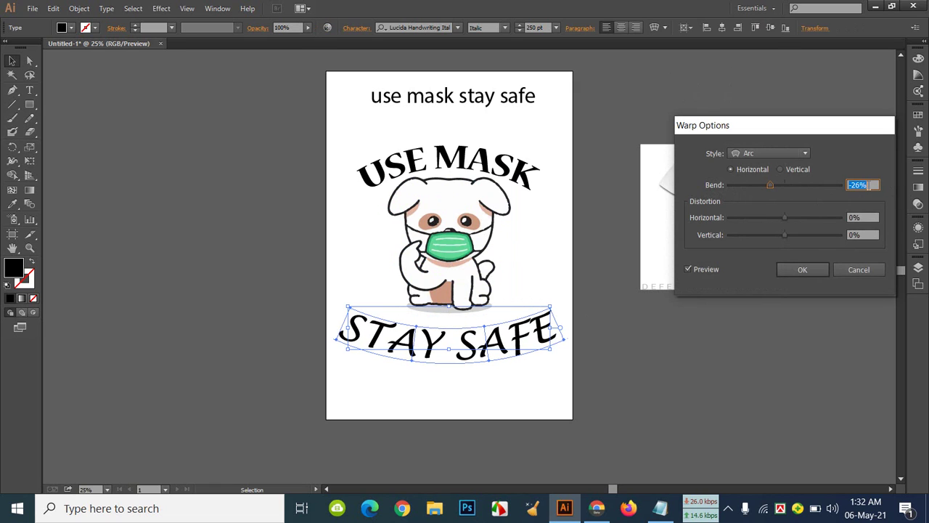
{"action": "key", "text": "Down"}
{"action": "key", "text": "Down"}
{"action": "key", "text": "Down"}
{"action": "key", "text": "Down"}
{"action": "key", "text": "Down"}
{"action": "key", "text": "Down"}
{"action": "key", "text": "Down"}
{"action": "key", "text": "Down"}
{"action": "key", "text": "Down"}
{"action": "key", "text": "Down"}
{"action": "key", "text": "Down"}
{"action": "key", "text": "Down"}
{"action": "key", "text": "Down"}
{"action": "key", "text": "Down"}
{"action": "key", "text": "Down"}
{"action": "key", "text": "Down"}
{"action": "key", "text": "Down"}
{"action": "key", "text": "Down"}
{"action": "key", "text": "Down"}
{"action": "key", "text": "Down"}
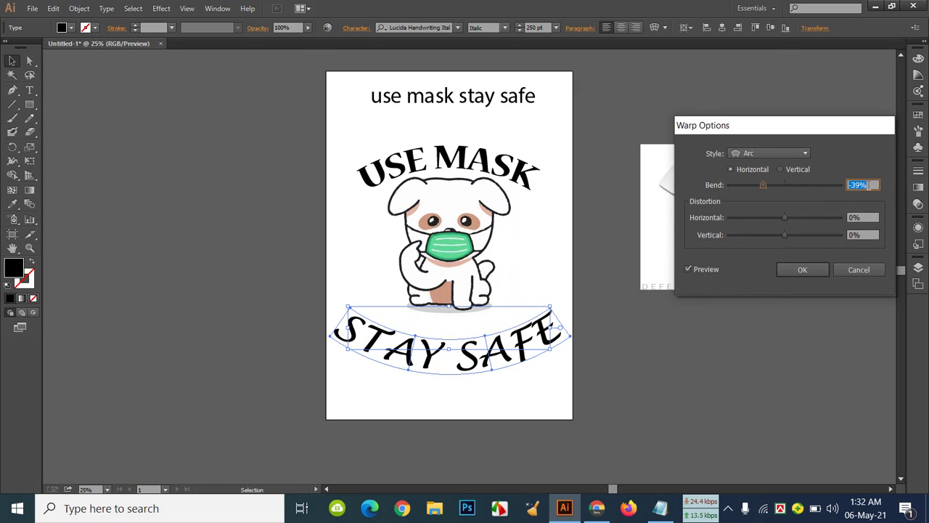
{"action": "key", "text": "Down"}
{"action": "key", "text": "Down"}
{"action": "key", "text": "Down"}
{"action": "key", "text": "Down"}
{"action": "key", "text": "Down"}
{"action": "key", "text": "Down"}
{"action": "key", "text": "Down"}
{"action": "key", "text": "Down"}
{"action": "key", "text": "Down"}
{"action": "key", "text": "Down"}
{"action": "key", "text": "Down"}
{"action": "key", "text": "Down"}
{"action": "key", "text": "Down"}
{"action": "key", "text": "Down"}
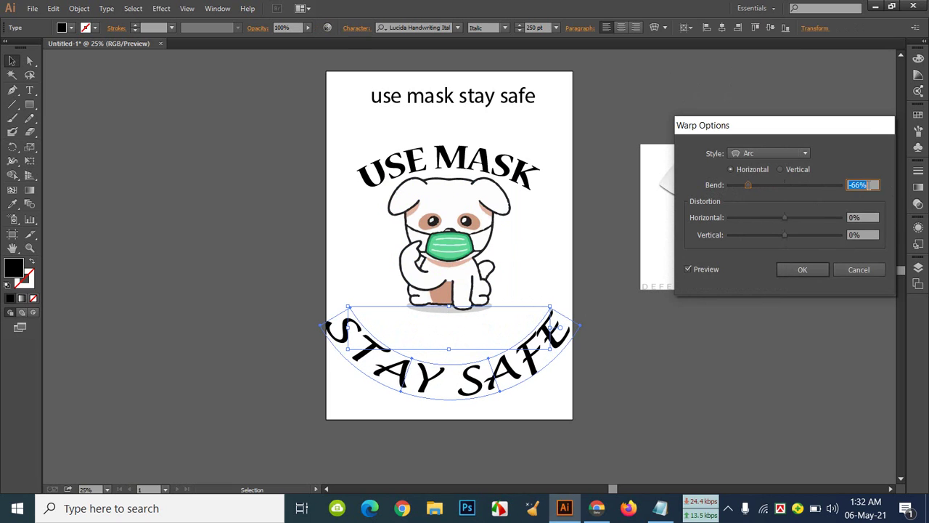
{"action": "key", "text": "Up"}
{"action": "key", "text": "Up"}
{"action": "key", "text": "Up"}
{"action": "key", "text": "Up"}
{"action": "key", "text": "Up"}
{"action": "key", "text": "Up"}
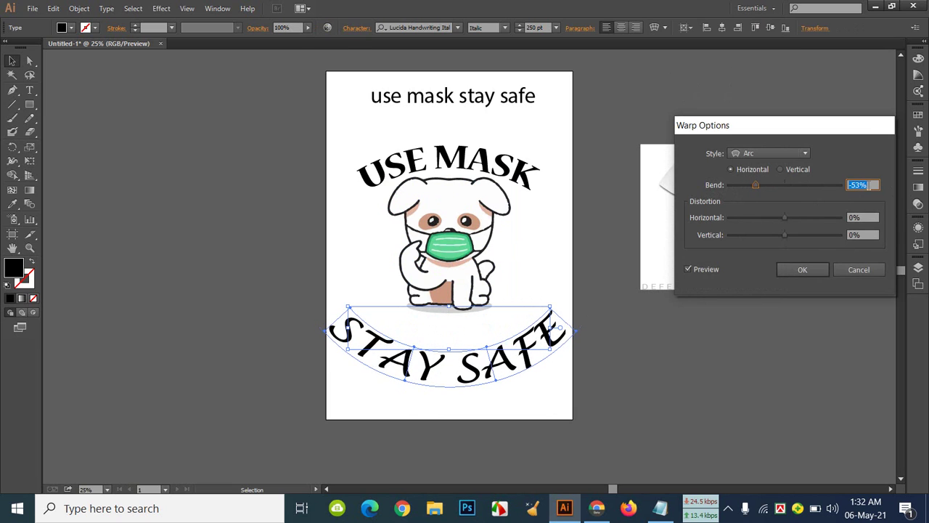
{"action": "key", "text": "Up"}
{"action": "key", "text": "Up"}
{"action": "key", "text": "Up"}
{"action": "key", "text": "Up"}
{"action": "key", "text": "Up"}
{"action": "key", "text": "Up"}
{"action": "key", "text": "Up"}
{"action": "key", "text": "Up"}
{"action": "key", "text": "Up"}
{"action": "key", "text": "Up"}
{"action": "key", "text": "Up"}
{"action": "key", "text": "Up"}
{"action": "key", "text": "Up"}
{"action": "key", "text": "Up"}
{"action": "key", "text": "Up"}
{"action": "key", "text": "Up"}
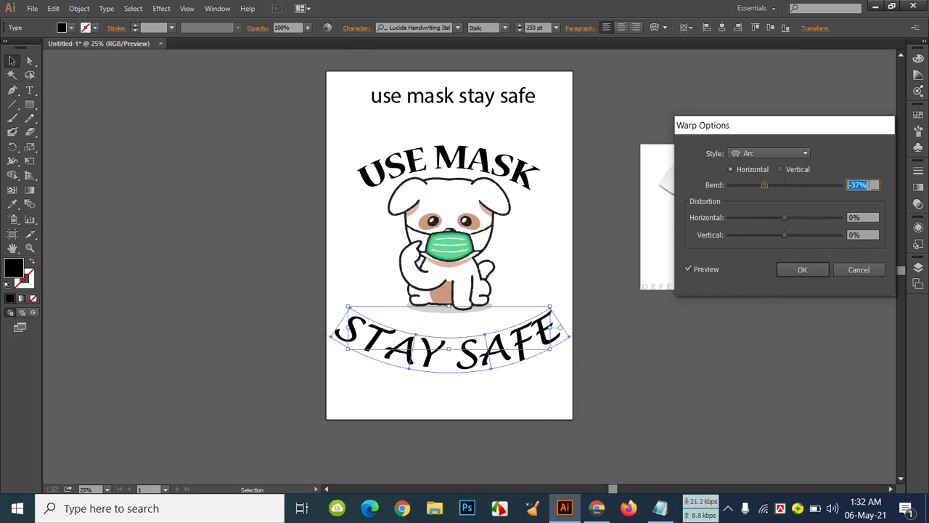
{"action": "key", "text": "Down"}
{"action": "key", "text": "Down"}
{"action": "key", "text": "Down"}
{"action": "key", "text": "Up"}
{"action": "key", "text": "Up"}
{"action": "key", "text": "Up"}
{"action": "key", "text": "Up"}
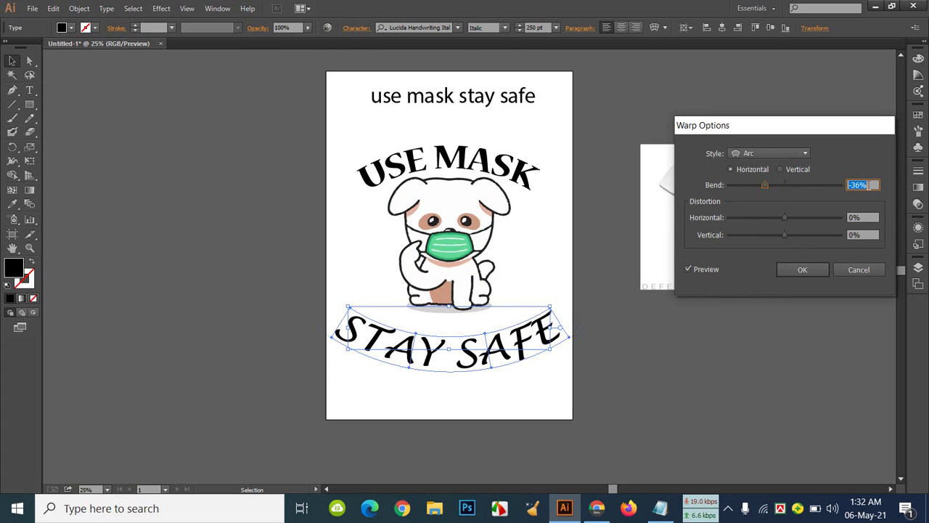
{"action": "key", "text": "Down"}
{"action": "key", "text": "Down"}
{"action": "key", "text": "Down"}
{"action": "key", "text": "Down"}
{"action": "key", "text": "Down"}
{"action": "key", "text": "Down"}
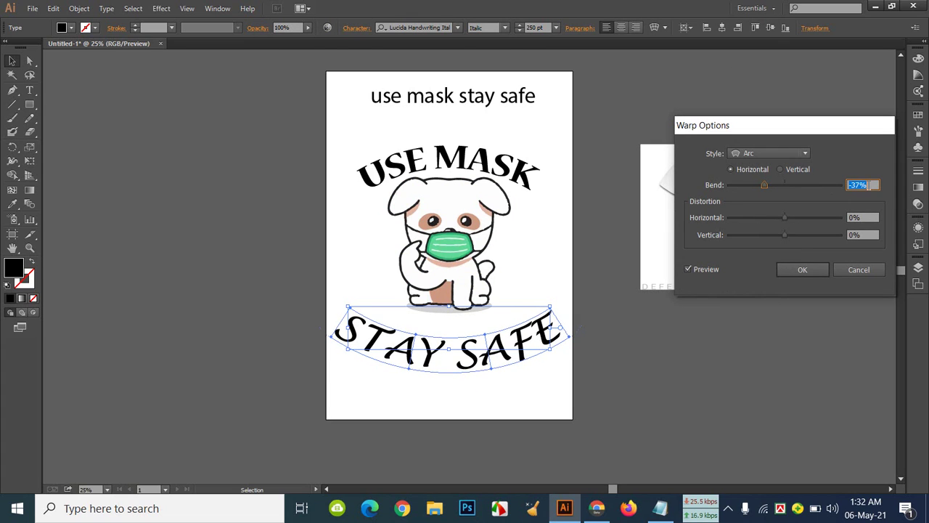
{"action": "key", "text": "Up"}
{"action": "key", "text": "Up"}
{"action": "key", "text": "Up"}
{"action": "key", "text": "Up"}
{"action": "key", "text": "Up"}
{"action": "key", "text": "Up"}
{"action": "key", "text": "Up"}
{"action": "key", "text": "Up"}
{"action": "key", "text": "Up"}
{"action": "key", "text": "Up"}
{"action": "key", "text": "Up"}
{"action": "key", "text": "Up"}
{"action": "key", "text": "Up"}
{"action": "key", "text": "Up"}
{"action": "key", "text": "Up"}
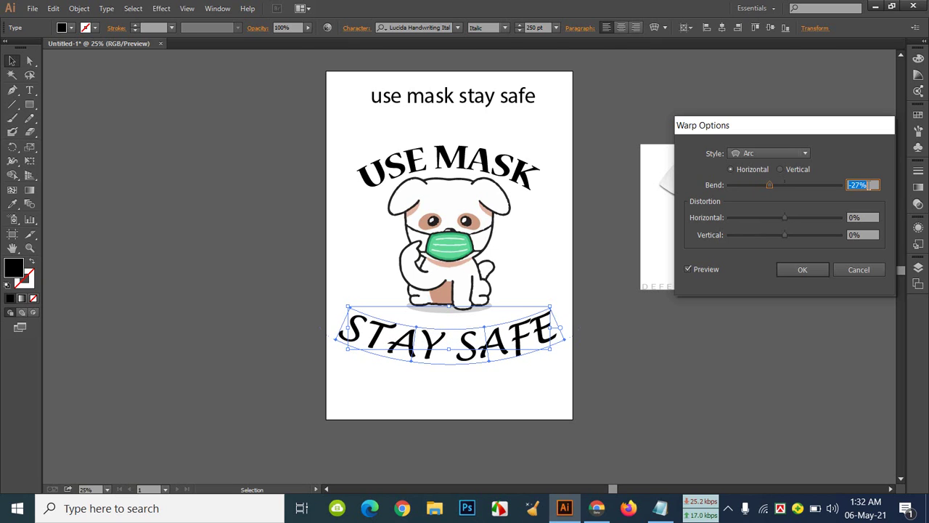
{"action": "key", "text": "Down"}
{"action": "key", "text": "Down"}
{"action": "key", "text": "Down"}
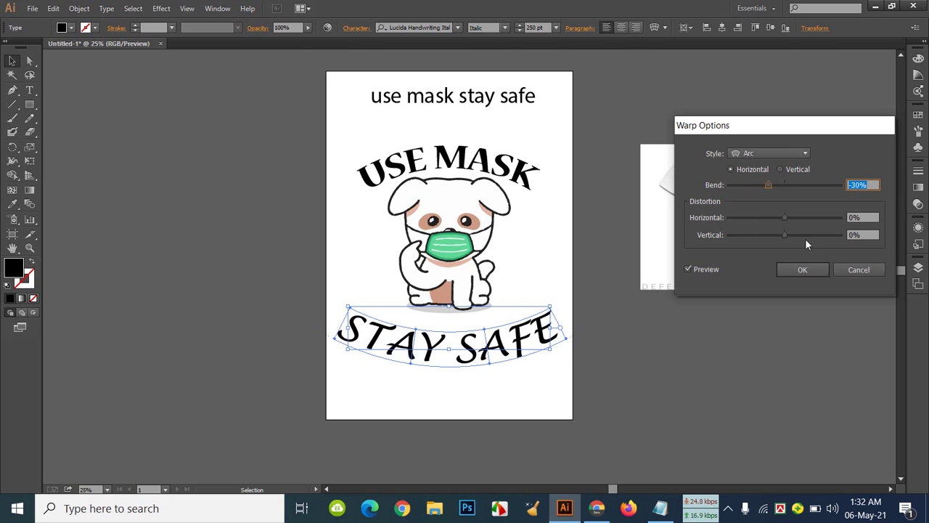
{"action": "left_click", "coordinate": [795, 266]}
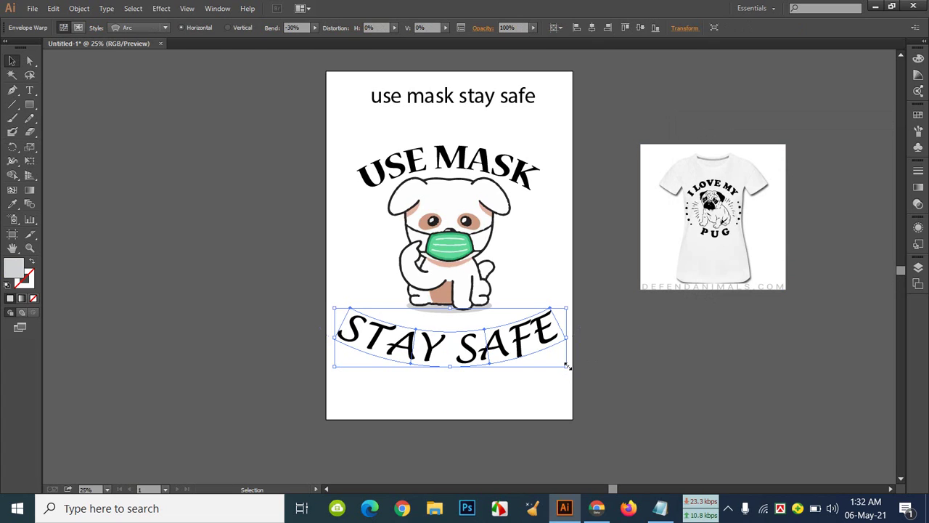
Scale the arched "STAY SAFE" text down to about the width of the "USE MASK" text and deselect it
{"action": "left_click_drag", "start_coordinate": [567, 366], "coordinate": [559, 363]}
{"action": "left_click", "coordinate": [517, 400]}
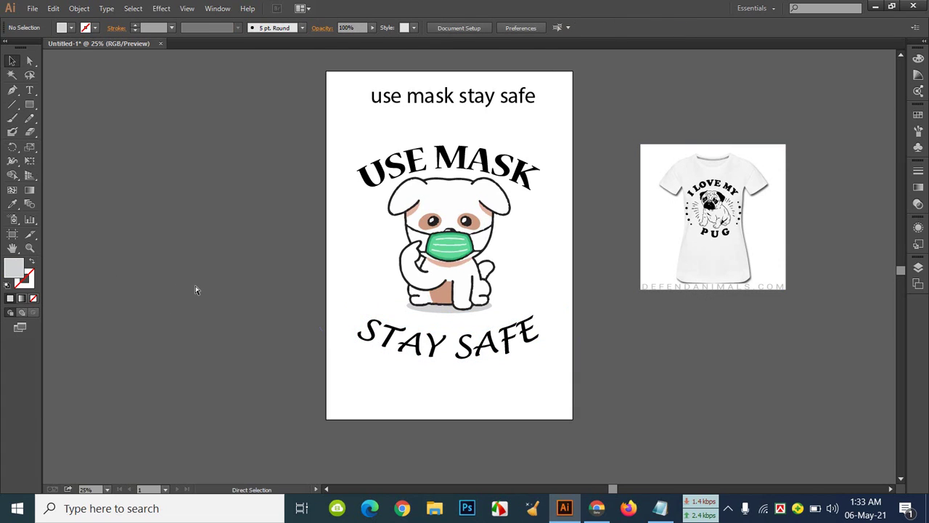
Show the rulers and place two vertical guides at the outer edges of the arched "USE MASK" text
{"action": "key", "text": "ctrl+r"}
{"action": "left_click_drag", "start_coordinate": [48, 245], "coordinate": [357, 259]}
{"action": "left_click_drag", "start_coordinate": [48, 278], "coordinate": [540, 273]}
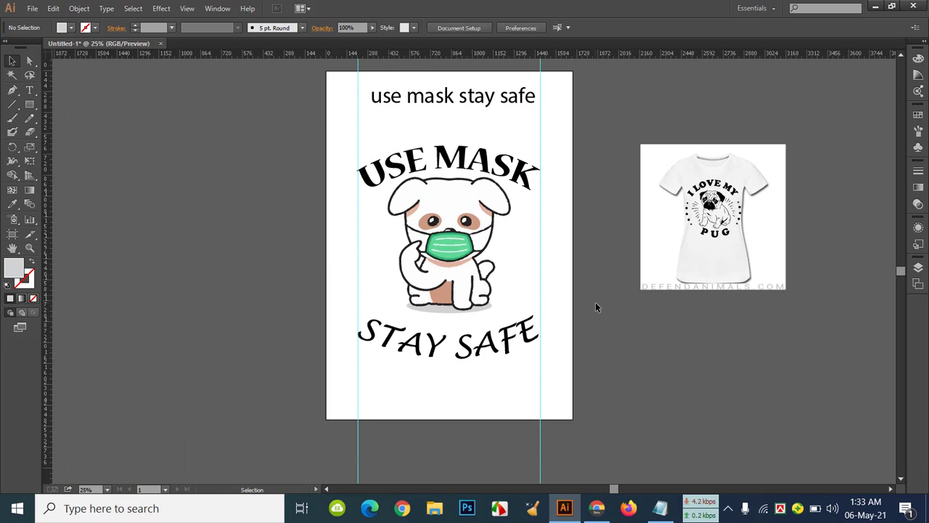
Nudge the arched "STAY SAFE" text straight up until it sits close beneath the dog's feet, and deselect it
{"action": "left_click", "coordinate": [519, 337]}
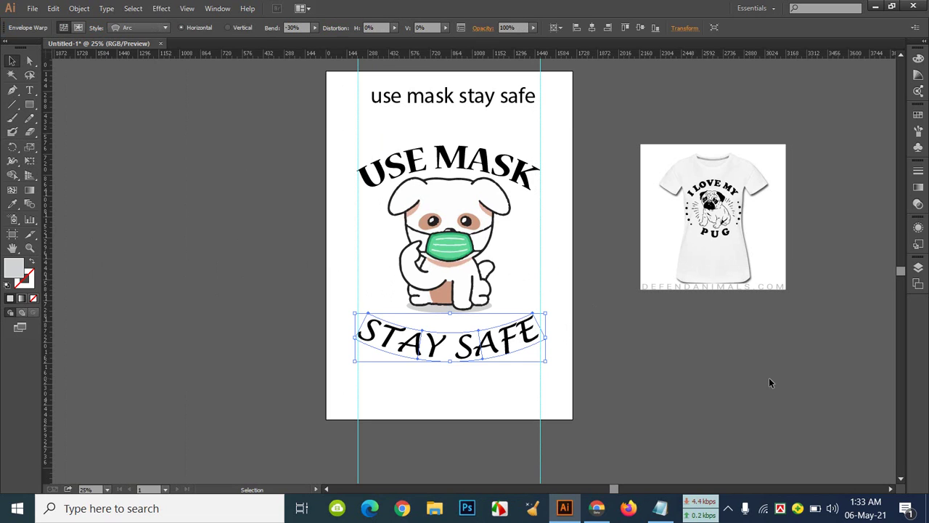
{"action": "key", "text": "Up"}
{"action": "key", "text": "Up"}
{"action": "key", "text": "Up"}
{"action": "key", "text": "Up"}
{"action": "key", "text": "Up"}
{"action": "key", "text": "Up"}
{"action": "key", "text": "Up"}
{"action": "key", "text": "Up"}
{"action": "key", "text": "Up"}
{"action": "key", "text": "Up"}
{"action": "key", "text": "Up"}
{"action": "key", "text": "Up"}
{"action": "key", "text": "Up"}
{"action": "key", "text": "Up"}
{"action": "key", "text": "Up"}
{"action": "key", "text": "Up"}
{"action": "key", "text": "Up"}
{"action": "key", "text": "Up"}
{"action": "key", "text": "Up"}
{"action": "key", "text": "Up"}
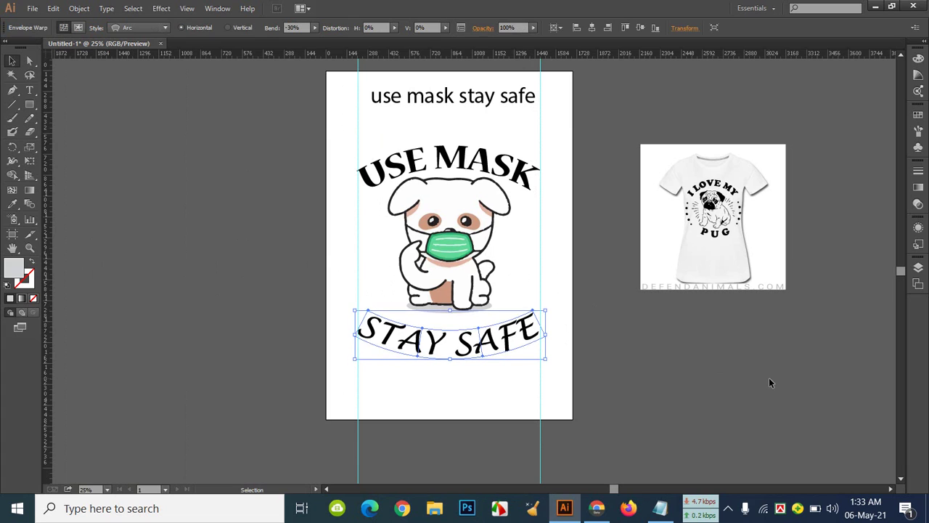
{"action": "key", "text": "Up"}
{"action": "key", "text": "Up"}
{"action": "key", "text": "Up"}
{"action": "key", "text": "Up"}
{"action": "key", "text": "Up"}
{"action": "key", "text": "Up"}
{"action": "key", "text": "Up"}
{"action": "key", "text": "Up"}
{"action": "key", "text": "Up"}
{"action": "key", "text": "Up"}
{"action": "key", "text": "Up"}
{"action": "key", "text": "Up"}
{"action": "key", "text": "Up"}
{"action": "key", "text": "Up"}
{"action": "key", "text": "Up"}
{"action": "key", "text": "Up"}
{"action": "key", "text": "Up"}
{"action": "key", "text": "Up"}
{"action": "key", "text": "Up"}
{"action": "key", "text": "Up"}
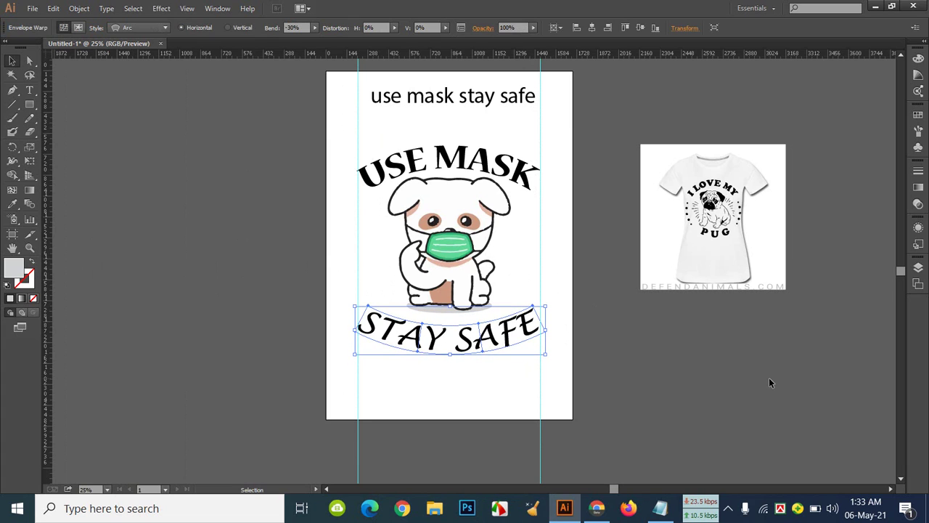
{"action": "key", "text": "Up"}
{"action": "key", "text": "Up"}
{"action": "key", "text": "Up"}
{"action": "key", "text": "Up"}
{"action": "key", "text": "Up"}
{"action": "key", "text": "Up"}
{"action": "key", "text": "Up"}
{"action": "key", "text": "Up"}
{"action": "key", "text": "Up"}
{"action": "key", "text": "Up"}
{"action": "key", "text": "Up"}
{"action": "key", "text": "Up"}
{"action": "key", "text": "Up"}
{"action": "key", "text": "Up"}
{"action": "key", "text": "Up"}
{"action": "key", "text": "Up"}
{"action": "key", "text": "Up"}
{"action": "key", "text": "Up"}
{"action": "key", "text": "Up"}
{"action": "key", "text": "Up"}
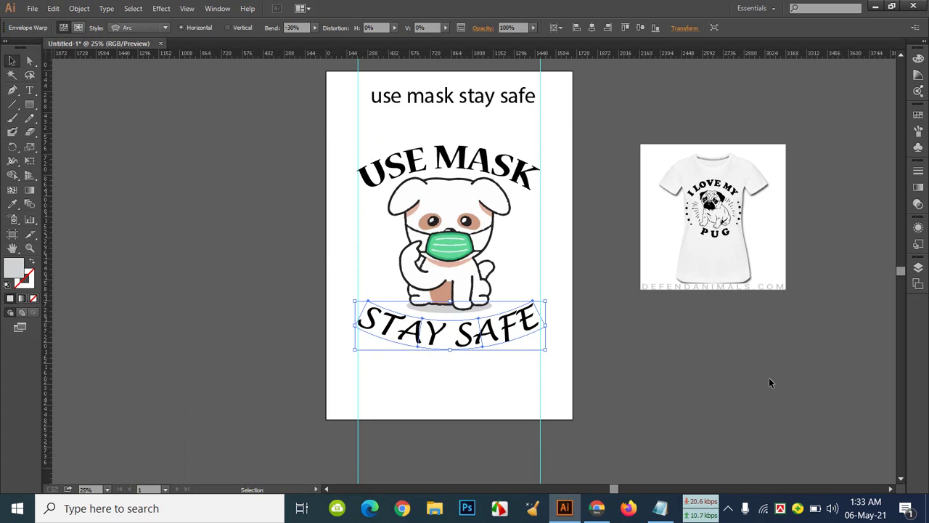
{"action": "left_click", "coordinate": [259, 223]}
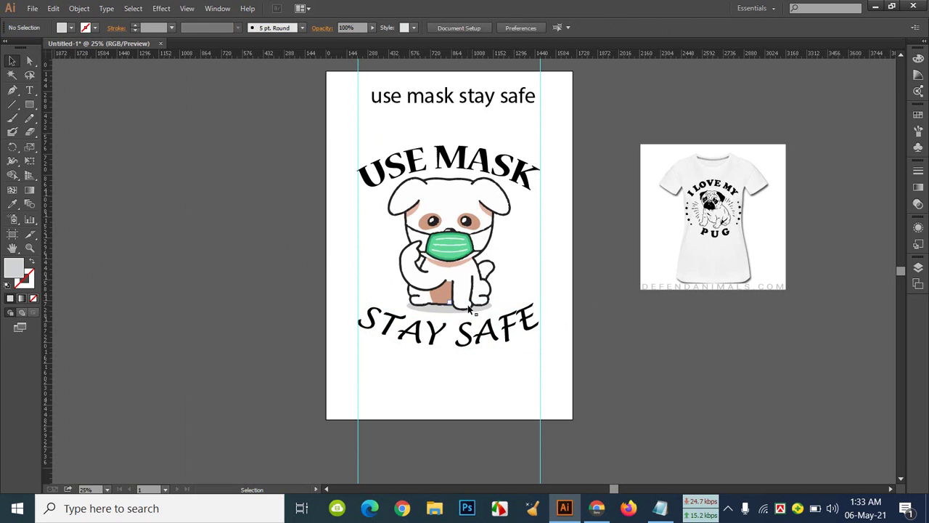
Expand the warped "STAY SAFE" text into plain shapes with Object and Fill enabled, and deselect it
{"action": "left_click", "coordinate": [491, 331]}
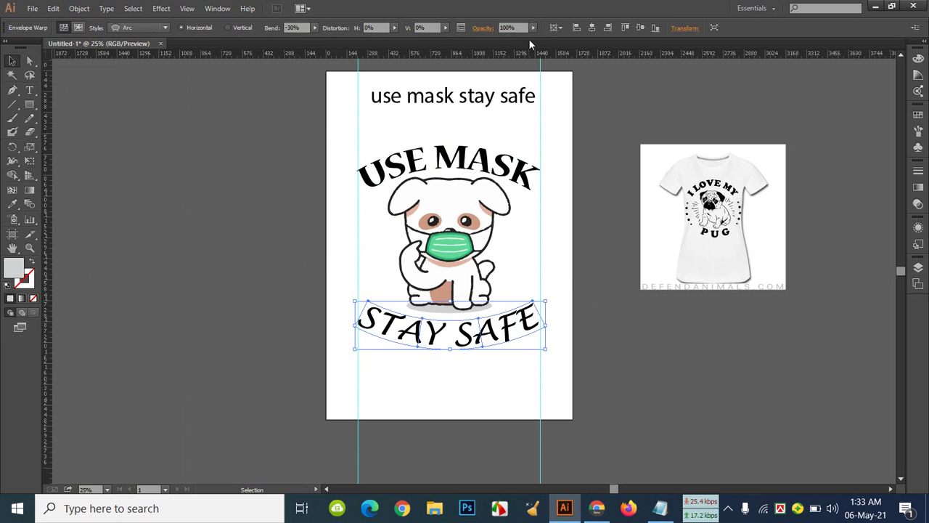
{"action": "left_click", "coordinate": [79, 8]}
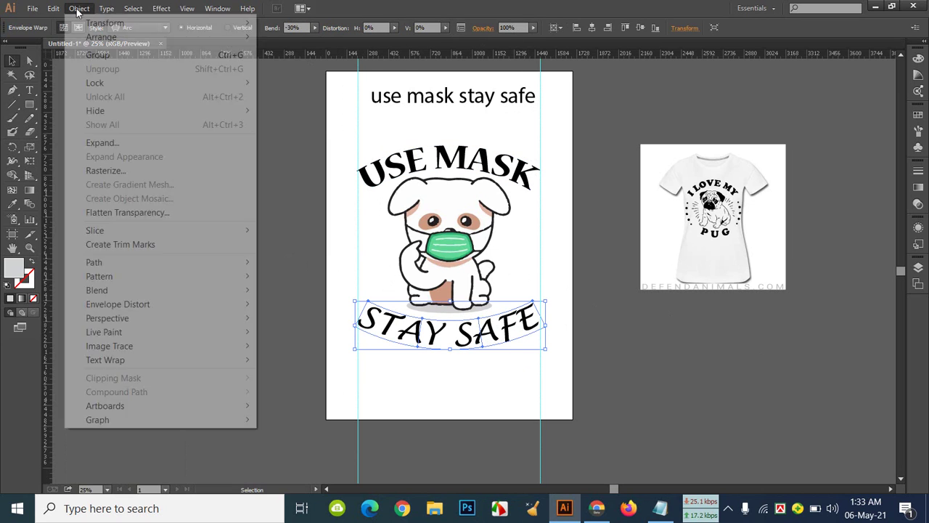
{"action": "left_click", "coordinate": [104, 145]}
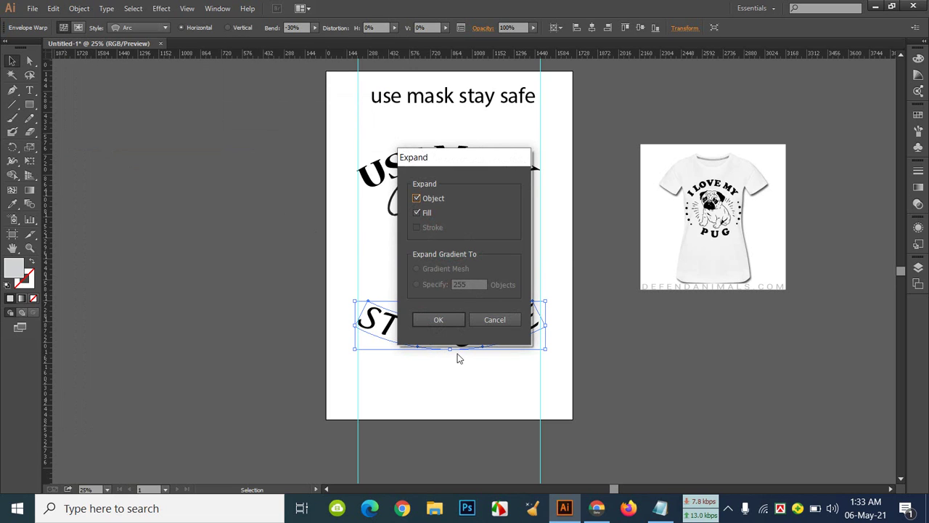
{"action": "left_click", "coordinate": [440, 320]}
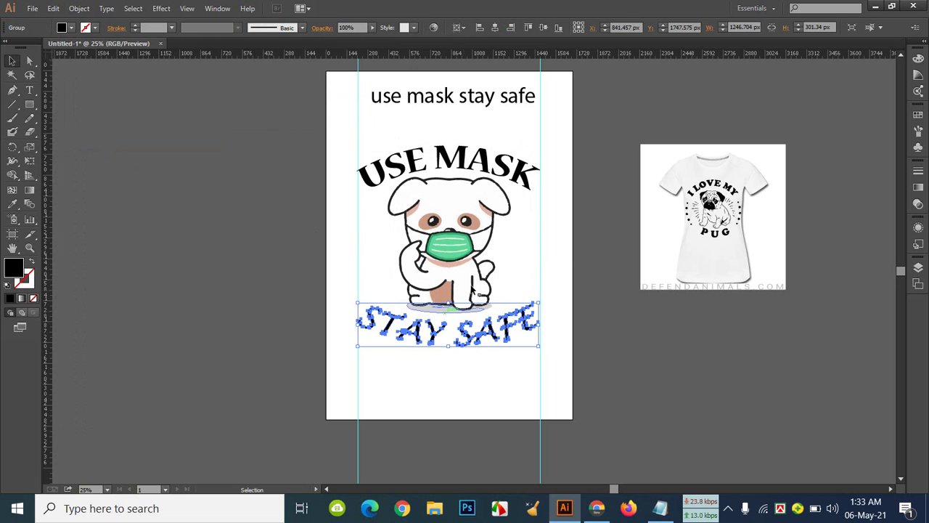
{"action": "left_click", "coordinate": [30, 220]}
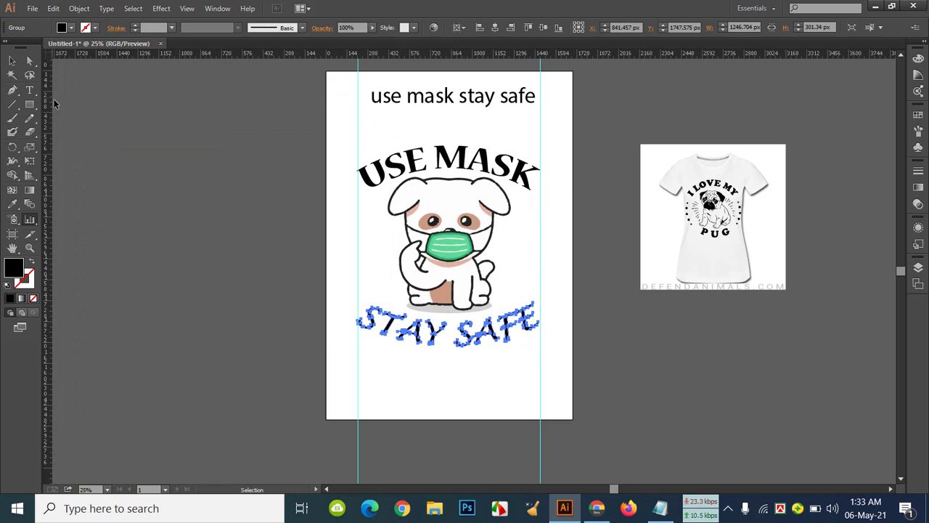
{"action": "key", "text": "v"}
{"action": "left_click", "coordinate": [552, 376]}
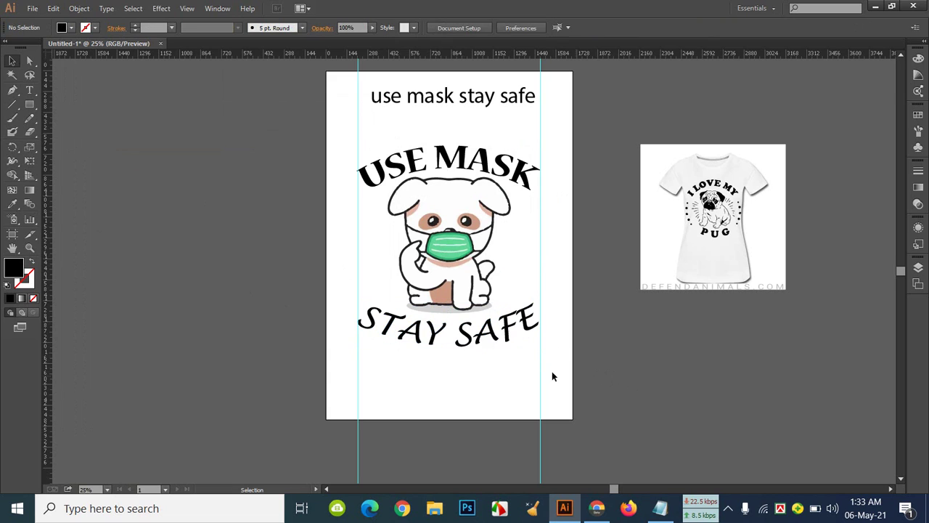
Add a 3 pt black stroke to the expanded "STAY SAFE" lettering and deselect it
{"action": "left_click", "coordinate": [479, 335]}
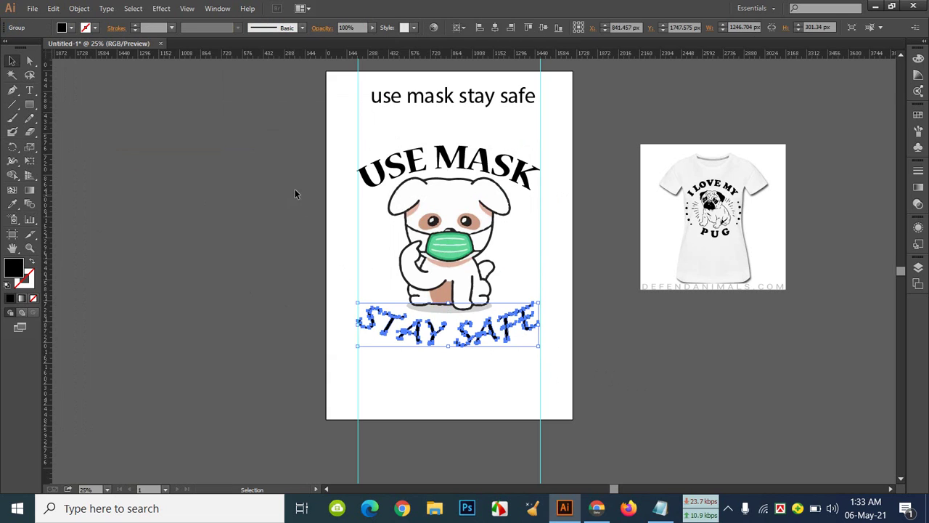
{"action": "left_click", "coordinate": [134, 26]}
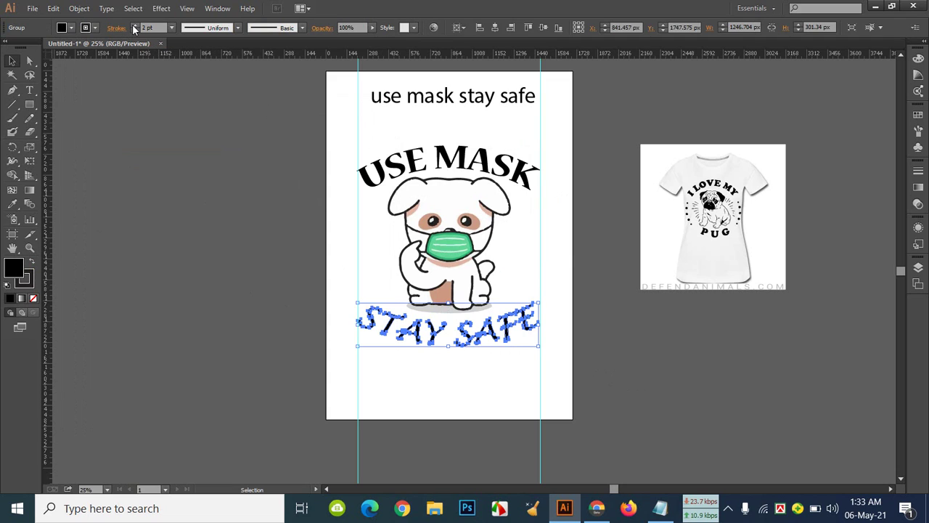
{"action": "left_click", "coordinate": [254, 205]}
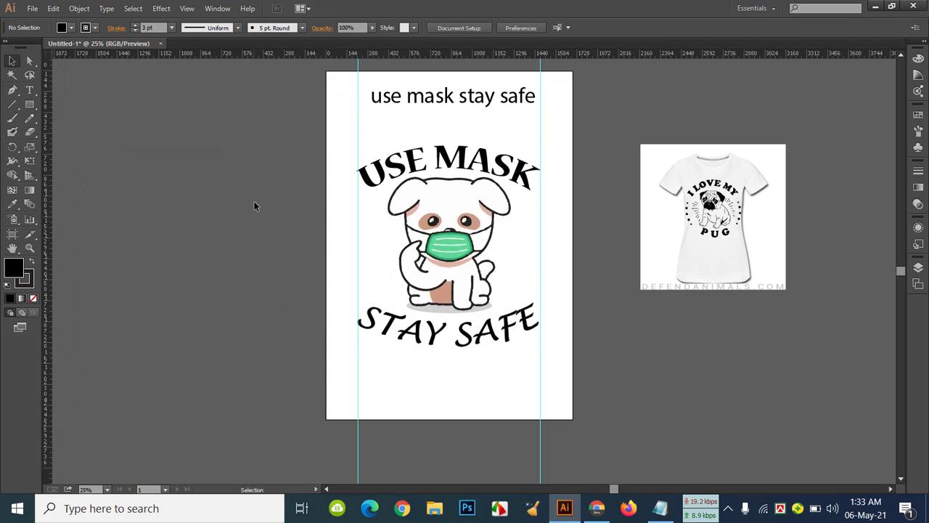
Expand the warped "USE MASK" text into plain shapes with Object and Fill enabled, and deselect it
{"action": "left_click", "coordinate": [420, 167]}
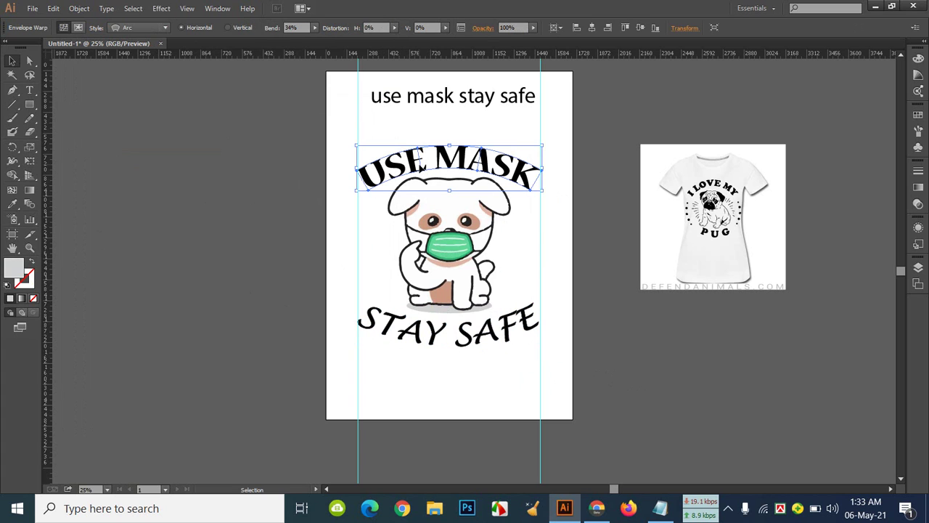
{"action": "left_click", "coordinate": [79, 8]}
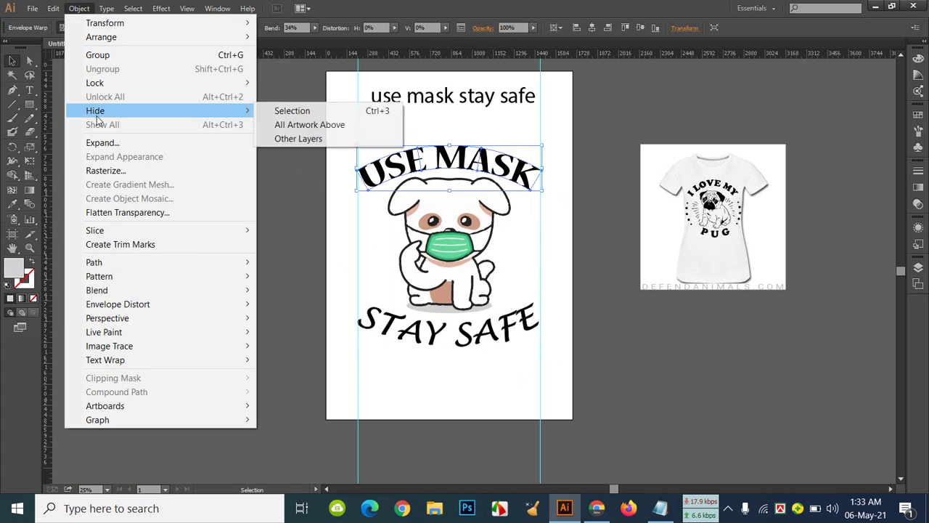
{"action": "left_click", "coordinate": [106, 143]}
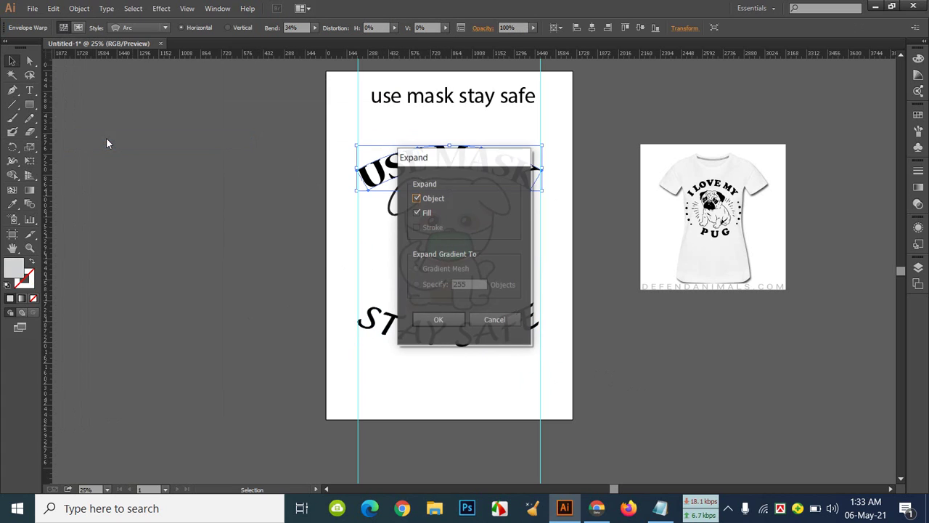
{"action": "left_click", "coordinate": [452, 319]}
{"action": "left_click", "coordinate": [278, 266]}
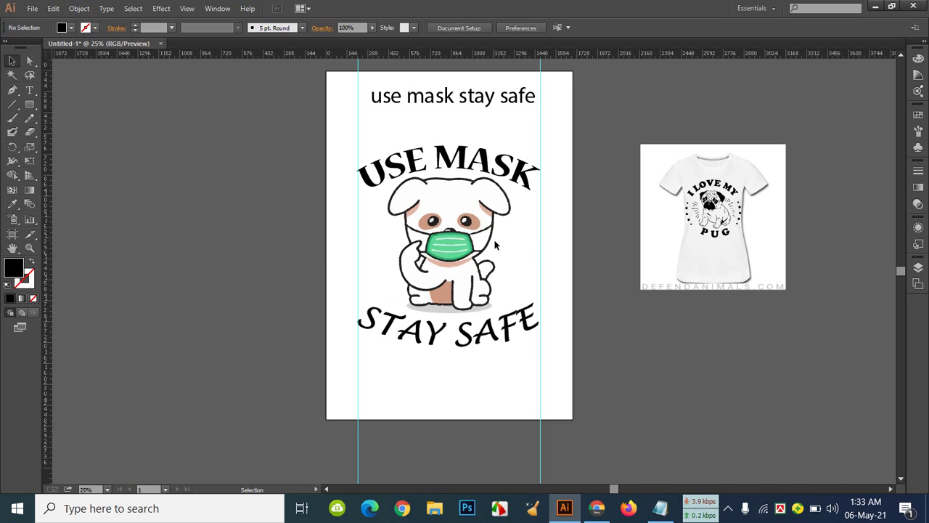
Sample the dog's brown eye patch for the "USE MASK" lettering, darken the fill to 87310B and deselect it
{"action": "left_click_drag", "start_coordinate": [495, 166], "coordinate": [500, 173]}
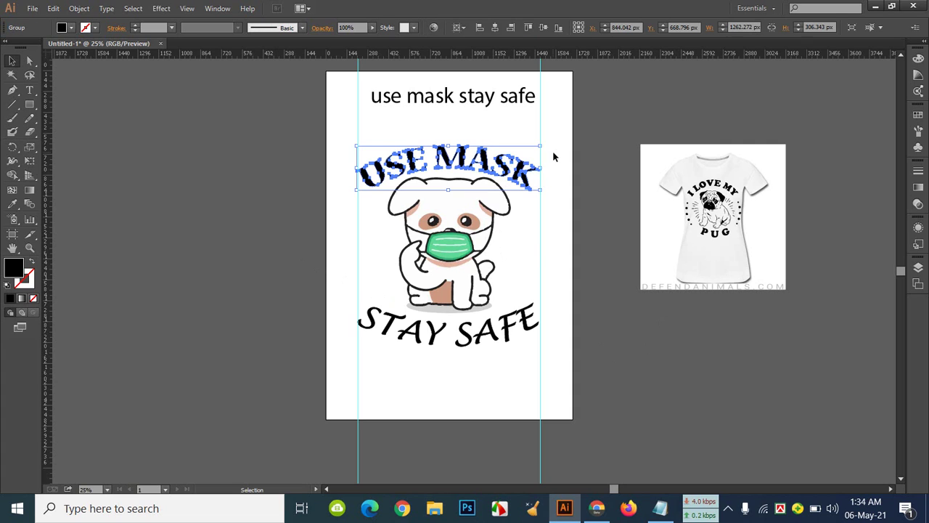
{"action": "left_click", "coordinate": [13, 205]}
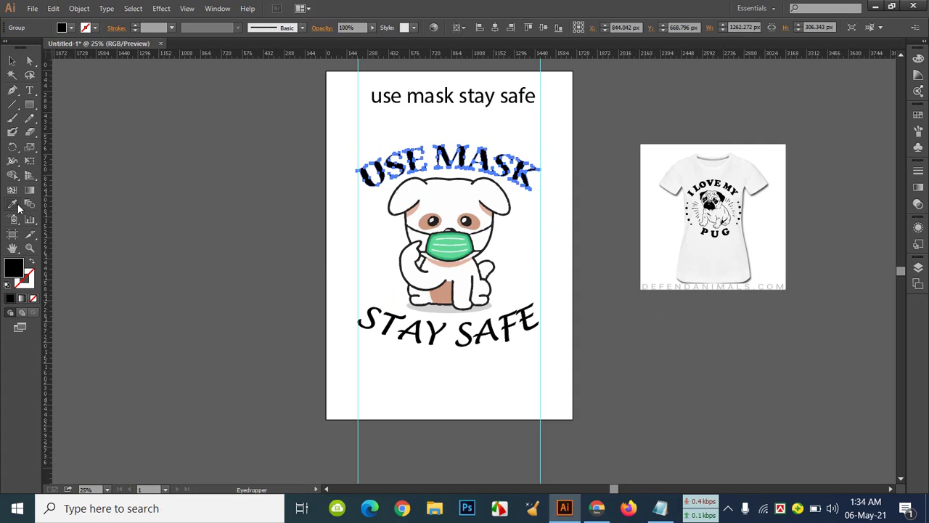
{"action": "left_click", "coordinate": [426, 222]}
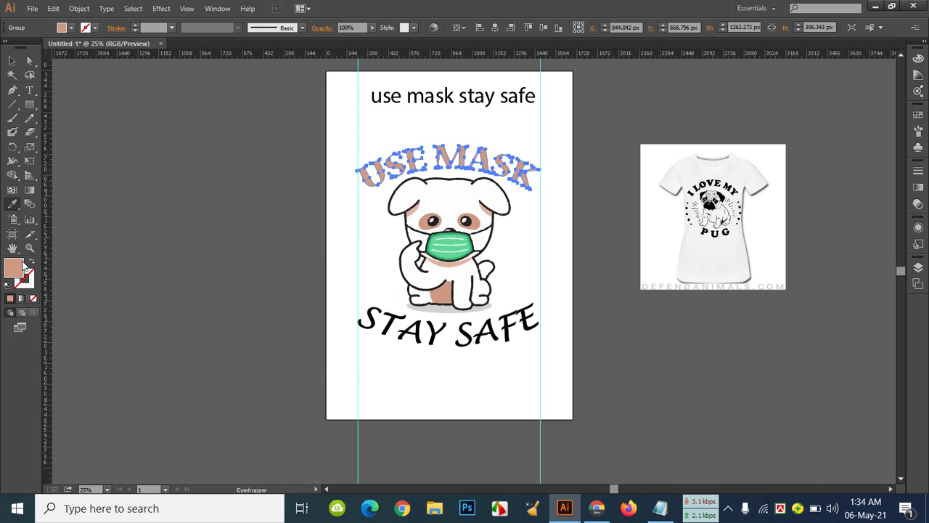
{"action": "double_click", "coordinate": [23, 264]}
{"action": "left_click", "coordinate": [171, 240]}
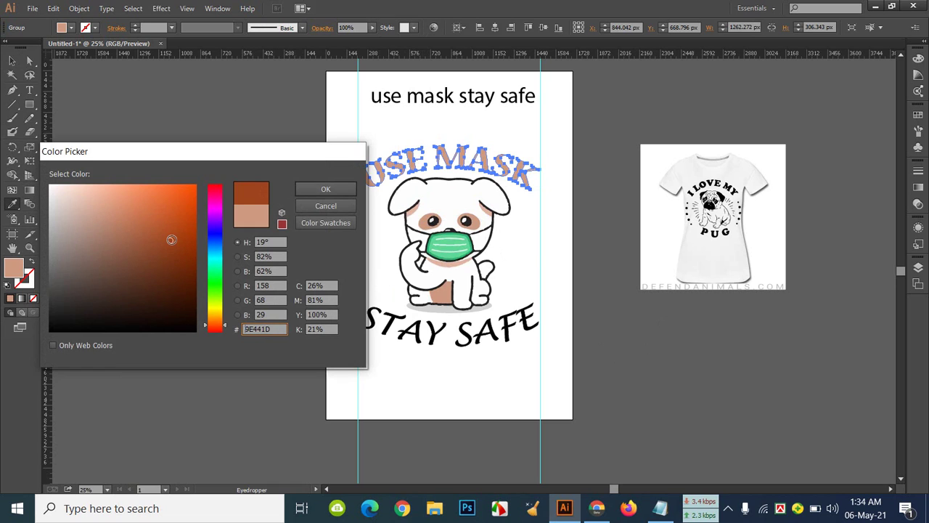
{"action": "left_click_drag", "start_coordinate": [171, 239], "coordinate": [184, 254]}
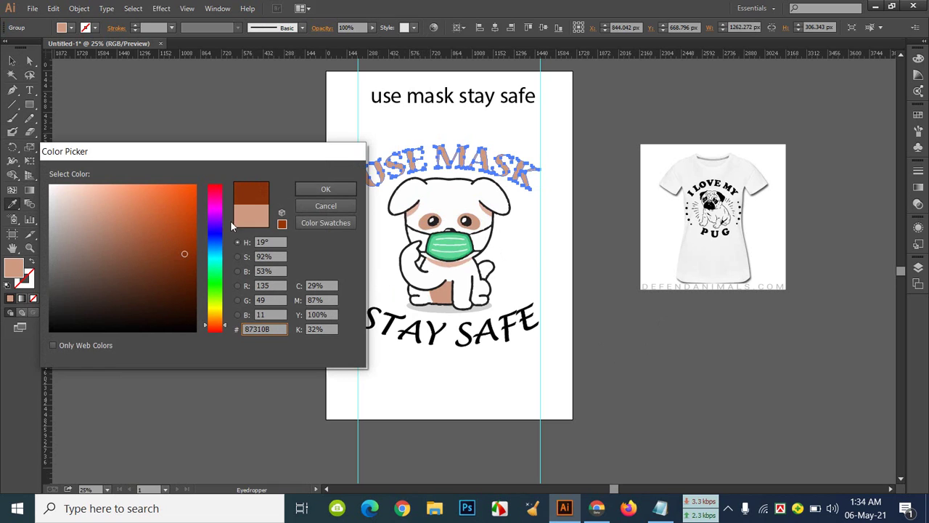
{"action": "left_click", "coordinate": [323, 190]}
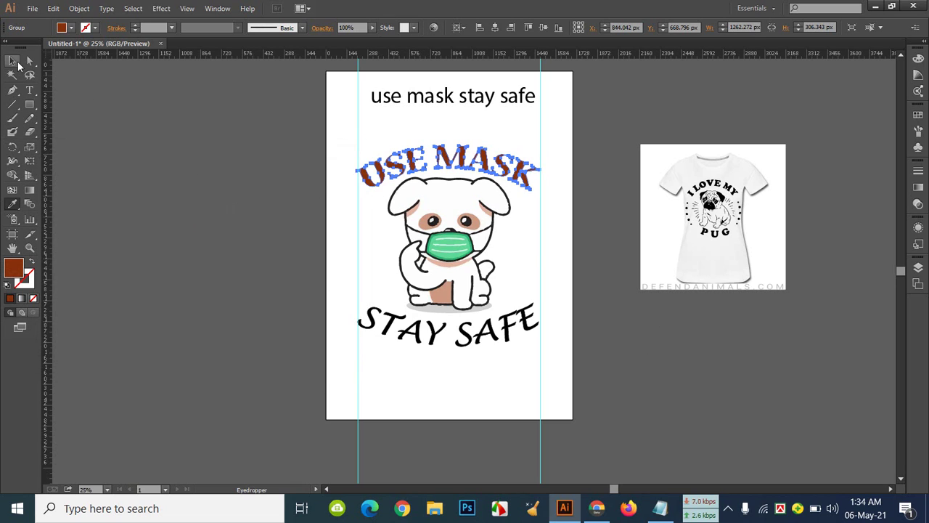
{"action": "left_click", "coordinate": [12, 60]}
{"action": "left_click", "coordinate": [100, 128]}
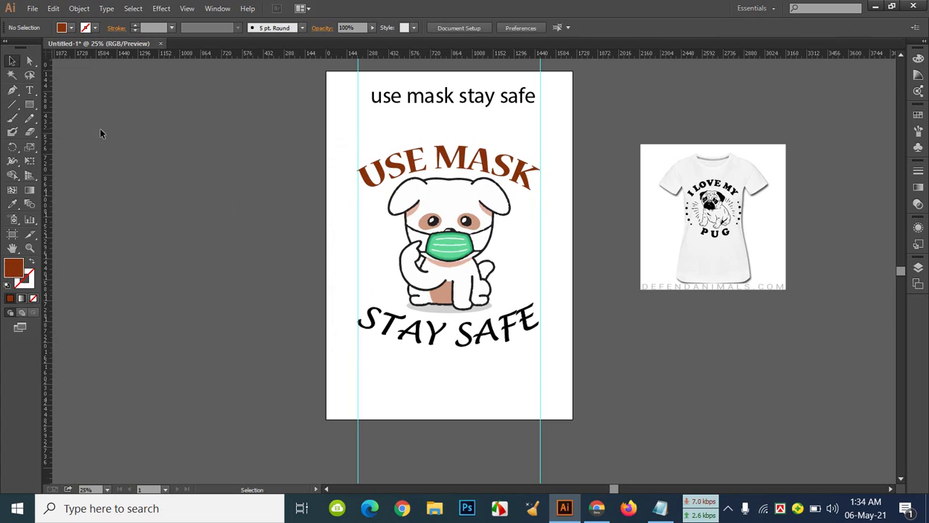
Sample the mask's green for the "STAY SAFE" lettering, darken the fill to 096834 and deselect it
{"action": "left_click", "coordinate": [528, 337]}
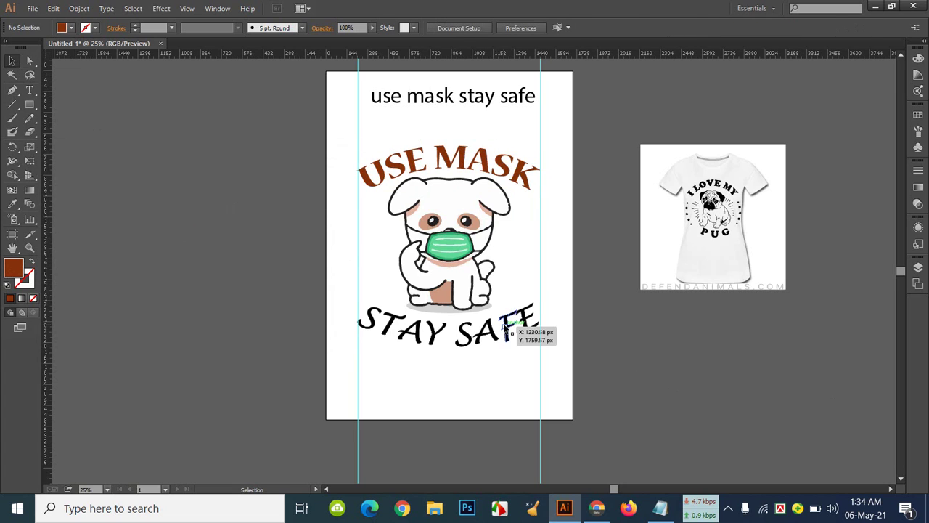
{"action": "left_click", "coordinate": [11, 204]}
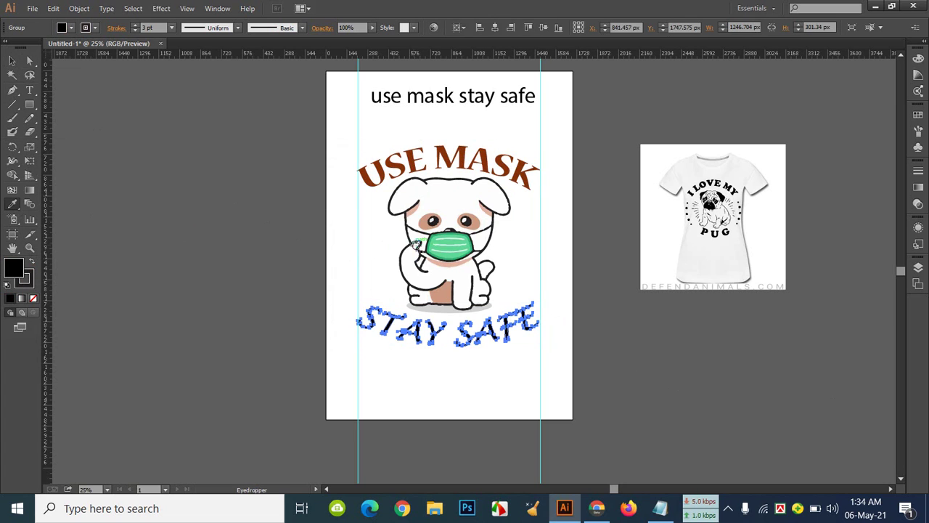
{"action": "left_click", "coordinate": [453, 257]}
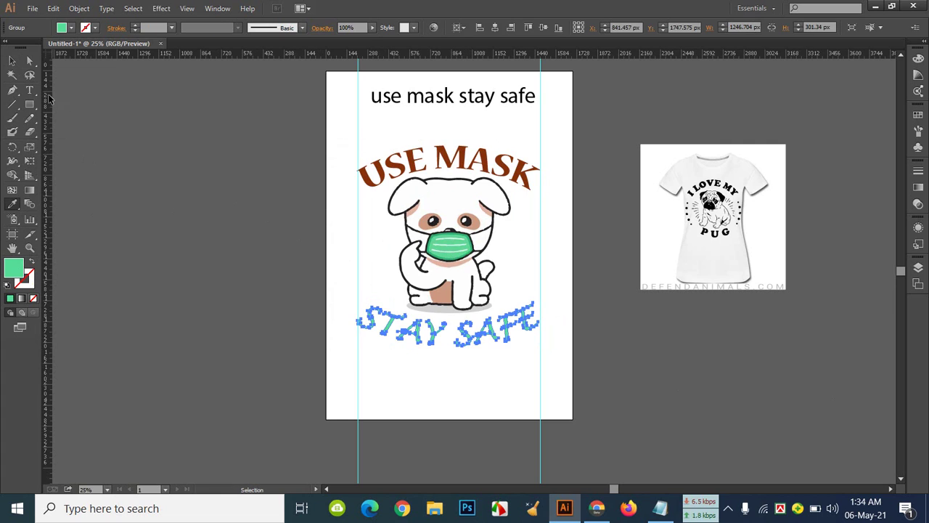
{"action": "double_click", "coordinate": [14, 268]}
{"action": "left_click", "coordinate": [186, 272]}
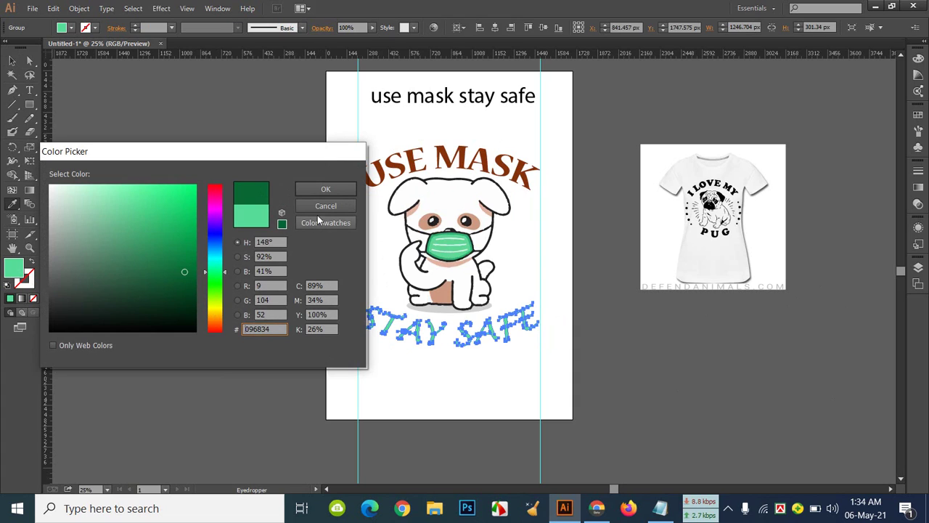
{"action": "left_click", "coordinate": [325, 188]}
{"action": "left_click", "coordinate": [12, 61]}
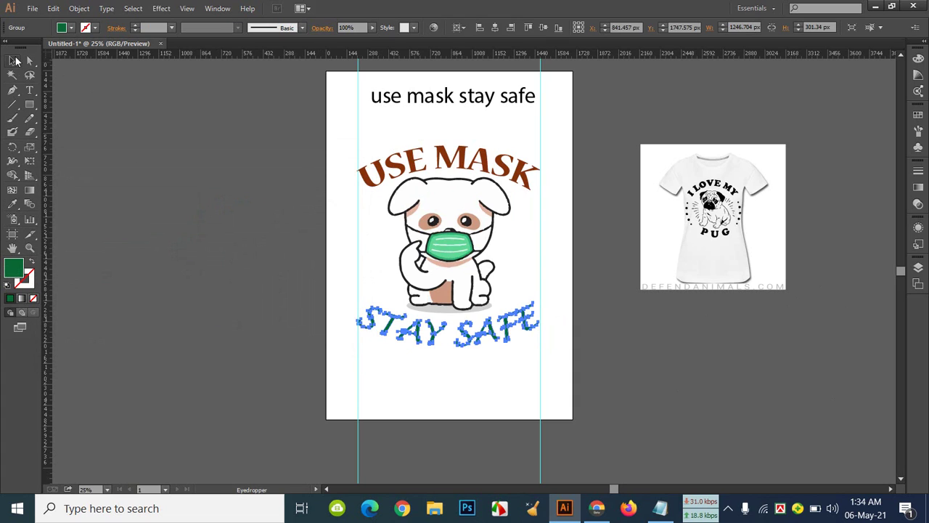
{"action": "left_click", "coordinate": [160, 156]}
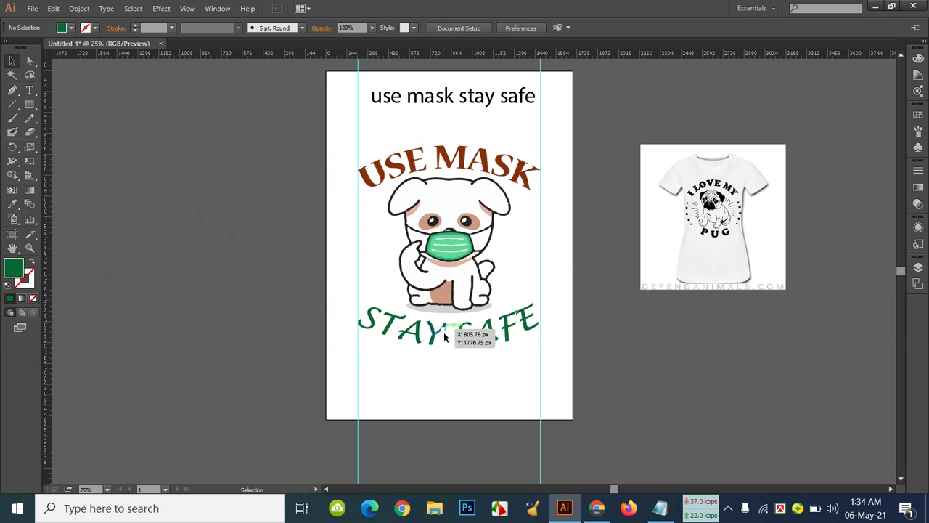
Change the "STAY SAFE" lettering's fill to the brighter green 00B24C and deselect it
{"action": "left_click", "coordinate": [472, 332]}
{"action": "double_click", "coordinate": [13, 268]}
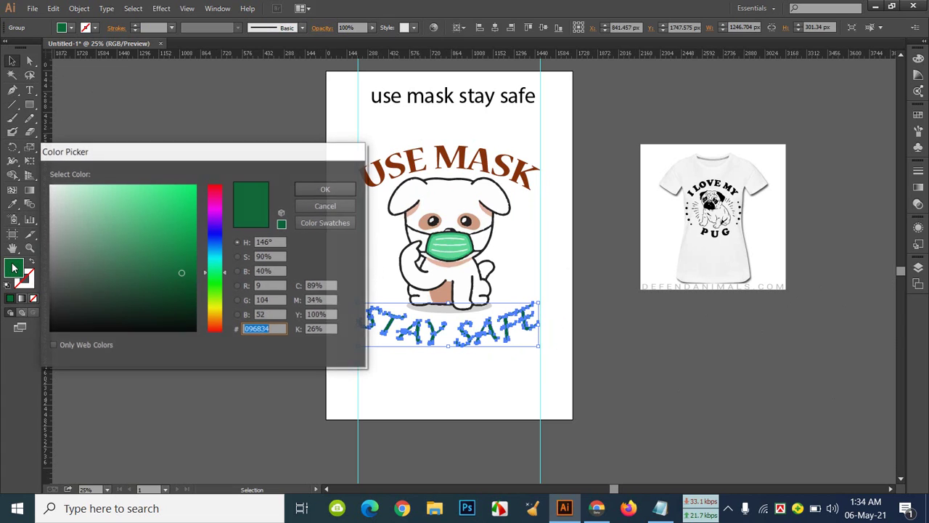
{"action": "left_click", "coordinate": [194, 240]}
{"action": "left_click_drag", "start_coordinate": [194, 240], "coordinate": [201, 229]}
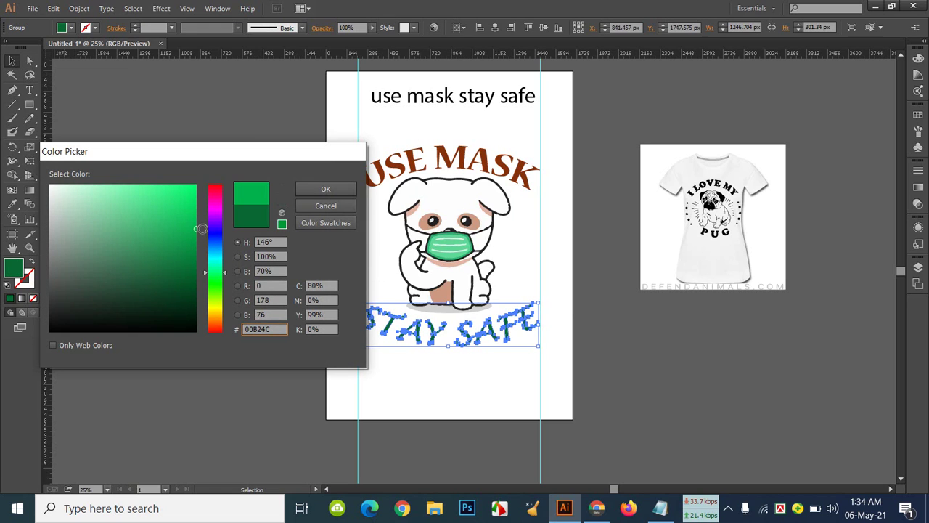
{"action": "left_click", "coordinate": [316, 189]}
{"action": "left_click", "coordinate": [256, 200]}
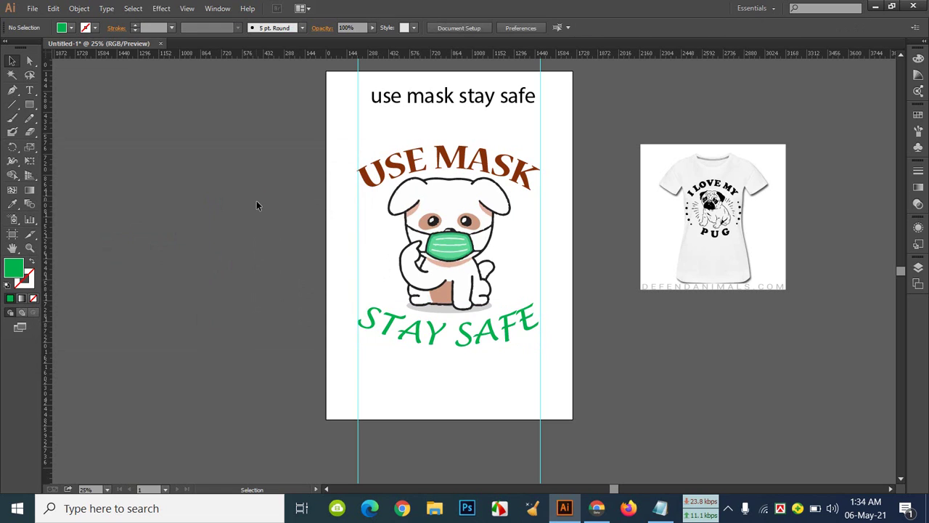
Set the "STAY SAFE" lettering's fill to a lighter green swatch, add a matching 5 pt stroke and deselect it
{"action": "left_click", "coordinate": [472, 335]}
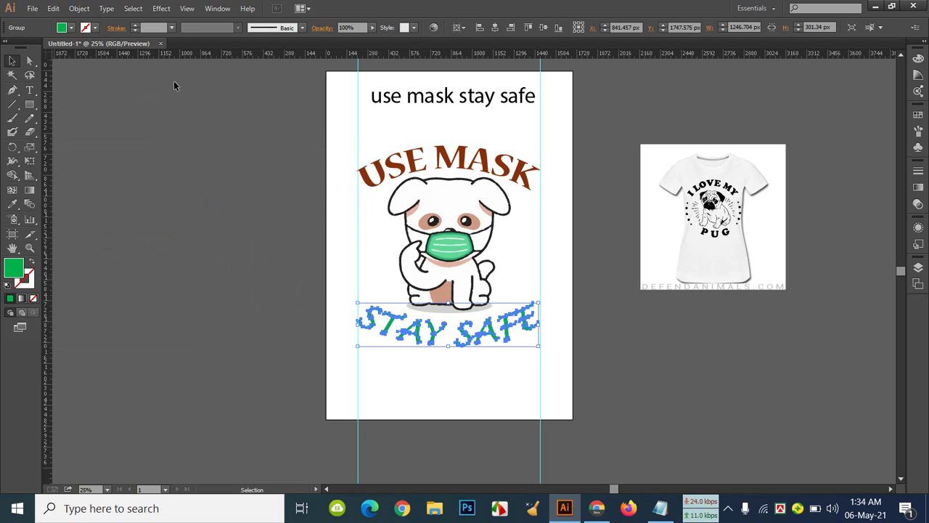
{"action": "left_click", "coordinate": [71, 28]}
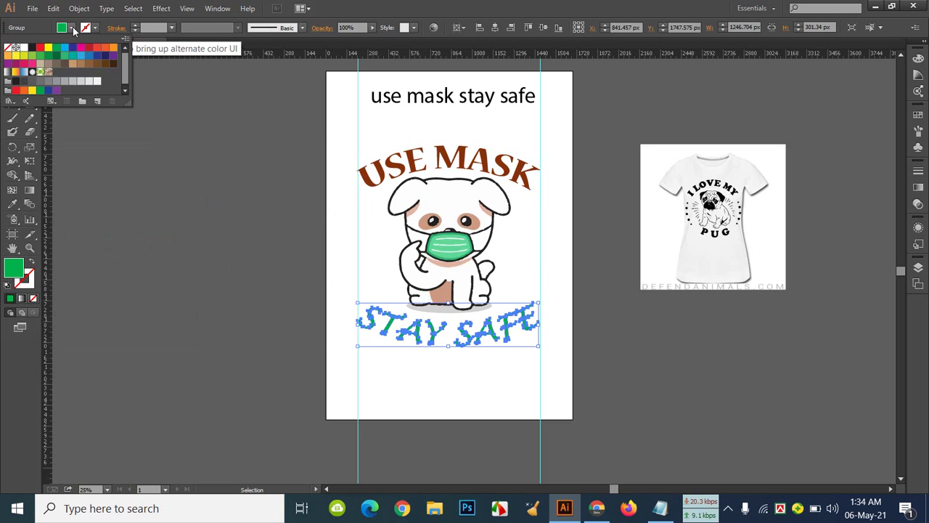
{"action": "left_click", "coordinate": [65, 55]}
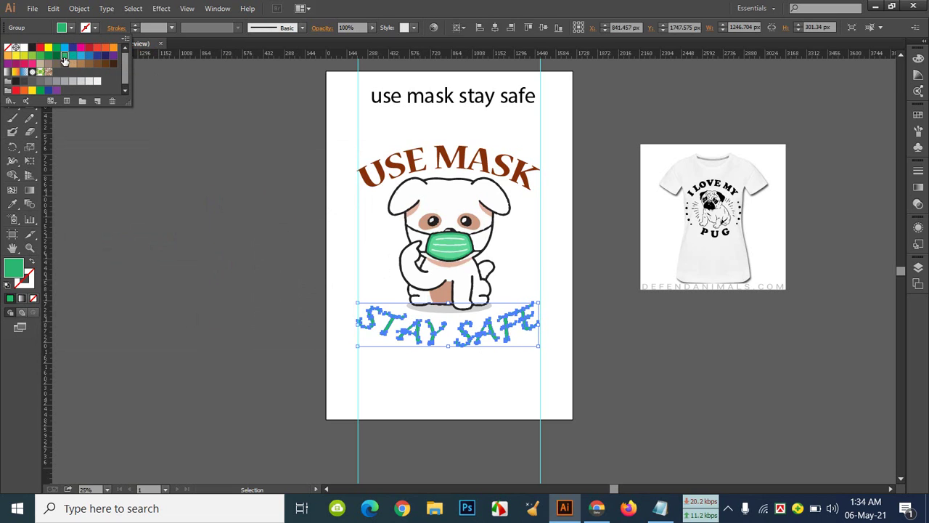
{"action": "left_click", "coordinate": [96, 29]}
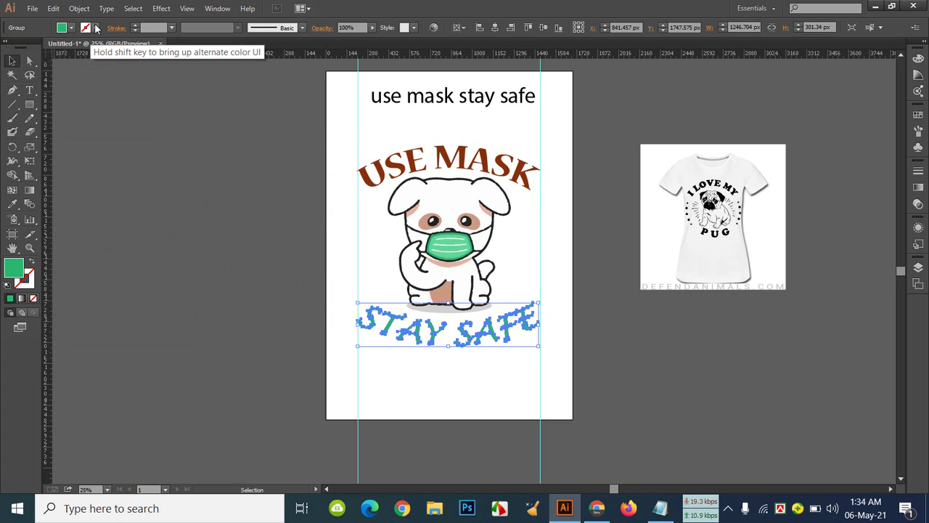
{"action": "left_click", "coordinate": [95, 29]}
{"action": "left_click", "coordinate": [69, 57]}
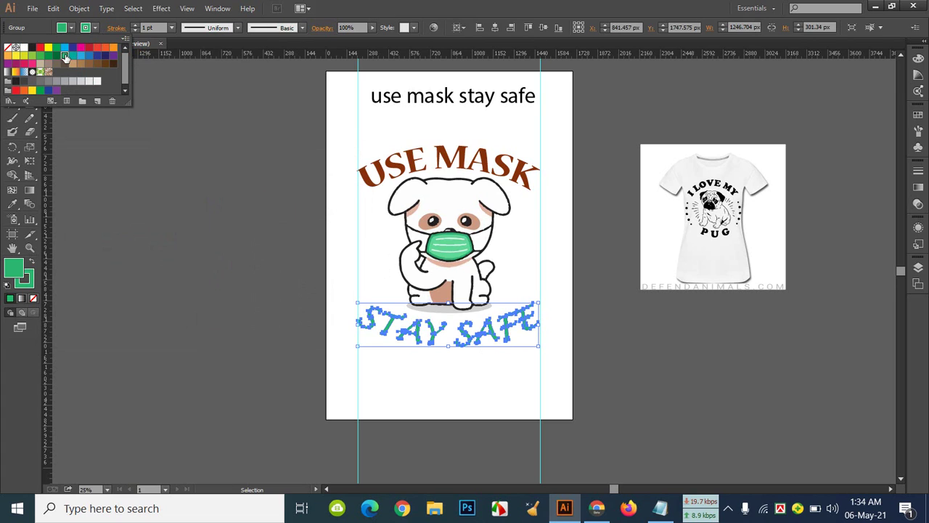
{"action": "left_click", "coordinate": [137, 28]}
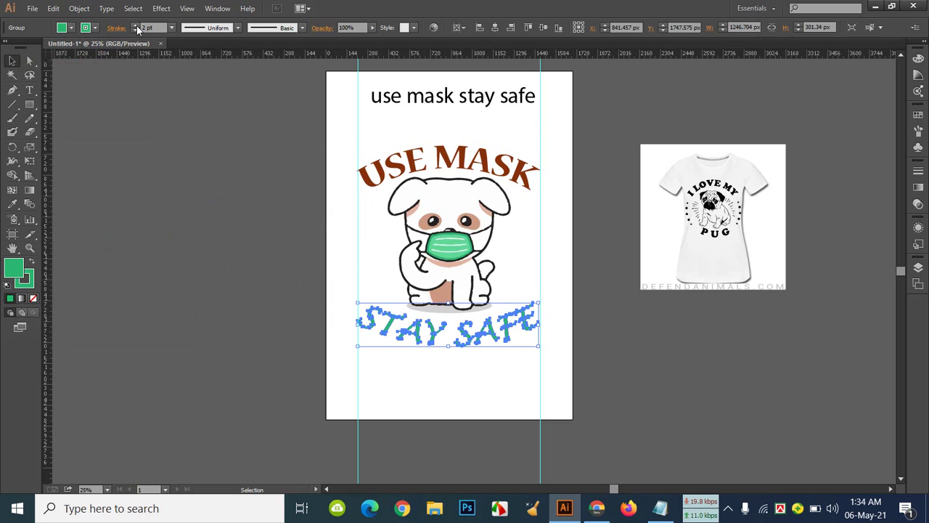
{"action": "left_click", "coordinate": [193, 160]}
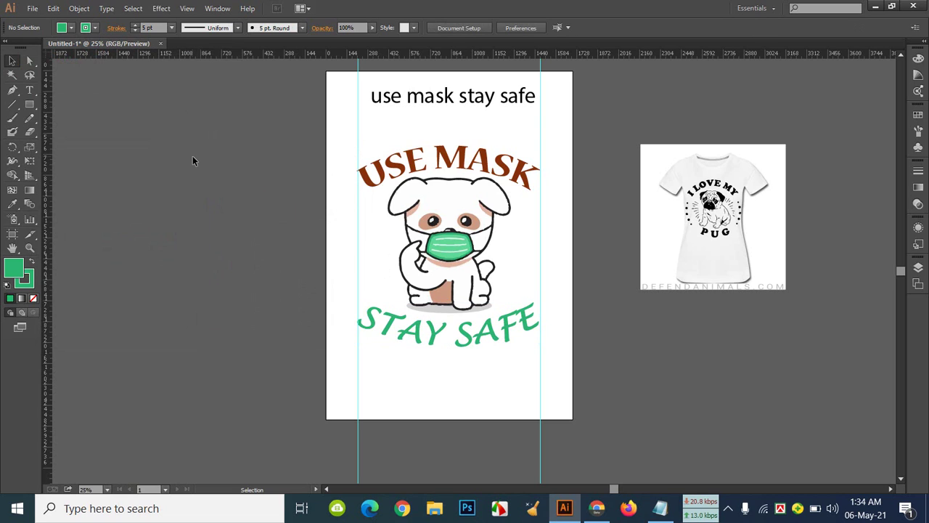
Change both the stroke and fill of the "STAY SAFE" lettering to the pure green swatch and deselect it
{"action": "left_click", "coordinate": [412, 330]}
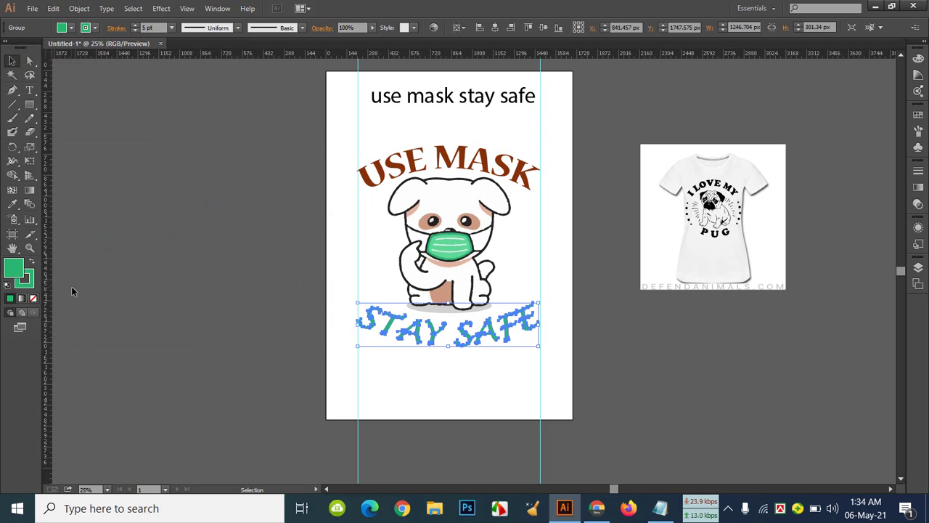
{"action": "left_click", "coordinate": [94, 28]}
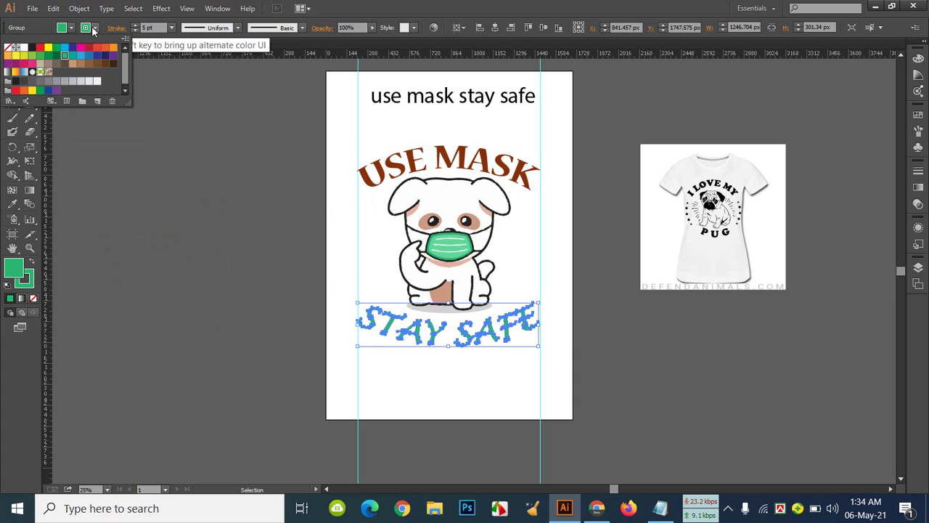
{"action": "left_click", "coordinate": [61, 56]}
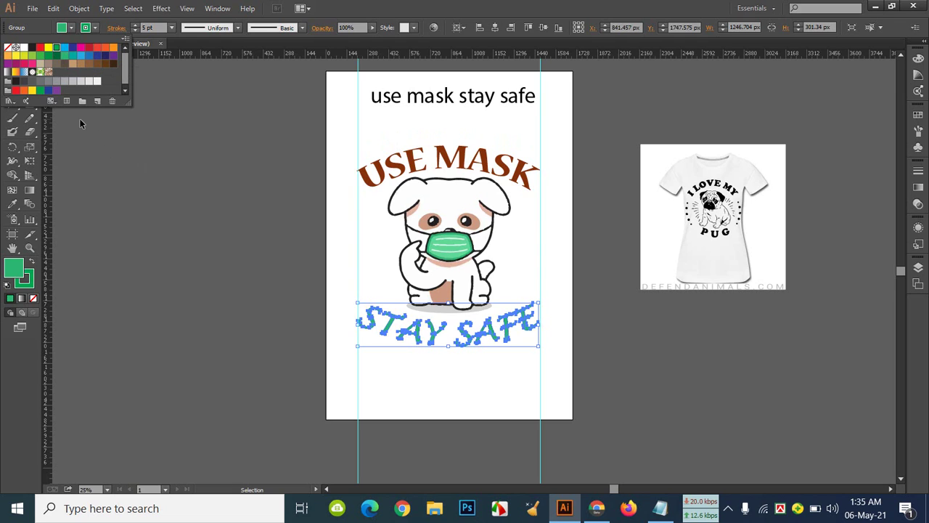
{"action": "left_click", "coordinate": [56, 48]}
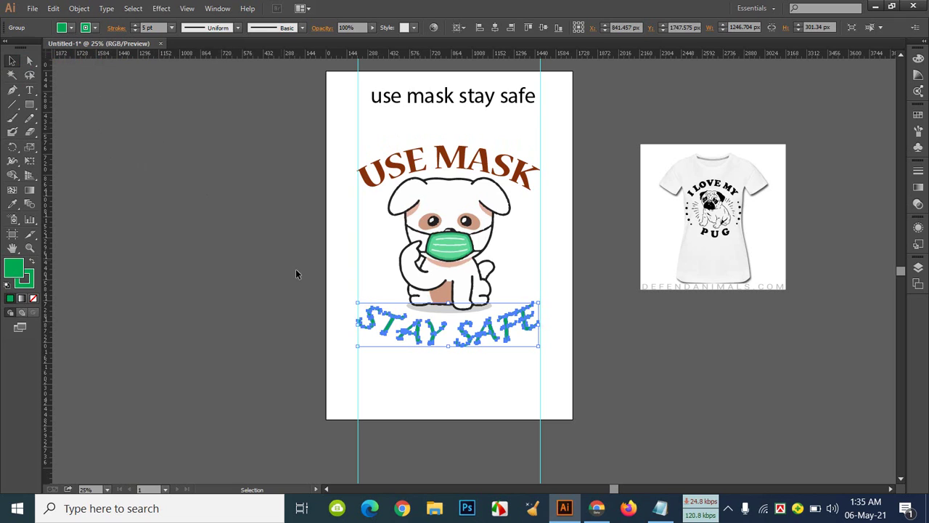
{"action": "left_click", "coordinate": [431, 403]}
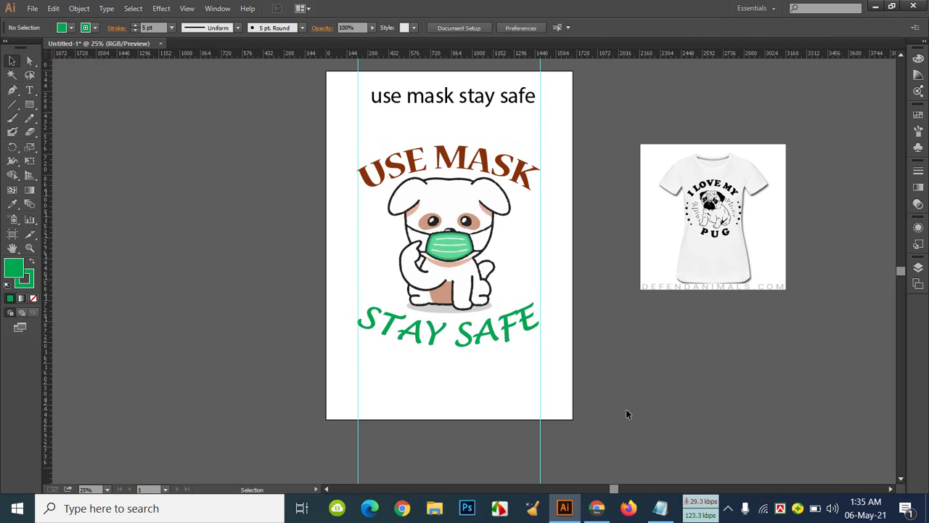
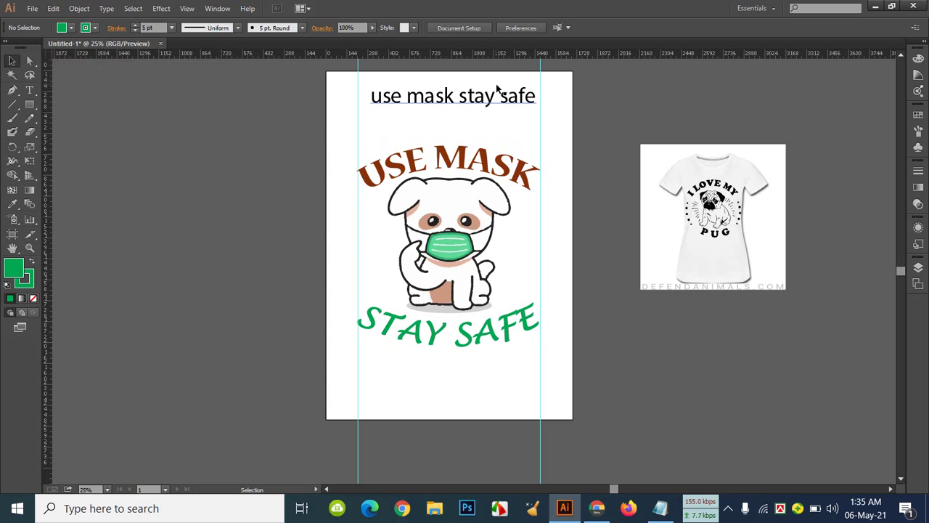
Center the "STAY SAFE" lettering horizontally on the artboard and deselect it
{"action": "left_click", "coordinate": [521, 325]}
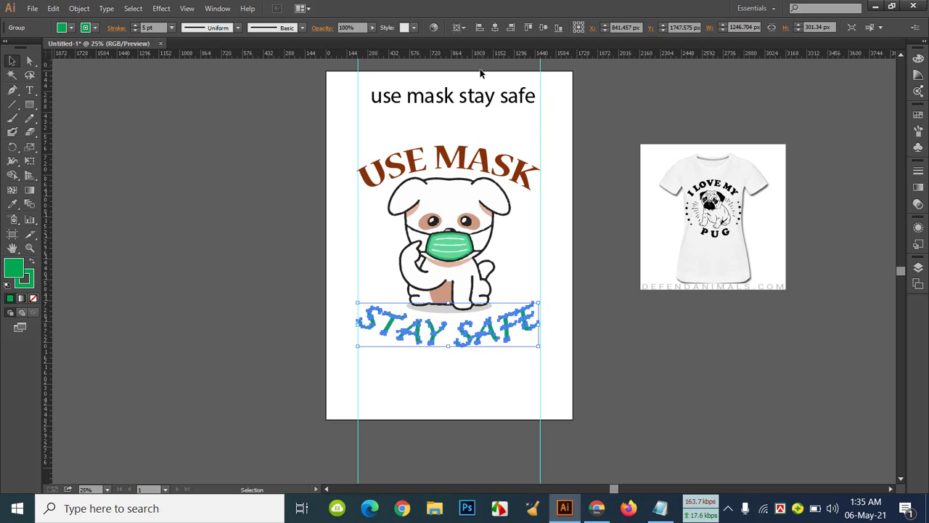
{"action": "left_click", "coordinate": [499, 27]}
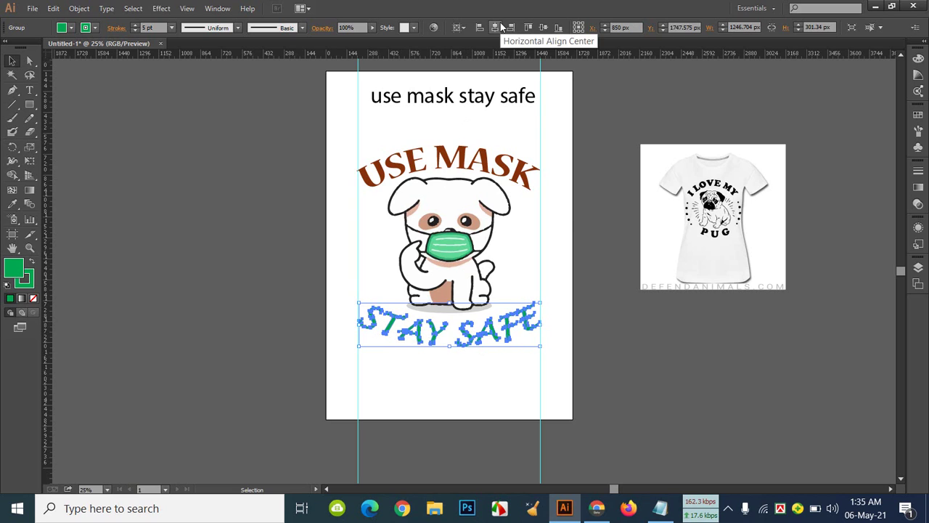
{"action": "left_click", "coordinate": [642, 370]}
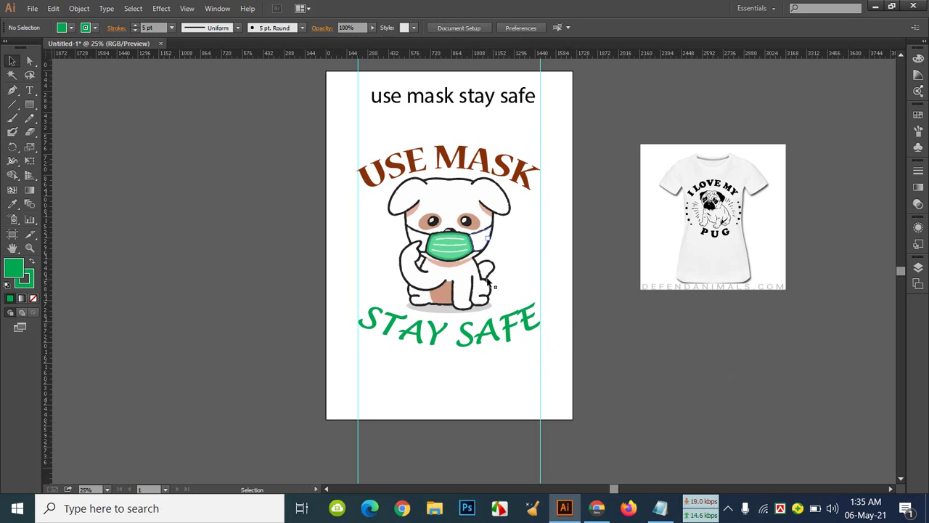
Sample the brown, strokeless appearance of "USE MASK" for the "STAY SAFE" lettering and deselect it
{"action": "left_click", "coordinate": [499, 347]}
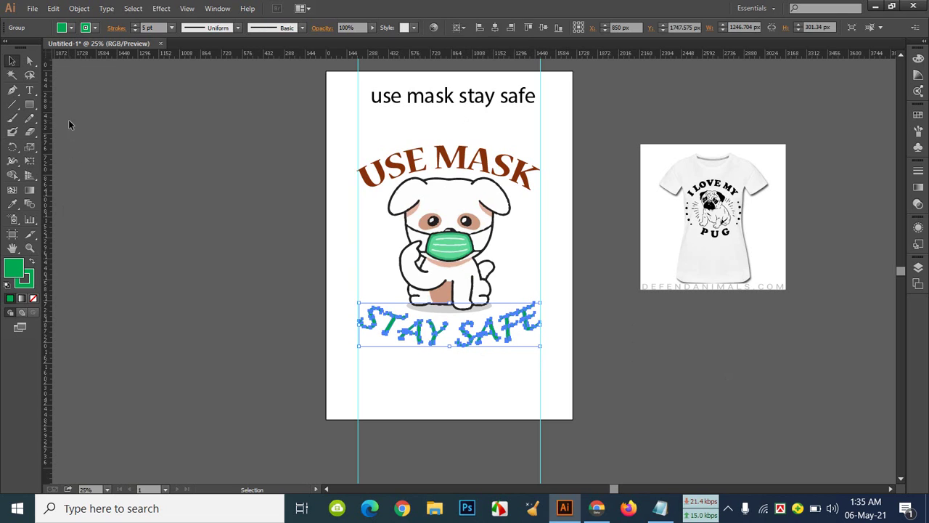
{"action": "left_click", "coordinate": [12, 204]}
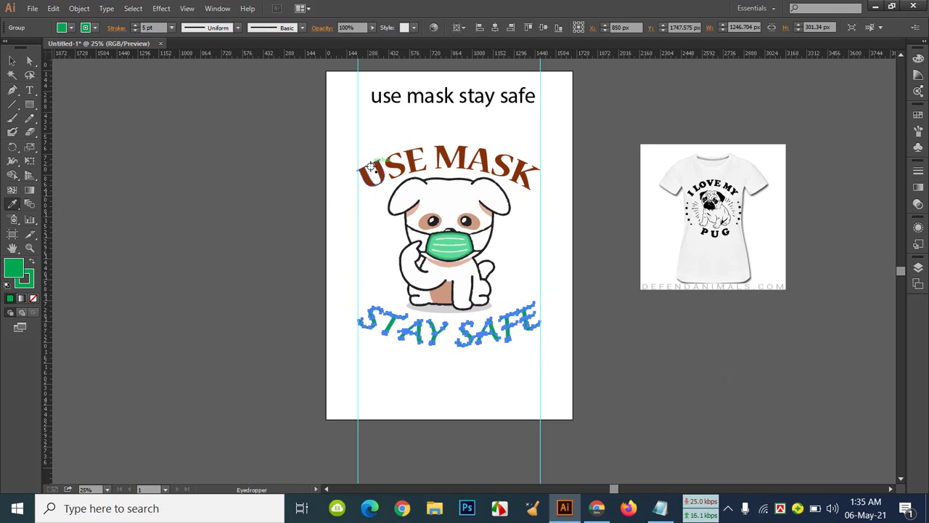
{"action": "left_click", "coordinate": [370, 167]}
{"action": "left_click", "coordinate": [12, 61]}
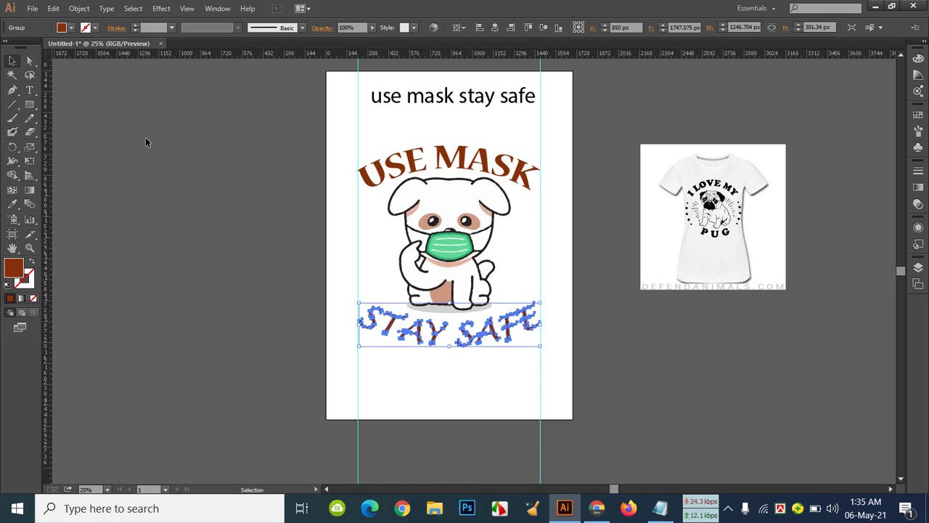
{"action": "left_click", "coordinate": [145, 142]}
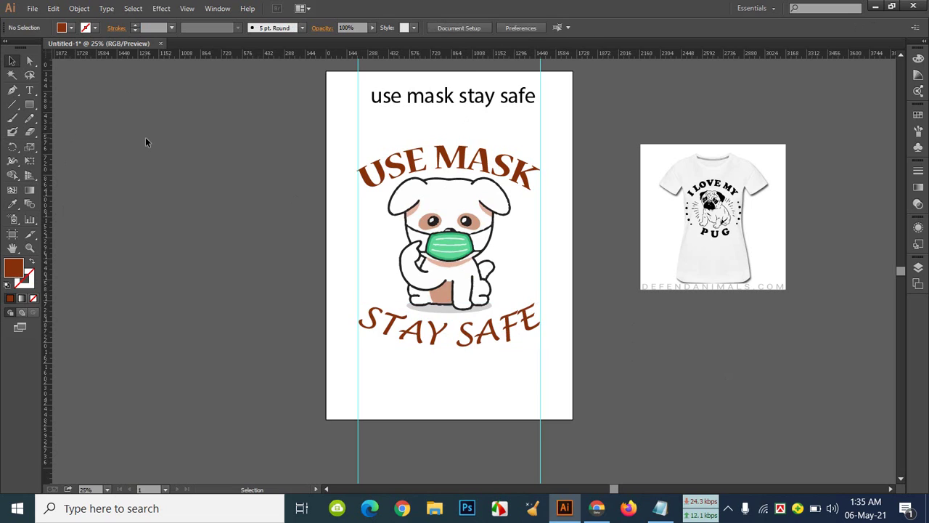
Add a 9 pt stroke to the brown "STAY SAFE" lettering, recolor the stroke from green to red and deselect it
{"action": "left_click", "coordinate": [432, 336]}
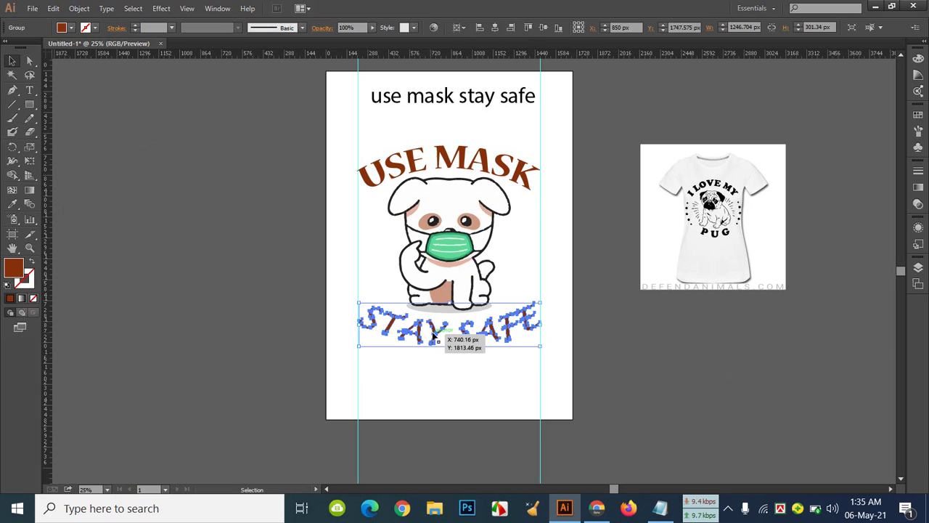
{"action": "key", "text": "XF86MonBrightnessUp"}
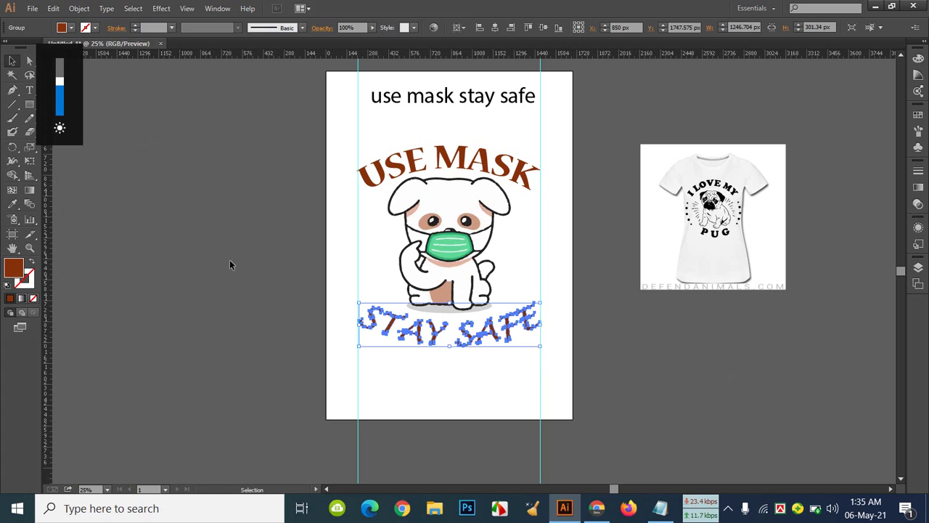
{"action": "left_click", "coordinate": [96, 27]}
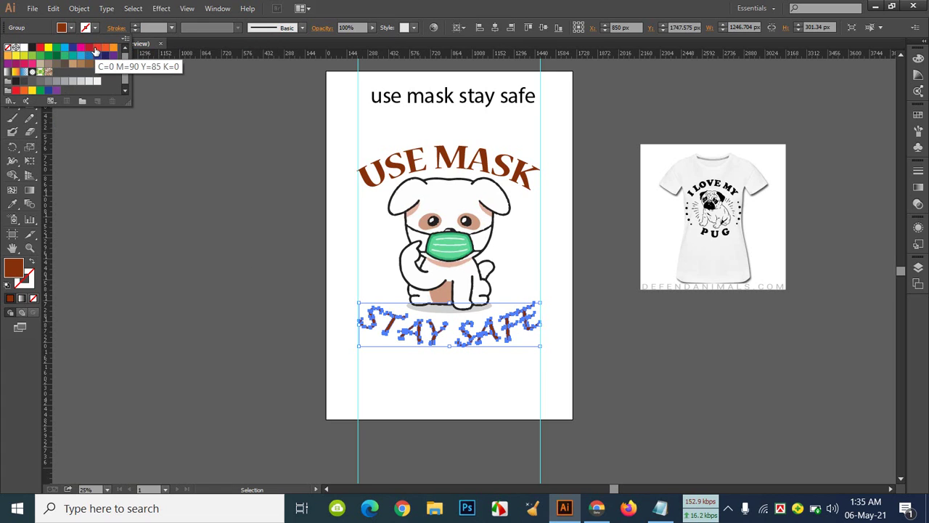
{"action": "left_click", "coordinate": [133, 25]}
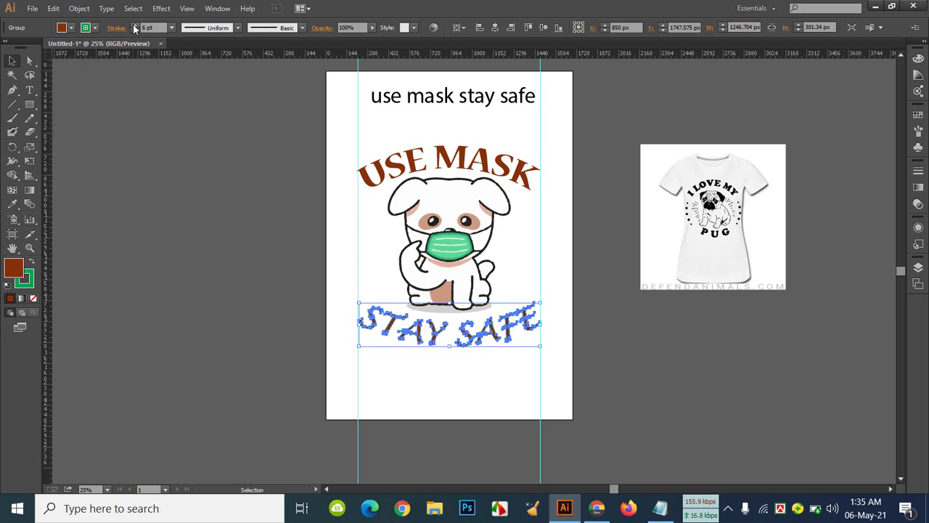
{"action": "left_click", "coordinate": [89, 30]}
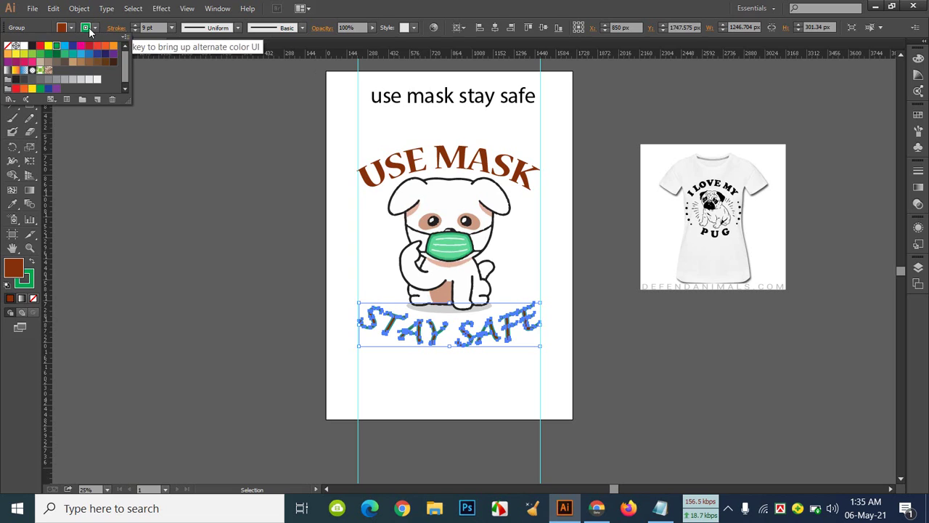
{"action": "left_click", "coordinate": [89, 46]}
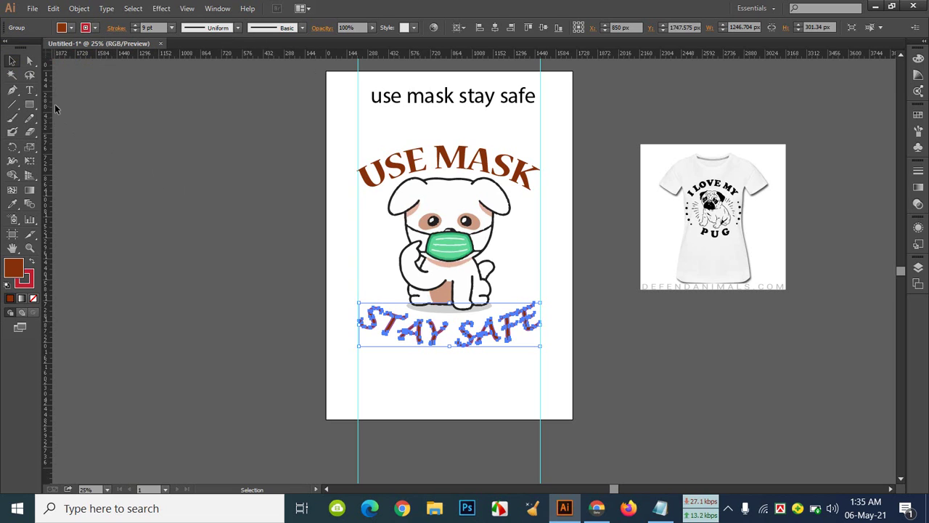
{"action": "left_click", "coordinate": [220, 178]}
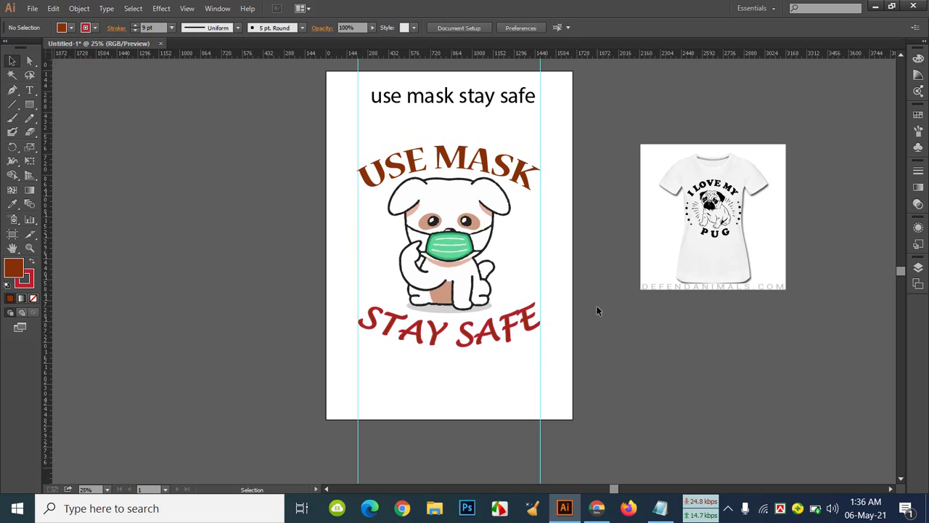
Replace the red-stroked look of "STAY SAFE" with the plain brown fill sampled from "USE MASK", then deselect it
{"action": "left_click_drag", "start_coordinate": [592, 305], "coordinate": [531, 321]}
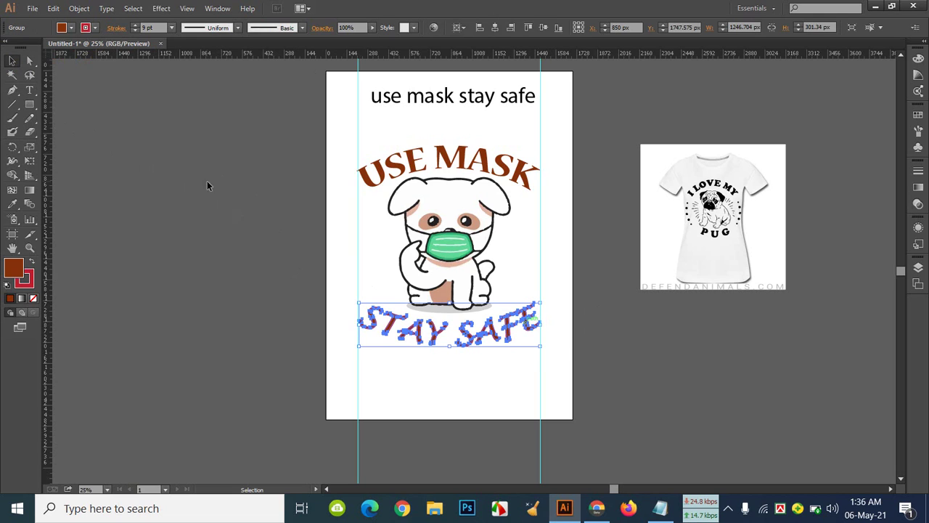
{"action": "left_click", "coordinate": [12, 204]}
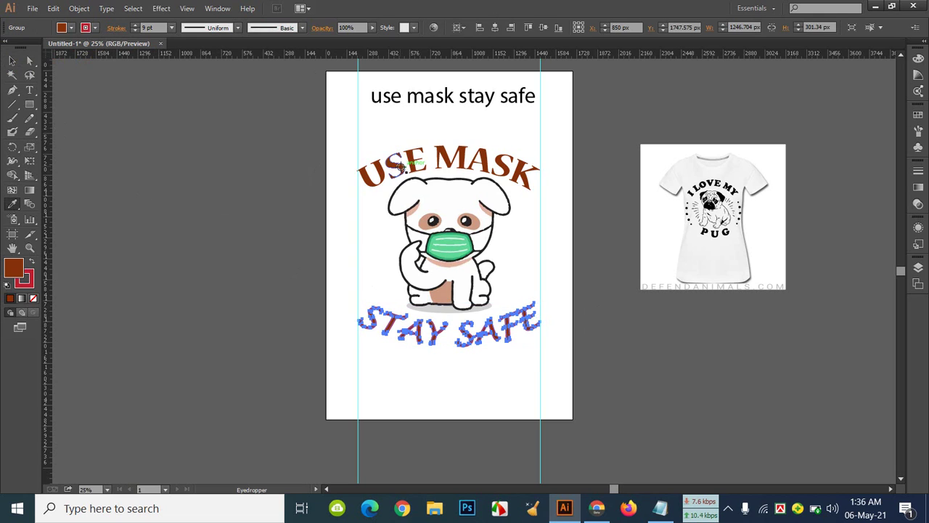
{"action": "left_click", "coordinate": [376, 167]}
{"action": "left_click", "coordinate": [13, 61]}
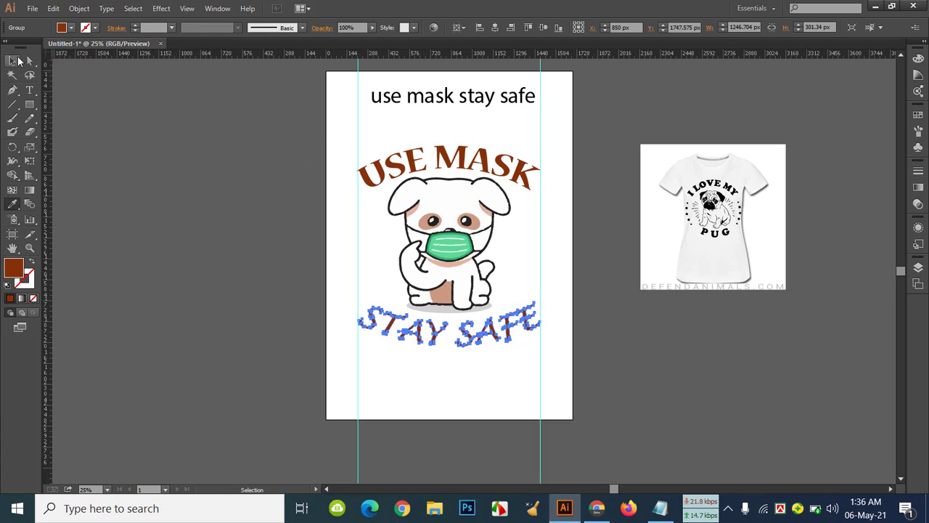
{"action": "left_click", "coordinate": [801, 314]}
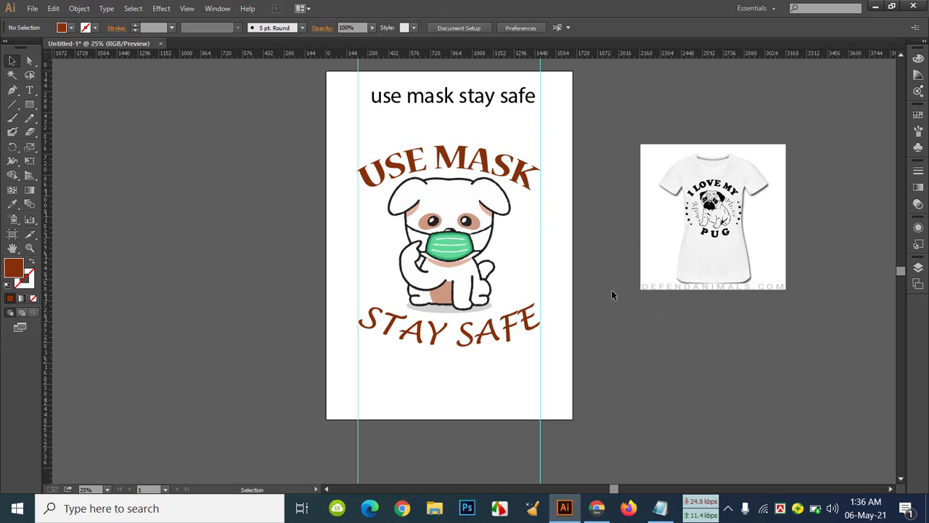
{"action": "left_click", "coordinate": [517, 332]}
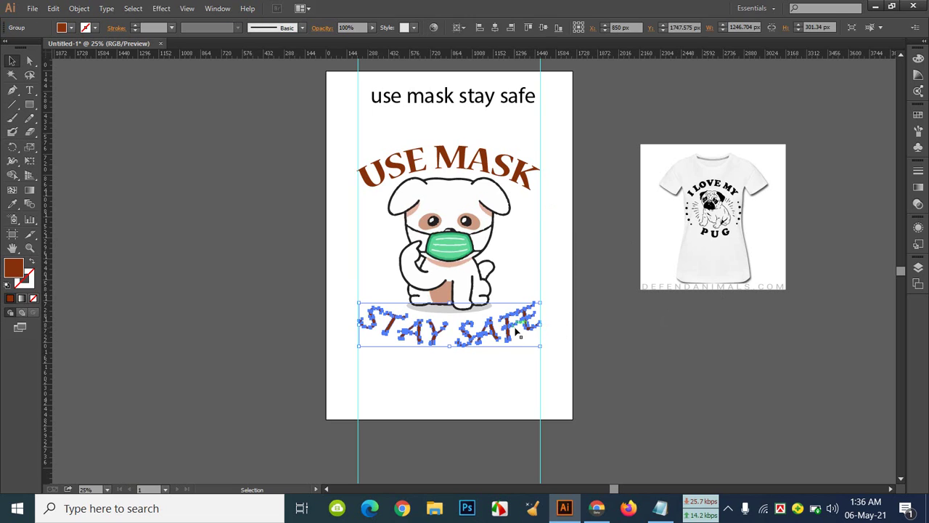
{"action": "left_click", "coordinate": [215, 293]}
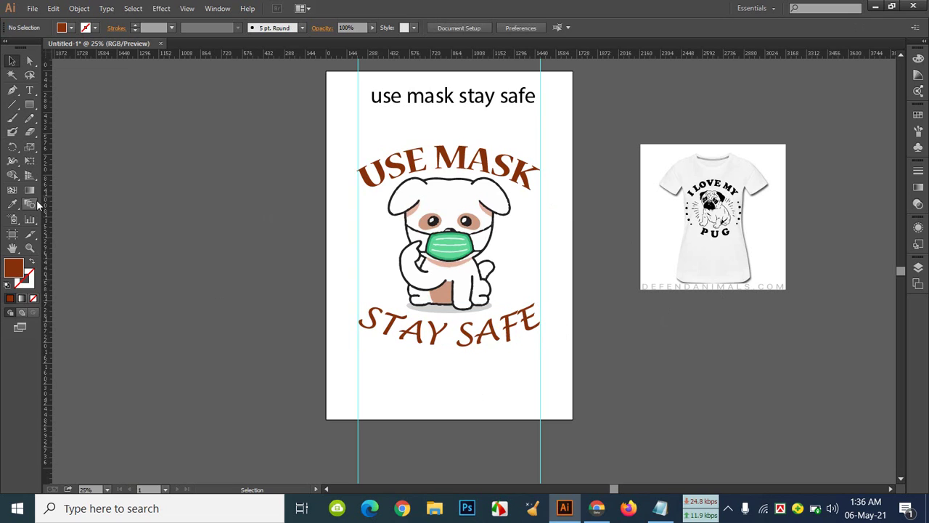
{"action": "left_click", "coordinate": [34, 90]}
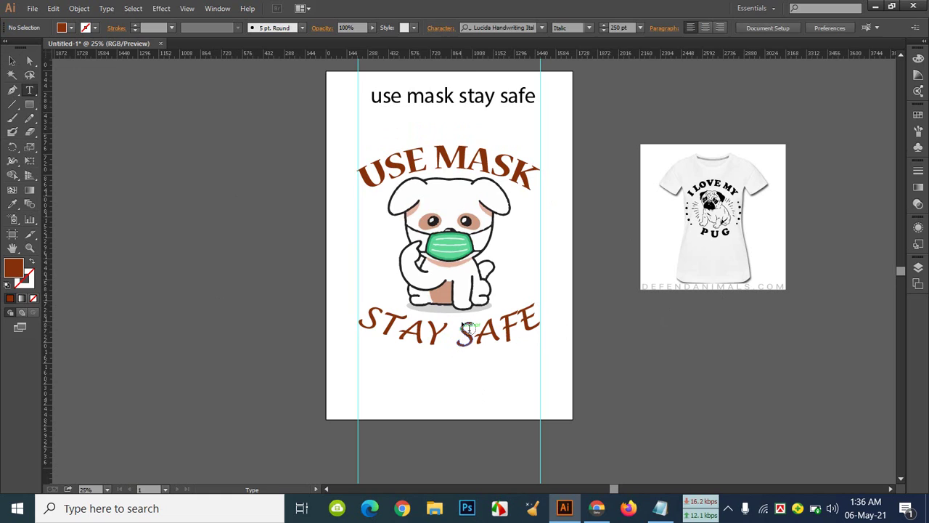
{"action": "left_click", "coordinate": [510, 28]}
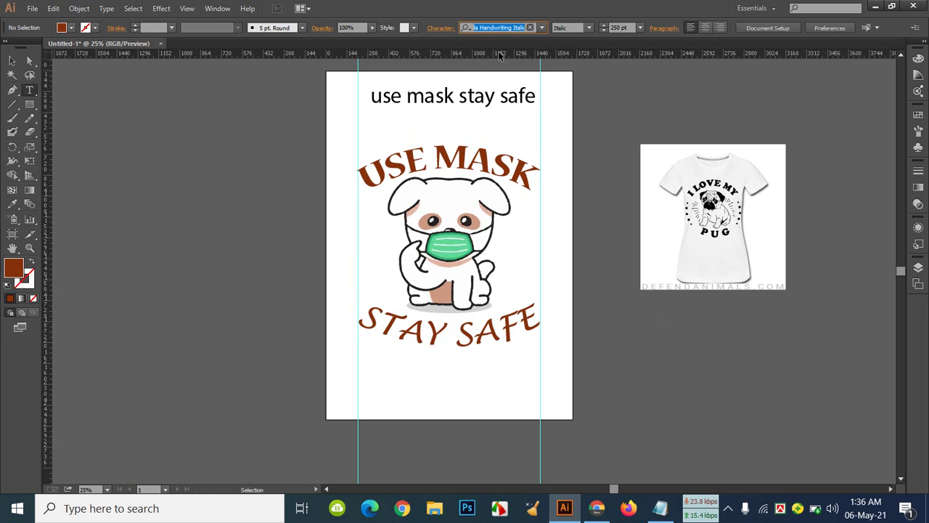
{"action": "left_click", "coordinate": [12, 61]}
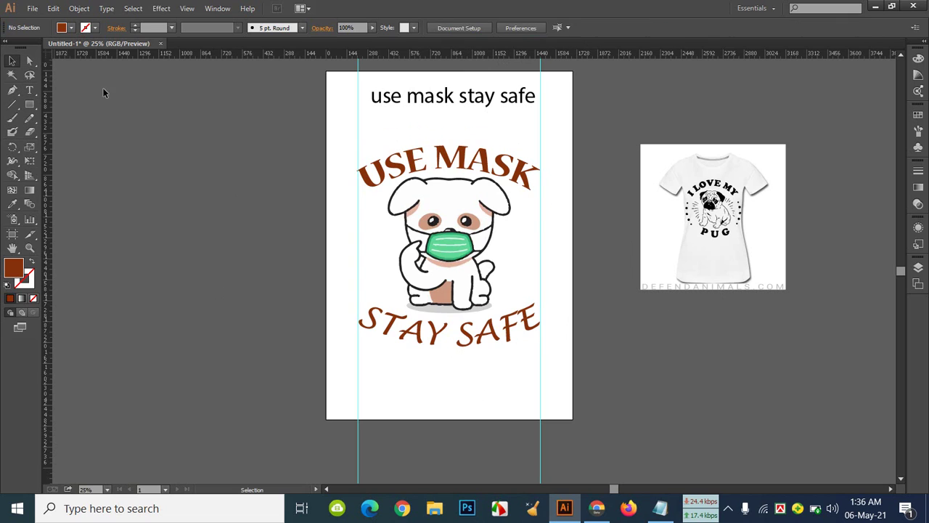
Replace the arched "USE MASK" lettering with a new straight "USE MASK" text line above the dog in 250 pt Lucida Handwriting Italic
{"action": "left_click", "coordinate": [528, 170]}
{"action": "key", "text": "Delete"}
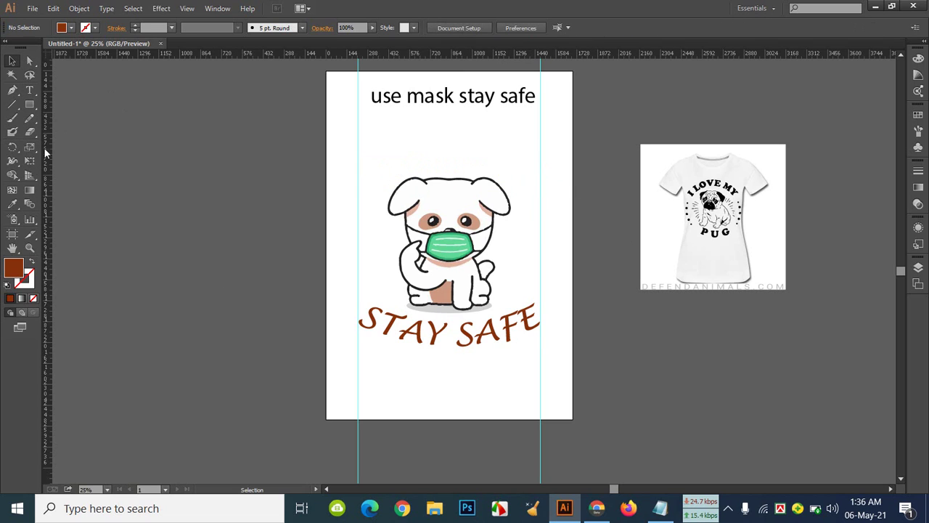
{"action": "left_click", "coordinate": [30, 90]}
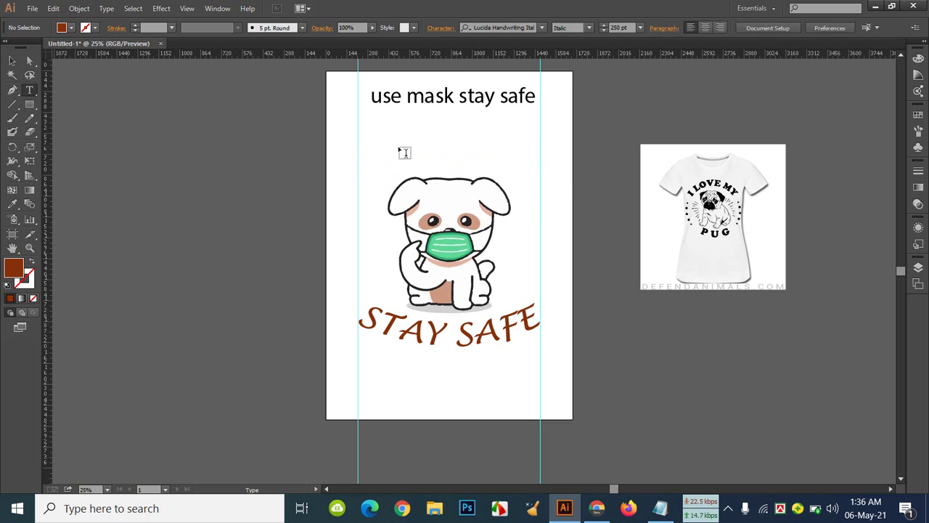
{"action": "left_click", "coordinate": [441, 154]}
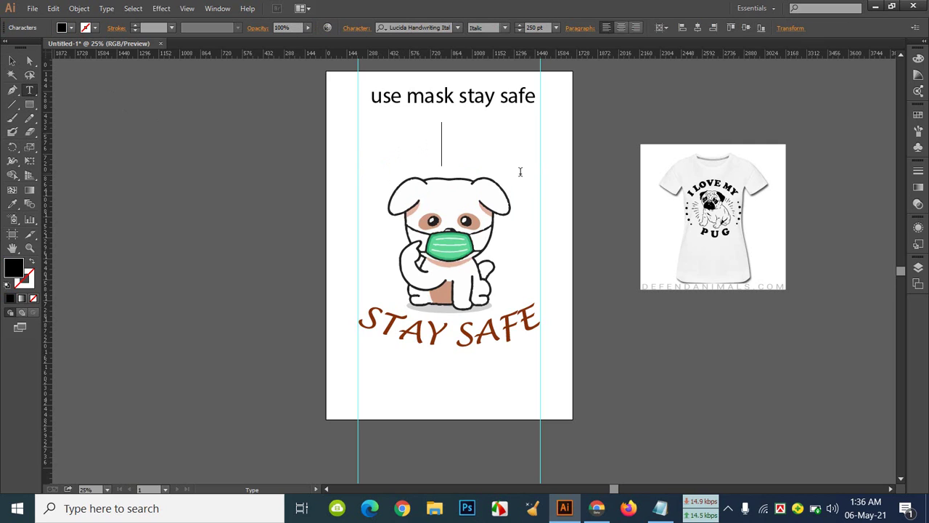
{"action": "type", "text": "USE"}
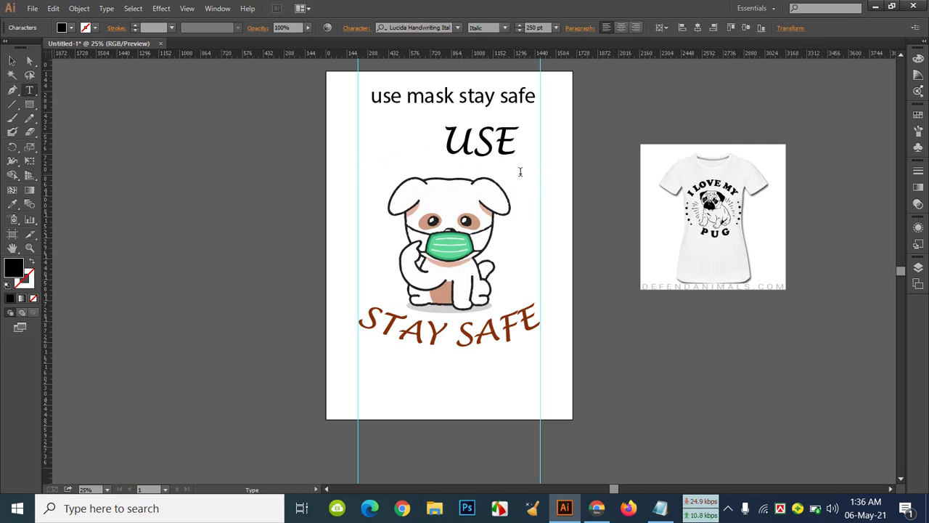
{"action": "type", "text": " MA"}
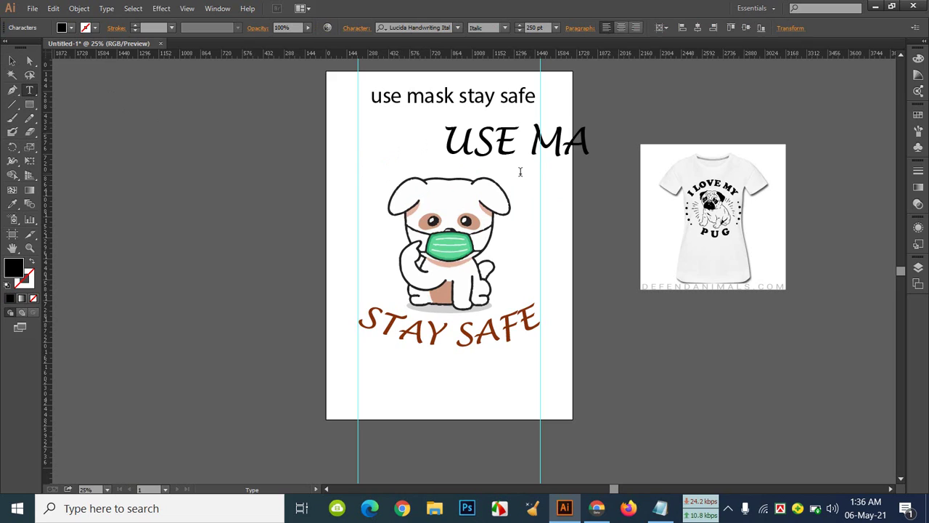
{"action": "type", "text": "SK"}
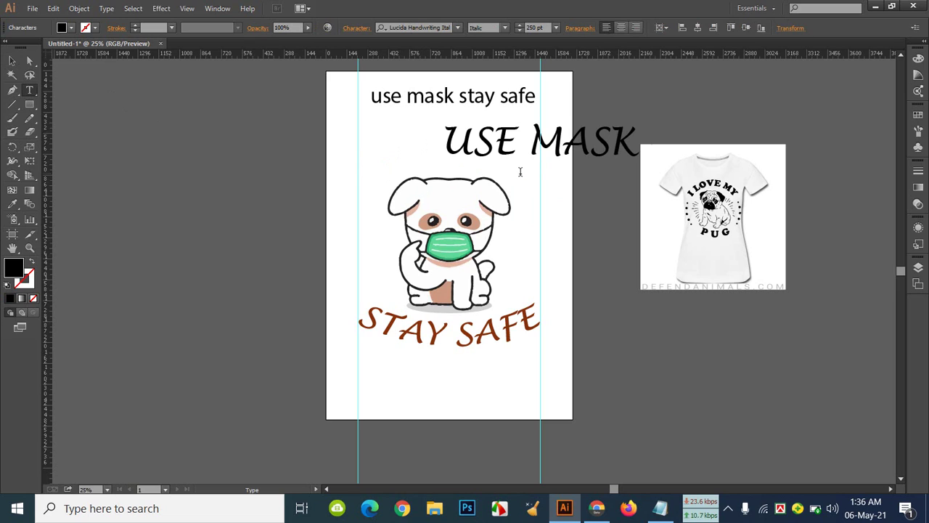
Move the new "USE MASK" text over the dog's head and center it horizontally on the artboard
{"action": "left_click", "coordinate": [12, 60]}
{"action": "left_click", "coordinate": [482, 137]}
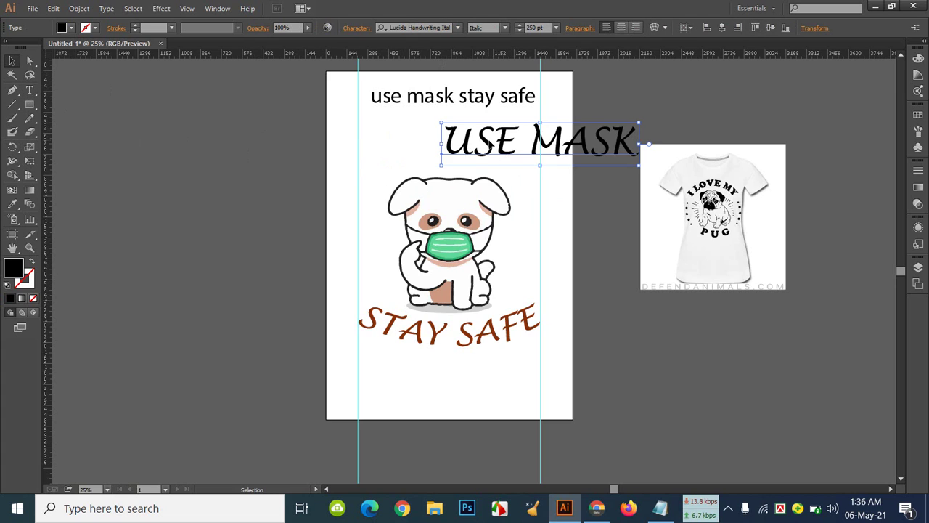
{"action": "left_click_drag", "start_coordinate": [490, 146], "coordinate": [403, 145]}
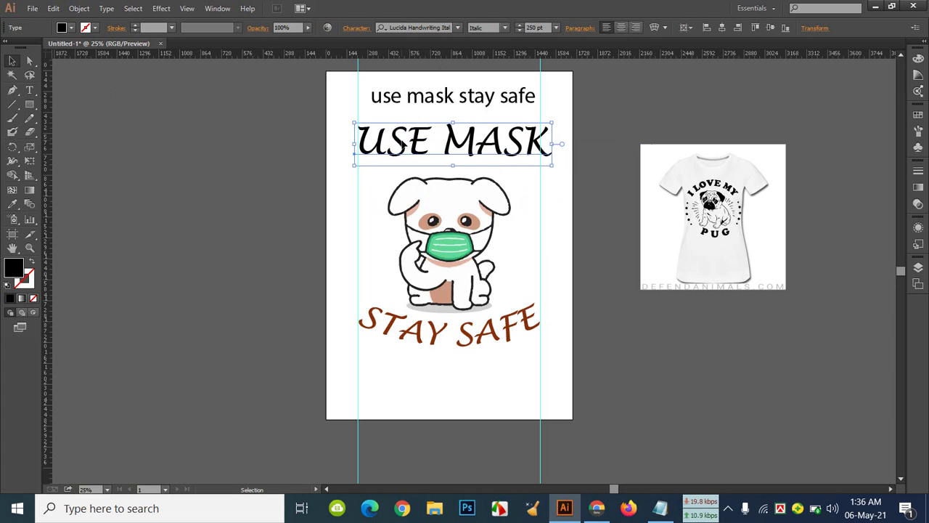
{"action": "left_click", "coordinate": [722, 27]}
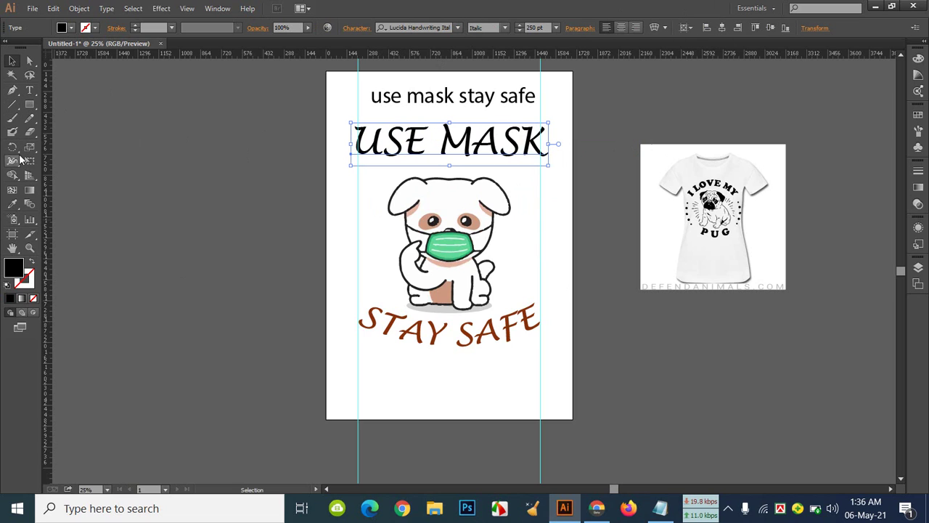
Sample the brown fill of "STAY SAFE" for the black "USE MASK" text
{"action": "left_click", "coordinate": [13, 204]}
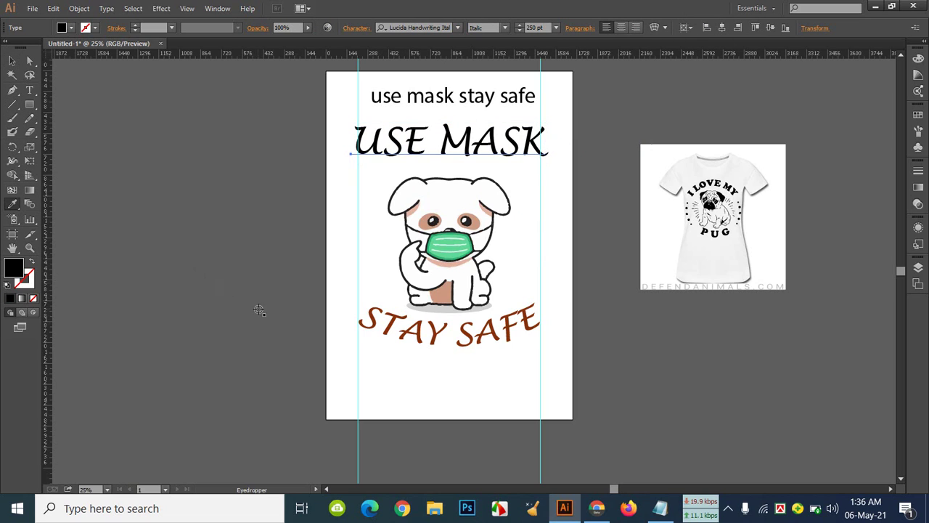
{"action": "left_click", "coordinate": [370, 320]}
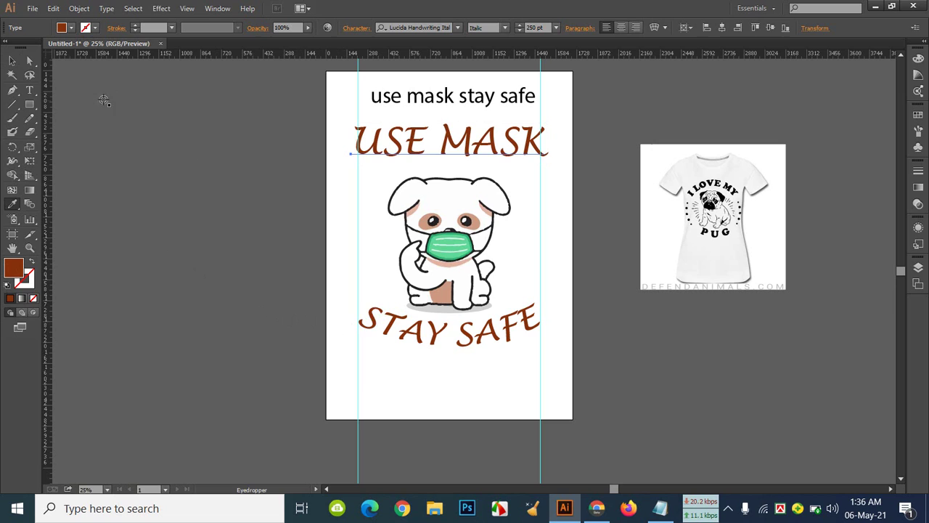
{"action": "key", "text": "v"}
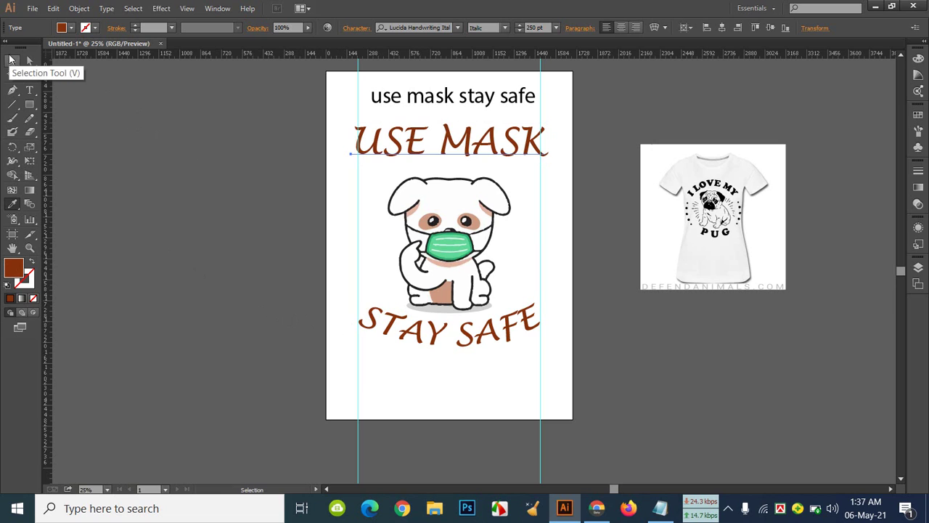
Warp the "USE MASK" text with a horizontal Arc envelope bent 30%
{"action": "left_click", "coordinate": [652, 28]}
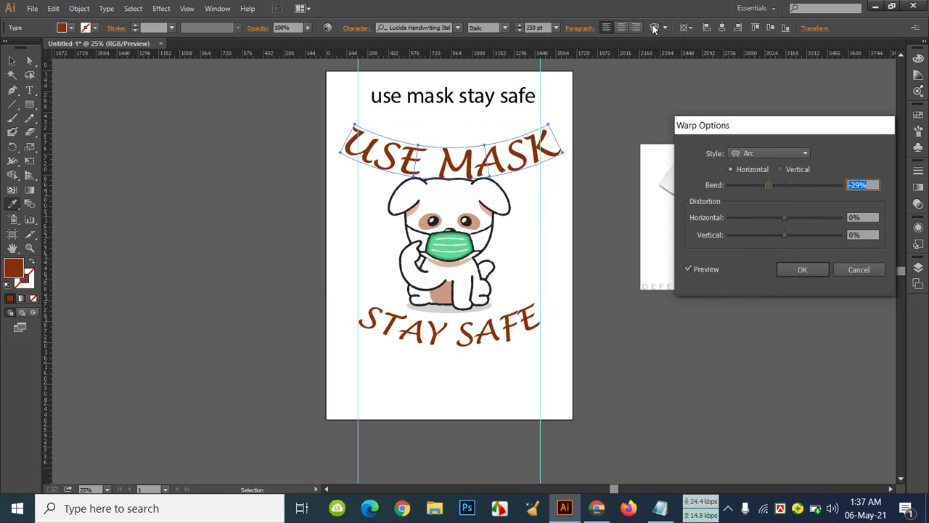
{"action": "key", "text": "shift+Down"}
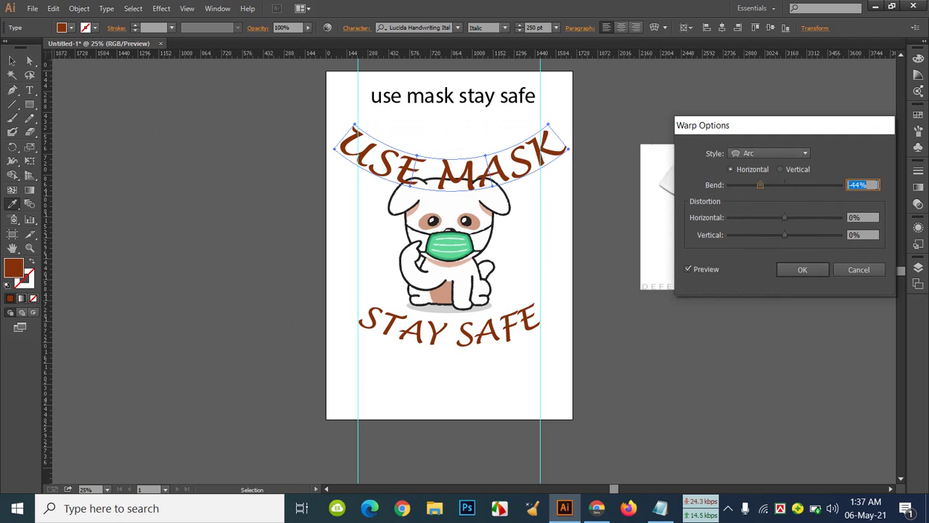
{"action": "key", "text": "shift+Up"}
{"action": "key", "text": "shift+Up"}
{"action": "key", "text": "shift+Up"}
{"action": "key", "text": "Up"}
{"action": "key", "text": "Up"}
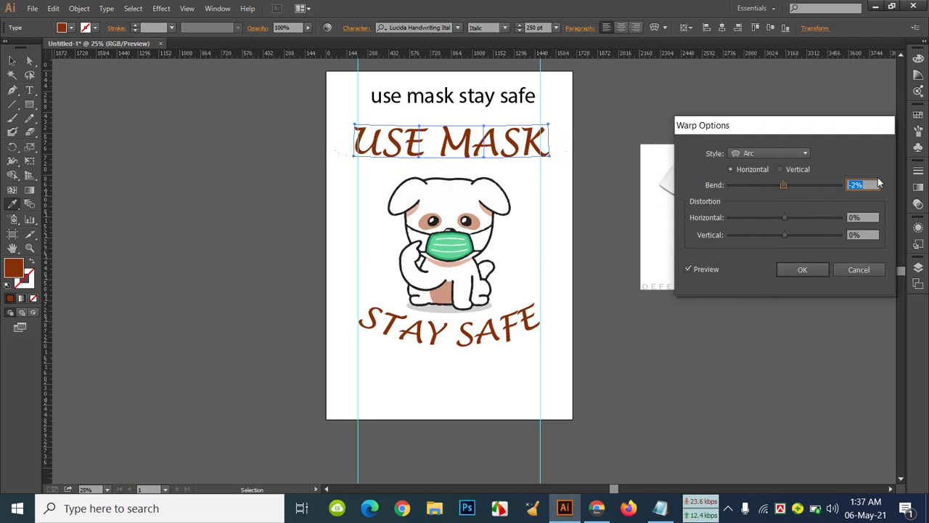
{"action": "key", "text": "shift+Up"}
{"action": "key", "text": "shift+Up"}
{"action": "key", "text": "shift+Up"}
{"action": "key", "text": "Up"}
{"action": "key", "text": "Up"}
{"action": "key", "text": "Up"}
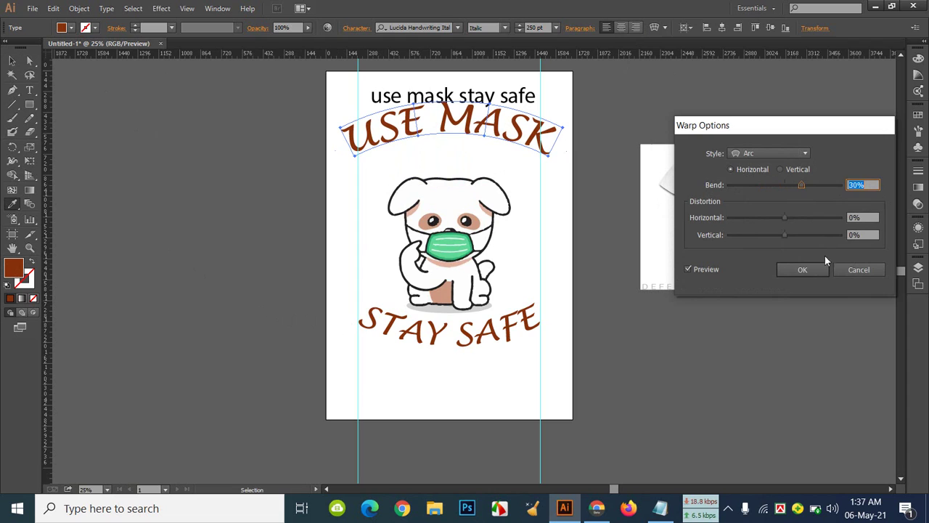
{"action": "left_click", "coordinate": [797, 269]}
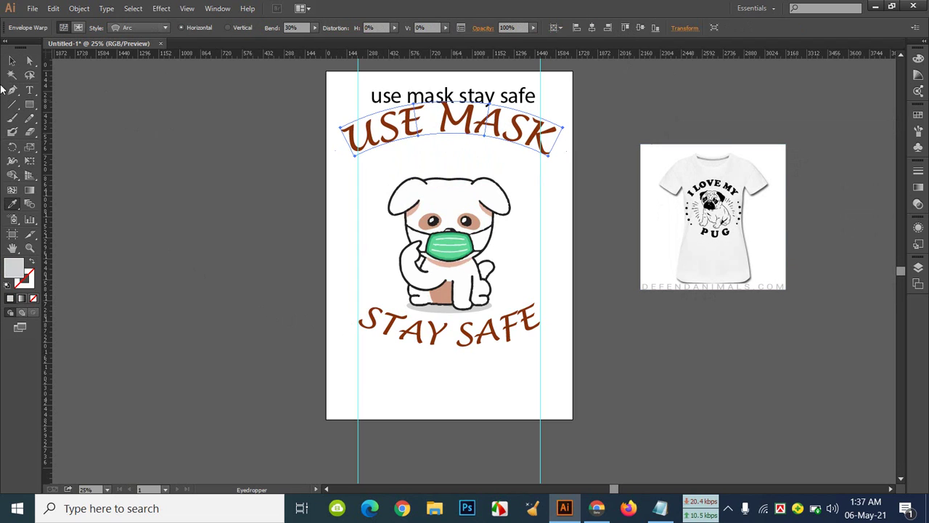
Lower the arched "USE MASK" onto the dog's head, scale it to fit between the guides and center it horizontally on the artboard
{"action": "key", "text": "v"}
{"action": "left_click_drag", "start_coordinate": [458, 128], "coordinate": [458, 151]}
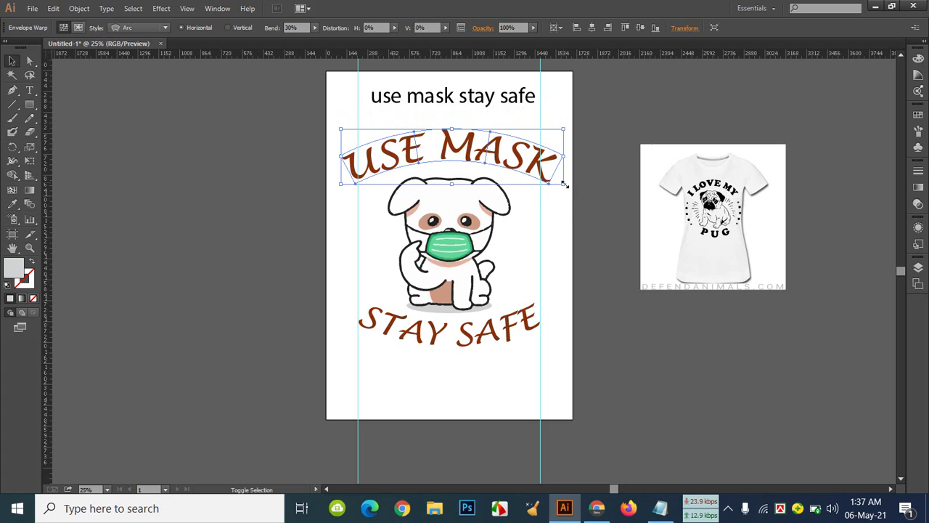
{"action": "left_click_drag", "start_coordinate": [565, 186], "coordinate": [549, 174]}
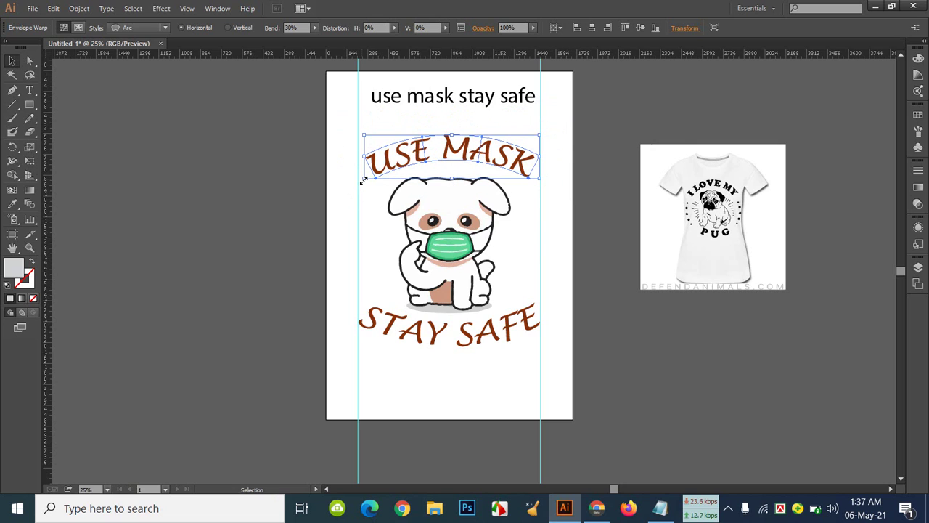
{"action": "left_click_drag", "start_coordinate": [361, 182], "coordinate": [355, 181]}
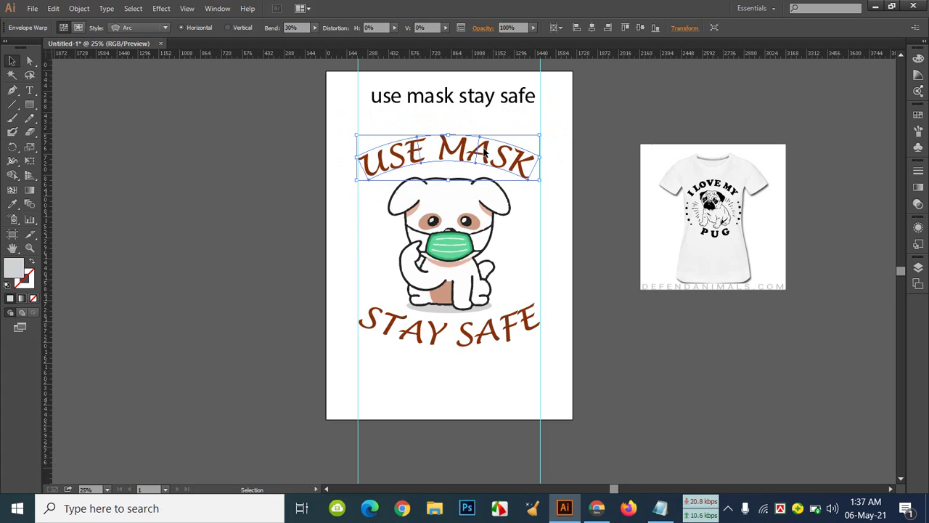
{"action": "left_click", "coordinate": [591, 27]}
{"action": "left_click", "coordinate": [595, 115]}
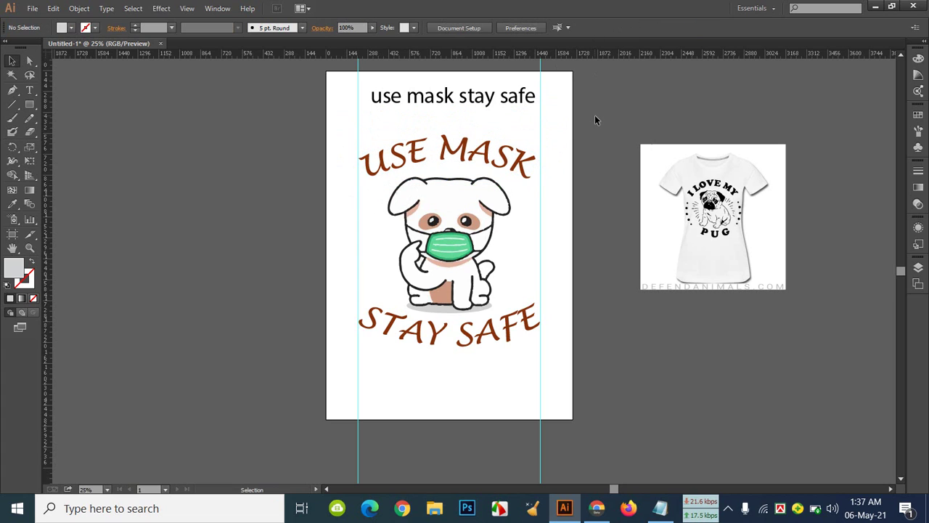
Nudge the arched "USE MASK" lettering slightly down so it sits closer around the dog's head, then deselect it
{"action": "left_click", "coordinate": [501, 155]}
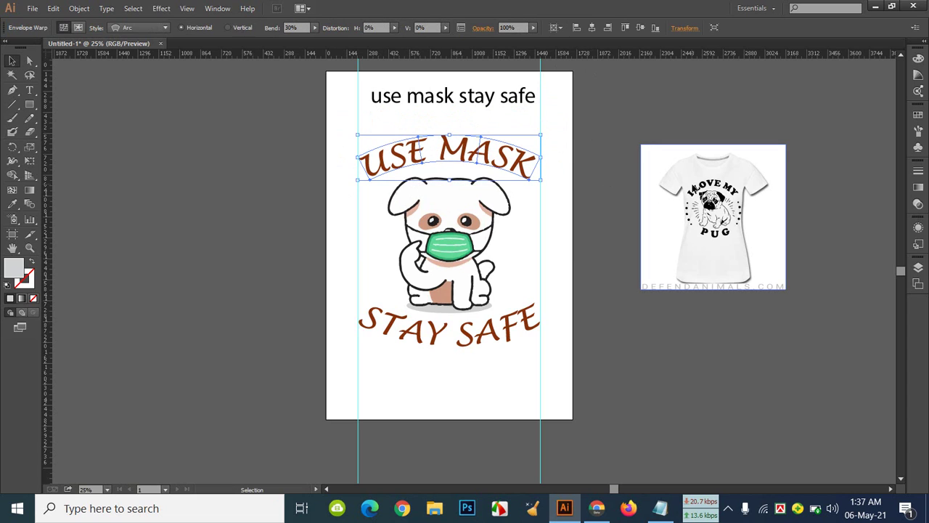
{"action": "key", "text": "Down"}
{"action": "key", "text": "Down"}
{"action": "key", "text": "Down"}
{"action": "key", "text": "Down"}
{"action": "key", "text": "Down"}
{"action": "key", "text": "Down"}
{"action": "key", "text": "Down"}
{"action": "key", "text": "Down"}
{"action": "key", "text": "Down"}
{"action": "key", "text": "Down"}
{"action": "key", "text": "Down"}
{"action": "key", "text": "Down"}
{"action": "key", "text": "Down"}
{"action": "key", "text": "Down"}
{"action": "key", "text": "Down"}
{"action": "key", "text": "Down"}
{"action": "key", "text": "Down"}
{"action": "key", "text": "Down"}
{"action": "key", "text": "Down"}
{"action": "key", "text": "Down"}
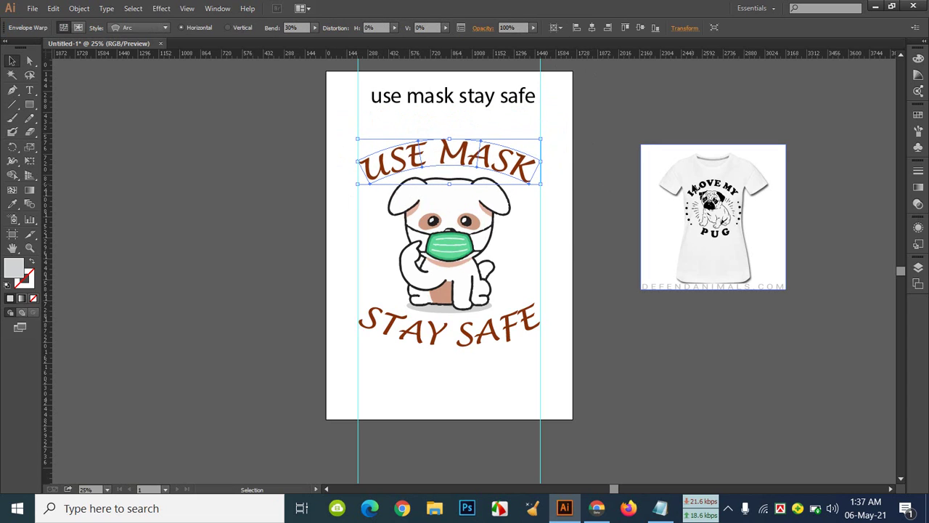
{"action": "key", "text": "Down"}
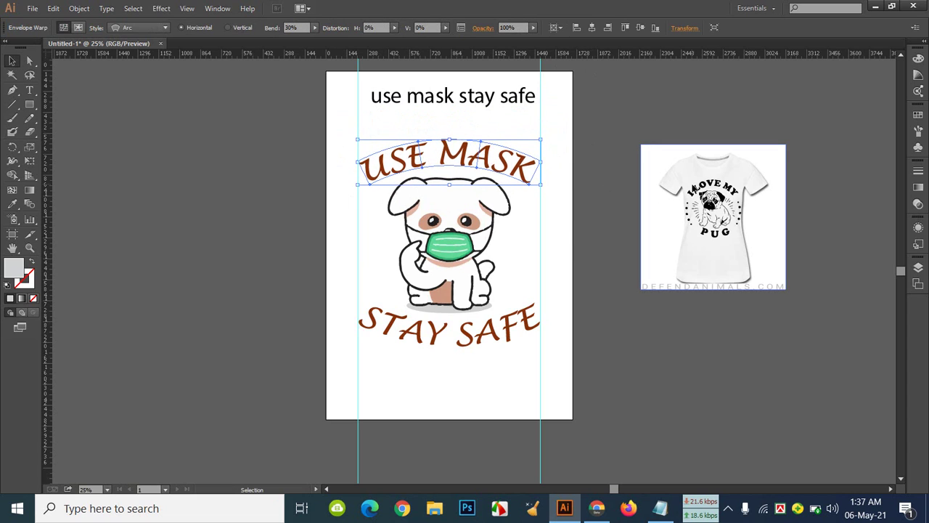
{"action": "left_click", "coordinate": [610, 192]}
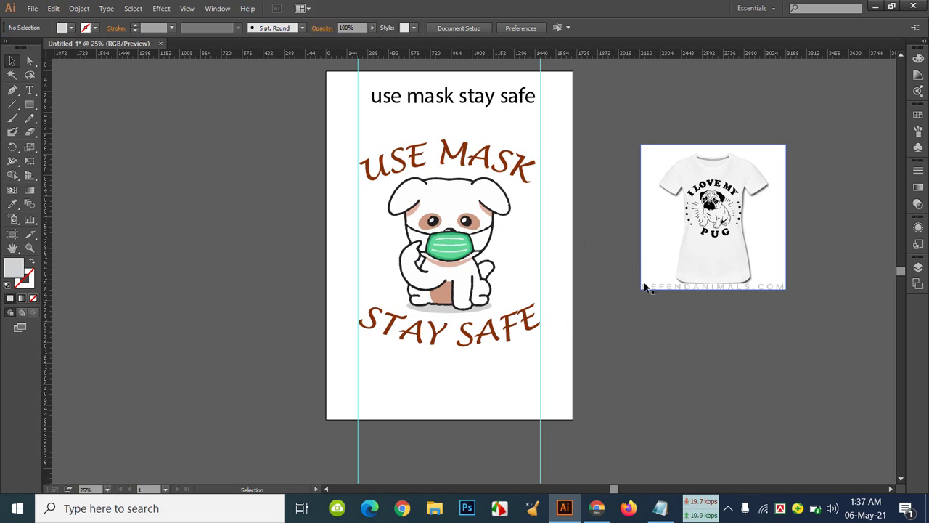
Move the plain "use mask stay safe" text off the artboard to above the pug T-shirt reference and deselect it
{"action": "left_click", "coordinate": [485, 102]}
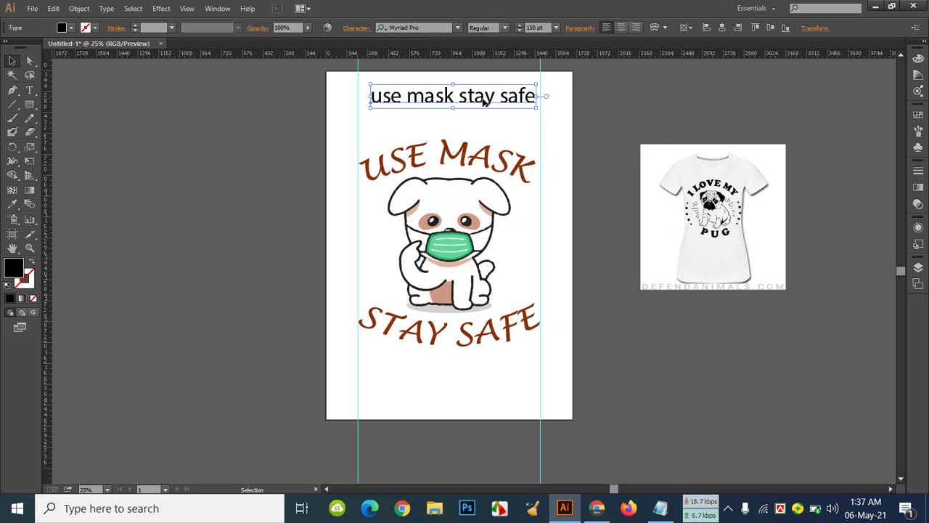
{"action": "left_click_drag", "start_coordinate": [484, 102], "coordinate": [779, 96]}
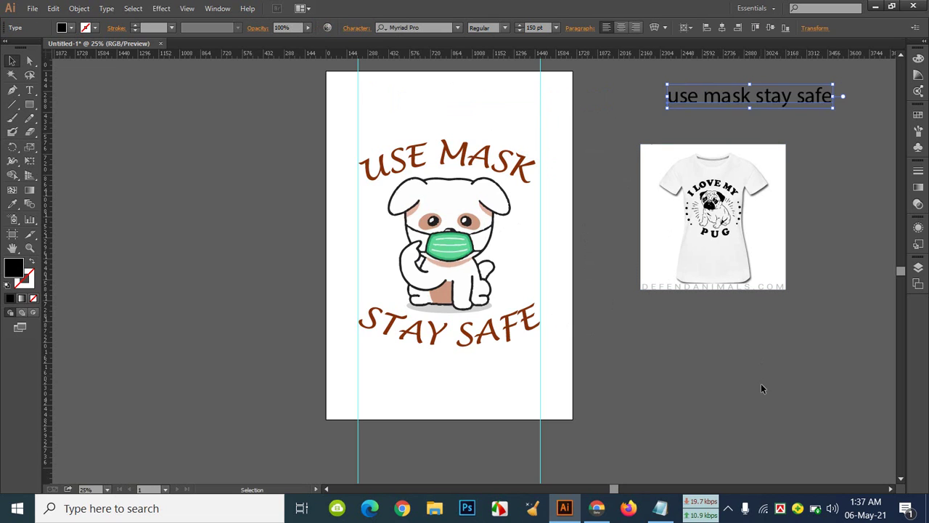
{"action": "left_click", "coordinate": [738, 328]}
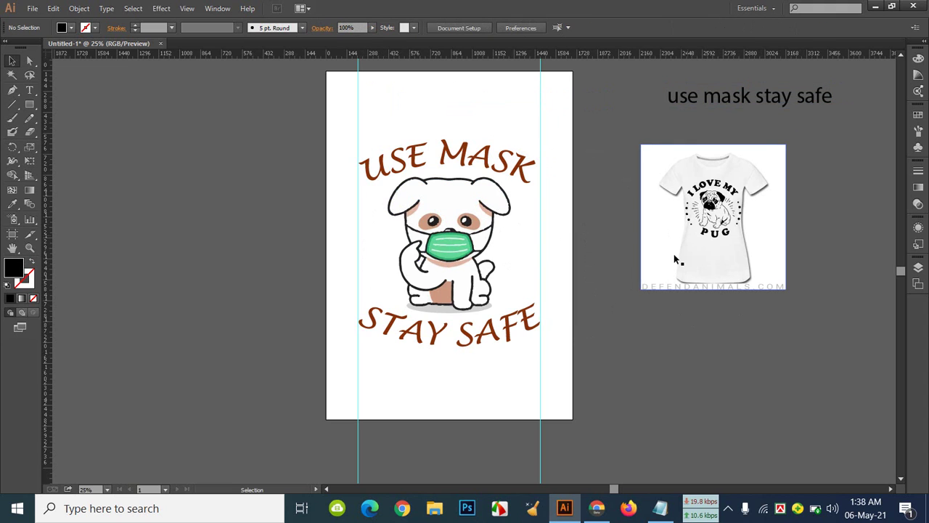
Switch to Chrome and open freepik.com in a new browser tab
{"action": "left_click", "coordinate": [597, 508]}
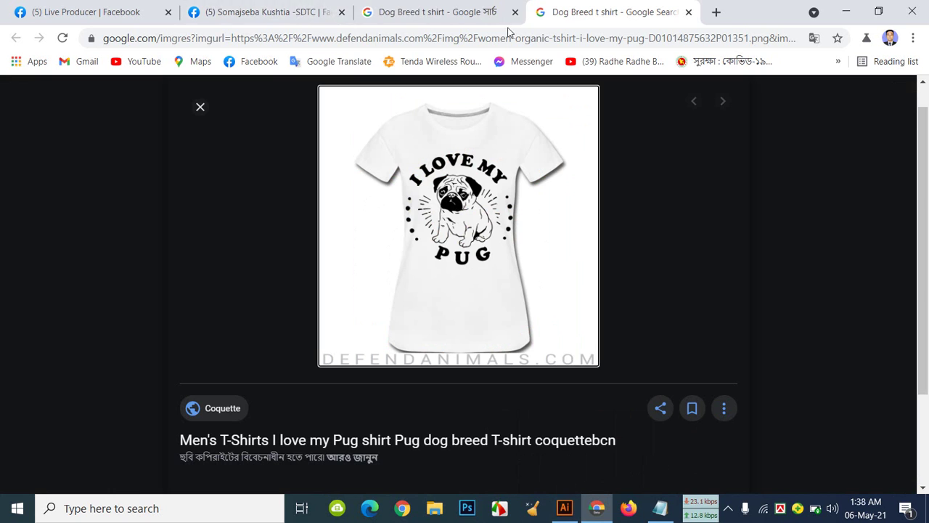
{"action": "left_click", "coordinate": [716, 12]}
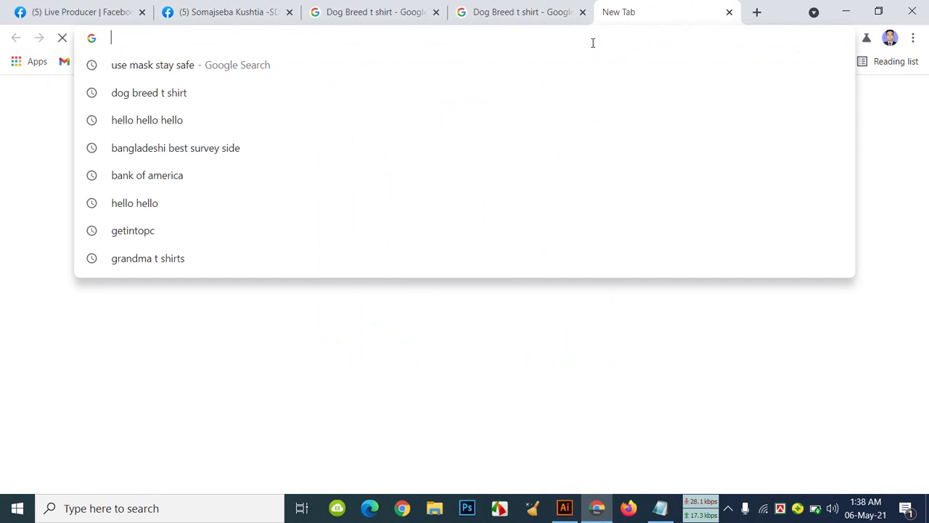
{"action": "type", "text": "FREEpik.com"}
{"action": "key", "text": "Return"}
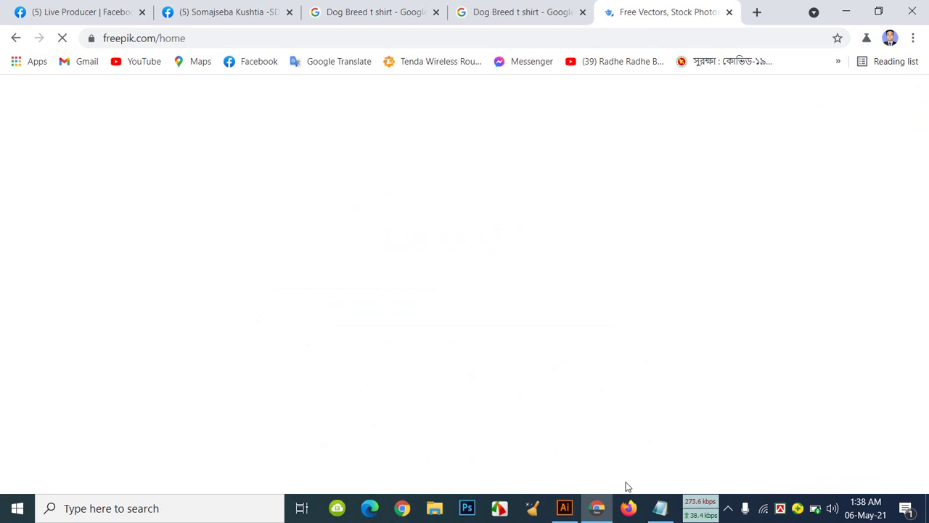
Switch to the browser and check the Facebook Live Producer and the Somajseba Kushtia -SDTC page
{"action": "left_click", "coordinate": [597, 508]}
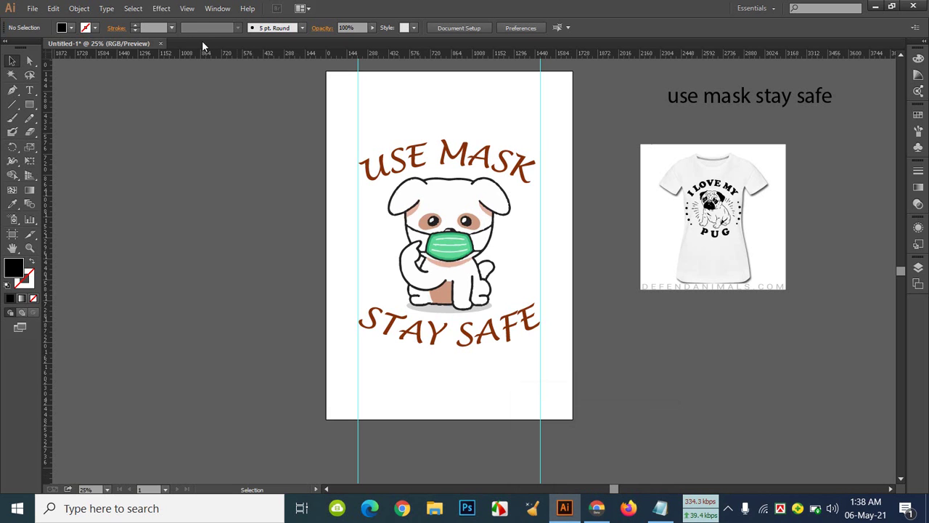
{"action": "left_click", "coordinate": [597, 507]}
{"action": "left_click", "coordinate": [61, 13]}
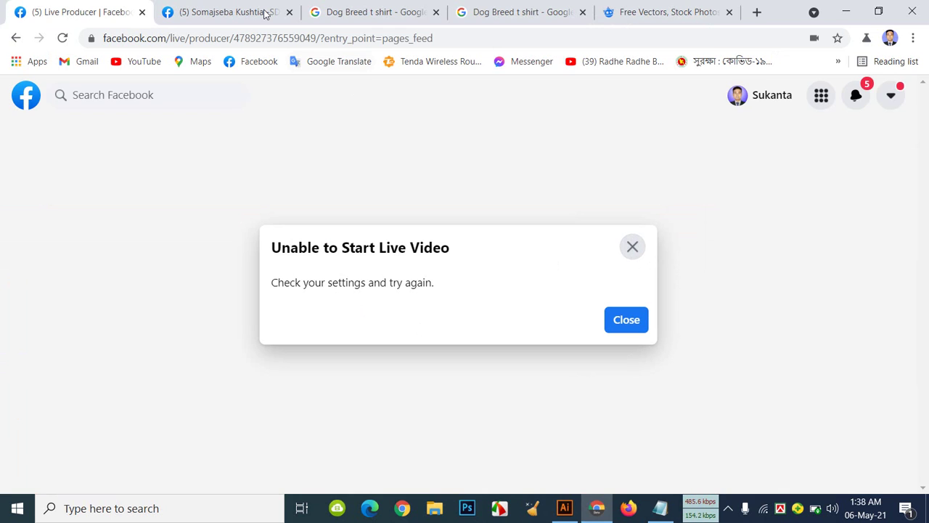
{"action": "left_click", "coordinate": [240, 13]}
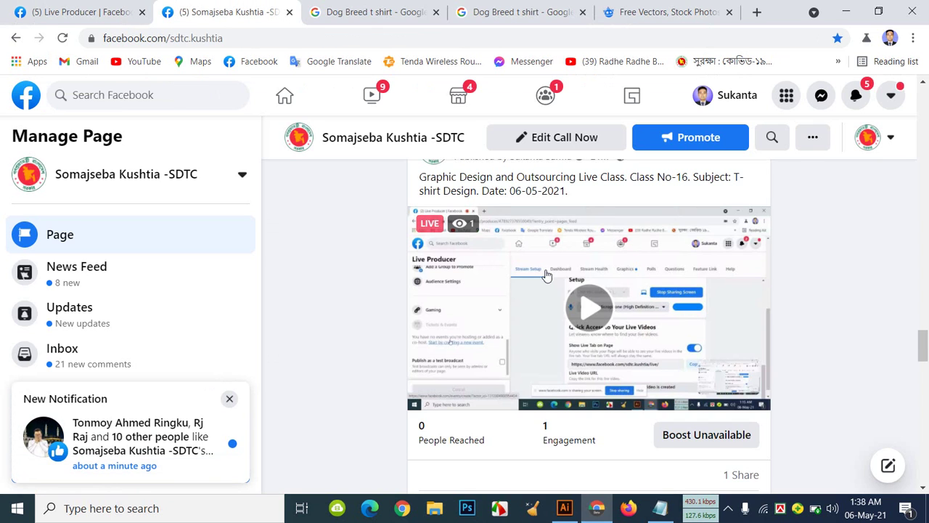
{"action": "scroll", "coordinate": [509, 254], "scroll_direction": "up", "scroll_amount": 2}
Search all resources on Freepik for "ORNAMENTS"
{"action": "left_click", "coordinate": [661, 12]}
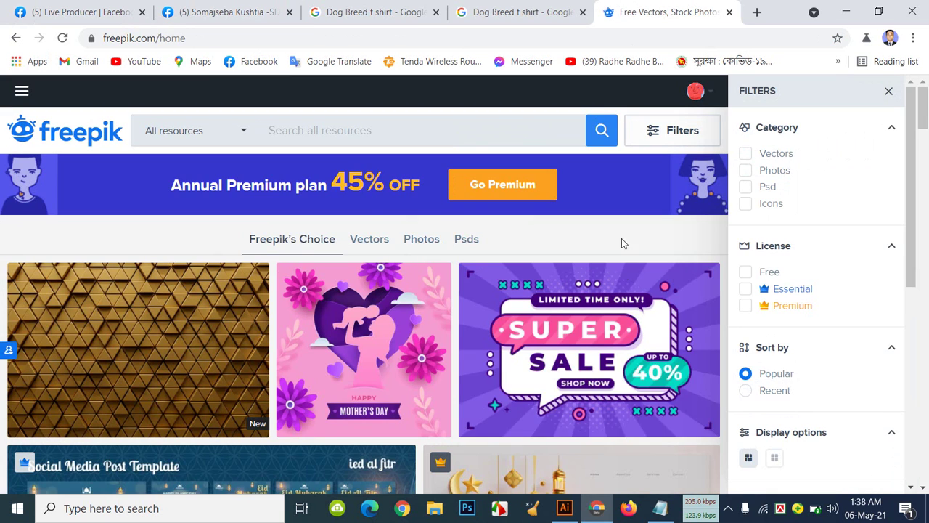
{"action": "scroll", "coordinate": [436, 280], "scroll_direction": "down", "scroll_amount": 4}
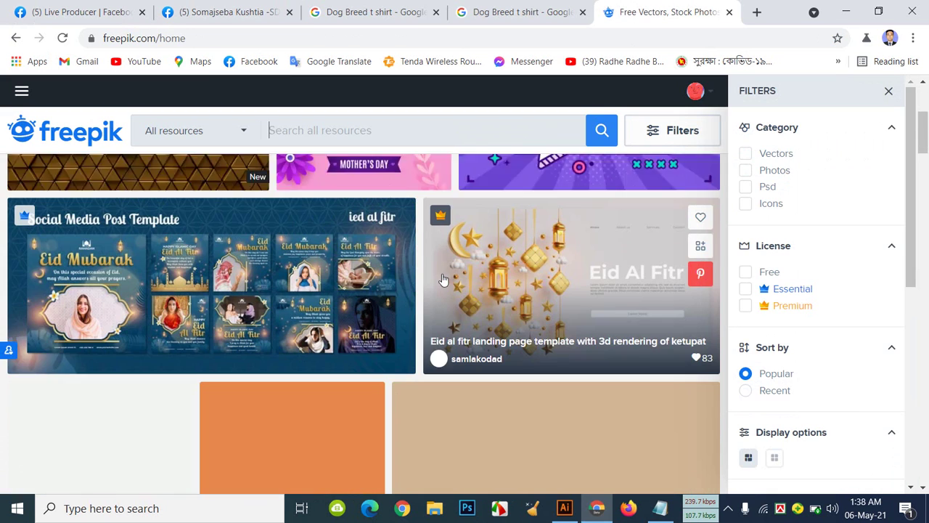
{"action": "scroll", "coordinate": [442, 278], "scroll_direction": "up", "scroll_amount": 4}
{"action": "scroll", "coordinate": [442, 278], "scroll_direction": "up", "scroll_amount": 1}
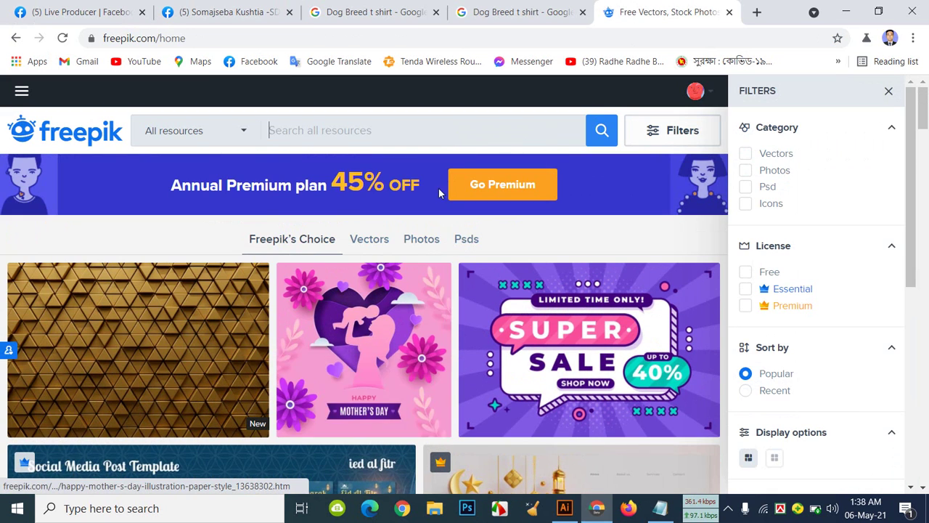
{"action": "left_click", "coordinate": [437, 136]}
{"action": "type", "text": "O"}
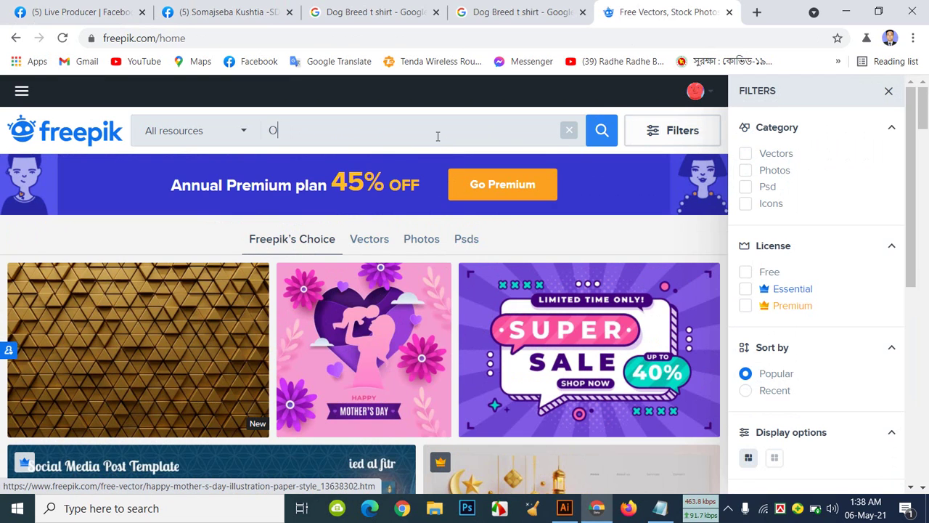
{"action": "type", "text": "RNAMENTS"}
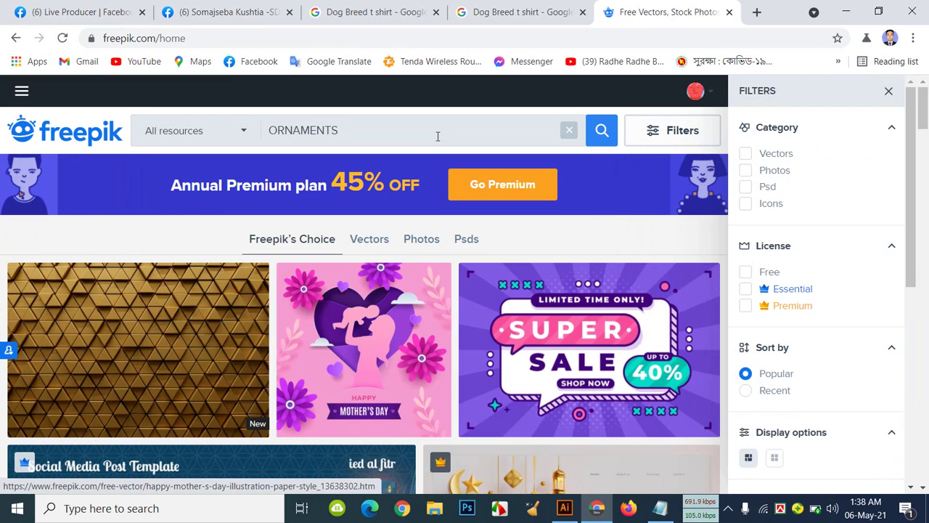
{"action": "key", "text": "Return"}
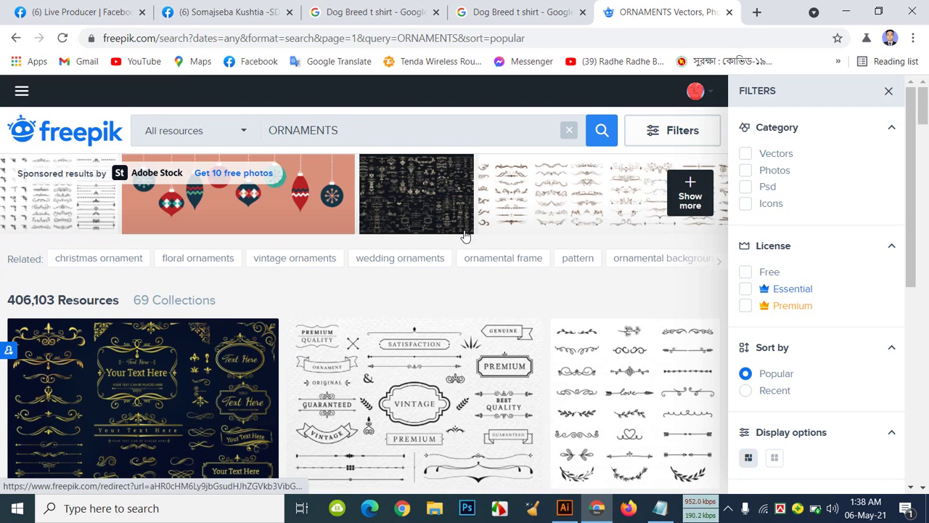
Open the premium quality banner collection from the ornament results in a new tab
{"action": "scroll", "coordinate": [465, 236], "scroll_direction": "down", "scroll_amount": 1}
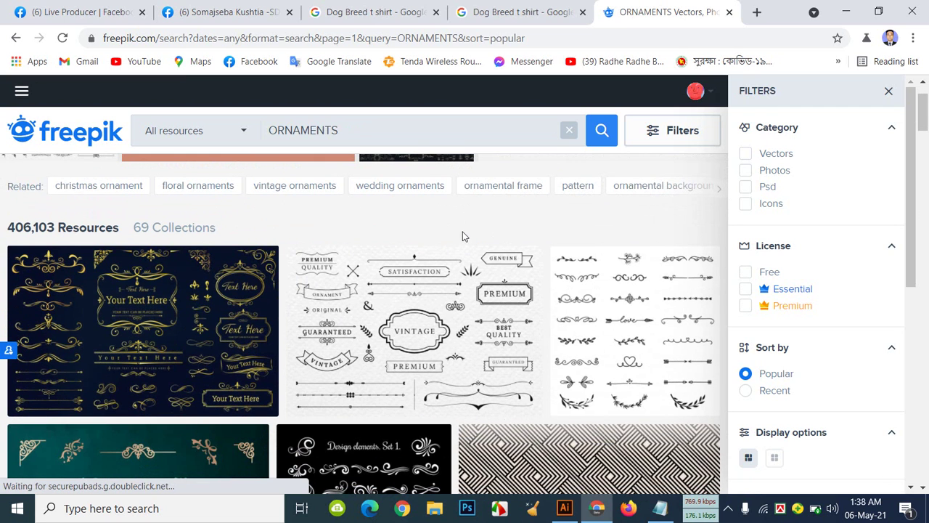
{"action": "scroll", "coordinate": [458, 233], "scroll_direction": "down", "scroll_amount": 2}
{"action": "right_click", "coordinate": [443, 206]}
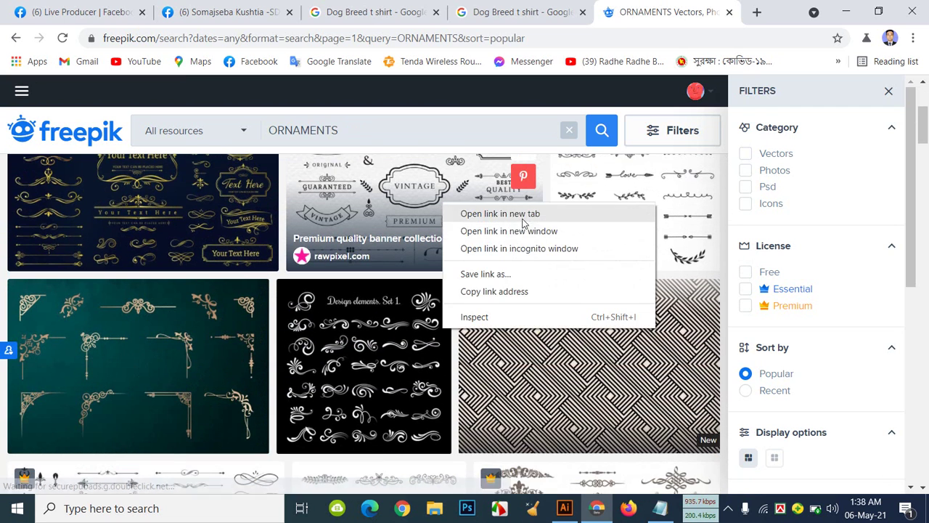
{"action": "left_click", "coordinate": [500, 213]}
Find the "100 Vector Mandalas" set further down the ornament results and open it in a new tab
{"action": "scroll", "coordinate": [508, 217], "scroll_direction": "down", "scroll_amount": 4}
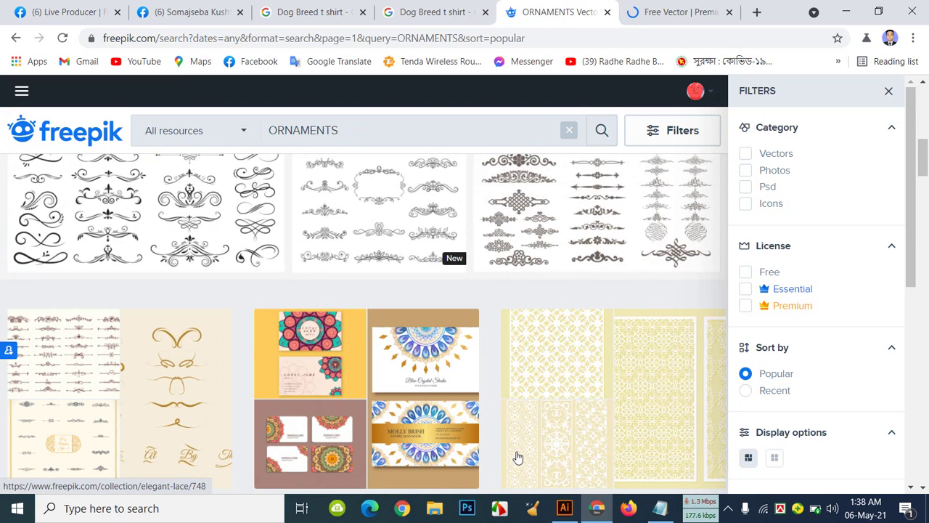
{"action": "scroll", "coordinate": [378, 271], "scroll_direction": "down", "scroll_amount": 4}
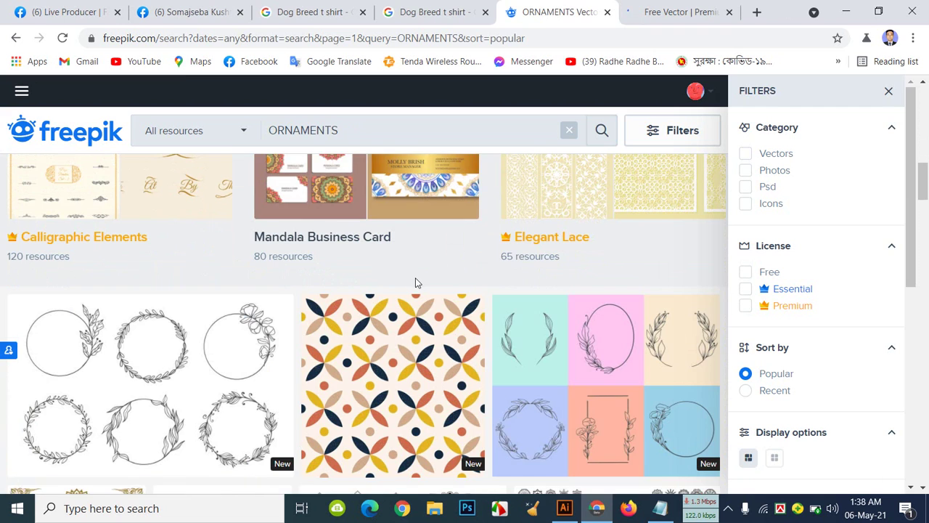
{"action": "scroll", "coordinate": [415, 284], "scroll_direction": "down", "scroll_amount": 3}
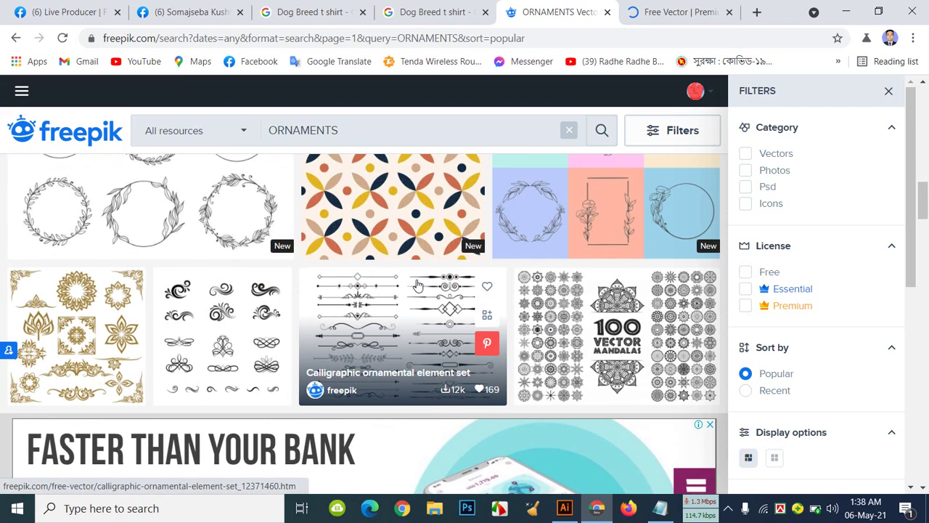
{"action": "right_click", "coordinate": [553, 305]}
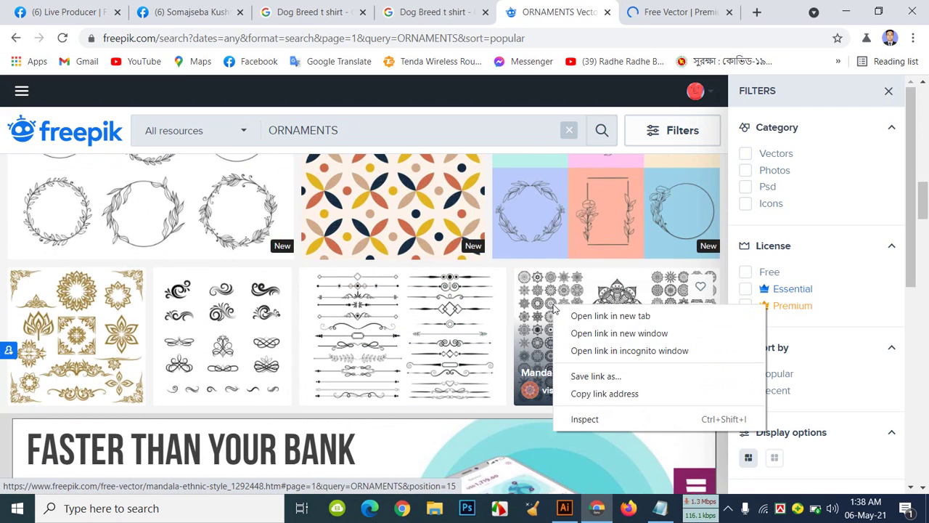
{"action": "left_click", "coordinate": [609, 315]}
Examine the banners, frames and divider lines in the premium quality banner collection's preview
{"action": "left_click", "coordinate": [585, 13]}
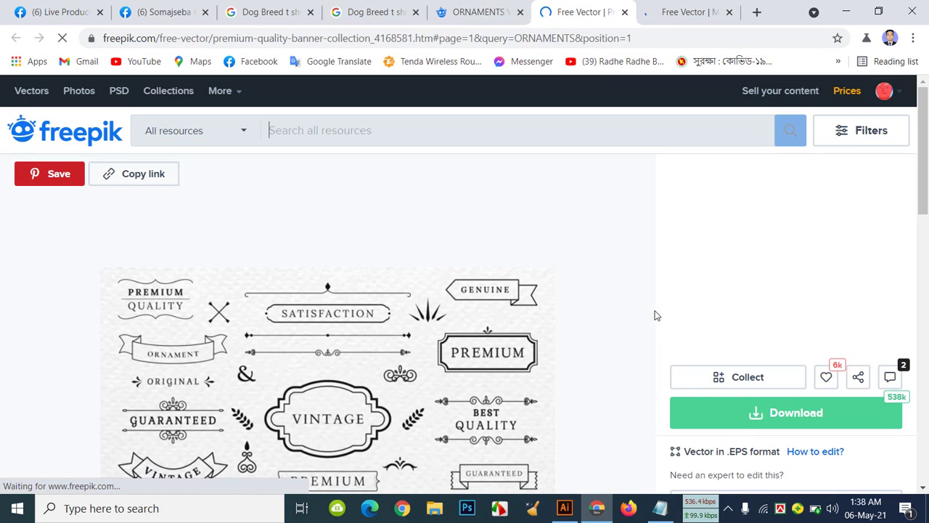
{"action": "scroll", "coordinate": [601, 287], "scroll_direction": "down", "scroll_amount": 2}
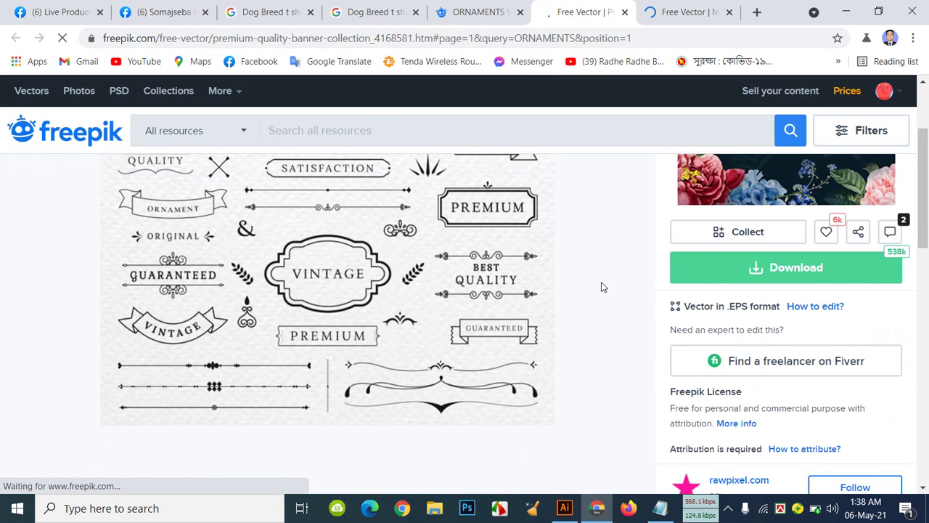
{"action": "scroll", "coordinate": [601, 285], "scroll_direction": "down", "scroll_amount": 2}
{"action": "scroll", "coordinate": [601, 285], "scroll_direction": "up", "scroll_amount": 3}
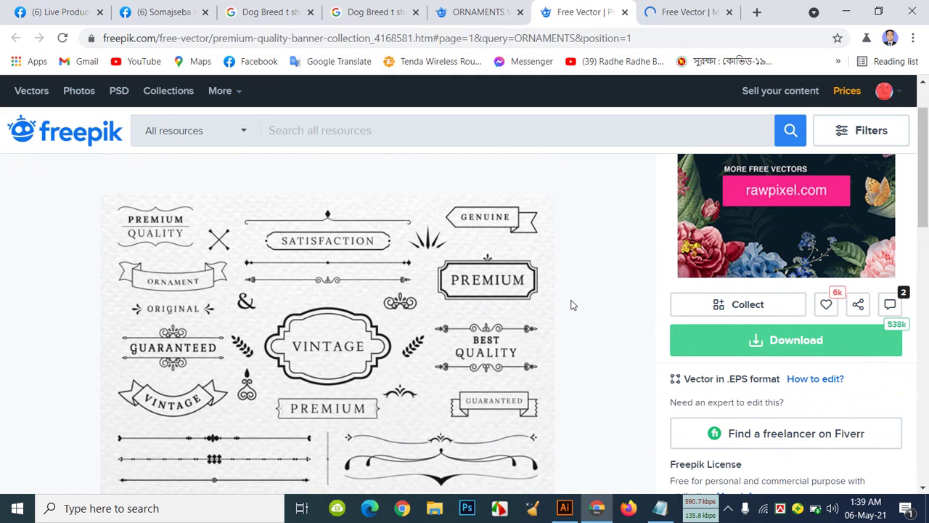
{"action": "scroll", "coordinate": [563, 334], "scroll_direction": "down", "scroll_amount": 2}
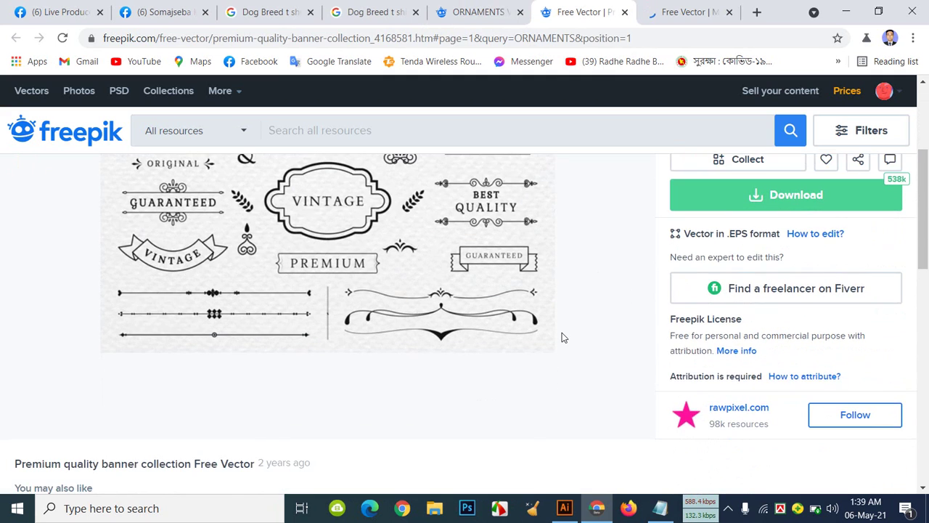
{"action": "scroll", "coordinate": [562, 336], "scroll_direction": "up", "scroll_amount": 3}
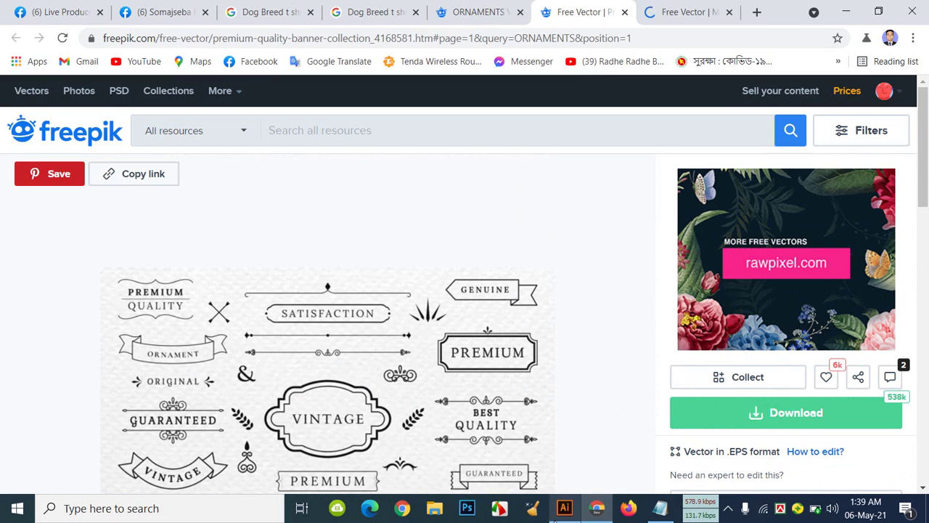
Switch to Illustrator and draw a vertical line about 121 px long on the empty canvas left of the artboard
{"action": "left_click", "coordinate": [563, 509]}
{"action": "left_click", "coordinate": [561, 512]}
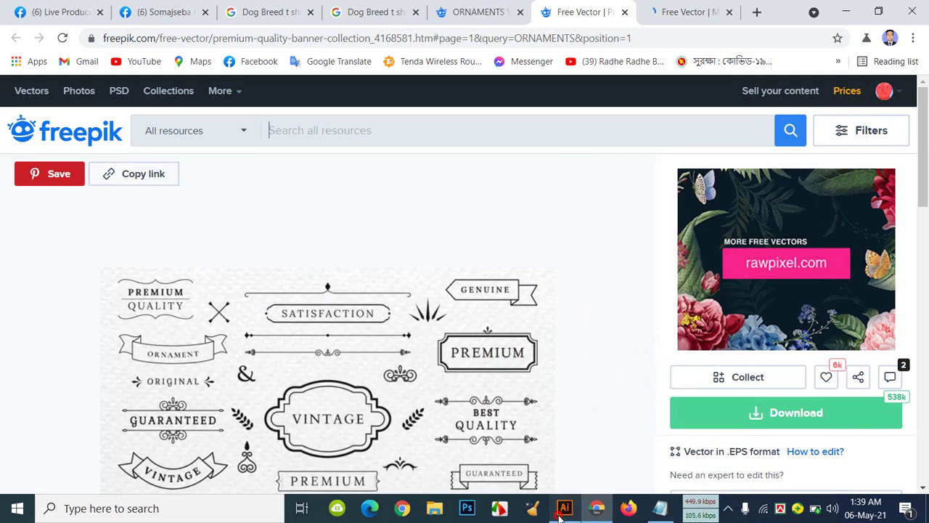
{"action": "left_click", "coordinate": [561, 512]}
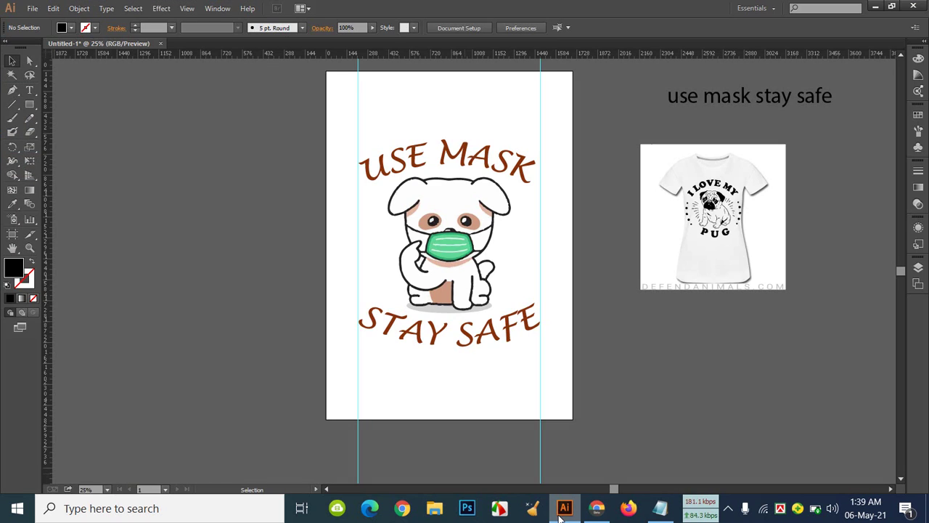
{"action": "left_click", "coordinate": [564, 510]}
{"action": "left_click", "coordinate": [564, 509]}
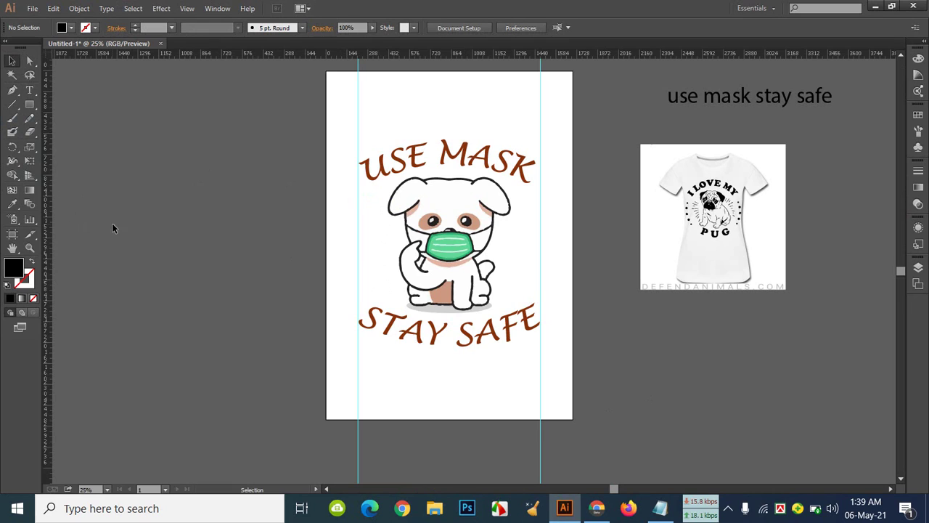
{"action": "left_click", "coordinate": [12, 104]}
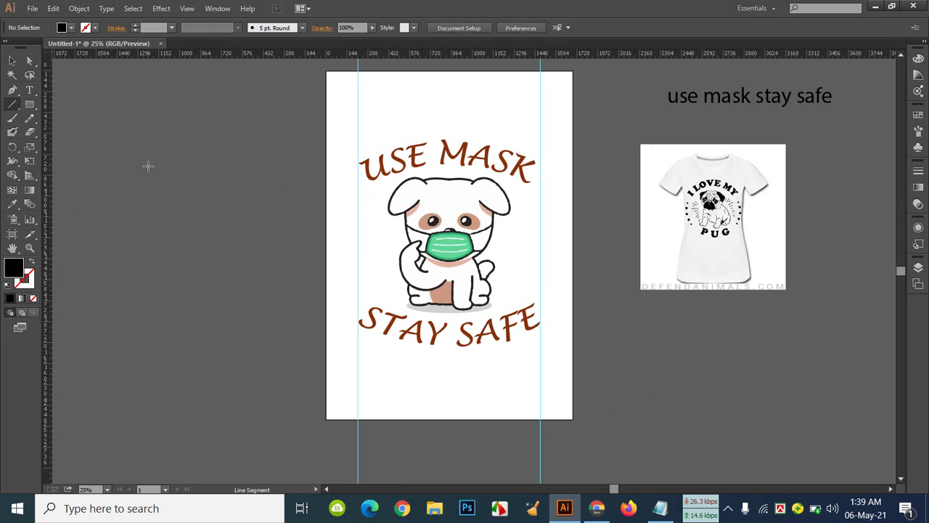
{"action": "left_click_drag", "start_coordinate": [147, 164], "coordinate": [147, 180]}
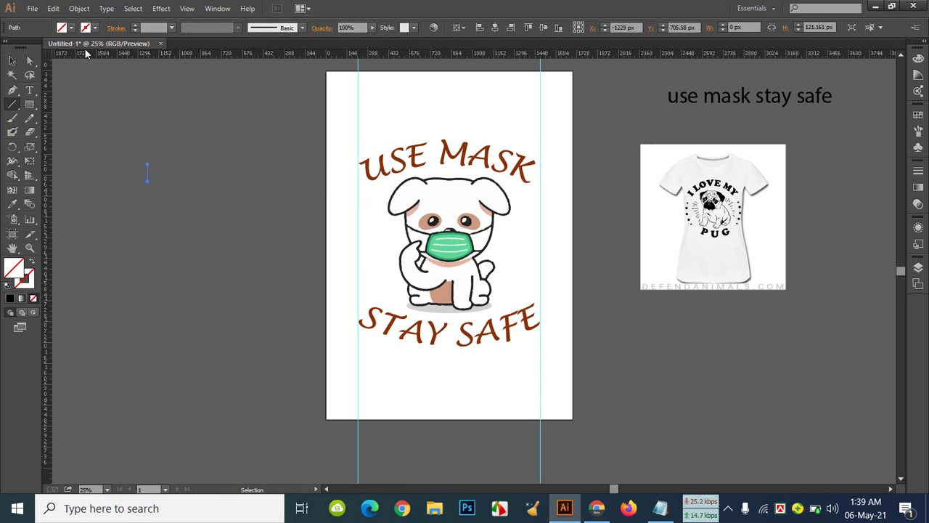
Give the short vertical line a white fill and a 10 pt white stroke
{"action": "left_click", "coordinate": [72, 28]}
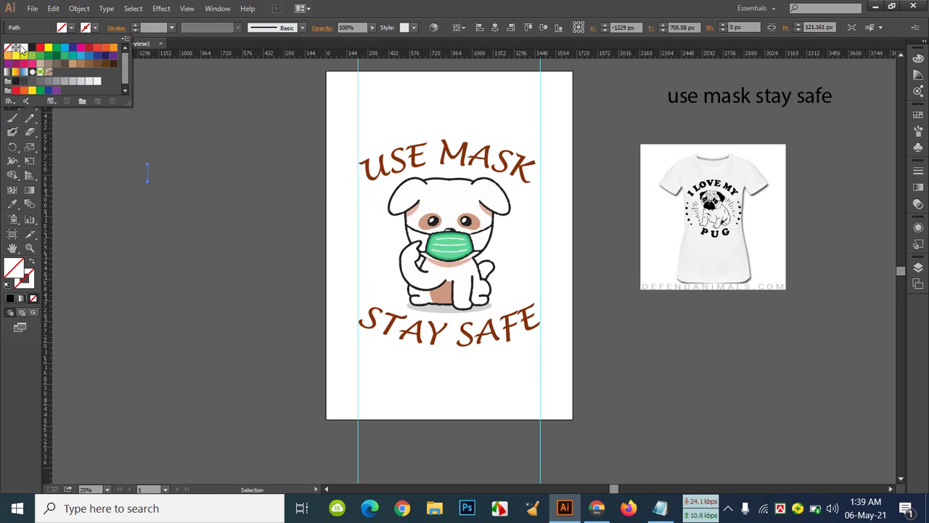
{"action": "left_click", "coordinate": [24, 48]}
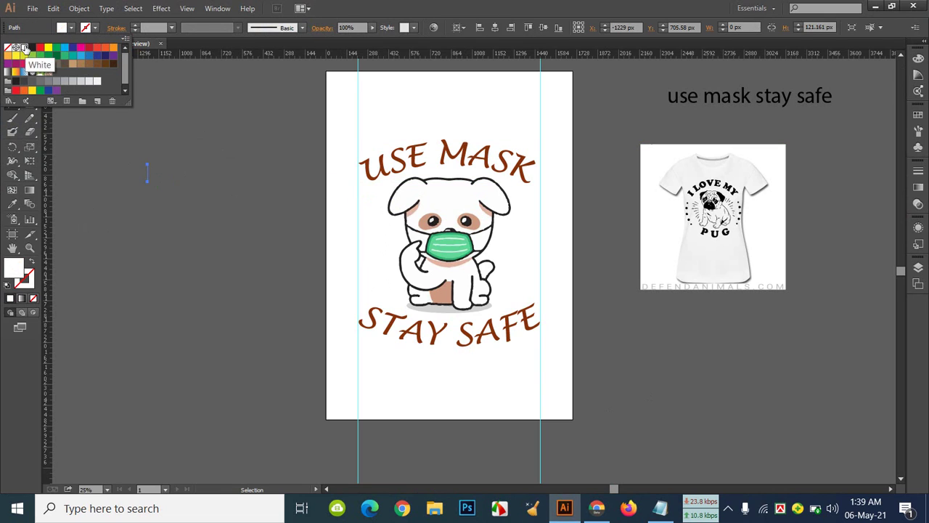
{"action": "left_click", "coordinate": [135, 25]}
{"action": "left_click", "coordinate": [135, 25]}
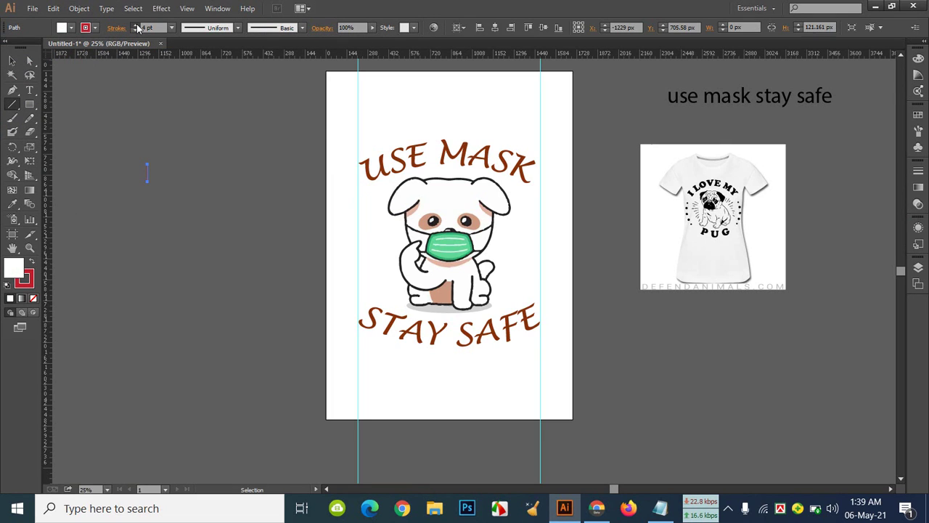
{"action": "left_click", "coordinate": [95, 27]}
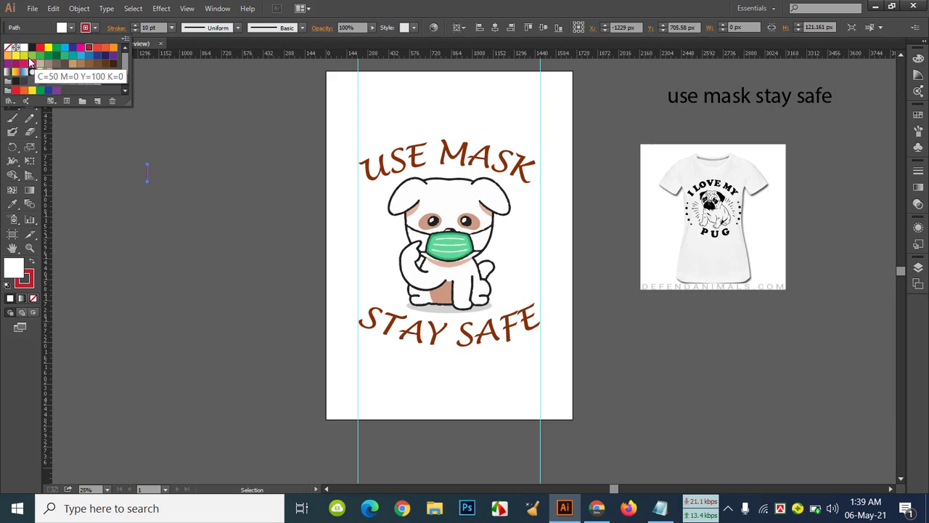
{"action": "left_click", "coordinate": [24, 48]}
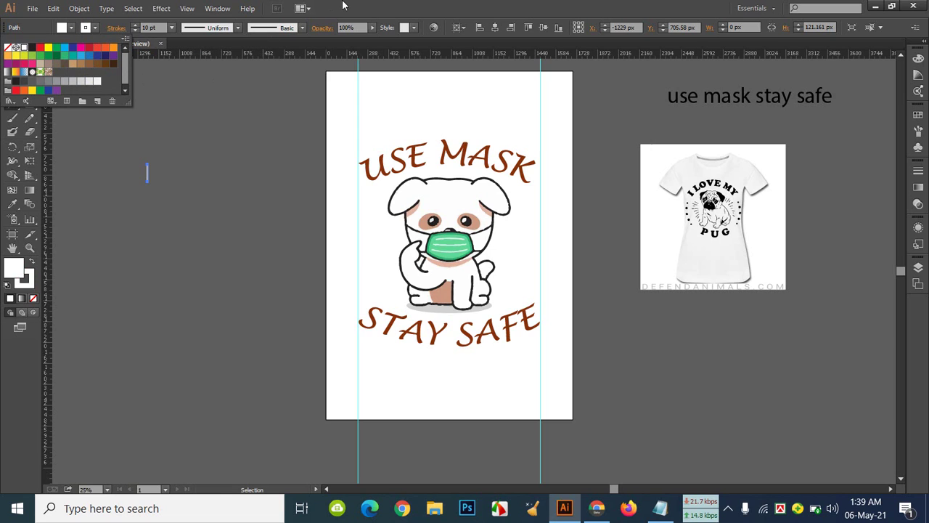
{"action": "key", "text": "backslash"}
{"action": "left_click", "coordinate": [265, 138]}
{"action": "left_click", "coordinate": [491, 287]}
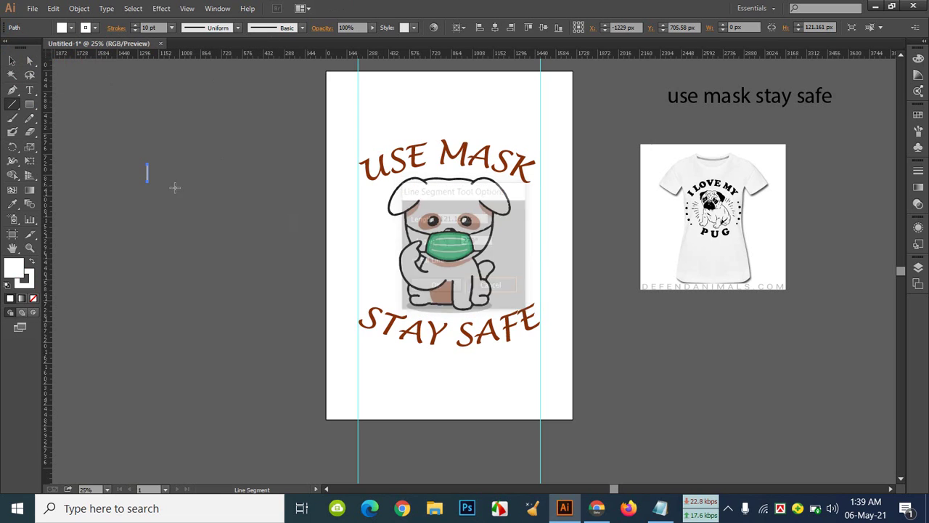
Move the white line down and closer to the artboard, to about X -669 px, Y 1307 px, and deselect it
{"action": "left_click", "coordinate": [13, 61]}
{"action": "left_click", "coordinate": [245, 154]}
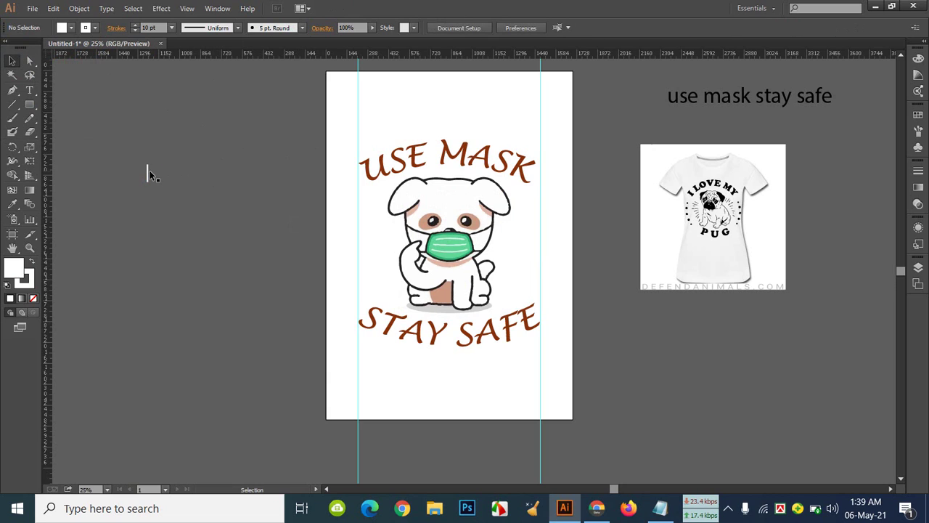
{"action": "left_click_drag", "start_coordinate": [150, 173], "coordinate": [189, 233]}
{"action": "left_click", "coordinate": [226, 250]}
{"action": "left_click_drag", "start_coordinate": [189, 232], "coordinate": [229, 263]}
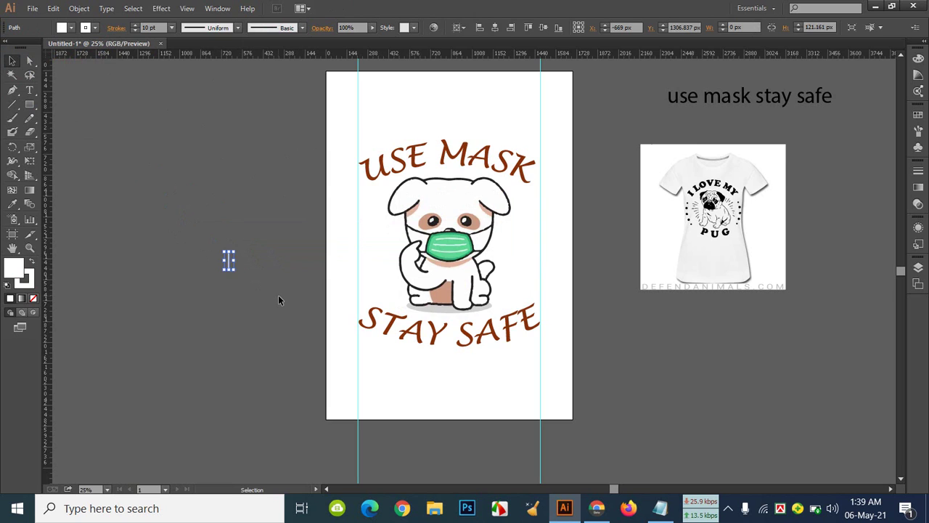
{"action": "key", "text": "ctrl+plus"}
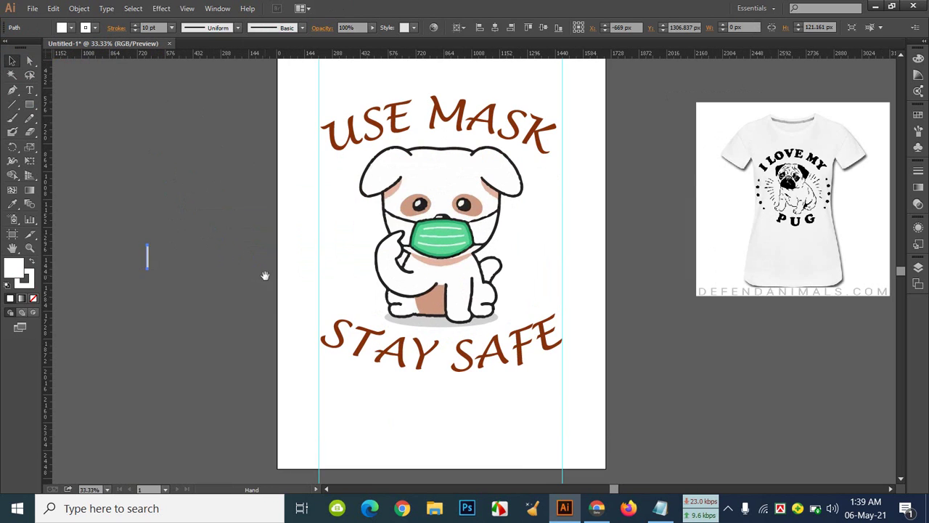
{"action": "left_click_drag", "start_coordinate": [266, 274], "coordinate": [345, 283]}
{"action": "left_click", "coordinate": [335, 295]}
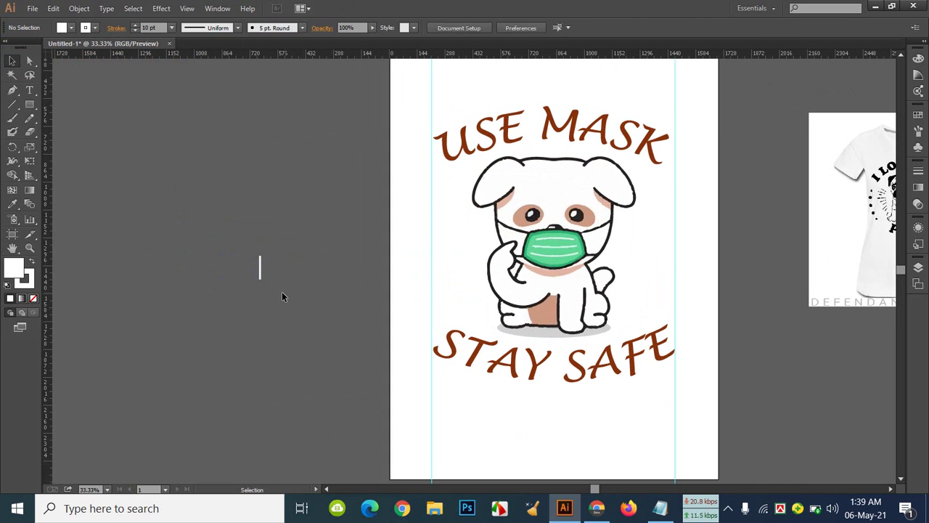
Lengthen the vertical white line to about 339 px and place it at about X -710 px, Y 901 px
{"action": "left_click_drag", "start_coordinate": [261, 273], "coordinate": [253, 156]}
{"action": "left_click", "coordinate": [320, 215]}
{"action": "left_click", "coordinate": [253, 211]}
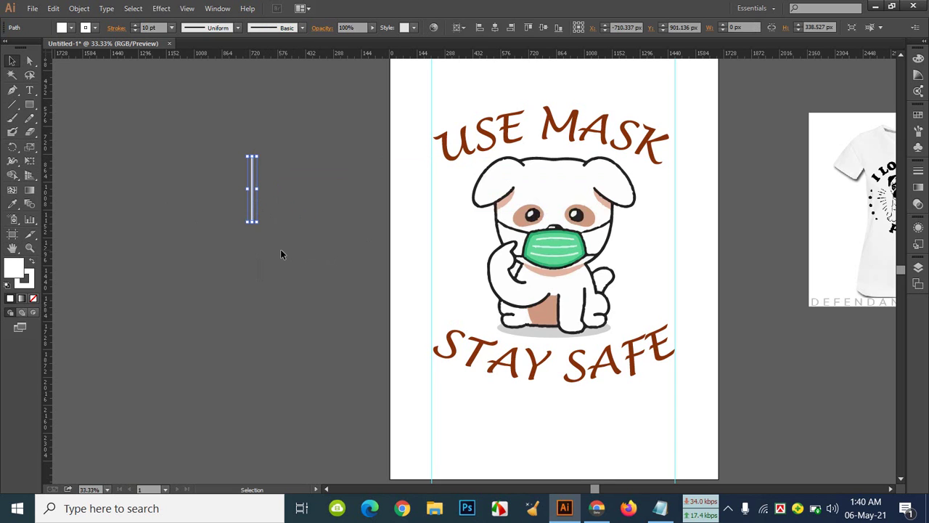
Duplicate the white line about 75 px to its right and tilt the copy clockwise to span about 67 by 332 px
{"action": "left_click", "coordinate": [604, 509]}
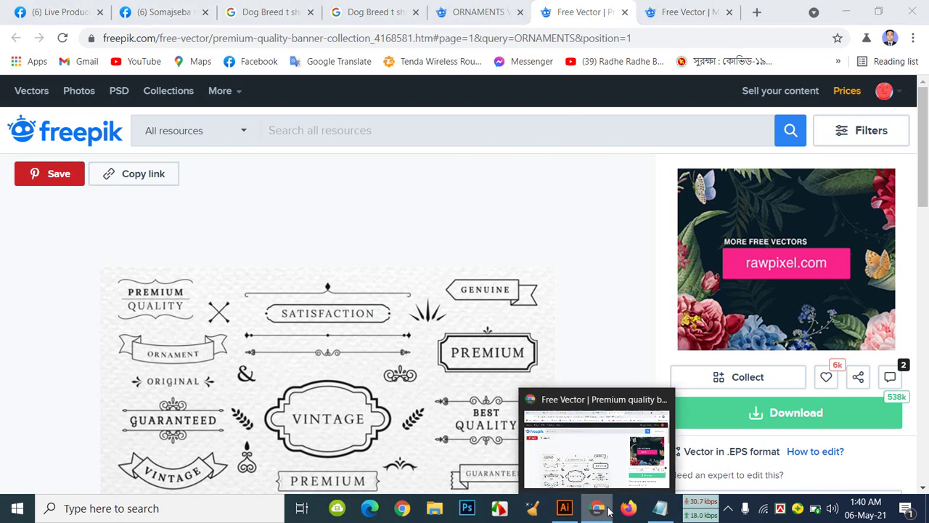
{"action": "left_click", "coordinate": [608, 510]}
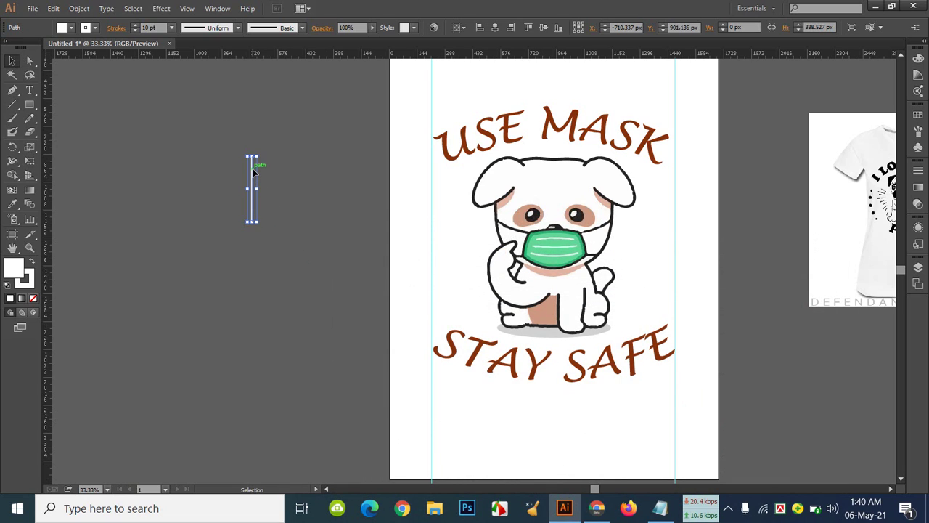
{"action": "left_click_drag", "start_coordinate": [253, 171], "coordinate": [267, 172]}
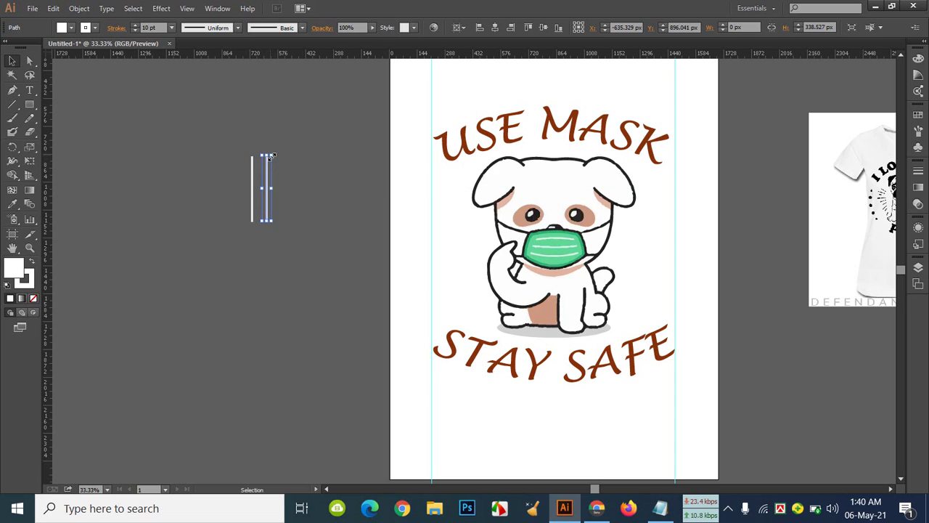
{"action": "left_click_drag", "start_coordinate": [278, 152], "coordinate": [282, 155]}
{"action": "left_click", "coordinate": [351, 214]}
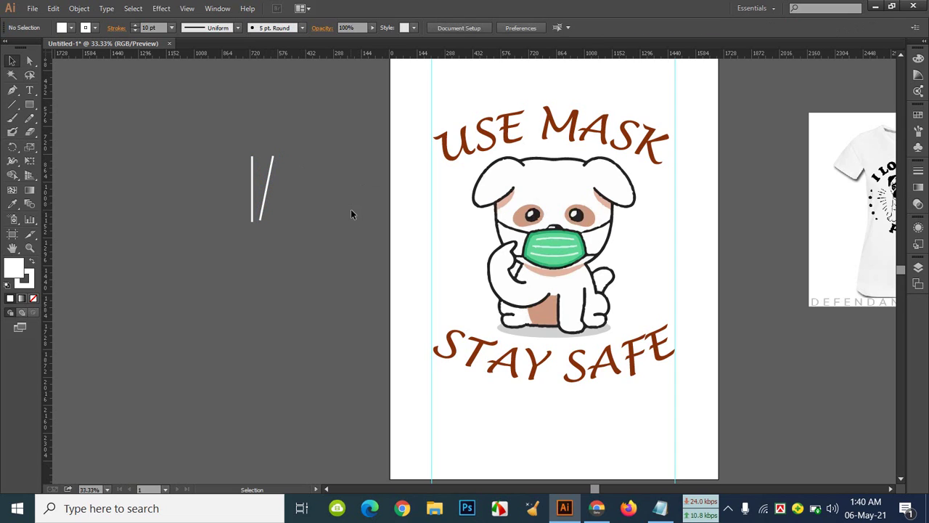
Nudge the tilted line slightly right and down to about X -632 px, Y 912 px
{"action": "left_click", "coordinate": [271, 176]}
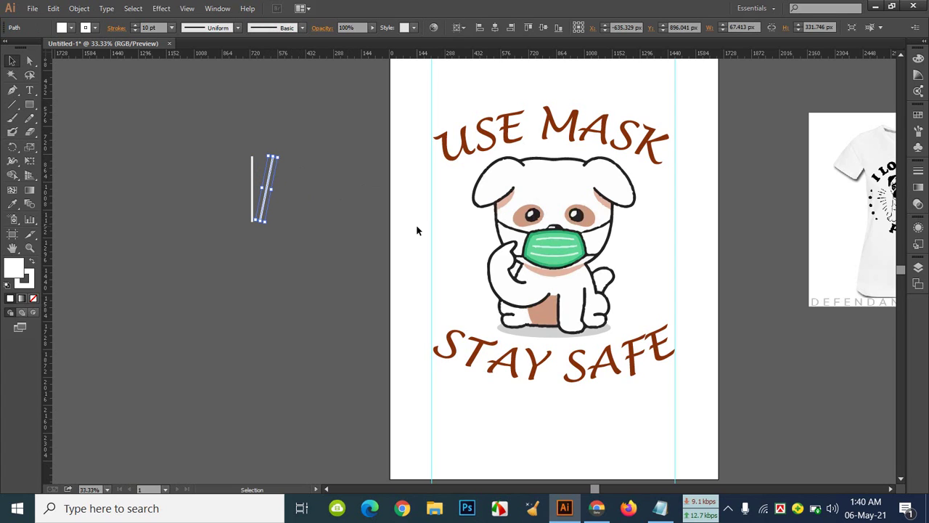
{"action": "key", "text": "Right"}
{"action": "key", "text": "Right"}
{"action": "key", "text": "Right"}
{"action": "key", "text": "Down"}
{"action": "key", "text": "Down"}
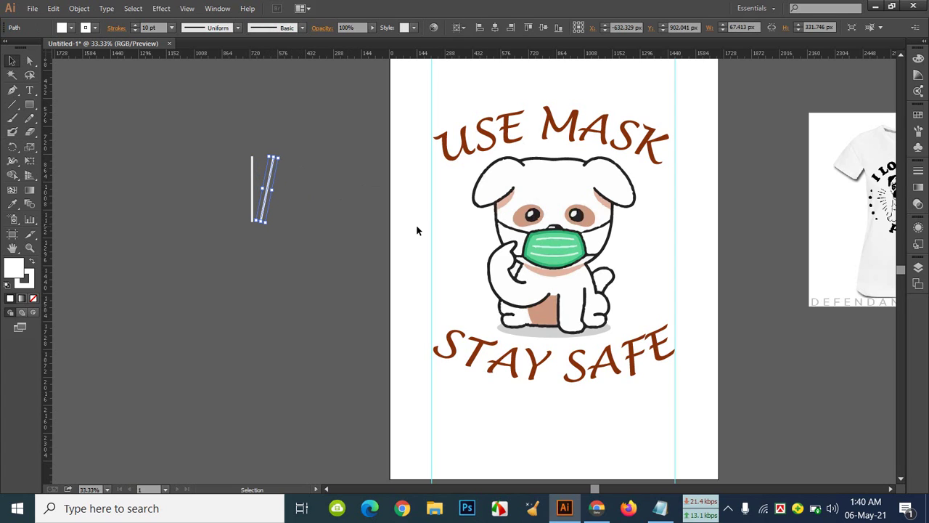
{"action": "left_click", "coordinate": [293, 245]}
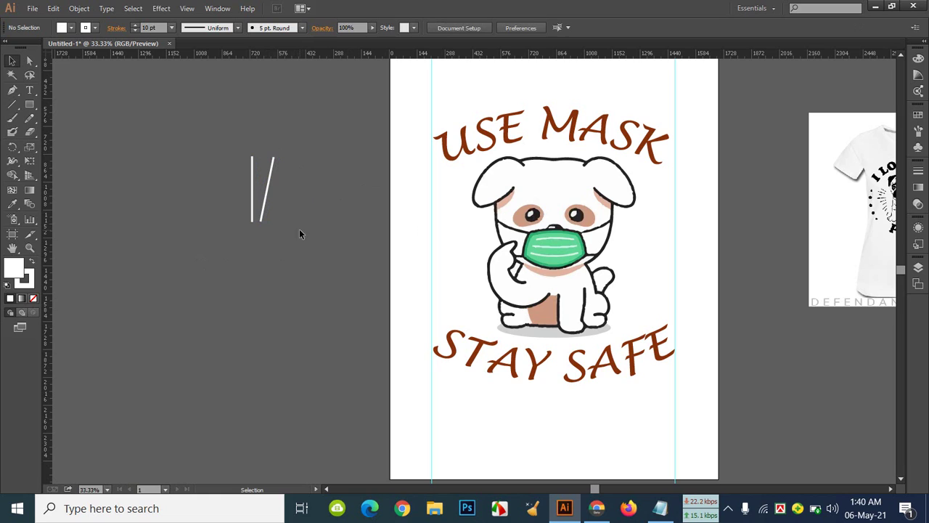
{"action": "left_click", "coordinate": [266, 192]}
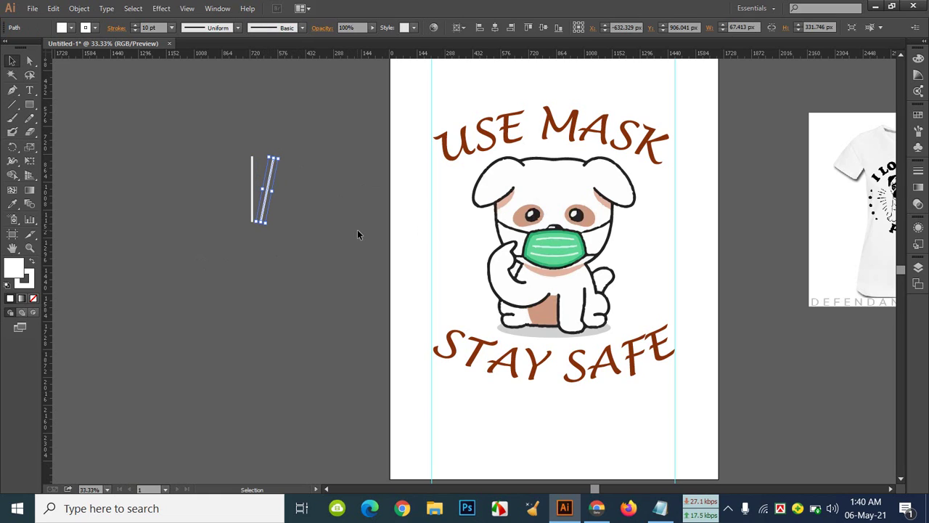
{"action": "key", "text": "Down"}
{"action": "key", "text": "Down"}
{"action": "key", "text": "Down"}
{"action": "key", "text": "Down"}
{"action": "key", "text": "Down"}
{"action": "key", "text": "Down"}
{"action": "left_click", "coordinate": [326, 216]}
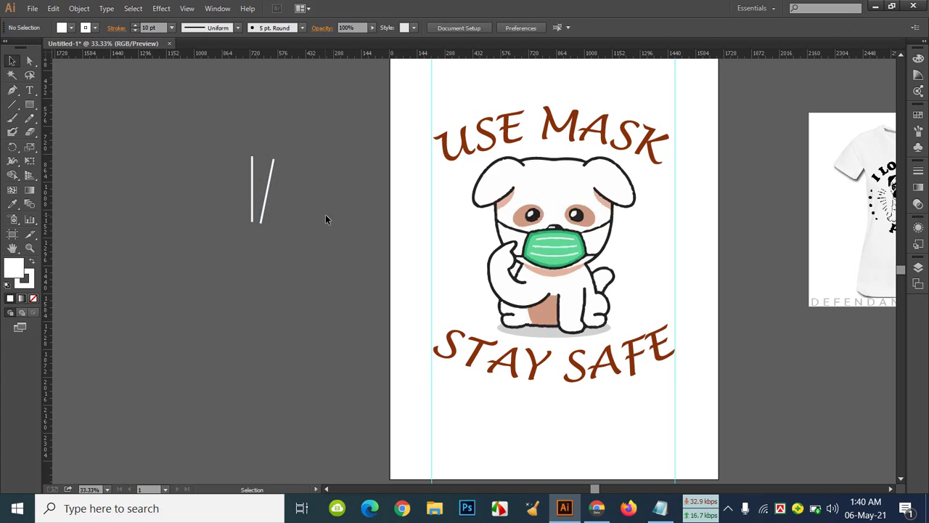
Create a copy of the tilted line reflected across the vertical axis
{"action": "left_click", "coordinate": [269, 185]}
{"action": "right_click", "coordinate": [266, 187]}
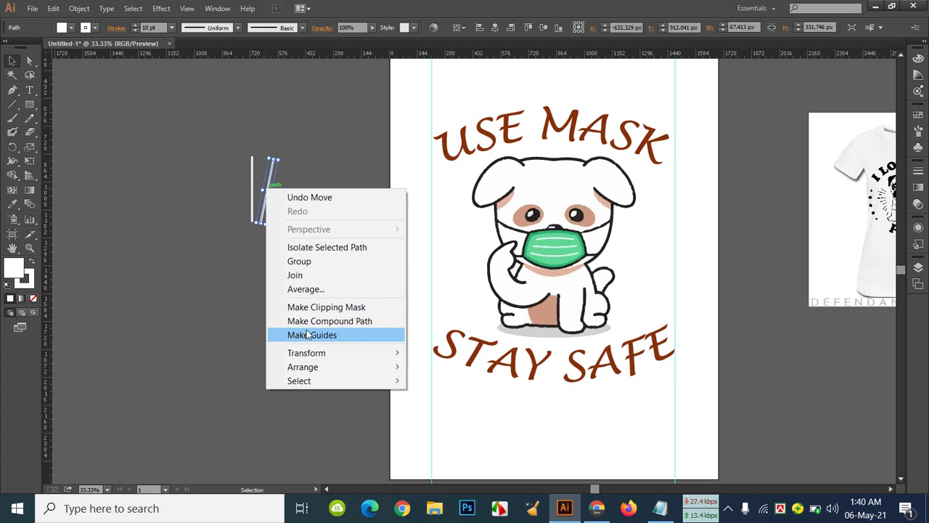
{"action": "mouse_move", "coordinate": [307, 353]}
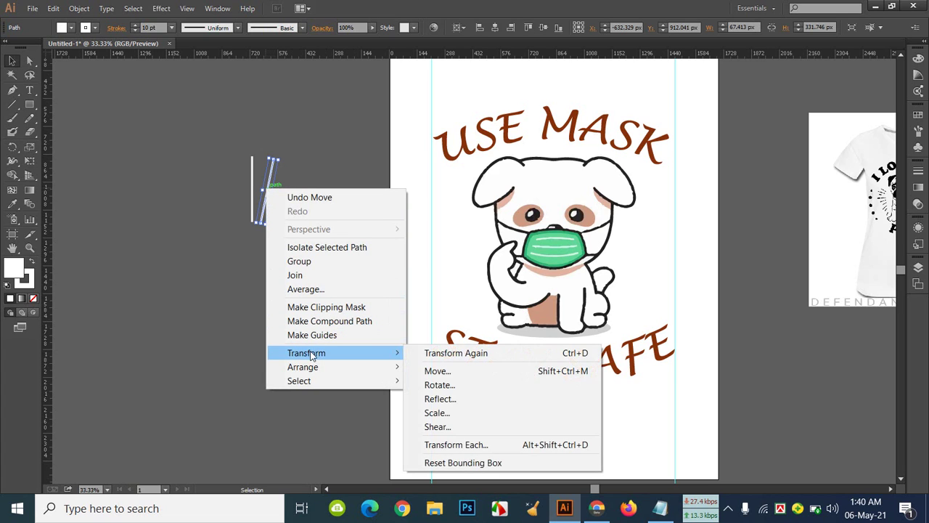
{"action": "left_click", "coordinate": [439, 399]}
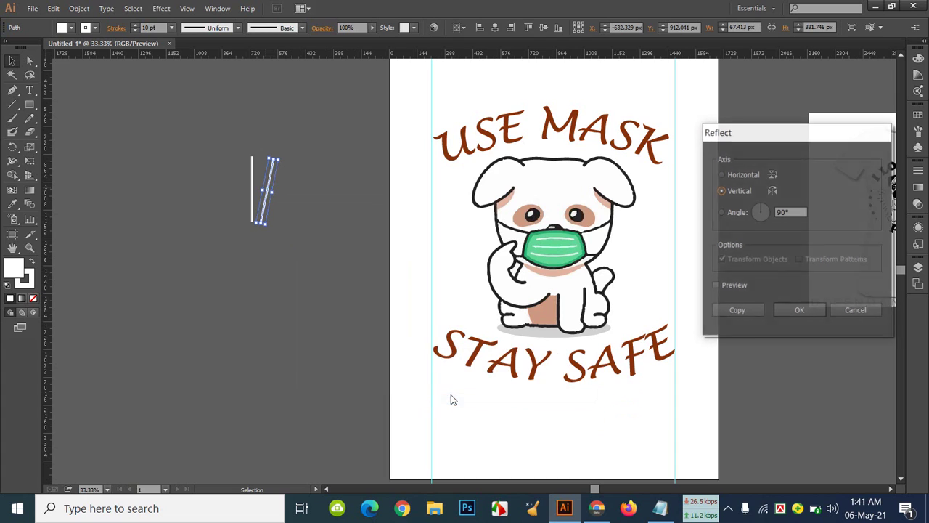
{"action": "left_click", "coordinate": [717, 286]}
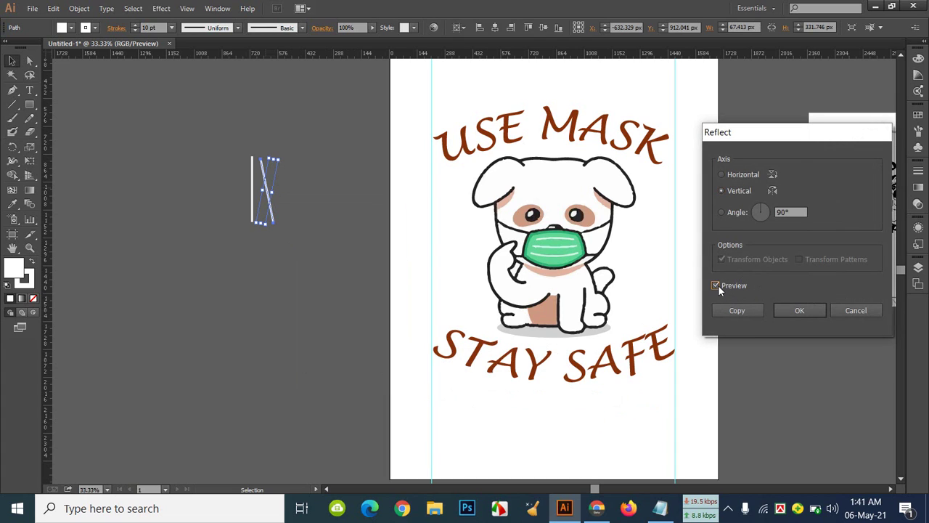
{"action": "left_click", "coordinate": [748, 311]}
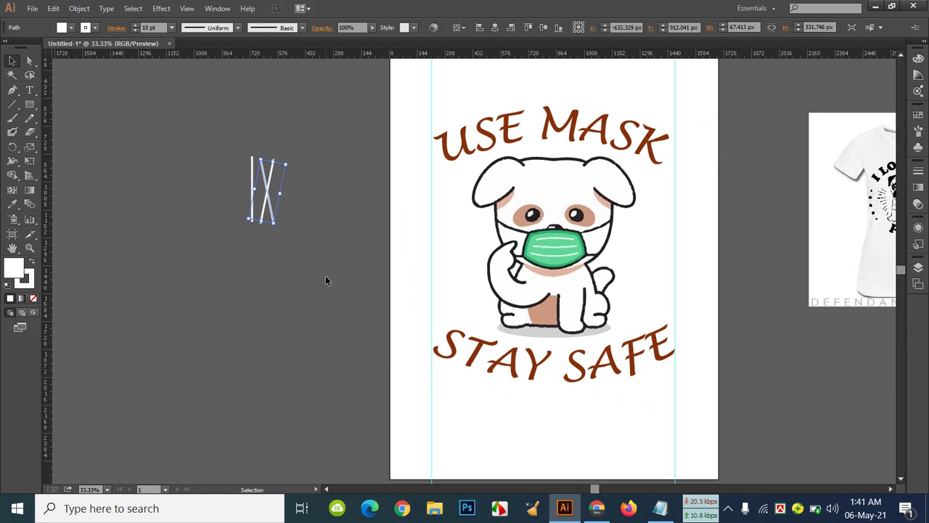
Move the mirrored line to the other side of the vertical line, at about X -798 px, Y 915 px
{"action": "left_click_drag", "start_coordinate": [263, 190], "coordinate": [232, 191]}
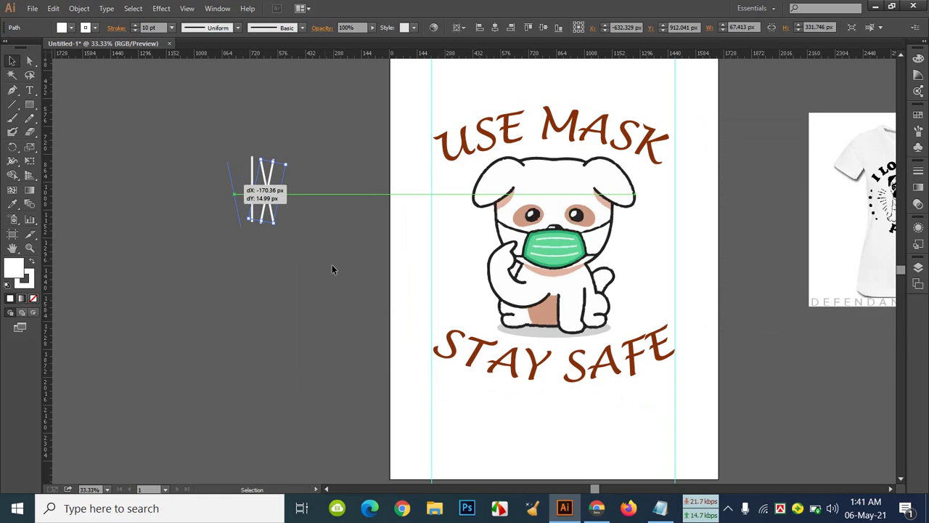
{"action": "left_click", "coordinate": [345, 274]}
{"action": "left_click", "coordinate": [235, 195]}
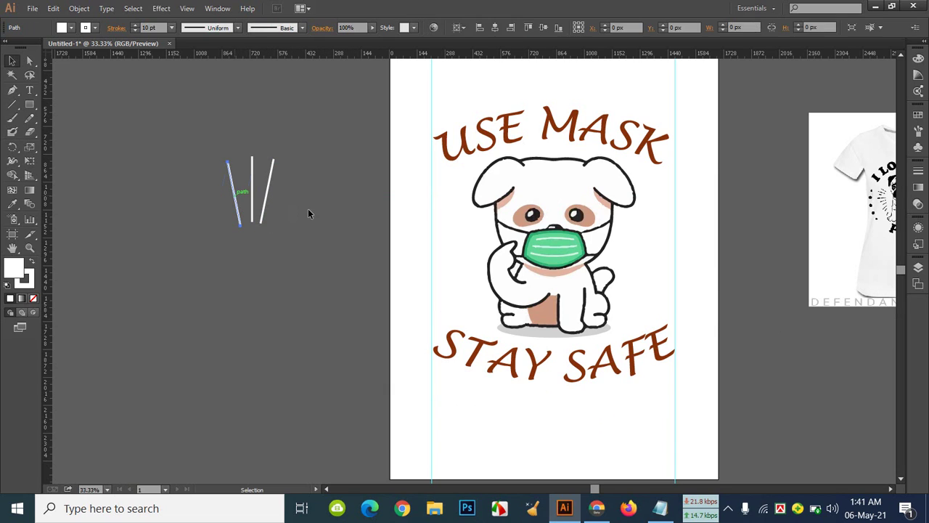
{"action": "key", "text": "Right"}
{"action": "key", "text": "Right"}
{"action": "key", "text": "Right"}
{"action": "key", "text": "Right"}
{"action": "key", "text": "Right"}
{"action": "key", "text": "Up"}
{"action": "key", "text": "Up"}
{"action": "key", "text": "Up"}
{"action": "key", "text": "Up"}
{"action": "key", "text": "Up"}
{"action": "key", "text": "Up"}
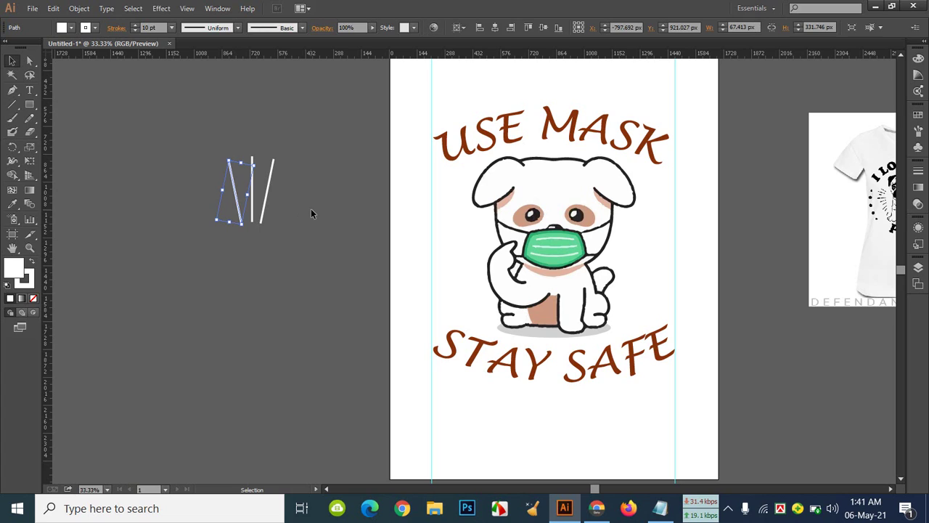
{"action": "key", "text": "Up"}
{"action": "key", "text": "Up"}
{"action": "key", "text": "Up"}
{"action": "key", "text": "Up"}
{"action": "key", "text": "Up"}
{"action": "key", "text": "Up"}
{"action": "left_click", "coordinate": [292, 295]}
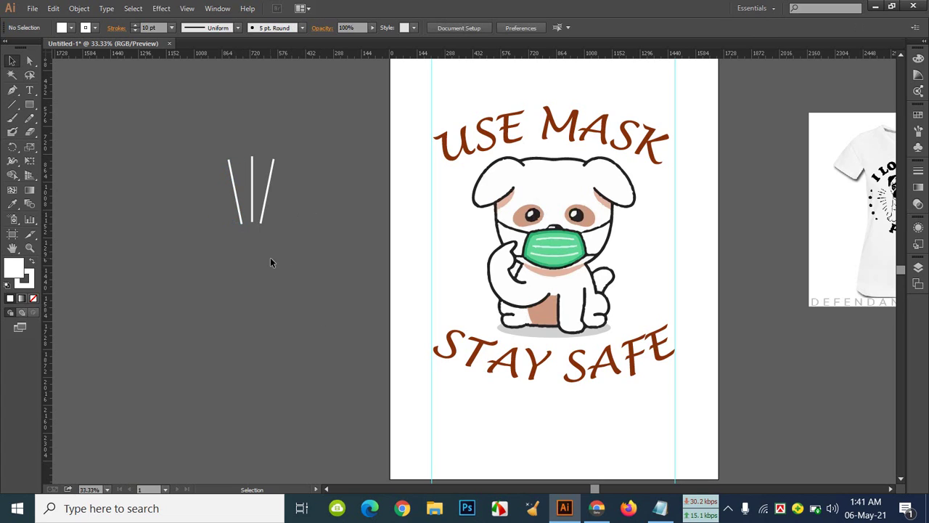
Rotate a copy of the left tilted line counterclockwise around its lower end, spanning about 143 by 307 px
{"action": "left_click", "coordinate": [236, 192]}
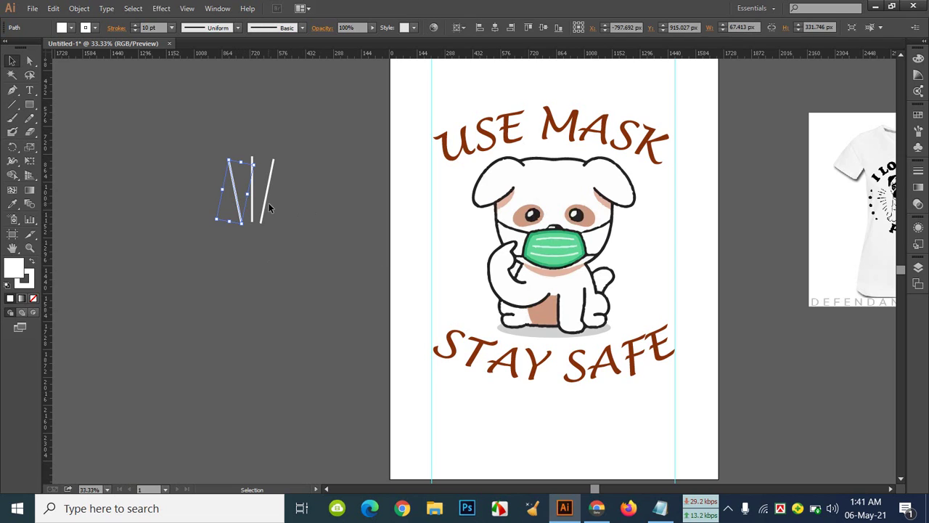
{"action": "left_click", "coordinate": [13, 147]}
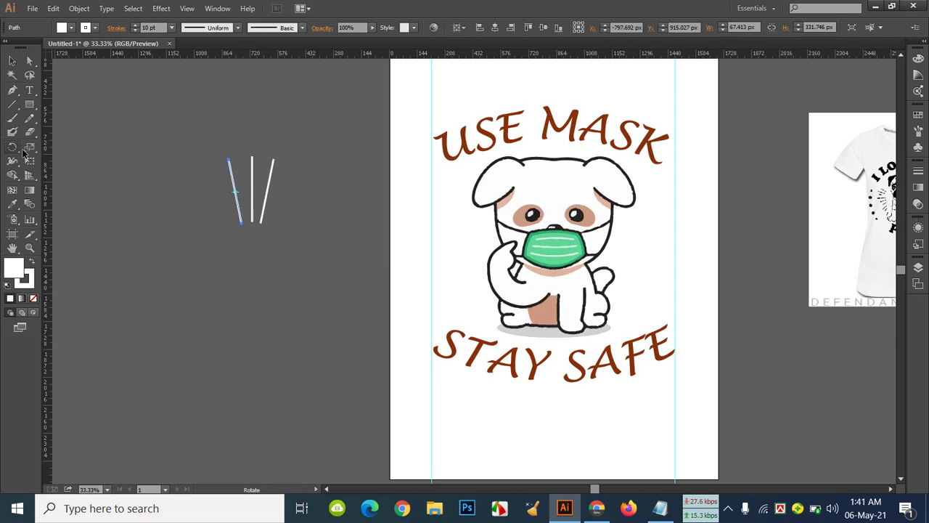
{"action": "left_click", "coordinate": [241, 224]}
{"action": "left_click_drag", "start_coordinate": [229, 164], "coordinate": [216, 166]}
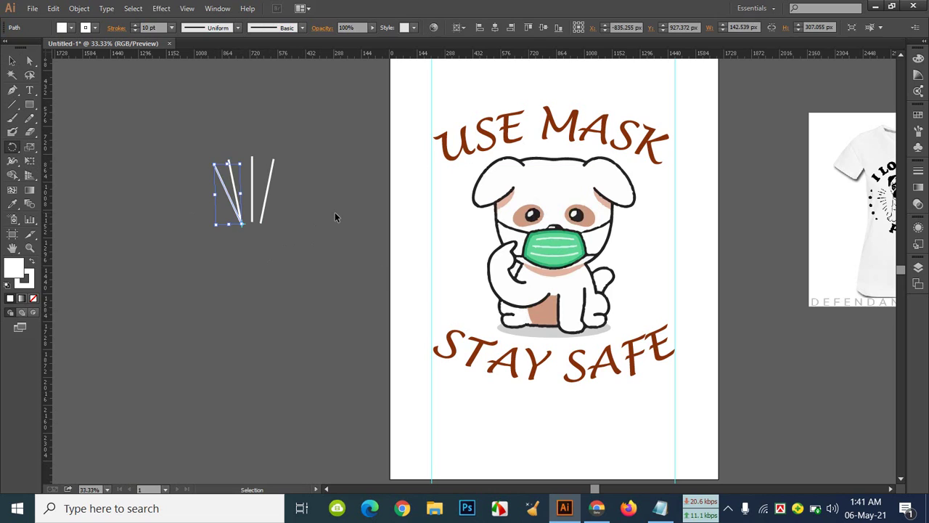
Repeat the rotated copy around the same pivot until the lines form a fan of 15 rays
{"action": "key", "text": "ctrl+d"}
{"action": "key", "text": "ctrl+d"}
{"action": "key", "text": "ctrl+d"}
{"action": "key", "text": "ctrl+d"}
{"action": "key", "text": "ctrl+d"}
{"action": "key", "text": "ctrl+d"}
{"action": "key", "text": "ctrl+d"}
{"action": "key", "text": "ctrl+d"}
{"action": "key", "text": "ctrl+d"}
{"action": "key", "text": "ctrl+d"}
{"action": "key", "text": "ctrl+d"}
{"action": "key", "text": "ctrl+d"}
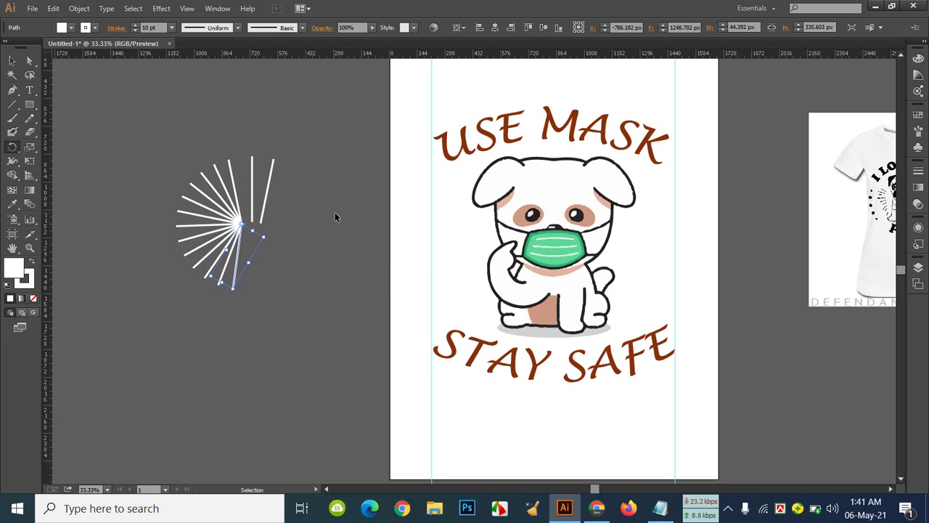
{"action": "key", "text": "ctrl+d"}
{"action": "key", "text": "ctrl+d"}
{"action": "key", "text": "r"}
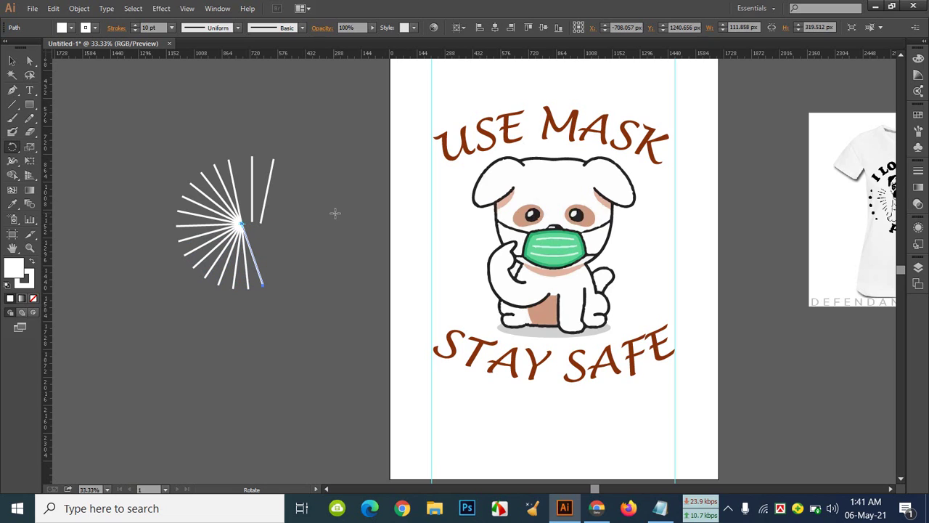
Delete the vertical line and the right tilted line beside the fan of rays
{"action": "left_click", "coordinate": [12, 63]}
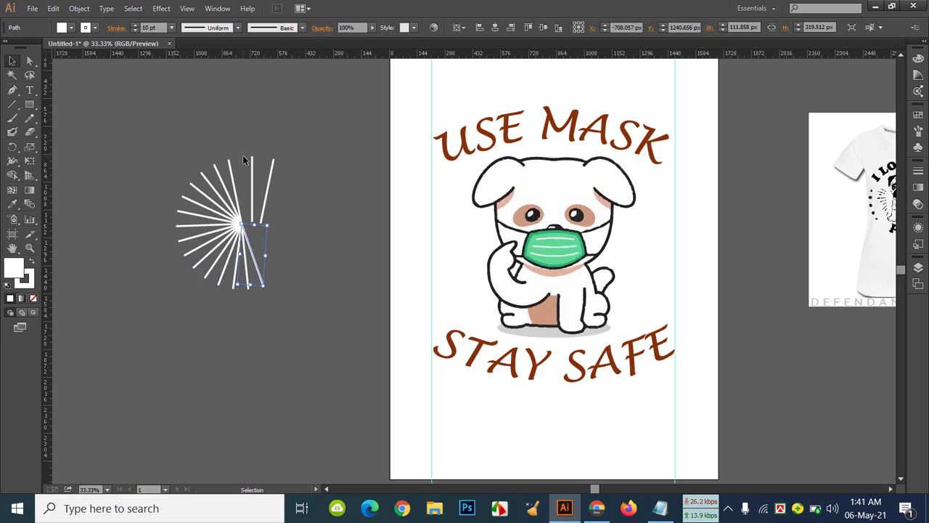
{"action": "left_click_drag", "start_coordinate": [248, 148], "coordinate": [292, 208]}
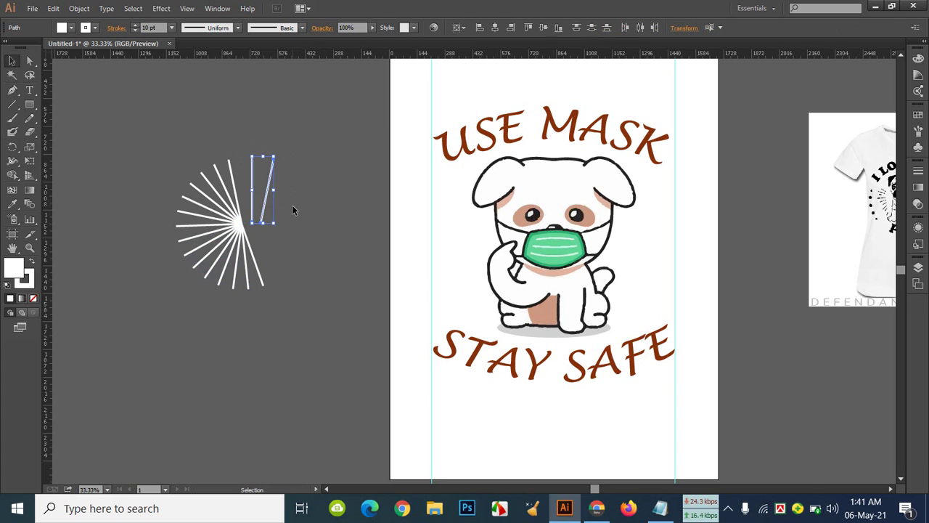
{"action": "key", "text": "Delete"}
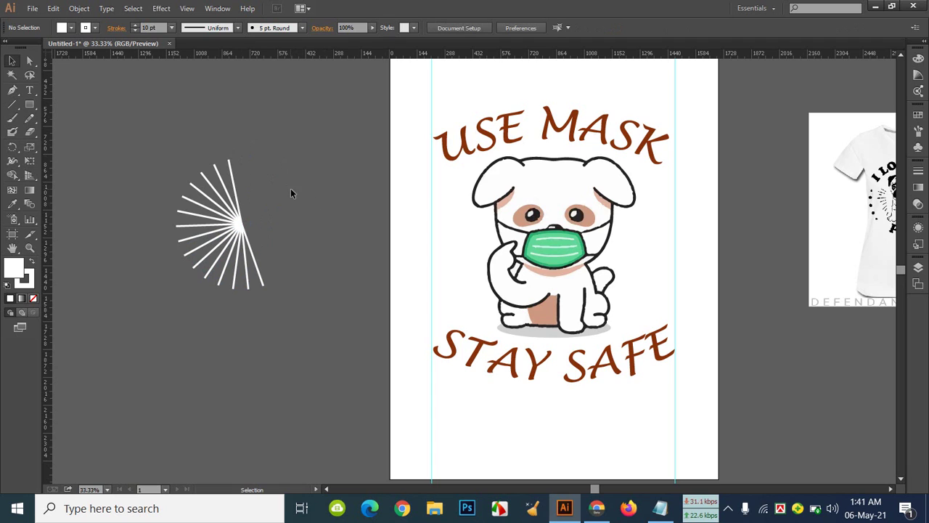
Rotate the whole fan of rays clockwise until it opens upward, and deselect it
{"action": "left_click_drag", "start_coordinate": [166, 233], "coordinate": [324, 263]}
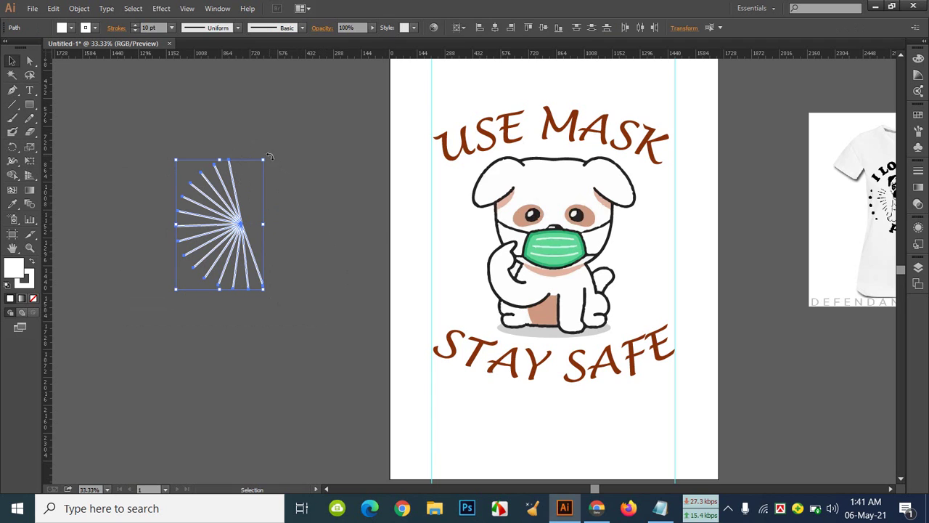
{"action": "left_click_drag", "start_coordinate": [268, 156], "coordinate": [311, 351]}
{"action": "left_click", "coordinate": [311, 352]}
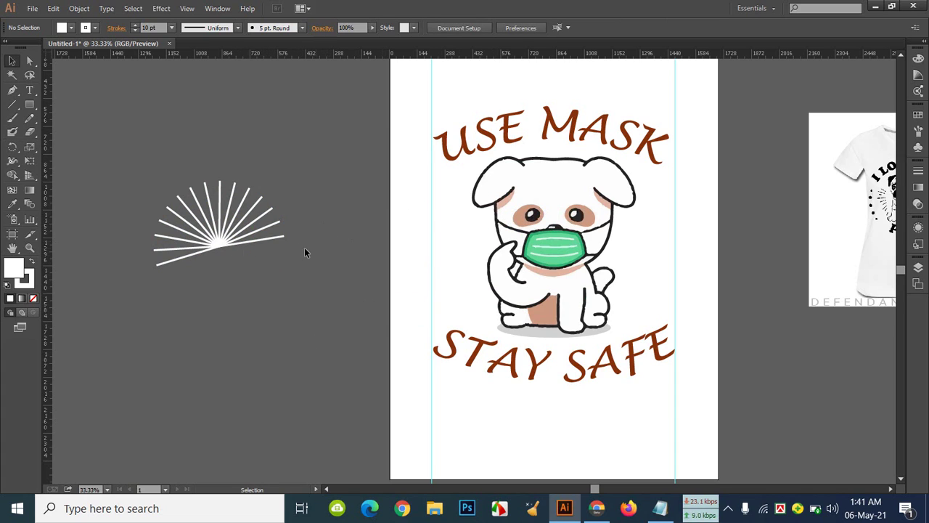
Set the fill and stroke of all the fan's rays to black and group them into one object
{"action": "left_click_drag", "start_coordinate": [121, 180], "coordinate": [360, 338]}
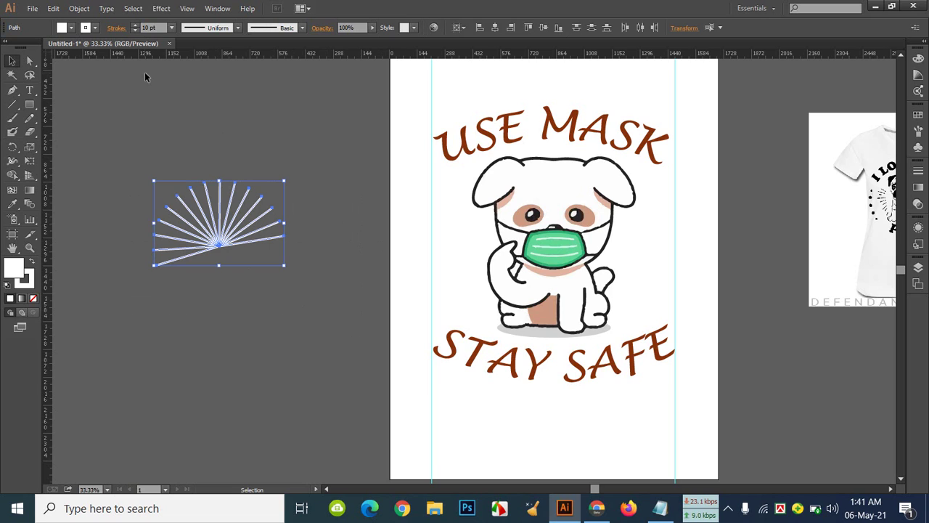
{"action": "left_click", "coordinate": [70, 28]}
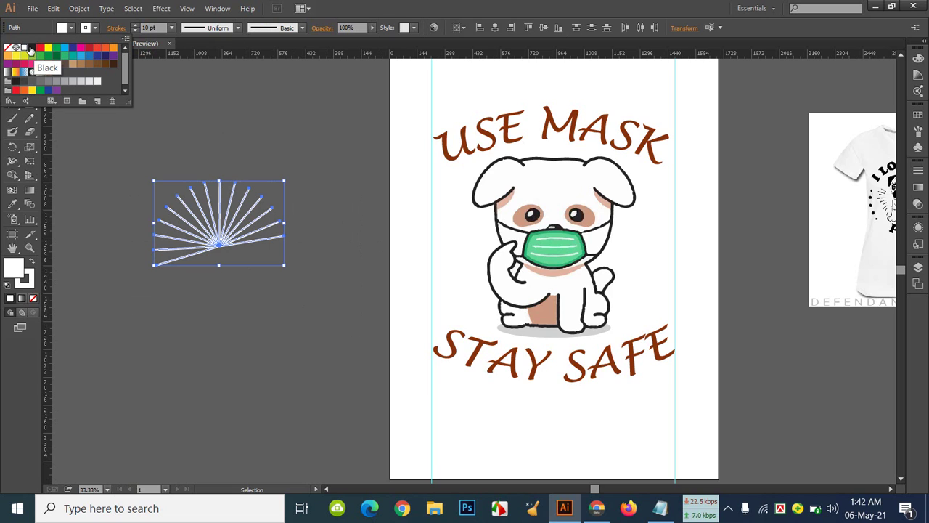
{"action": "left_click", "coordinate": [32, 48]}
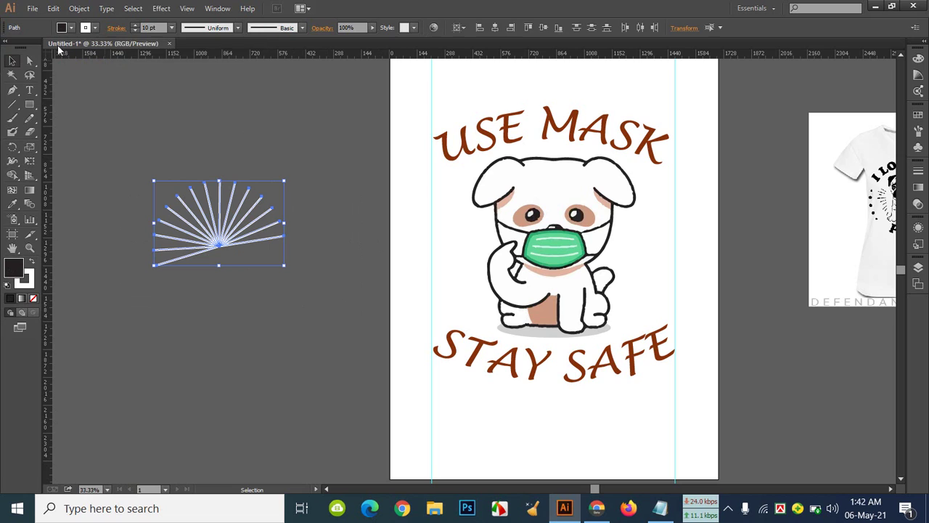
{"action": "left_click", "coordinate": [85, 29]}
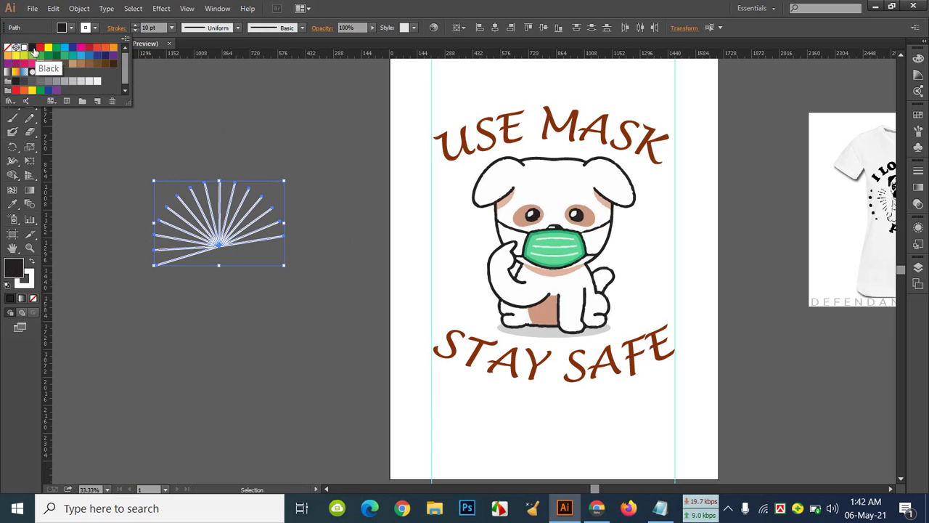
{"action": "left_click", "coordinate": [32, 49]}
{"action": "left_click", "coordinate": [251, 107]}
{"action": "left_click", "coordinate": [251, 107]}
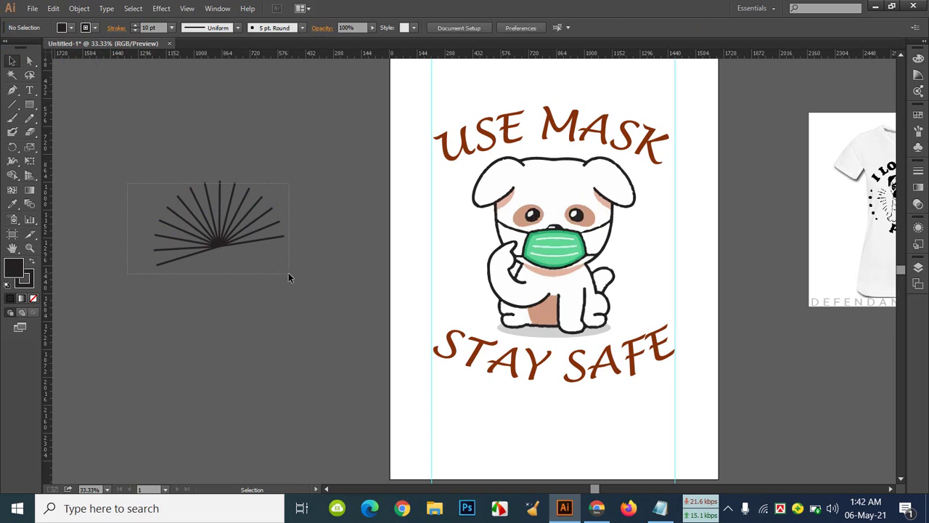
{"action": "left_click_drag", "start_coordinate": [288, 274], "coordinate": [291, 275]}
{"action": "key", "text": "ctrl+g"}
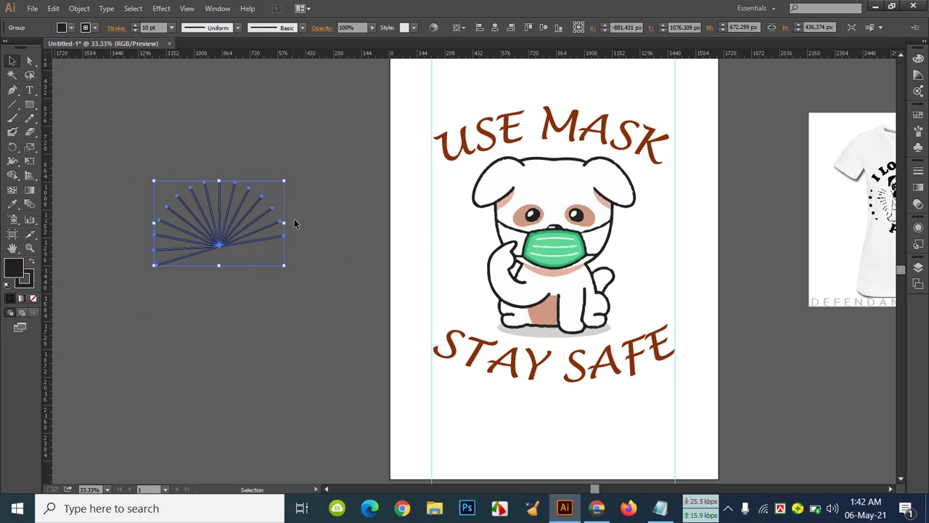
Rotate the grouped fan of rays counterclockwise until it opens to the left, and deselect it
{"action": "left_click_drag", "start_coordinate": [295, 221], "coordinate": [229, 118]}
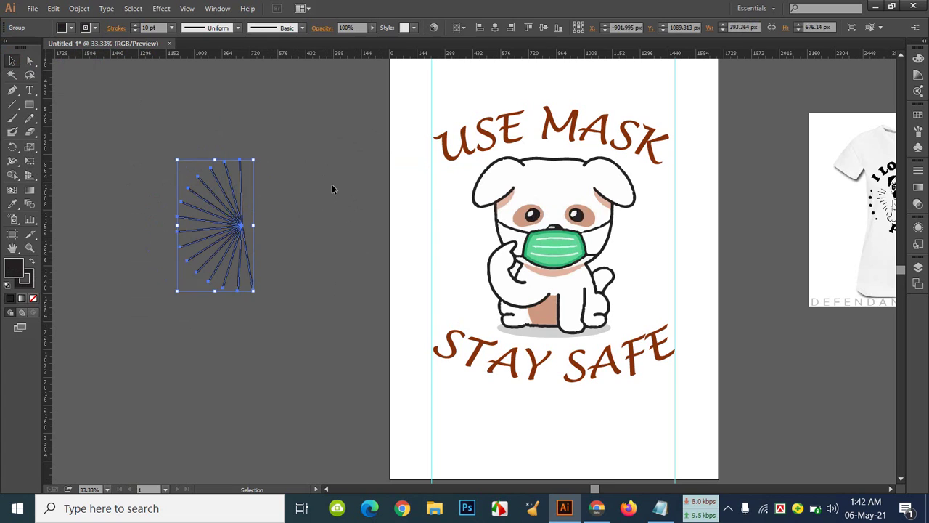
{"action": "left_click", "coordinate": [330, 192]}
{"action": "left_click", "coordinate": [237, 162]}
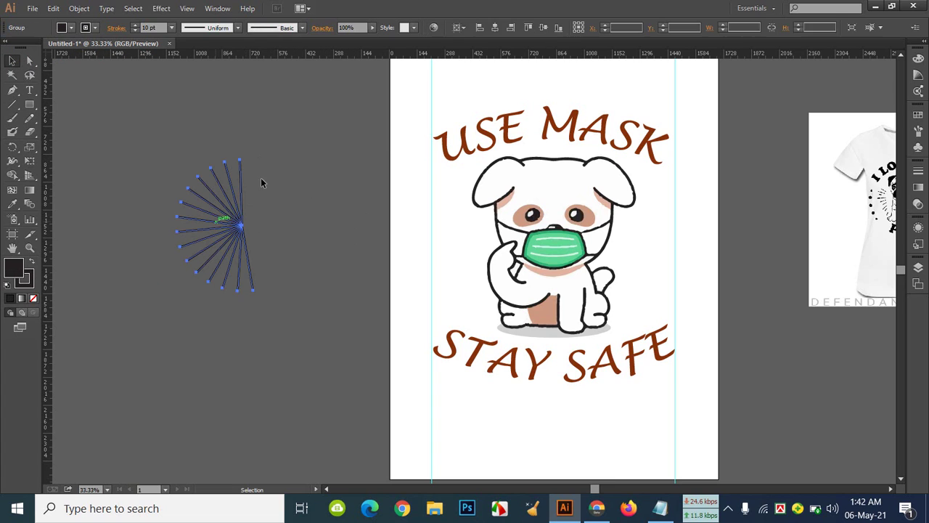
{"action": "left_click_drag", "start_coordinate": [257, 155], "coordinate": [258, 160]}
{"action": "left_click", "coordinate": [254, 232]}
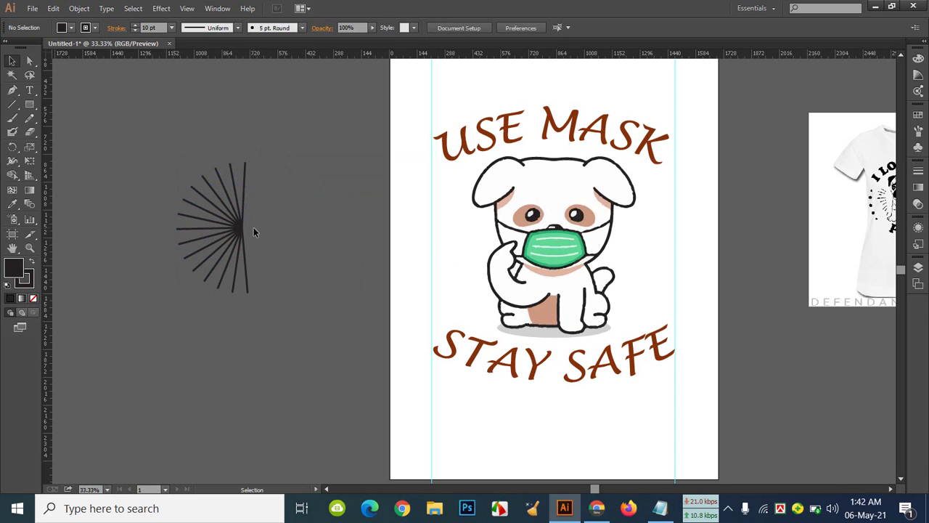
Try the fan of rays over the left side of the dog, with its centre beside the mask
{"action": "left_click_drag", "start_coordinate": [242, 229], "coordinate": [511, 249]}
{"action": "left_click", "coordinate": [423, 283]}
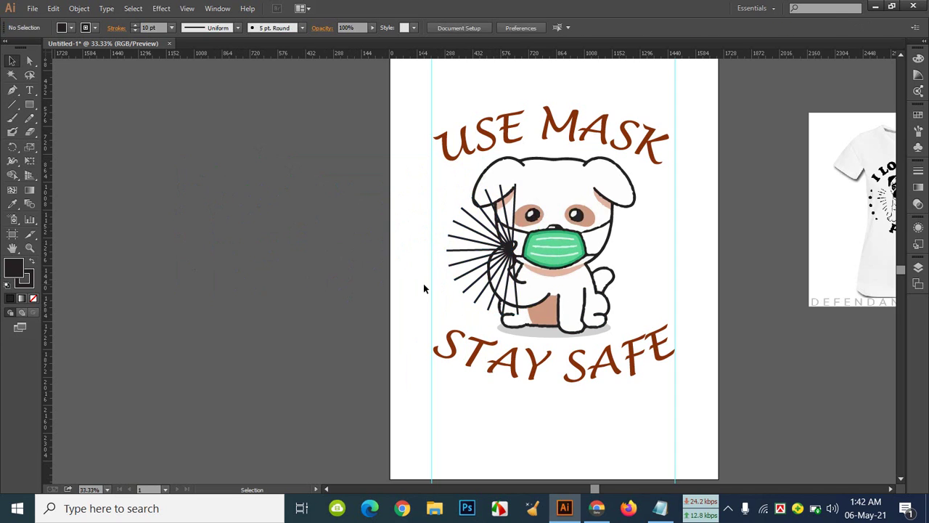
{"action": "mouse_move", "coordinate": [504, 354]}
{"action": "left_mouse_down"}
{"action": "mouse_move", "coordinate": [486, 346]}
{"action": "mouse_move", "coordinate": [523, 372]}
{"action": "mouse_move", "coordinate": [508, 358]}
{"action": "left_mouse_up"}
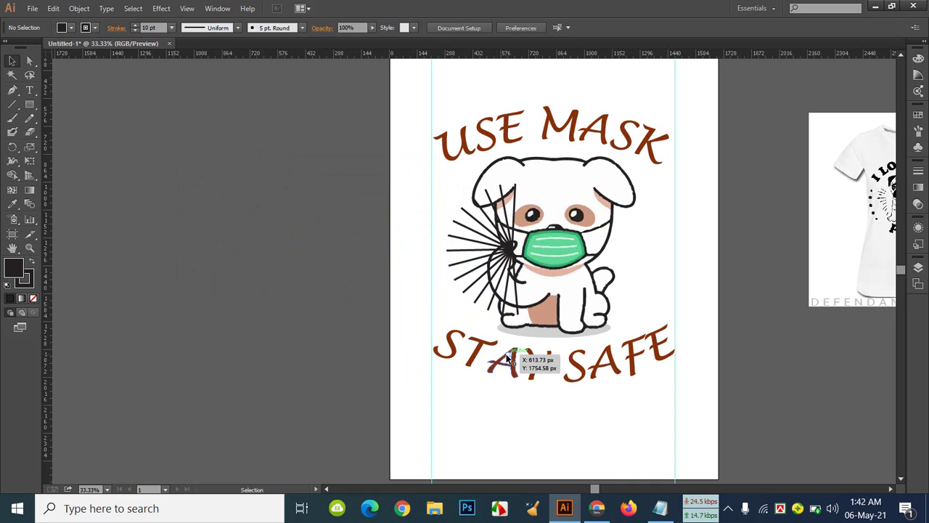
{"action": "left_click_drag", "start_coordinate": [508, 357], "coordinate": [506, 315]}
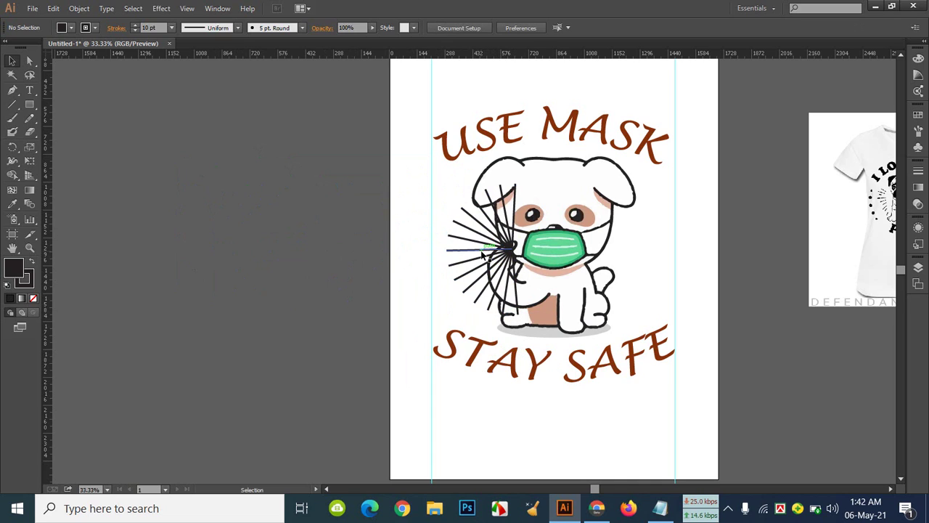
{"action": "left_click", "coordinate": [626, 502]}
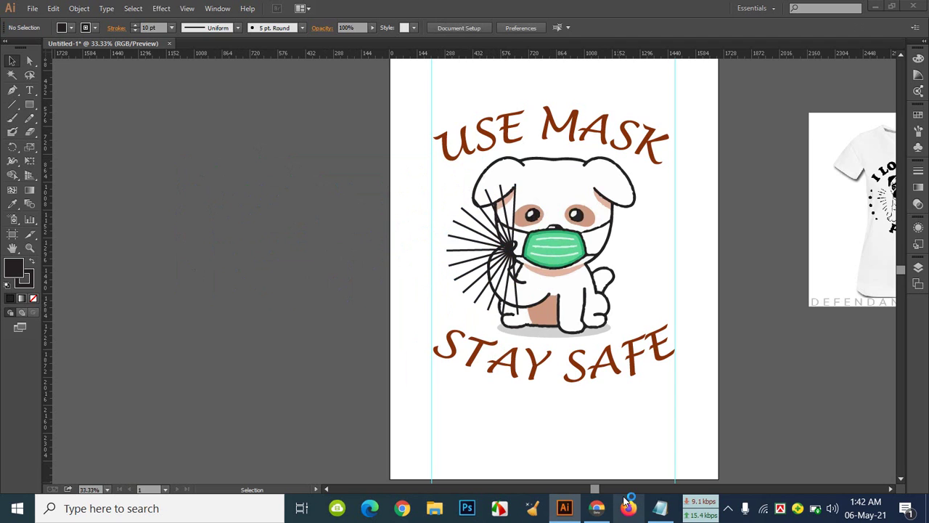
{"action": "left_click", "coordinate": [607, 508]}
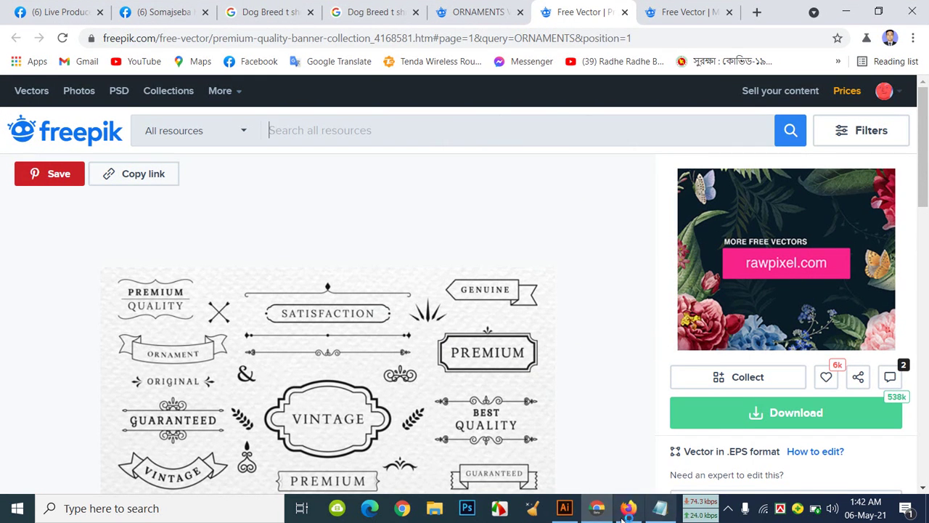
{"action": "mouse_move", "coordinate": [600, 513]}
{"action": "left_click", "coordinate": [628, 508]}
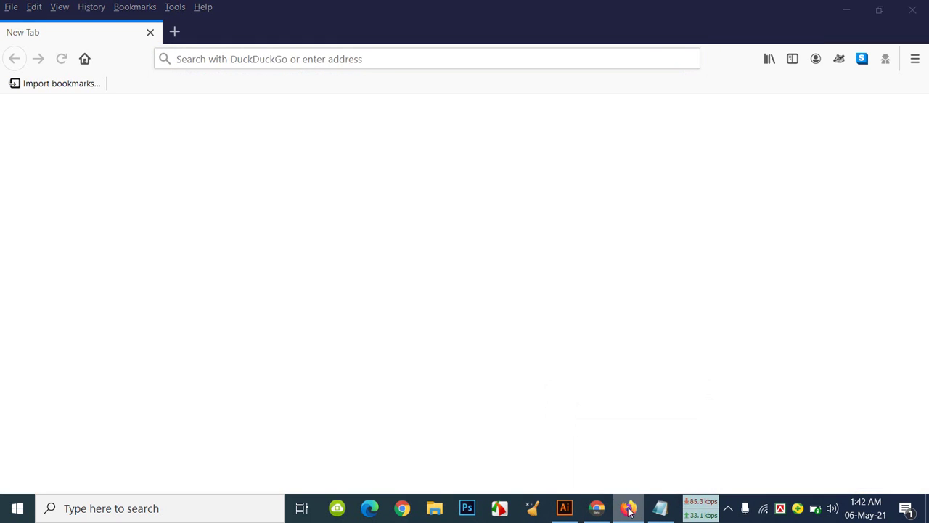
{"action": "left_click", "coordinate": [913, 9]}
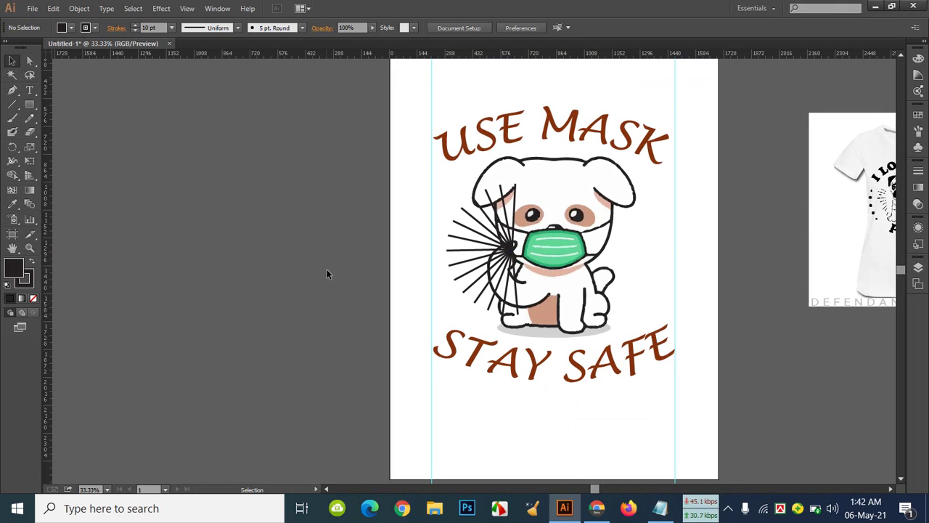
Move the fan off the artboard to its left and bring the pug T-shirt reference image closer to the artboard
{"action": "left_click_drag", "start_coordinate": [497, 262], "coordinate": [362, 254]}
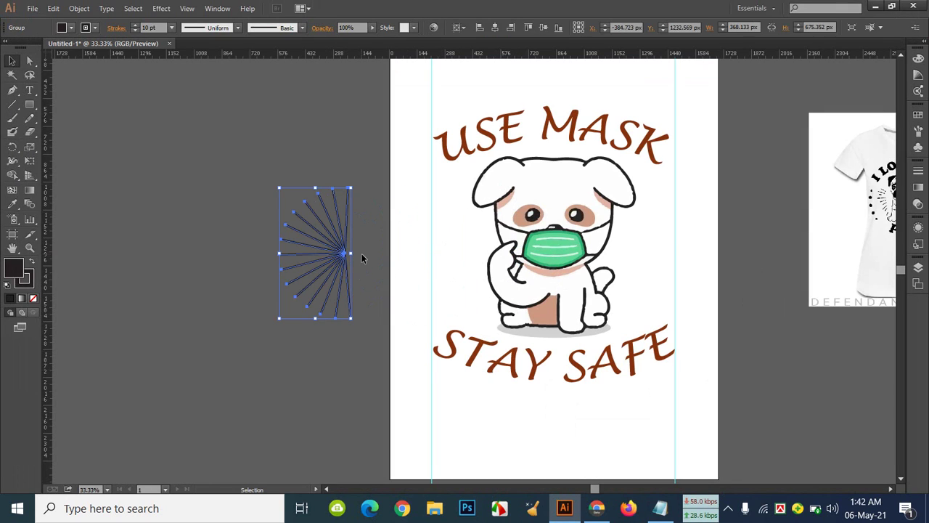
{"action": "left_click", "coordinate": [360, 275]}
{"action": "mouse_move", "coordinate": [597, 509]}
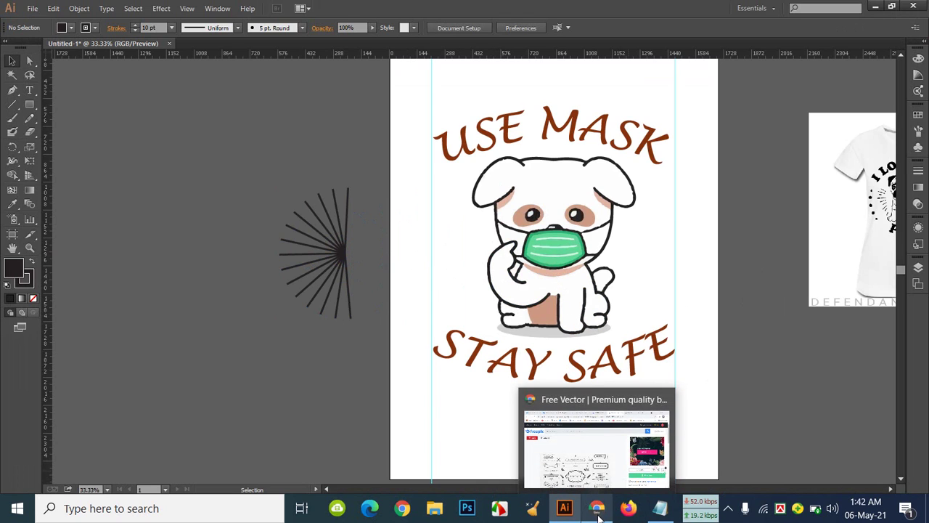
{"action": "left_click_drag", "start_coordinate": [812, 274], "coordinate": [732, 307]}
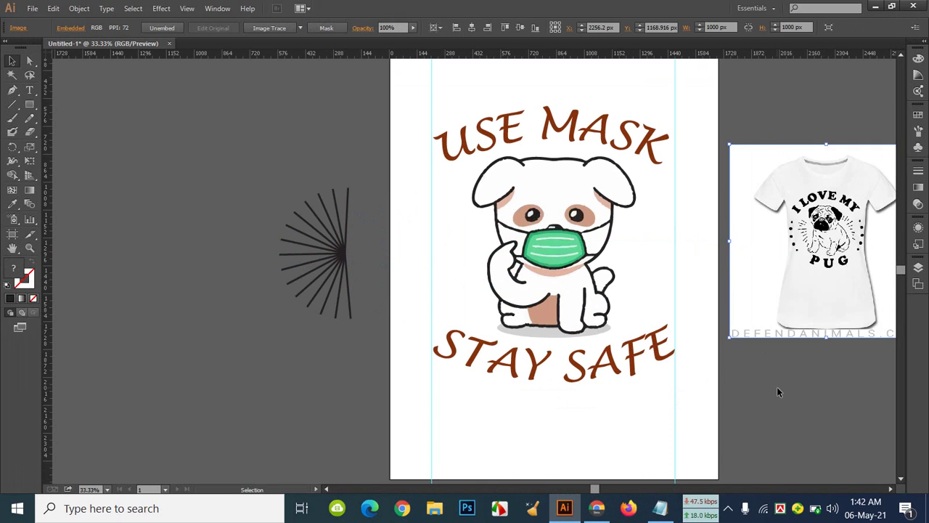
{"action": "left_click_drag", "start_coordinate": [744, 388], "coordinate": [611, 385]}
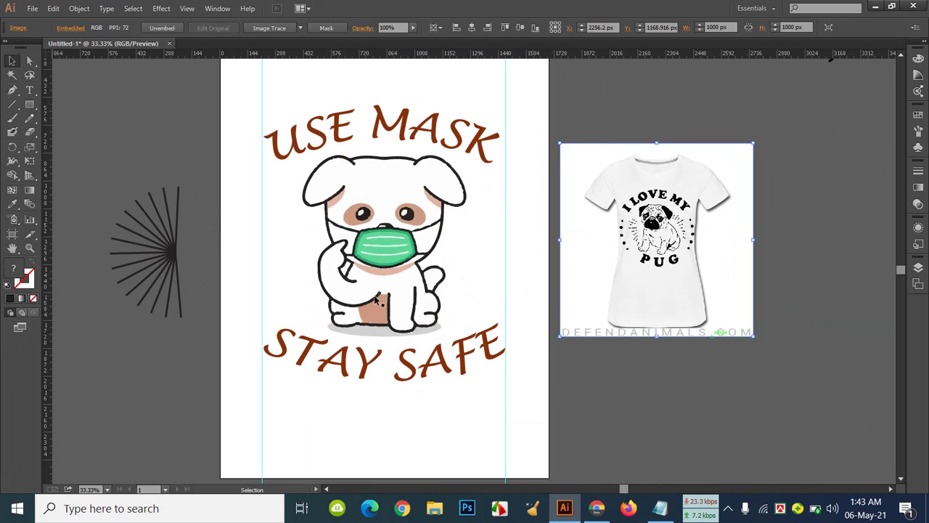
{"action": "left_click_drag", "start_coordinate": [176, 256], "coordinate": [152, 251]}
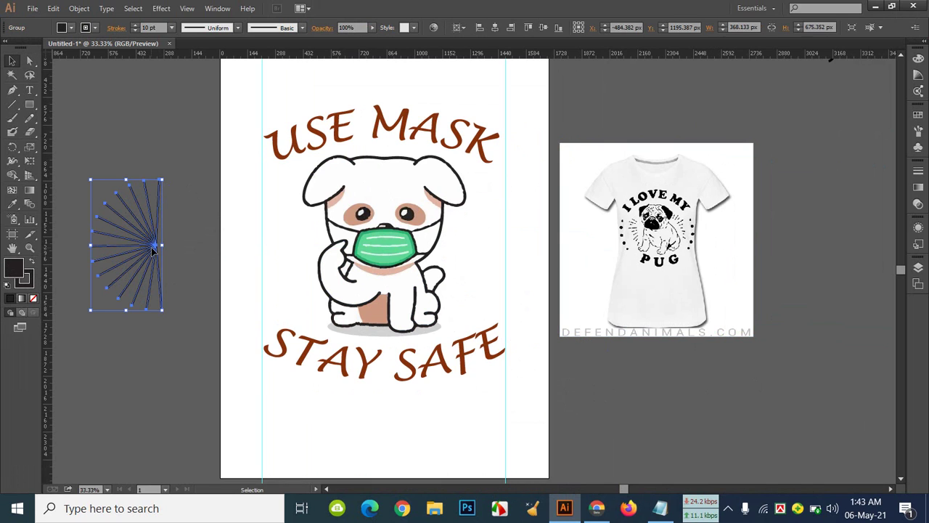
{"action": "left_click", "coordinate": [205, 215]}
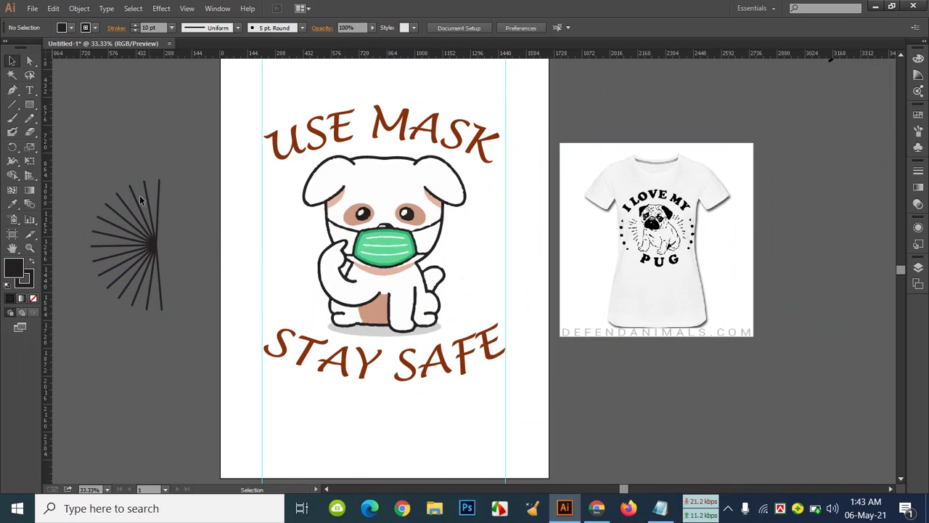
Draw a circle about 508 px in diameter over the fan's inner part and centre it vertically on the rays
{"action": "left_click", "coordinate": [26, 109]}
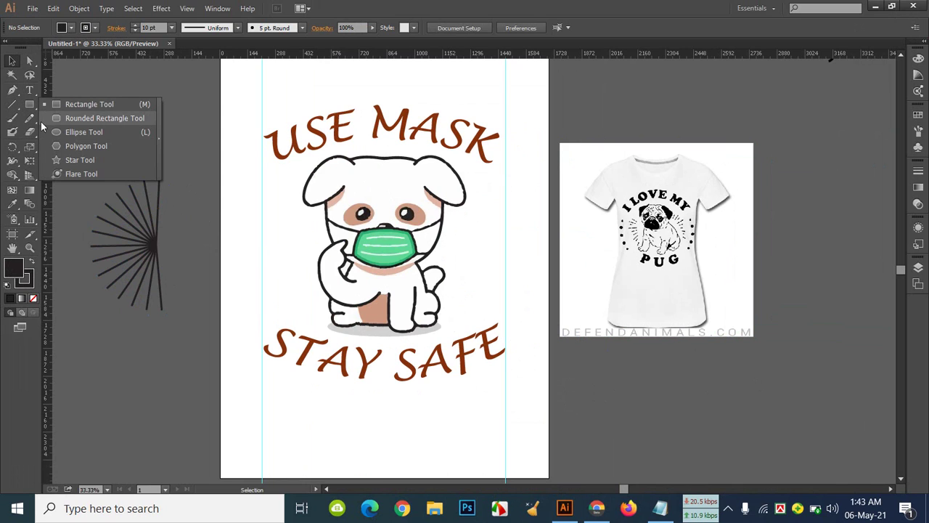
{"action": "left_click", "coordinate": [96, 133]}
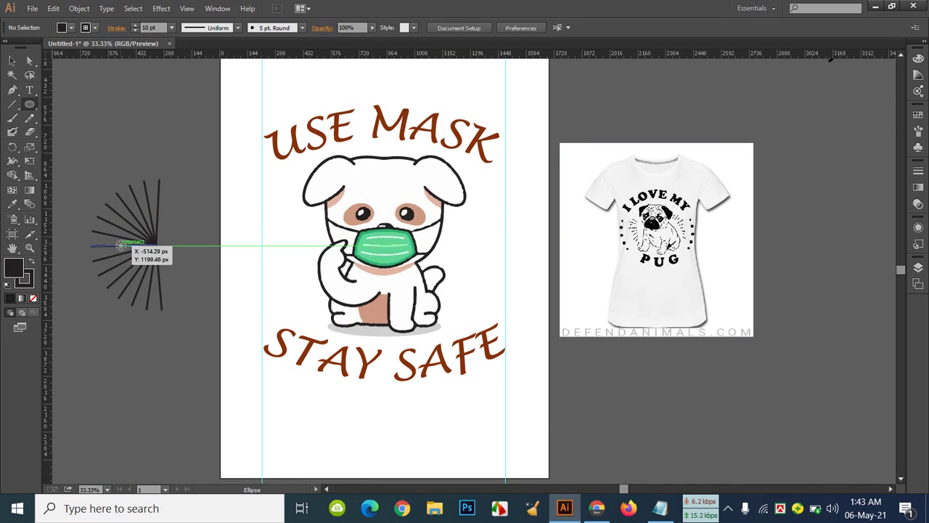
{"action": "left_click_drag", "start_coordinate": [121, 245], "coordinate": [187, 253]}
{"action": "left_click", "coordinate": [12, 60]}
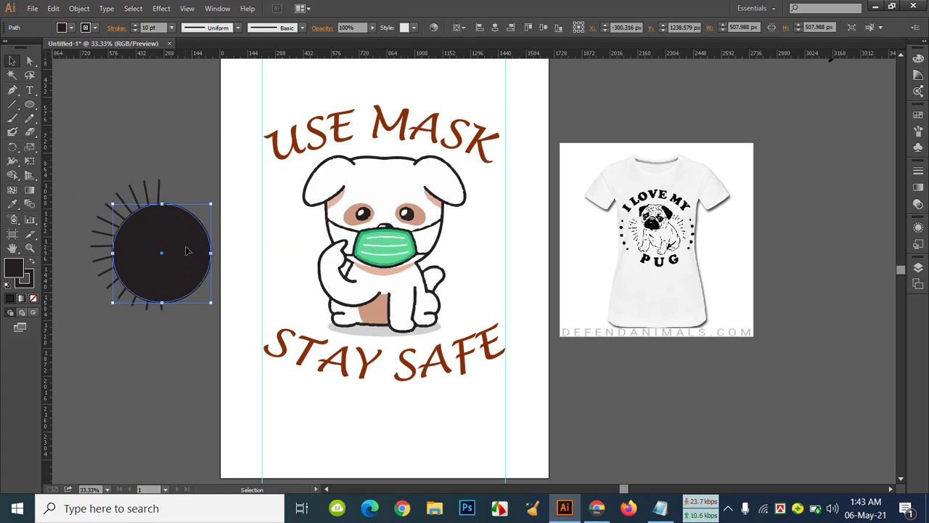
{"action": "left_click_drag", "start_coordinate": [186, 251], "coordinate": [186, 244]}
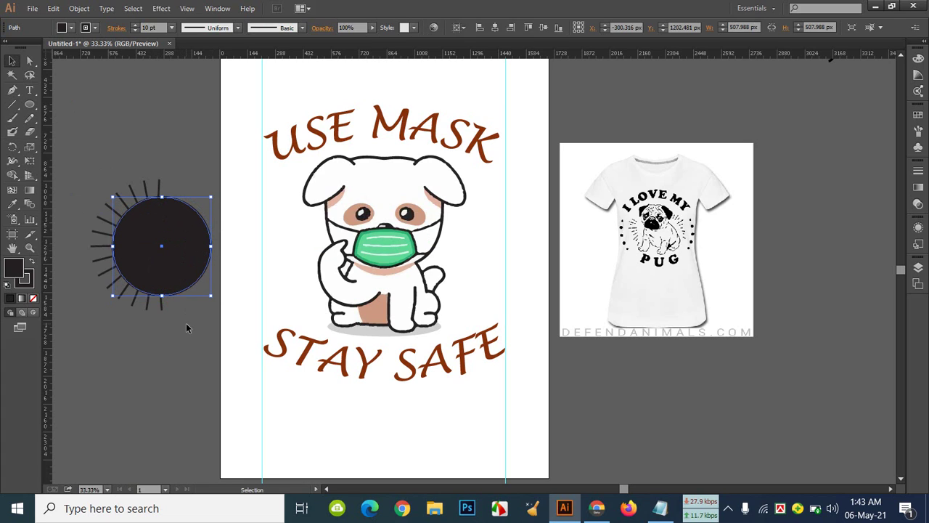
{"action": "left_click", "coordinate": [186, 323]}
Set the circle's fill to red and deselect it
{"action": "left_click", "coordinate": [141, 218]}
{"action": "left_click", "coordinate": [71, 27]}
{"action": "left_click", "coordinate": [40, 38]}
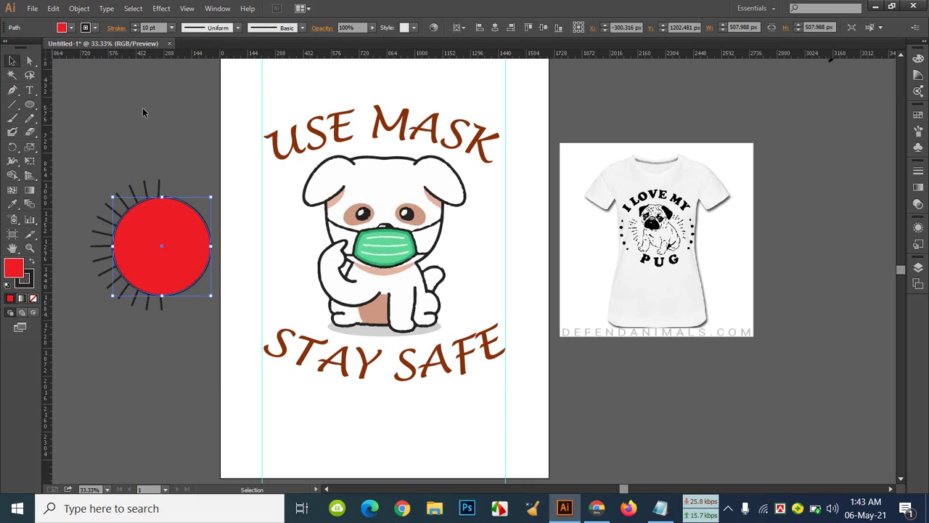
{"action": "left_click", "coordinate": [138, 132]}
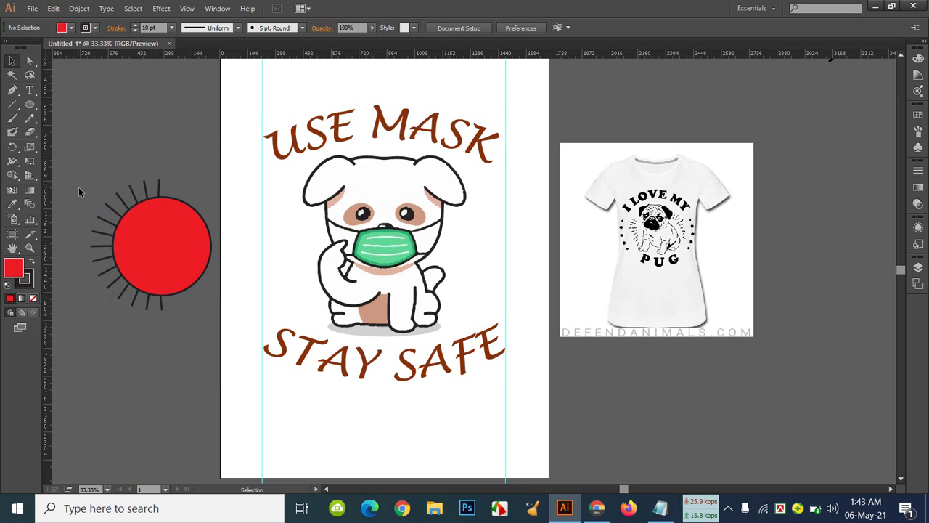
Remove the circle and the ray parts inside it with the Shape Builder tool, leaving only the short outer ray ends
{"action": "left_click_drag", "start_coordinate": [78, 187], "coordinate": [192, 326]}
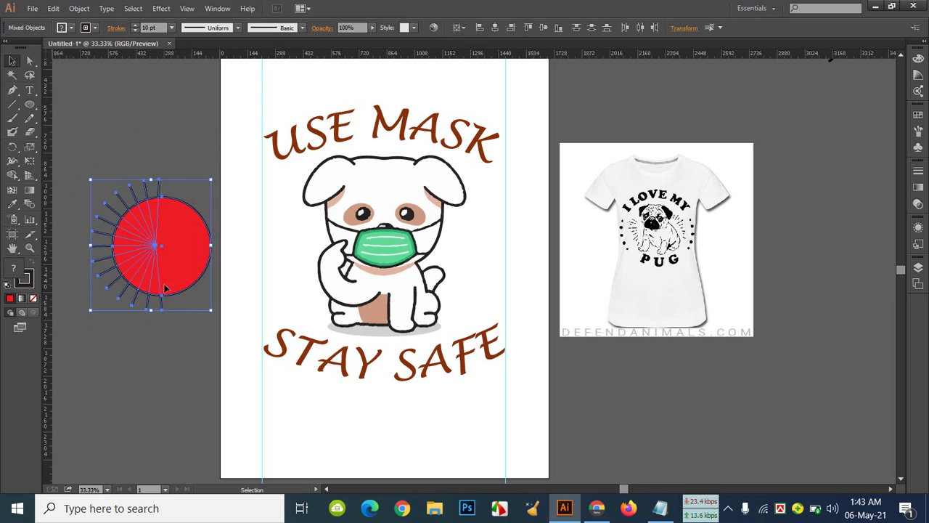
{"action": "left_click", "coordinate": [15, 173]}
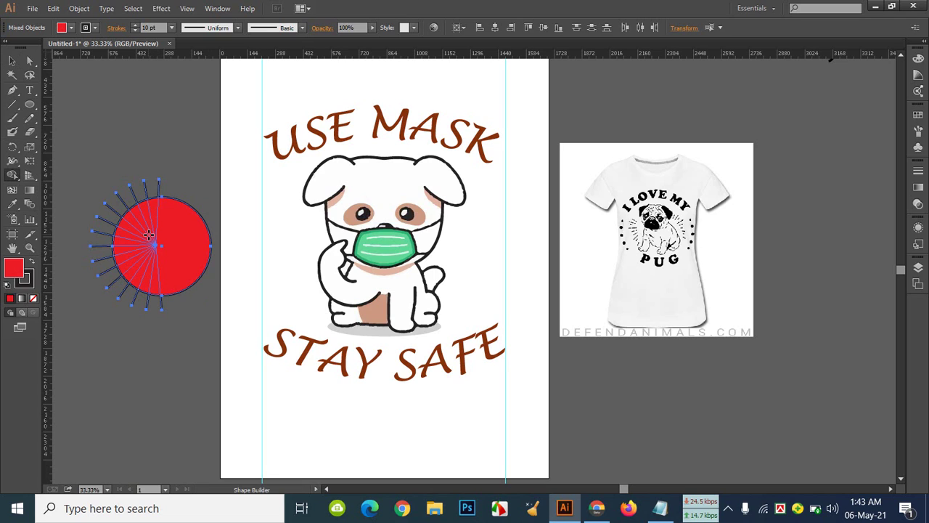
{"action": "mouse_move", "coordinate": [164, 218]}
{"action": "left_mouse_down"}
{"action": "mouse_move", "coordinate": [143, 261]}
{"action": "mouse_move", "coordinate": [146, 280]}
{"action": "mouse_move", "coordinate": [166, 286]}
{"action": "left_mouse_up"}
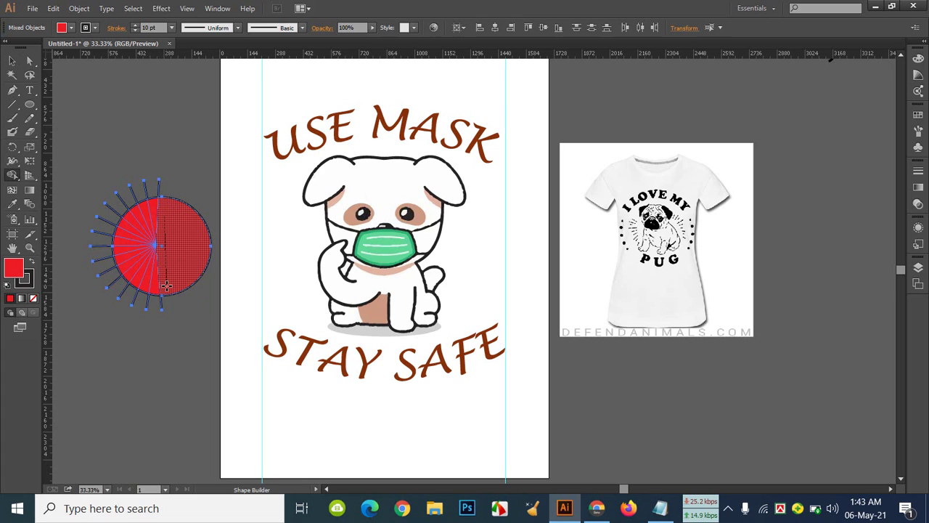
{"action": "left_click", "coordinate": [170, 221], "text": "alt"}
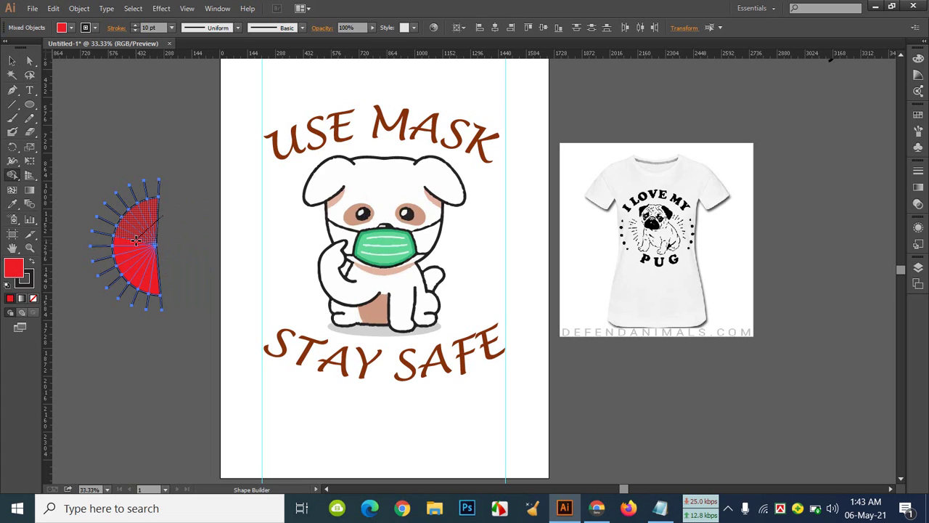
{"action": "mouse_move", "coordinate": [161, 281]}
{"action": "left_mouse_down"}
{"action": "mouse_move", "coordinate": [138, 264]}
{"action": "mouse_move", "coordinate": [134, 244]}
{"action": "mouse_move", "coordinate": [153, 218]}
{"action": "mouse_move", "coordinate": [168, 227]}
{"action": "mouse_move", "coordinate": [139, 240]}
{"action": "mouse_move", "coordinate": [174, 276]}
{"action": "left_mouse_up"}
{"action": "left_click", "coordinate": [9, 61]}
{"action": "left_click", "coordinate": [72, 96]}
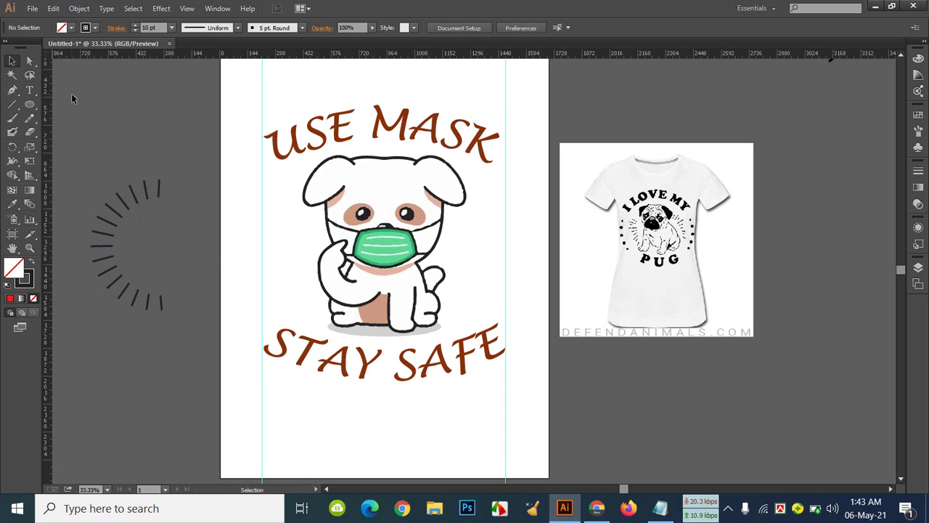
Try the arc of short rays against the dog's left side and move it back off the artboard
{"action": "left_click_drag", "start_coordinate": [71, 120], "coordinate": [134, 287]}
{"action": "left_click_drag", "start_coordinate": [170, 329], "coordinate": [172, 333]}
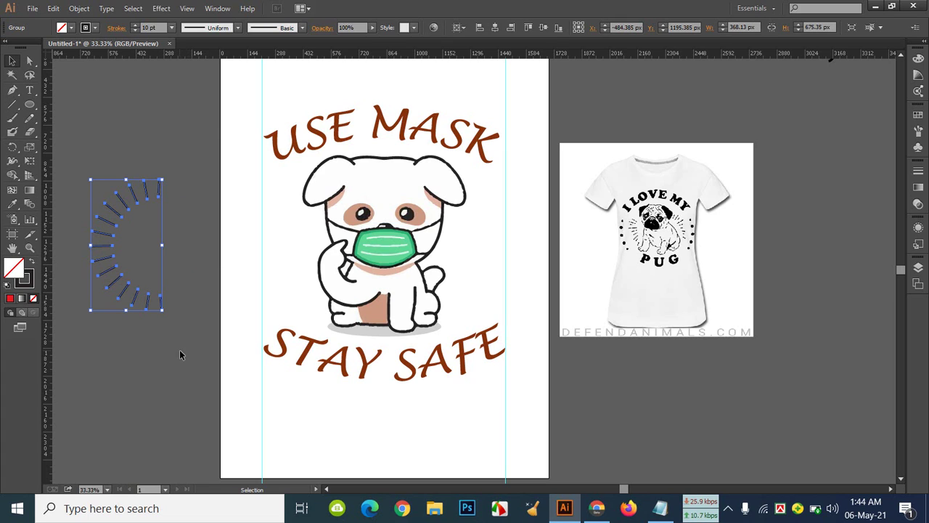
{"action": "left_click", "coordinate": [179, 349]}
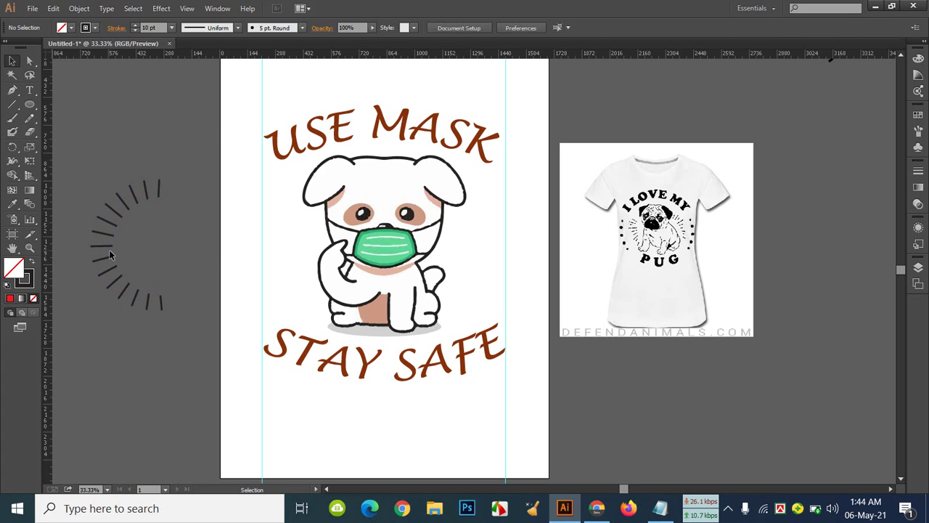
{"action": "left_click_drag", "start_coordinate": [110, 256], "coordinate": [284, 266]}
{"action": "left_click", "coordinate": [281, 377]}
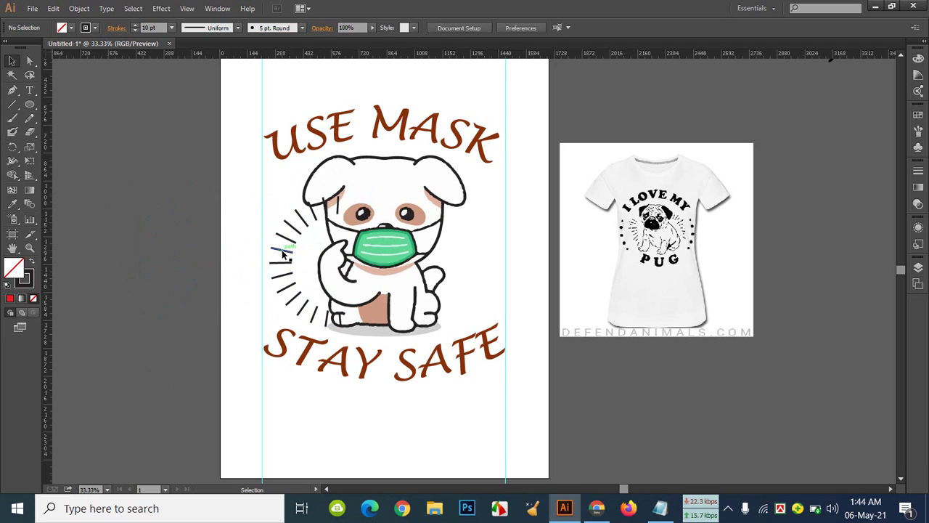
{"action": "left_click_drag", "start_coordinate": [290, 253], "coordinate": [99, 251]}
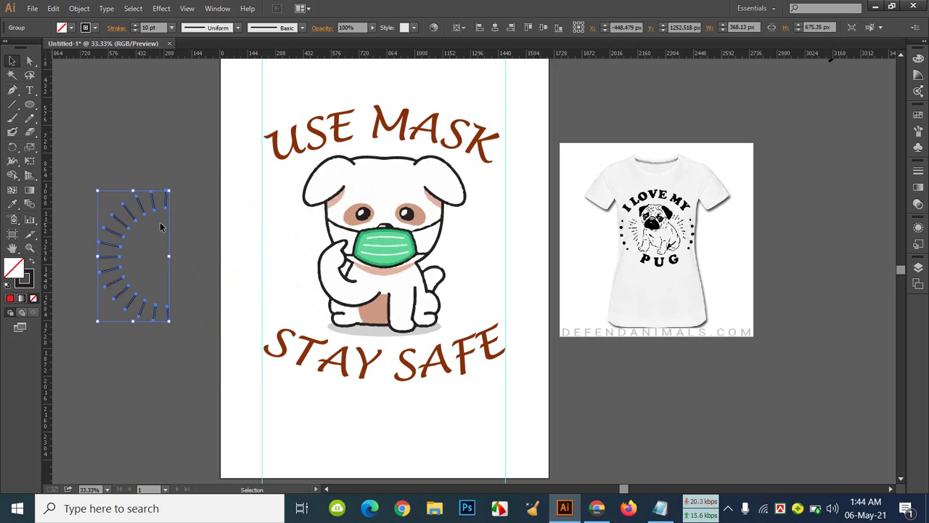
{"action": "left_click", "coordinate": [189, 200]}
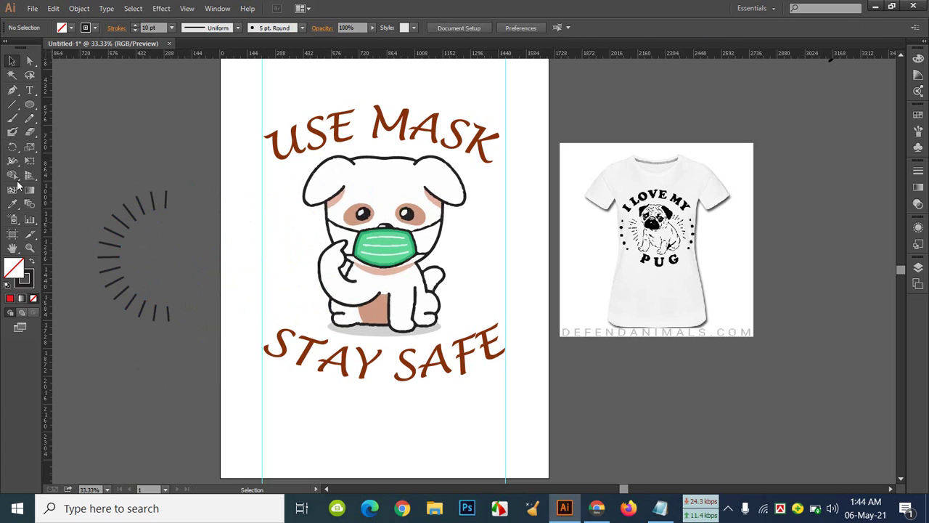
Erase the upper and lower rays of the arc with the Eraser tool, keeping only the seven middle ones
{"action": "mouse_move", "coordinate": [29, 109]}
{"action": "left_mouse_down"}
{"action": "mouse_move", "coordinate": [64, 141]}
{"action": "mouse_move", "coordinate": [72, 132]}
{"action": "mouse_move", "coordinate": [72, 145]}
{"action": "left_mouse_up"}
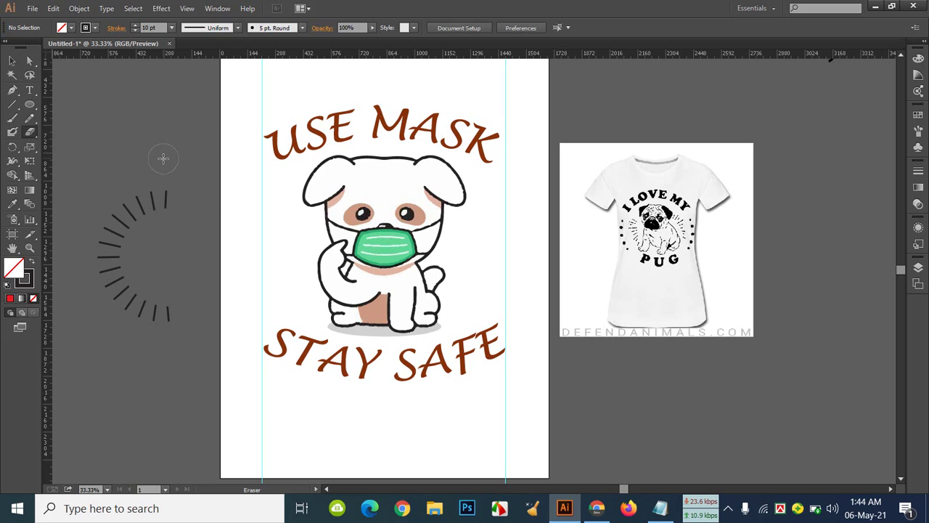
{"action": "mouse_move", "coordinate": [162, 158]}
{"action": "left_mouse_down"}
{"action": "mouse_move", "coordinate": [185, 337]}
{"action": "mouse_move", "coordinate": [181, 361]}
{"action": "mouse_move", "coordinate": [136, 363]}
{"action": "left_mouse_up"}
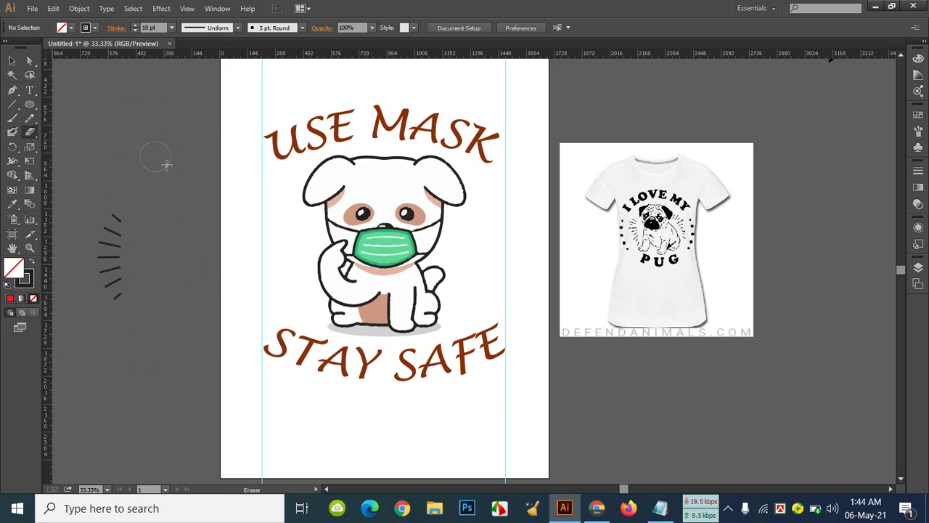
{"action": "left_click", "coordinate": [12, 61]}
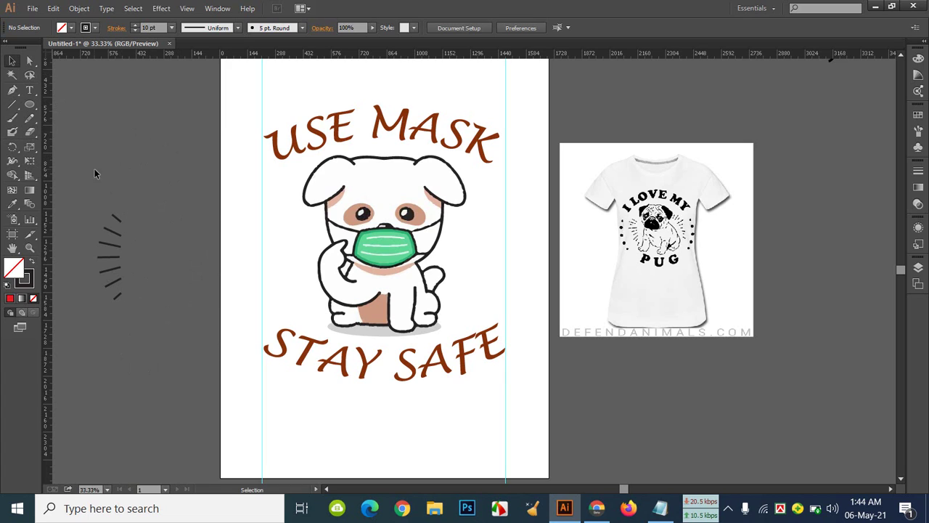
Move the arc of seven short rays onto the artboard, just beside the dog's left side
{"action": "left_click", "coordinate": [122, 298]}
{"action": "left_click_drag", "start_coordinate": [112, 258], "coordinate": [289, 255]}
{"action": "left_click", "coordinate": [201, 306]}
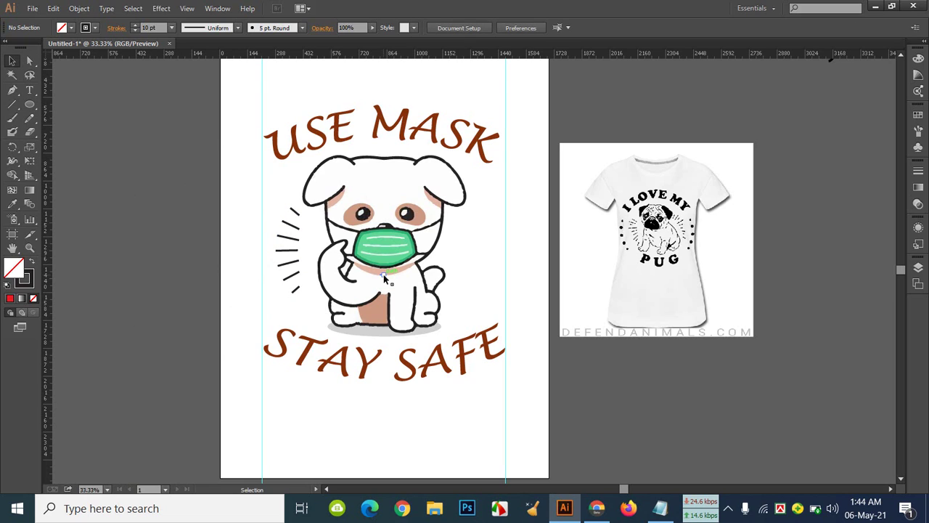
Nudge the left ray group down by about 72 px so it sits beside the dog's raised paw
{"action": "left_click", "coordinate": [291, 255]}
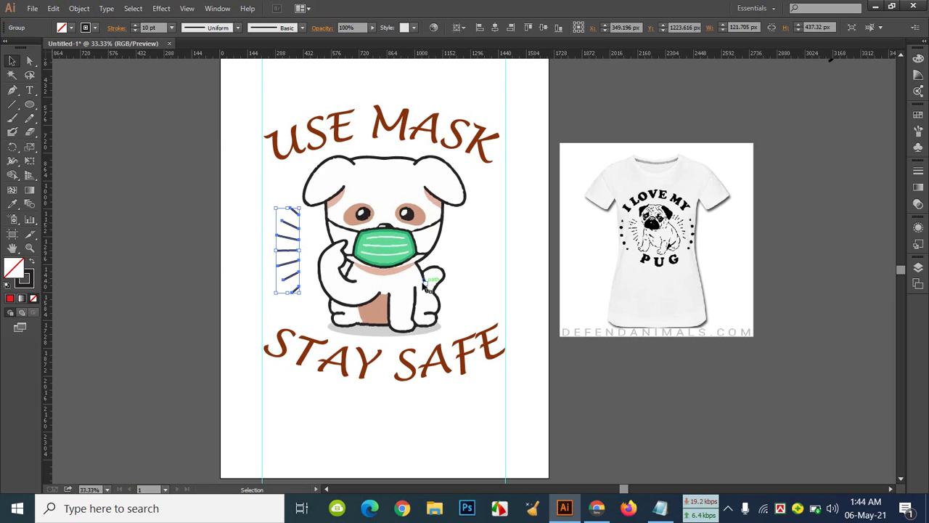
{"action": "key", "text": "Down"}
{"action": "key", "text": "Down"}
{"action": "key", "text": "Down"}
{"action": "key", "text": "Down"}
{"action": "key", "text": "Down"}
{"action": "key", "text": "Down"}
{"action": "key", "text": "Down"}
{"action": "key", "text": "Down"}
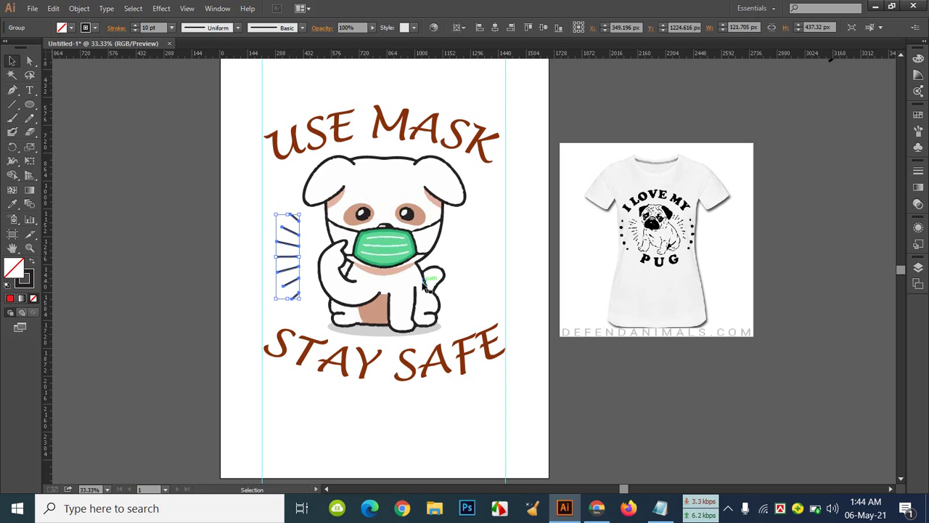
{"action": "key", "text": "Down"}
{"action": "key", "text": "Down"}
{"action": "key", "text": "Down"}
{"action": "key", "text": "Down"}
{"action": "key", "text": "Down"}
{"action": "key", "text": "Down"}
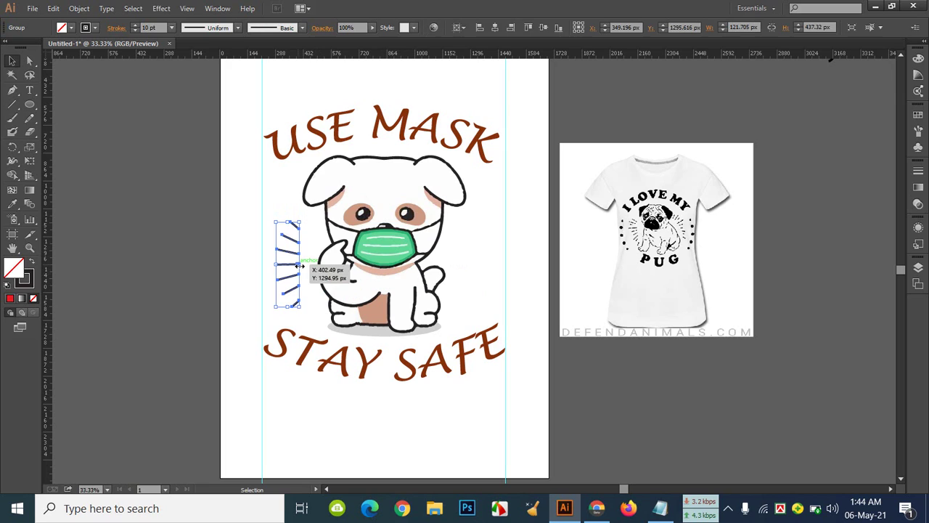
Widen the left ray group to about 160 px and nudge it right to about X 412 px, close to the dog
{"action": "left_click_drag", "start_coordinate": [299, 266], "coordinate": [306, 265]}
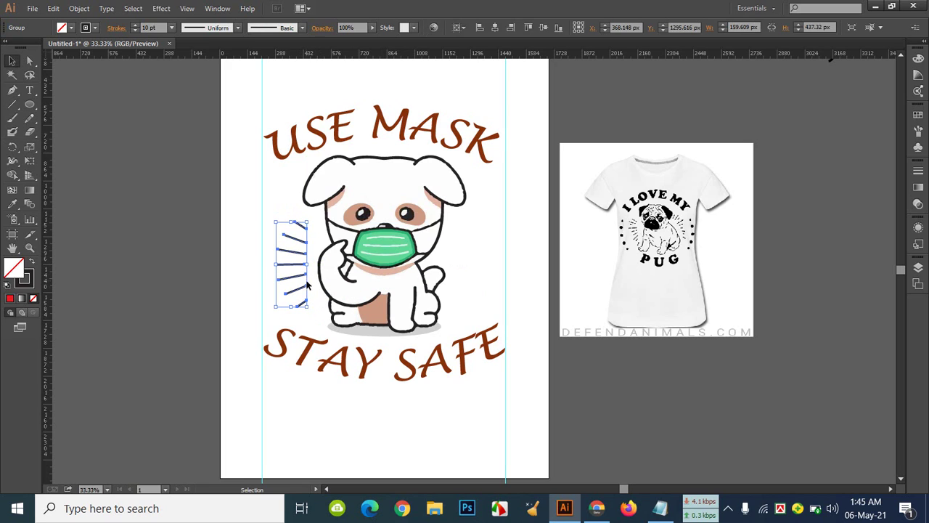
{"action": "key", "text": "Right"}
{"action": "key", "text": "Right"}
{"action": "key", "text": "Right"}
{"action": "key", "text": "Right"}
{"action": "key", "text": "Right"}
{"action": "key", "text": "Right"}
{"action": "key", "text": "Right"}
{"action": "key", "text": "Right"}
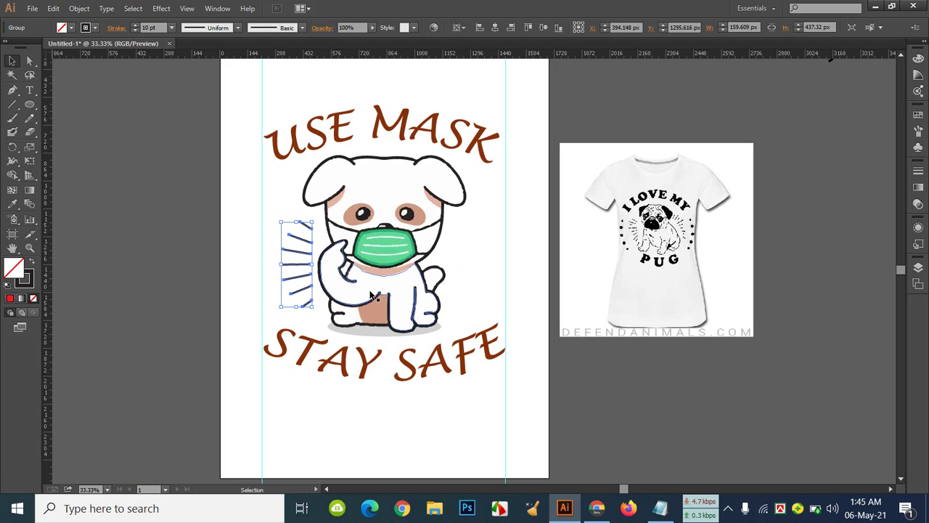
{"action": "key", "text": "Right"}
{"action": "key", "text": "Right"}
{"action": "key", "text": "Right"}
{"action": "key", "text": "Right"}
{"action": "key", "text": "Right"}
{"action": "key", "text": "Right"}
{"action": "key", "text": "Right"}
{"action": "key", "text": "Right"}
{"action": "key", "text": "Right"}
{"action": "key", "text": "Right"}
{"action": "key", "text": "Right"}
{"action": "key", "text": "Right"}
{"action": "key", "text": "Right"}
{"action": "key", "text": "Right"}
{"action": "key", "text": "Right"}
{"action": "key", "text": "Right"}
{"action": "key", "text": "Right"}
{"action": "key", "text": "Right"}
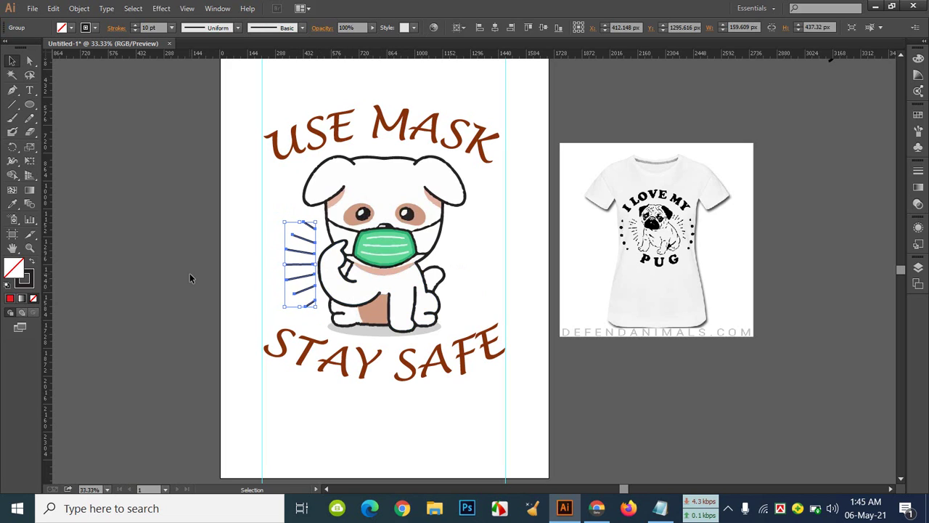
{"action": "left_click", "coordinate": [187, 273]}
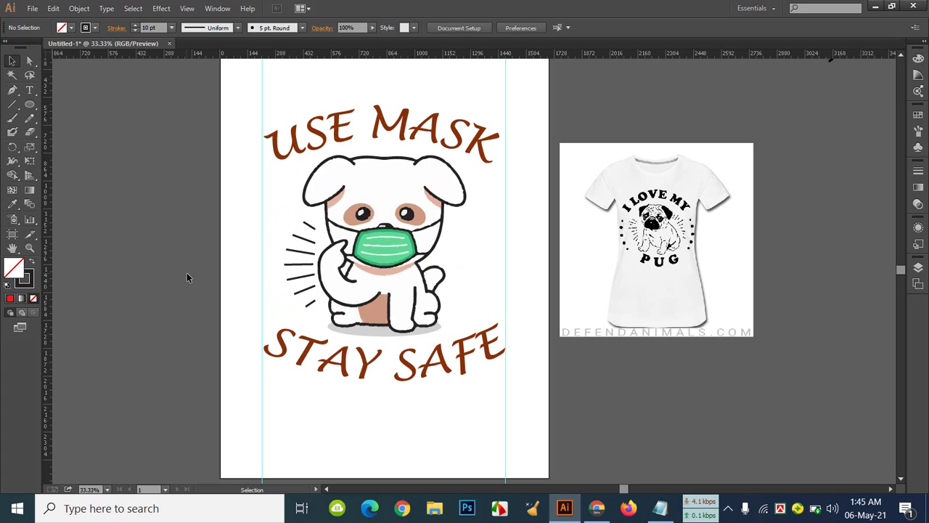
Create a mirrored copy of the left ray group with Reflect and place it beside the dog's right side
{"action": "left_click", "coordinate": [302, 270]}
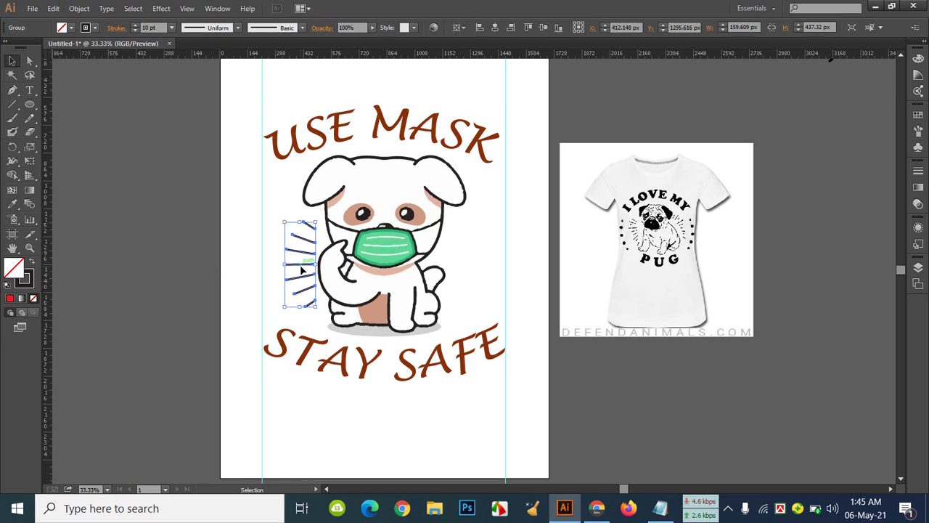
{"action": "right_click", "coordinate": [302, 270]}
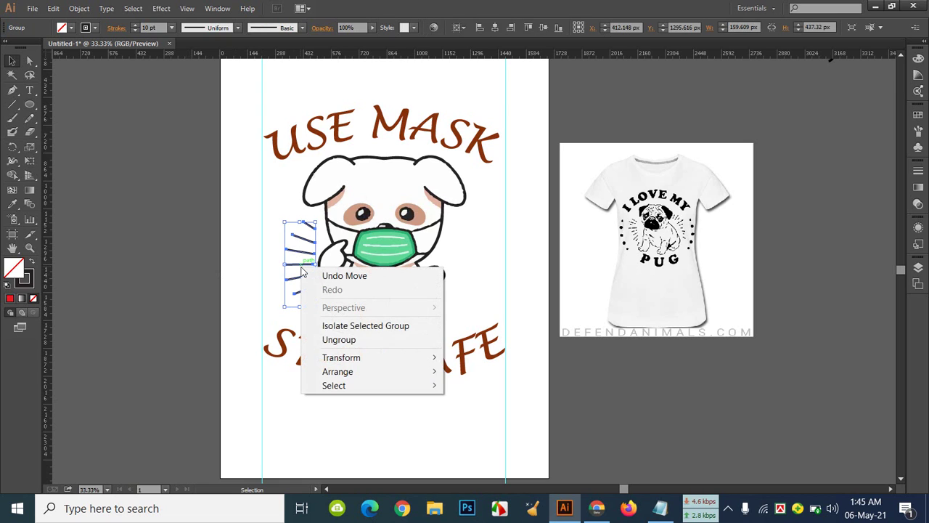
{"action": "mouse_move", "coordinate": [331, 357]}
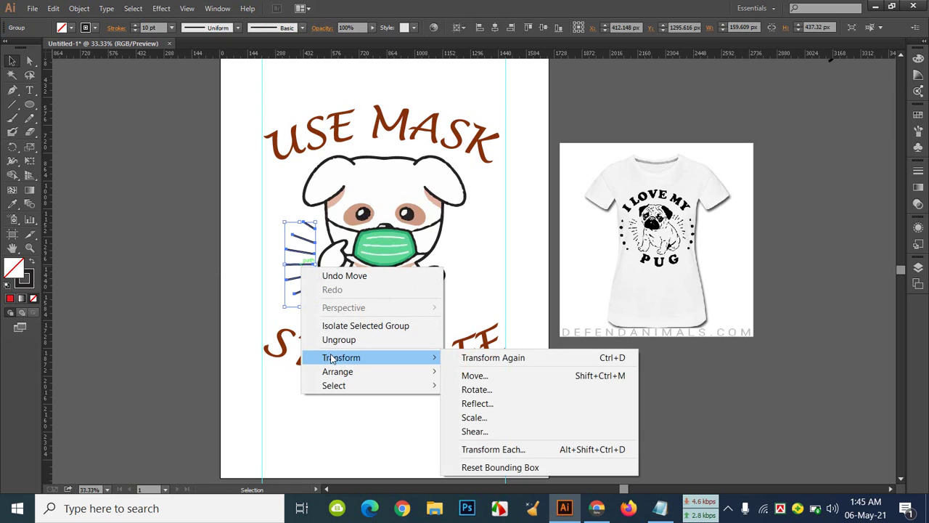
{"action": "left_click", "coordinate": [477, 403]}
{"action": "left_click", "coordinate": [737, 310]}
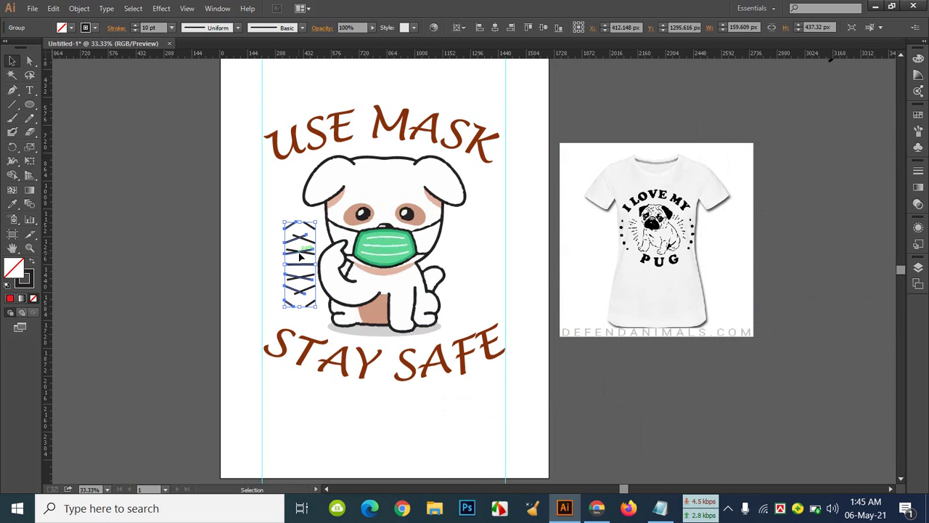
{"action": "left_click_drag", "start_coordinate": [299, 258], "coordinate": [470, 263]}
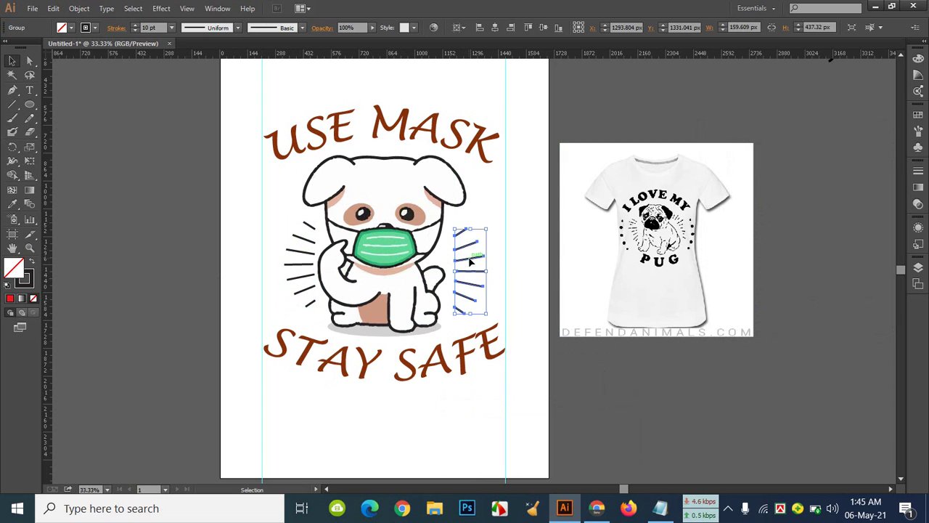
{"action": "left_click", "coordinate": [618, 395]}
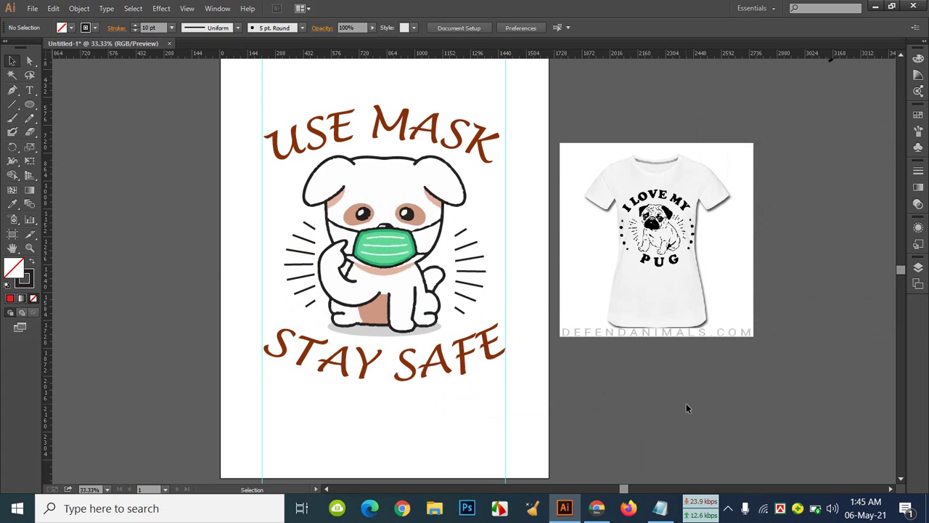
Nudge the left ray group slightly away from the dog, to about X 399 px
{"action": "left_click", "coordinate": [294, 277]}
{"action": "key", "text": "Left"}
{"action": "key", "text": "Left"}
{"action": "key", "text": "Left"}
{"action": "key", "text": "Left"}
{"action": "key", "text": "Left"}
{"action": "key", "text": "Left"}
{"action": "key", "text": "Left"}
{"action": "key", "text": "Left"}
{"action": "key", "text": "Left"}
{"action": "key", "text": "Left"}
{"action": "key", "text": "Left"}
{"action": "key", "text": "Left"}
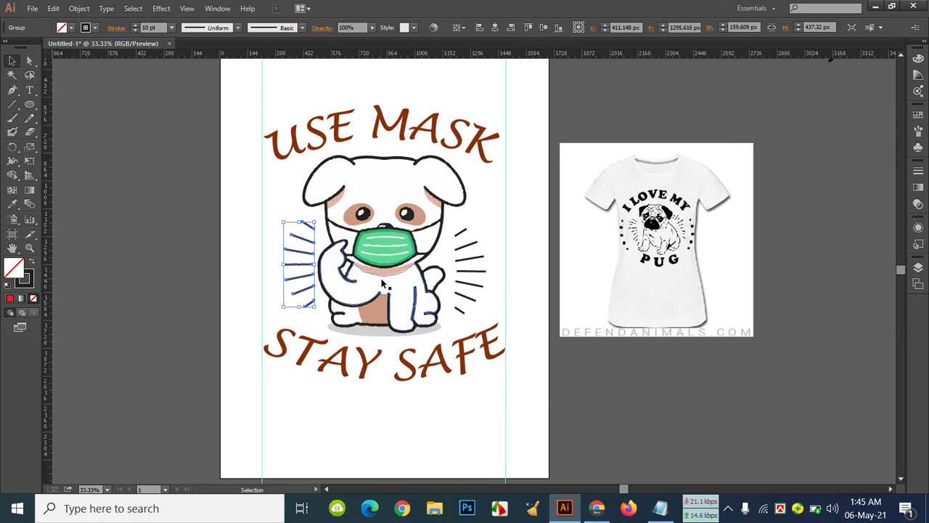
Nudge the right ray group slightly closer to the dog, to about X 1281 px, and deselect it
{"action": "left_click", "coordinate": [465, 271]}
{"action": "key", "text": "Left"}
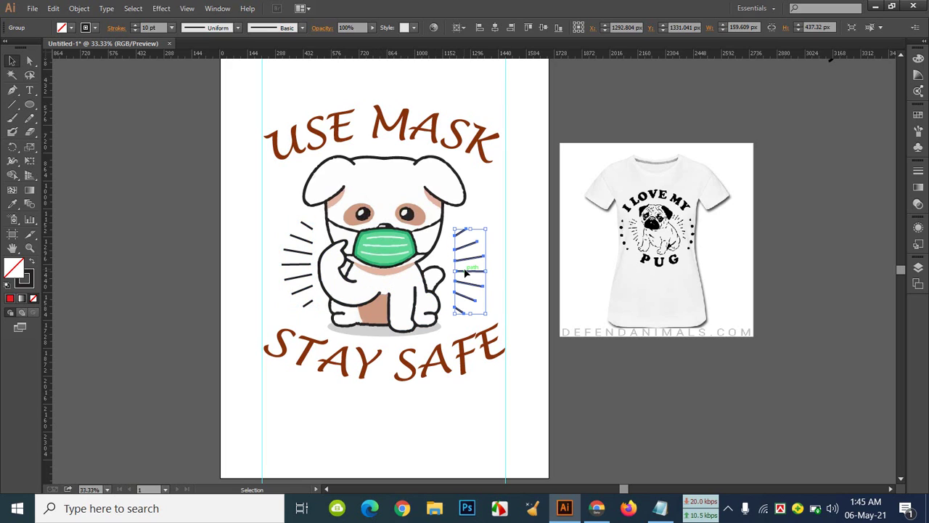
{"action": "key", "text": "ctrl+z"}
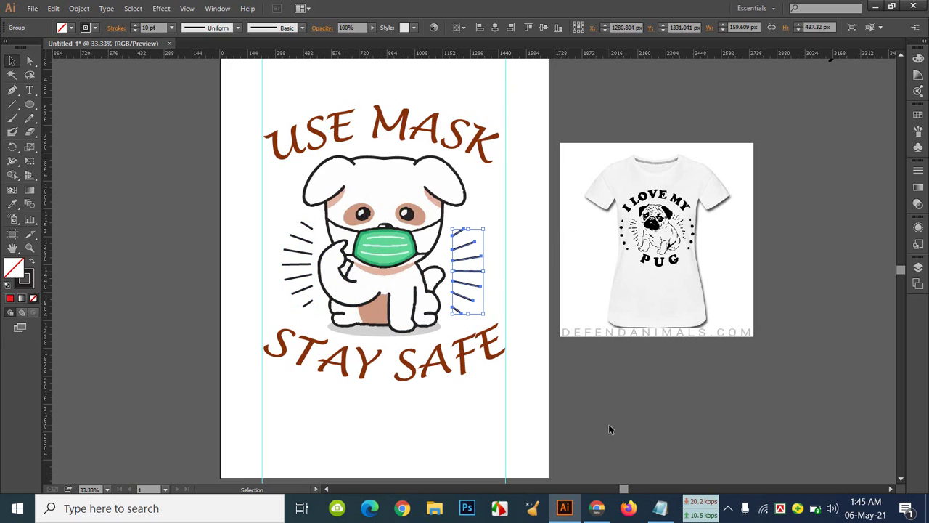
{"action": "left_click", "coordinate": [731, 399]}
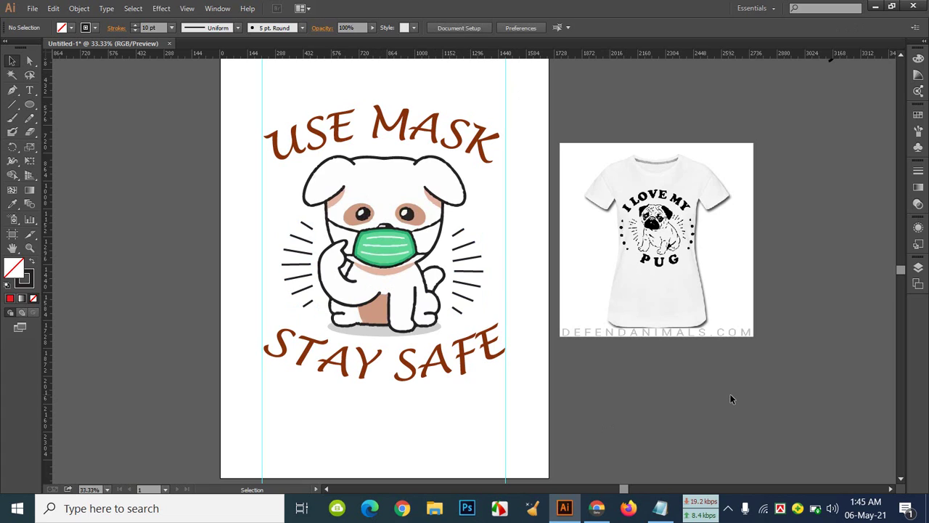
Nudge the left ray group down by about 20 px to bring it nearer the height of the right group
{"action": "left_click", "coordinate": [305, 278]}
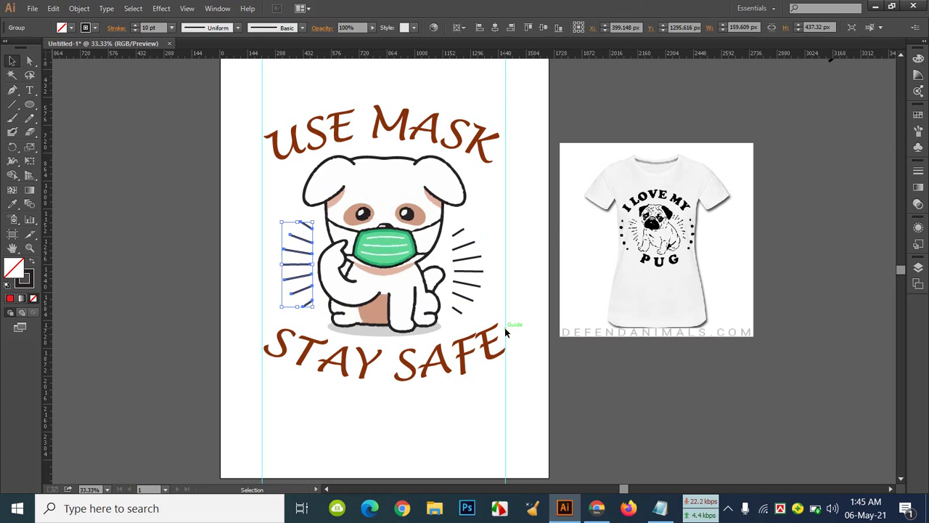
{"action": "key", "text": "Down"}
{"action": "key", "text": "Down"}
{"action": "key", "text": "Down"}
{"action": "key", "text": "Down"}
{"action": "key", "text": "Down"}
{"action": "key", "text": "Down"}
{"action": "key", "text": "Down"}
{"action": "key", "text": "Down"}
{"action": "key", "text": "Down"}
{"action": "key", "text": "Down"}
{"action": "key", "text": "Down"}
{"action": "key", "text": "Down"}
{"action": "key", "text": "Down"}
{"action": "key", "text": "Down"}
{"action": "key", "text": "Down"}
{"action": "key", "text": "Down"}
{"action": "key", "text": "Down"}
{"action": "key", "text": "Down"}
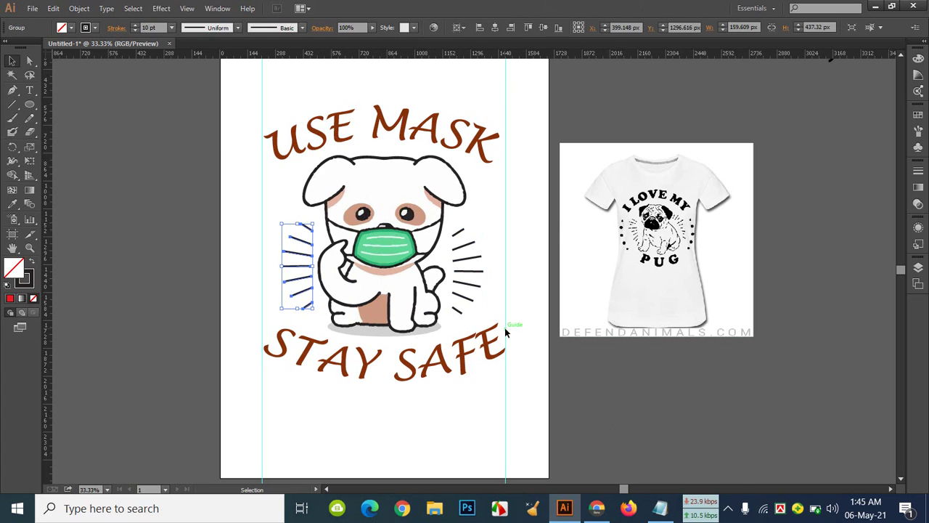
{"action": "key", "text": "Down"}
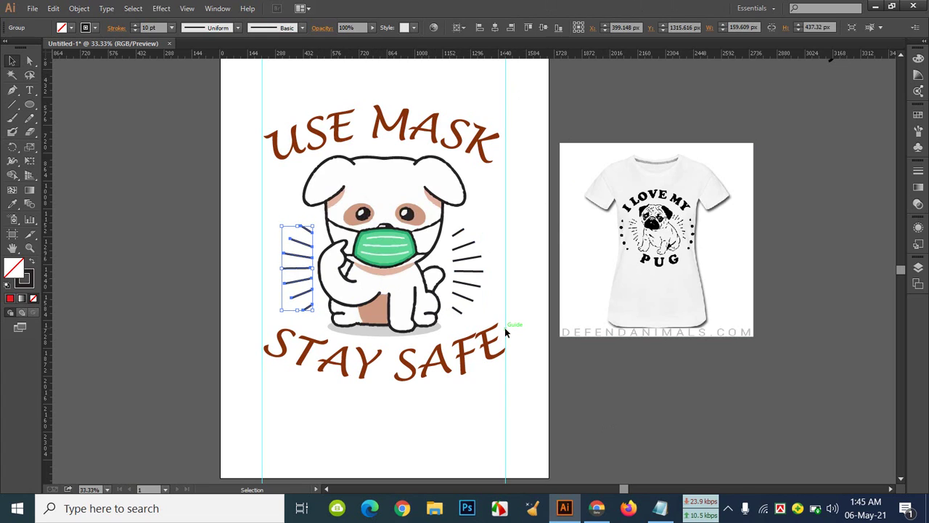
{"action": "left_click", "coordinate": [489, 405]}
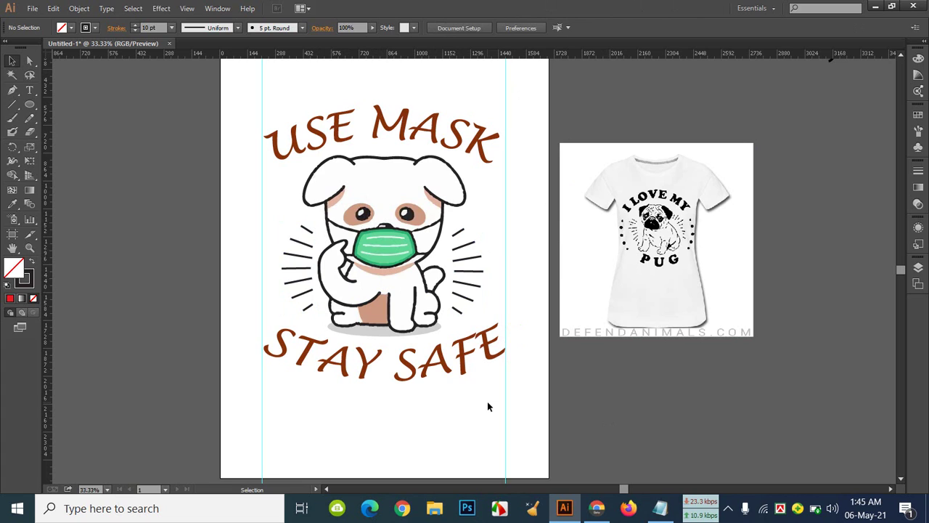
Try to distribute the two ray groups vertically by their centres
{"action": "left_click", "coordinate": [299, 267]}
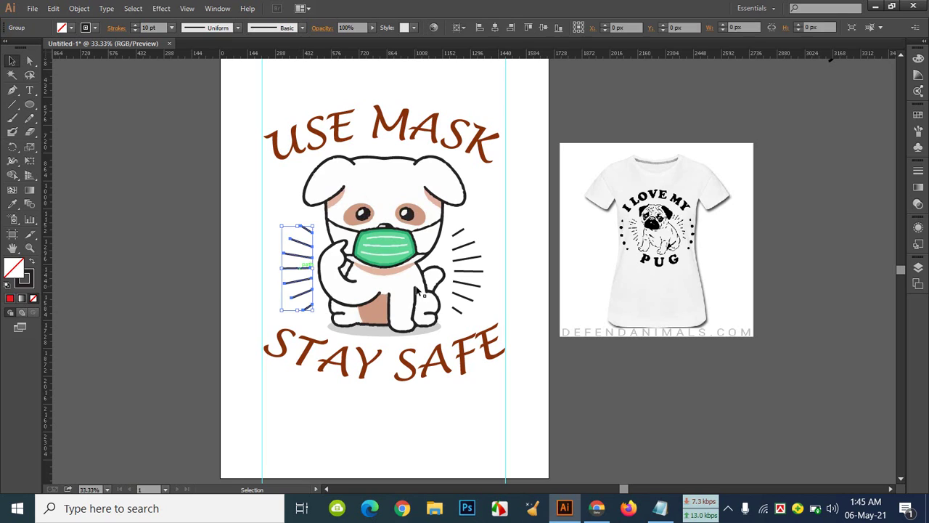
{"action": "left_click", "coordinate": [470, 285], "text": "shift"}
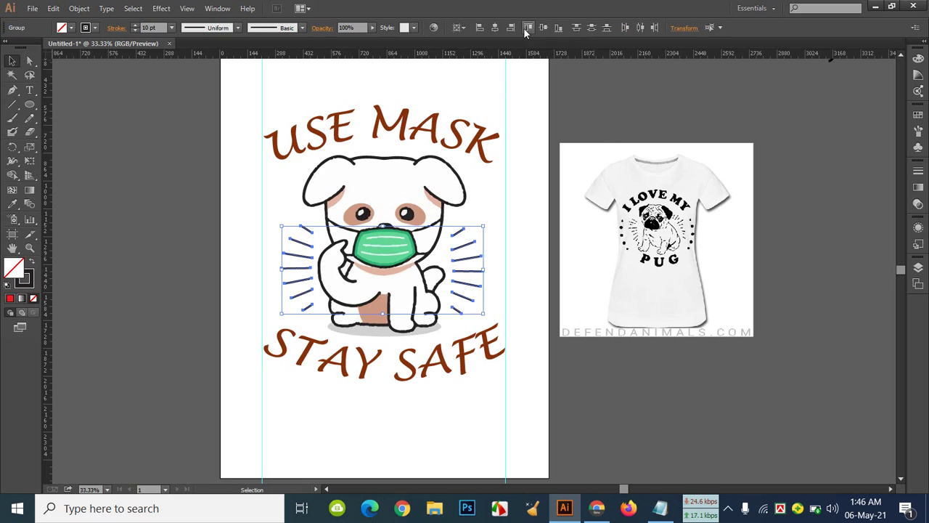
{"action": "left_click", "coordinate": [591, 27]}
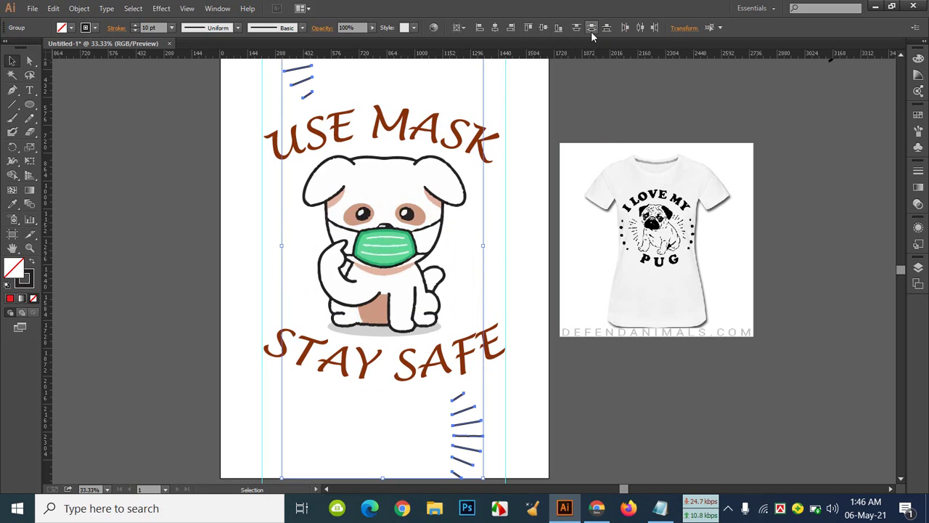
{"action": "key", "text": "ctrl+z"}
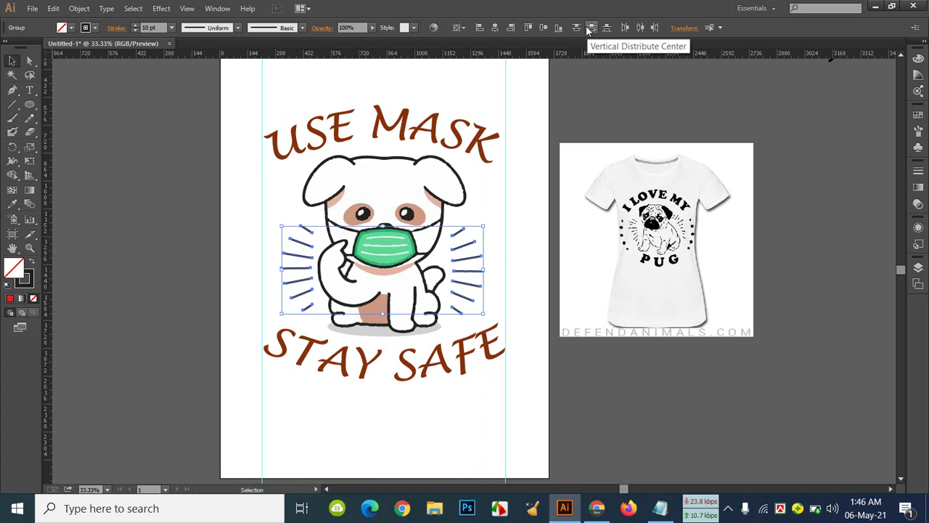
Distribute the two ray groups horizontally by their centres and try aligning them on their horizontal centre
{"action": "left_click", "coordinate": [641, 28]}
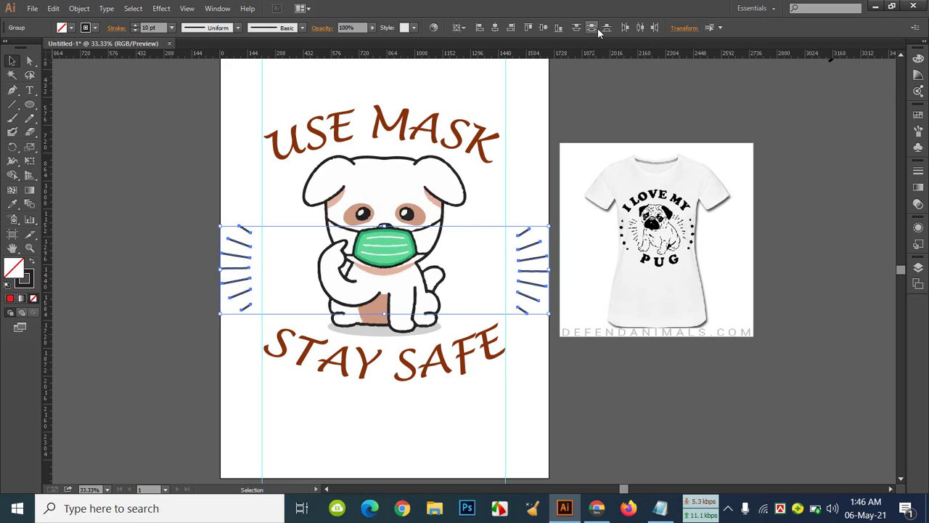
{"action": "left_click", "coordinate": [497, 28]}
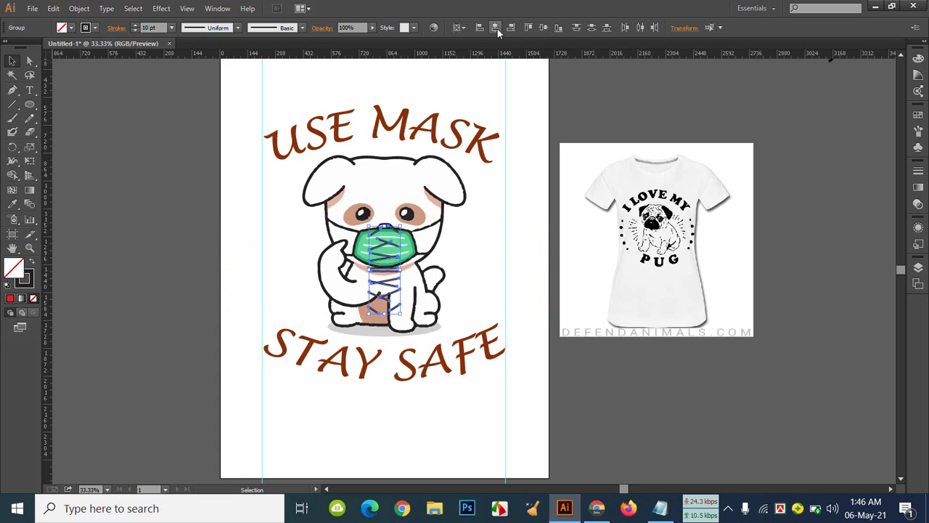
{"action": "key", "text": "ctrl+z"}
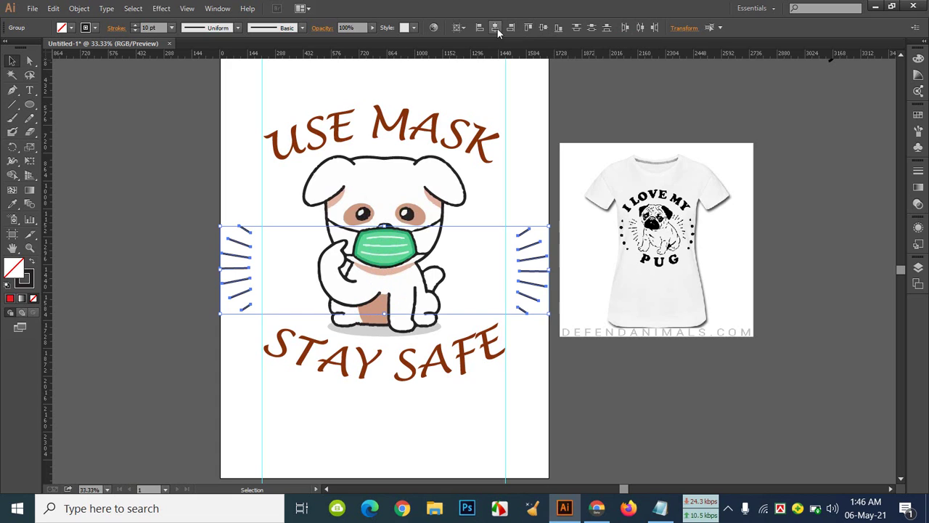
Move the ray groups back beside the dog, the right one to about X 1288 px and the left one to about X 391 px
{"action": "left_click", "coordinate": [576, 396]}
{"action": "left_click_drag", "start_coordinate": [540, 287], "coordinate": [465, 289]}
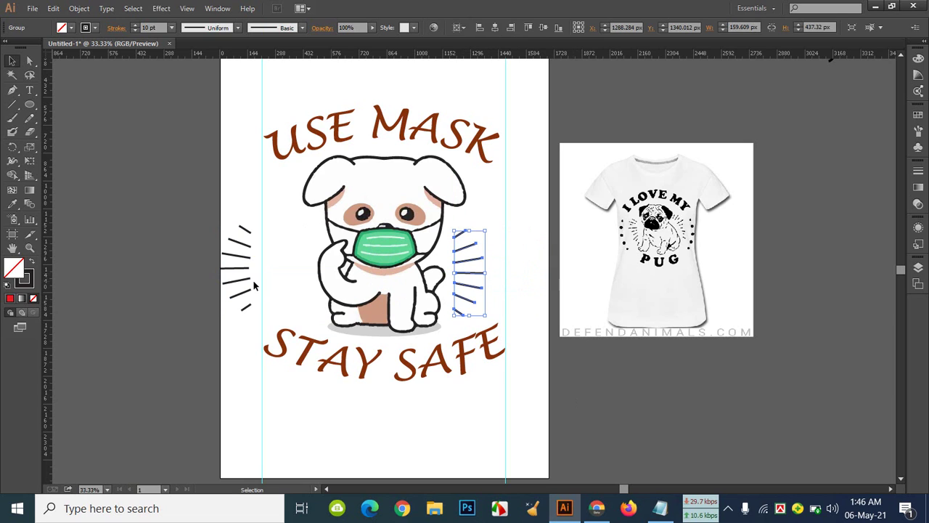
{"action": "left_click_drag", "start_coordinate": [245, 271], "coordinate": [308, 272]}
{"action": "left_click", "coordinate": [623, 405]}
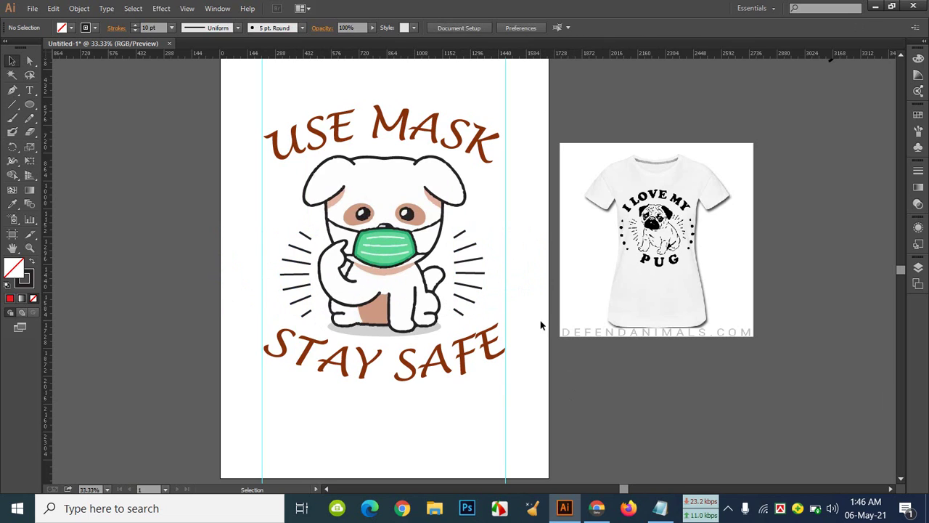
{"action": "left_click", "coordinate": [297, 276]}
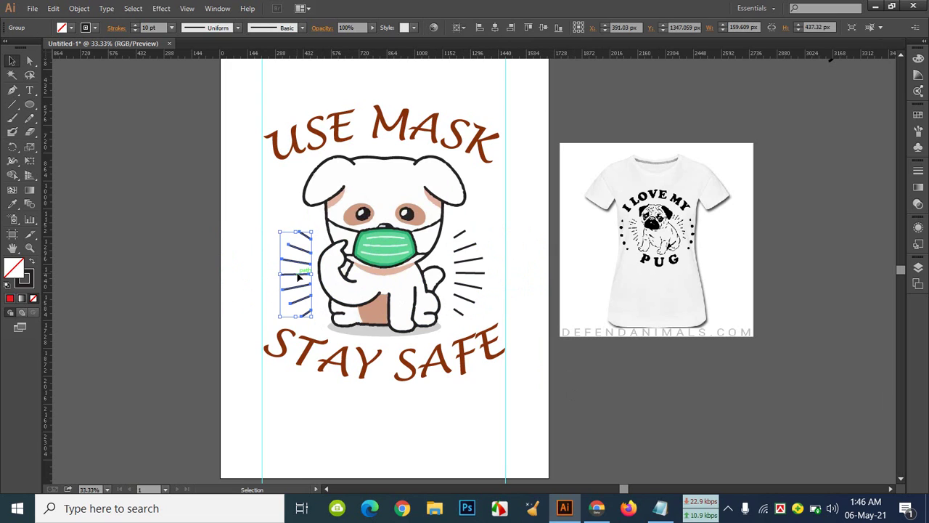
{"action": "left_click", "coordinate": [465, 275]}
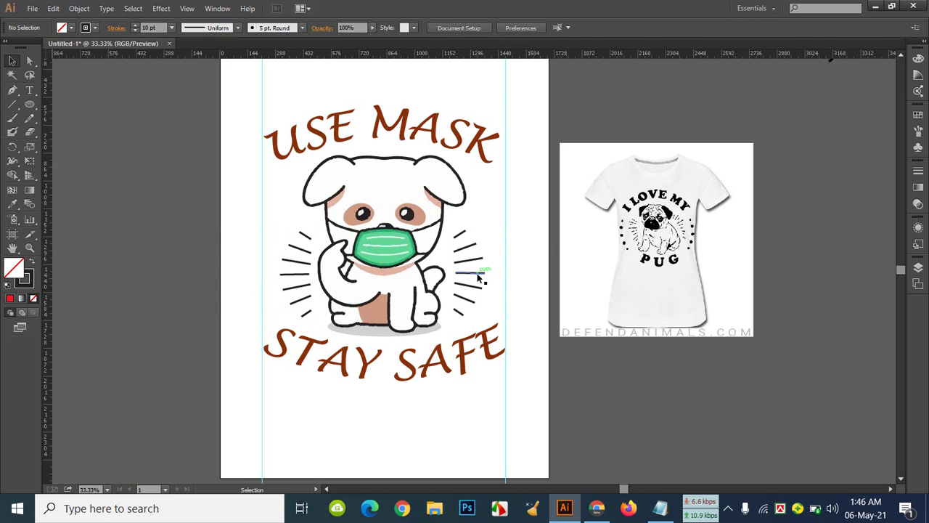
{"action": "left_click", "coordinate": [478, 276]}
{"action": "left_click", "coordinate": [602, 407]}
Delete the pug T-shirt reference image beside the artboard
{"action": "left_click", "coordinate": [652, 291]}
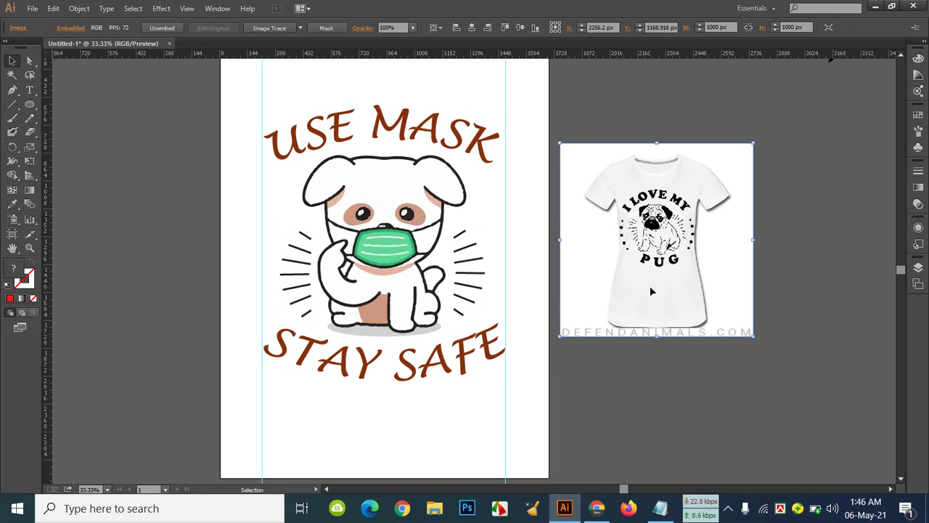
{"action": "key", "text": "Delete"}
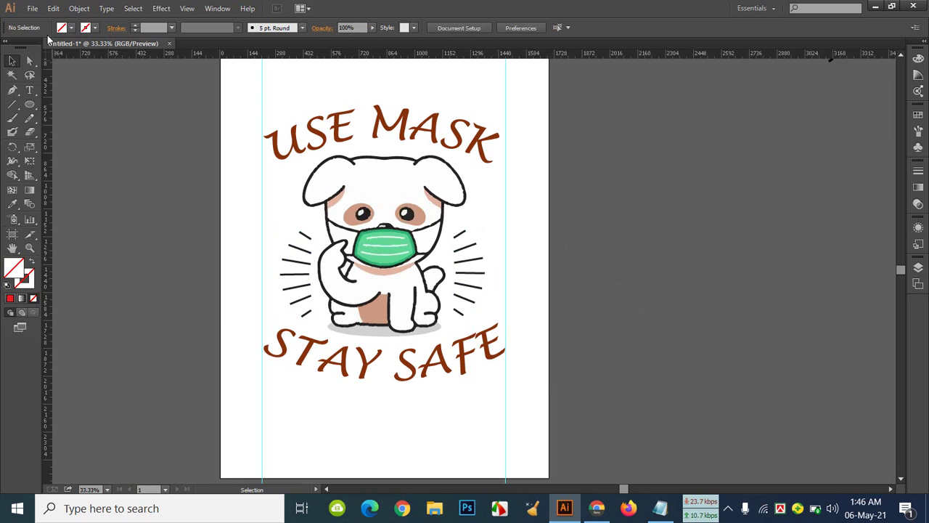
Save the design to the Desktop as an Adobe Illustrator file named DOG T-SHIRT
{"action": "left_click", "coordinate": [32, 8]}
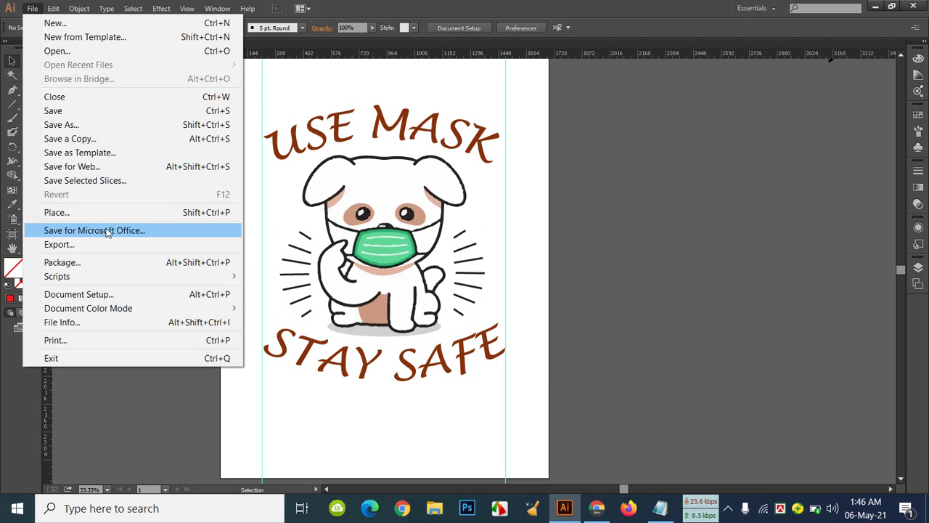
{"action": "left_click", "coordinate": [104, 128]}
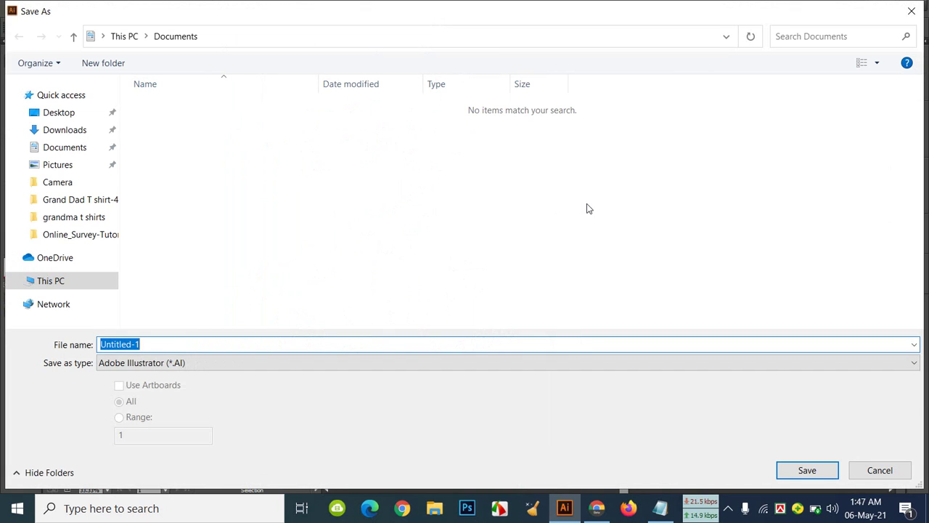
{"action": "type", "text": "d"}
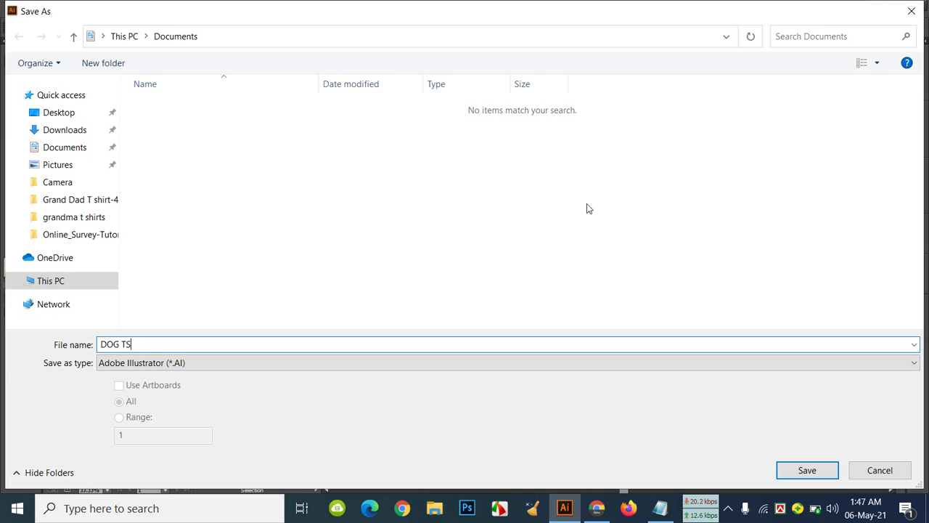
{"action": "type", "text": "OG T-SHIRT"}
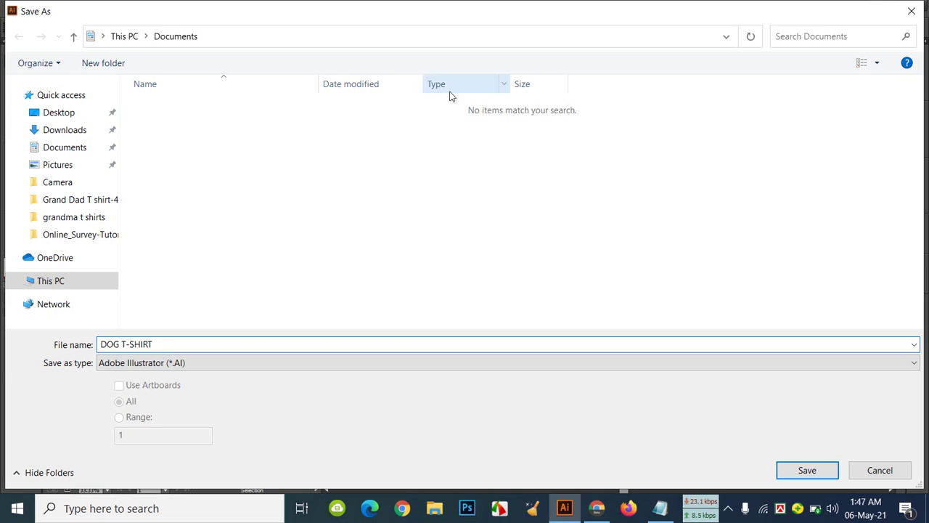
{"action": "left_click", "coordinate": [44, 116]}
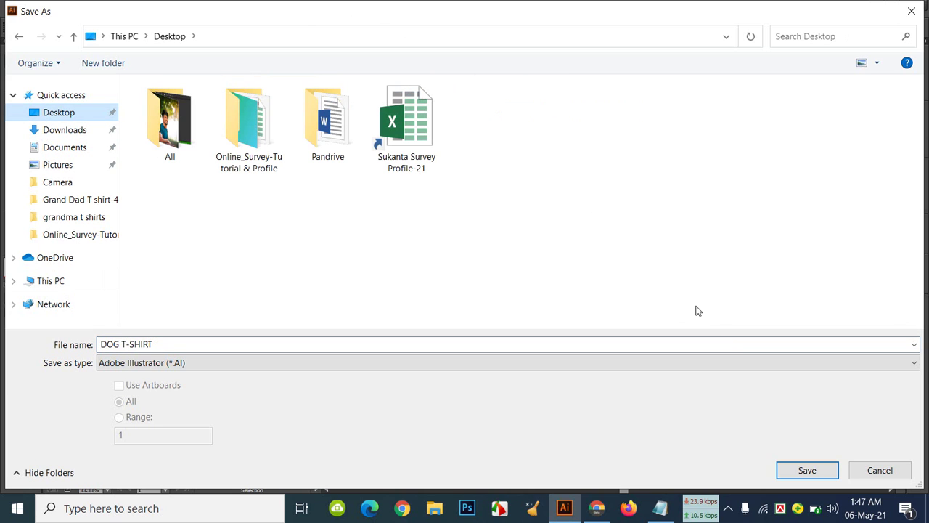
{"action": "left_click", "coordinate": [807, 471]}
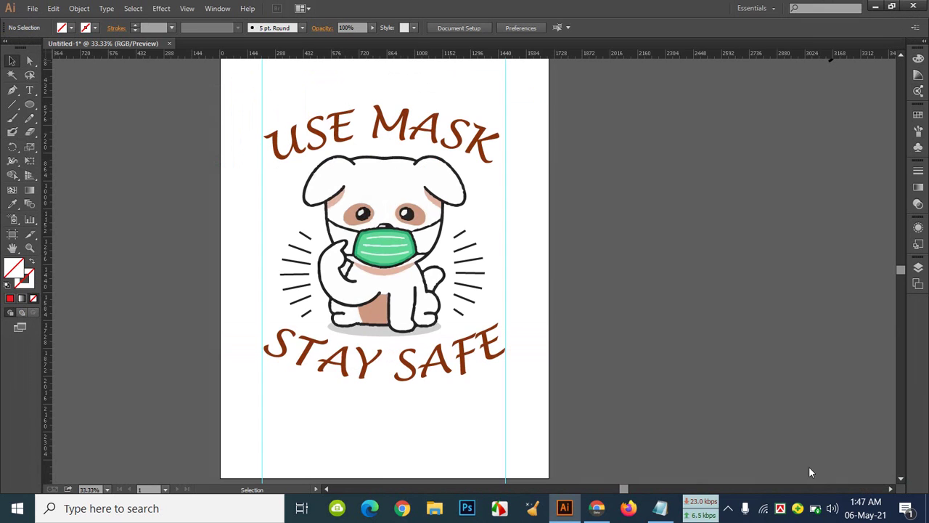
{"action": "left_click", "coordinate": [522, 419]}
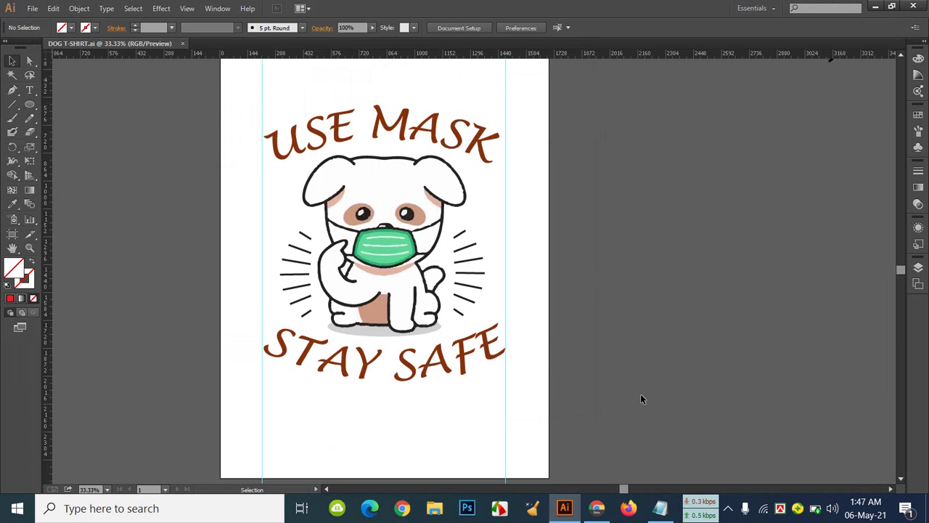
Switch to Chrome and close the Freepik pages for the premium quality banner collection and the 100 vector mandalas
{"action": "left_click", "coordinate": [595, 501]}
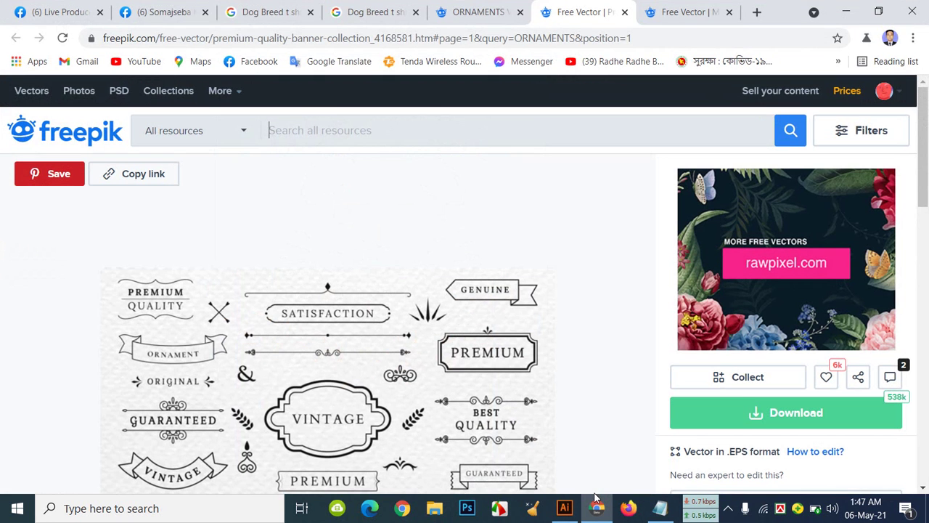
{"action": "left_click", "coordinate": [625, 12]}
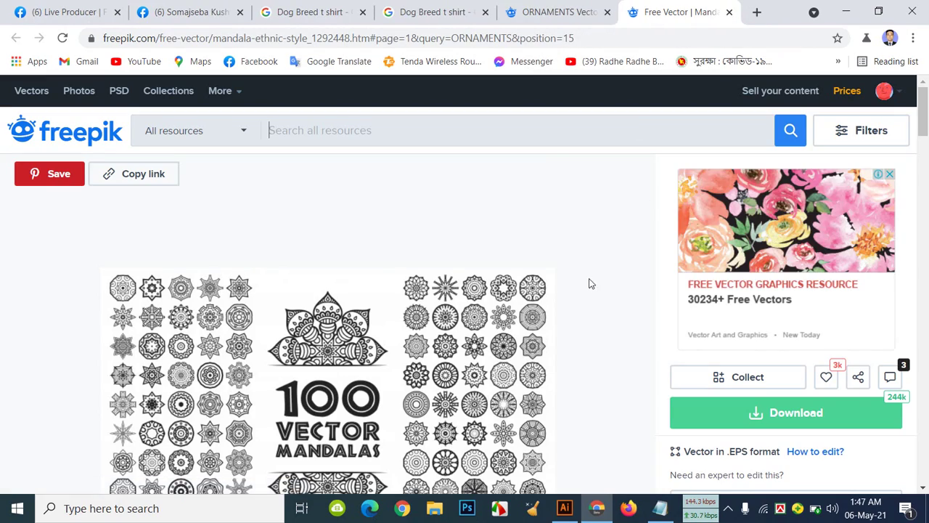
{"action": "scroll", "coordinate": [581, 276], "scroll_direction": "down", "scroll_amount": 5}
{"action": "scroll", "coordinate": [574, 273], "scroll_direction": "down", "scroll_amount": 10}
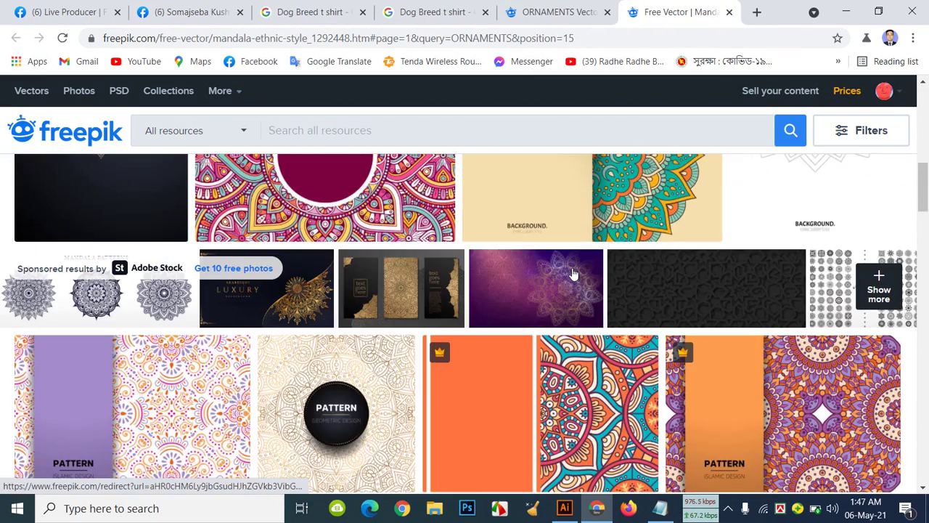
{"action": "scroll", "coordinate": [573, 274], "scroll_direction": "down", "scroll_amount": 4}
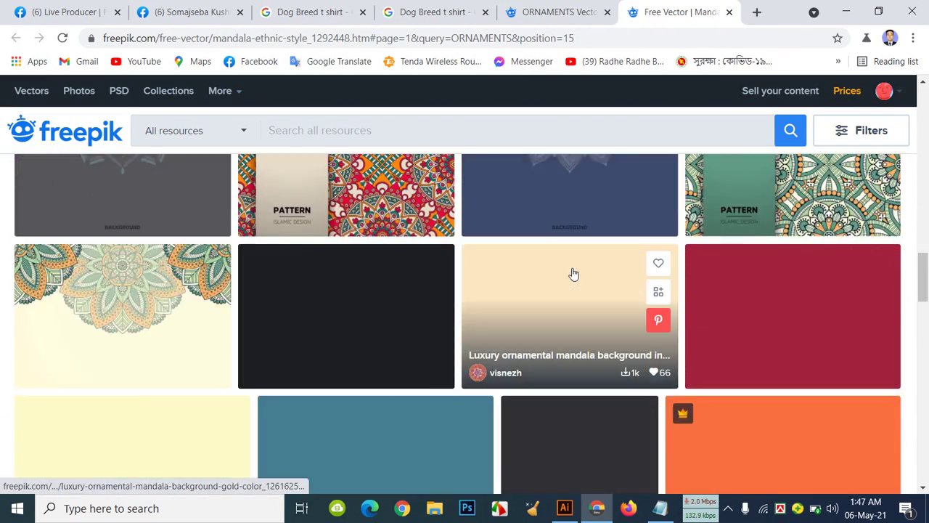
{"action": "left_click", "coordinate": [729, 12]}
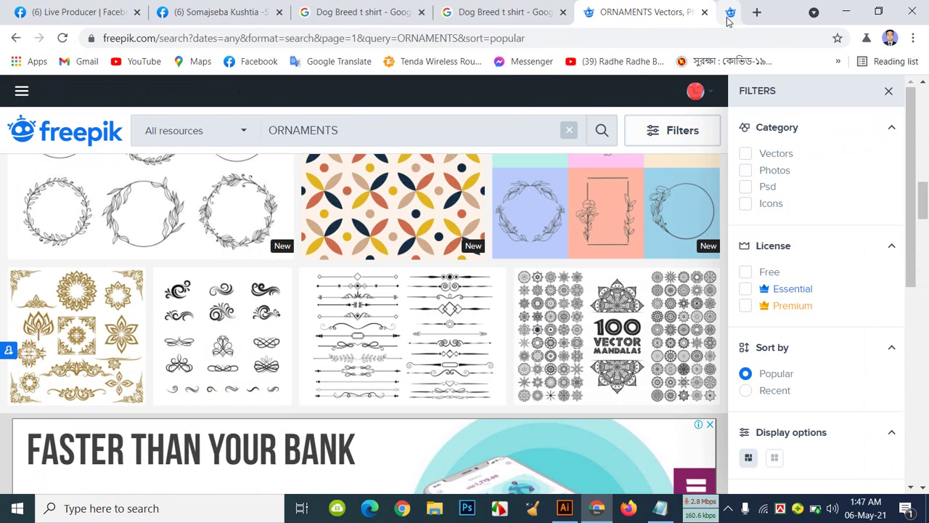
Search Freepik for DOG ORNAMENTS
{"action": "left_click_drag", "start_coordinate": [340, 131], "coordinate": [268, 137]}
{"action": "left_click", "coordinate": [269, 133]}
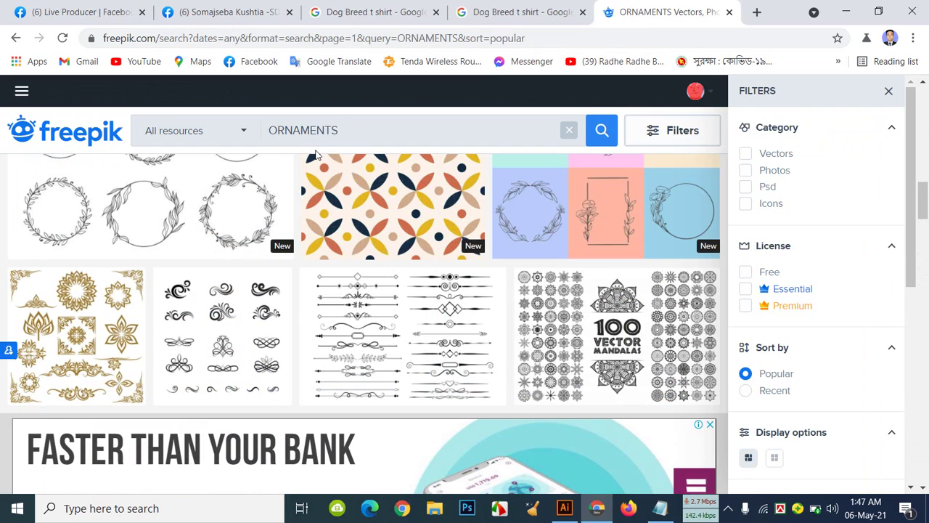
{"action": "type", "text": "DOG"}
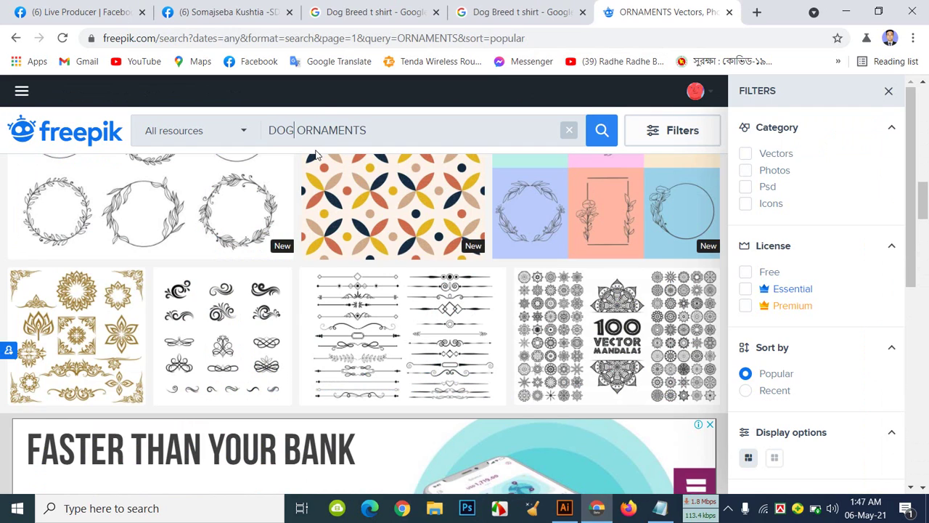
{"action": "key", "text": "Return"}
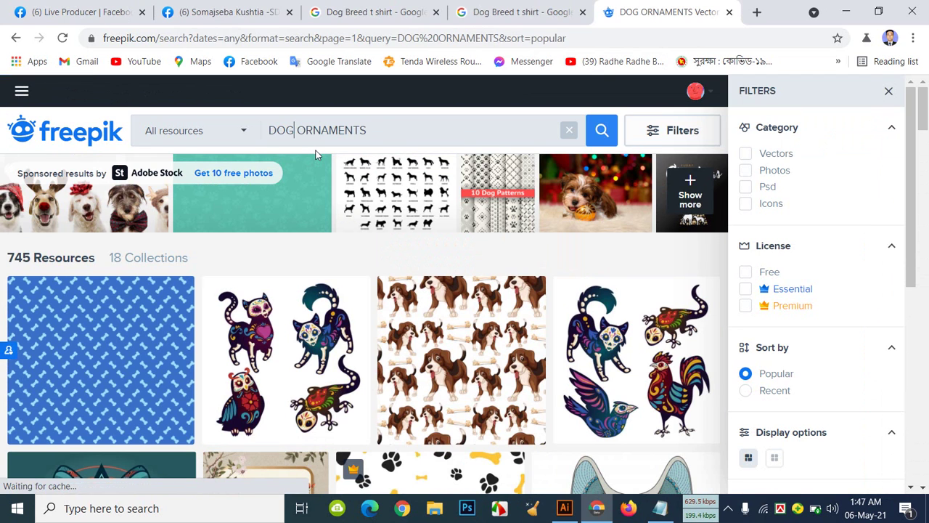
Browse the dog ornament results and open the black paw and yellow bone pattern in a separate browser tab
{"action": "scroll", "coordinate": [498, 233], "scroll_direction": "down", "scroll_amount": 4}
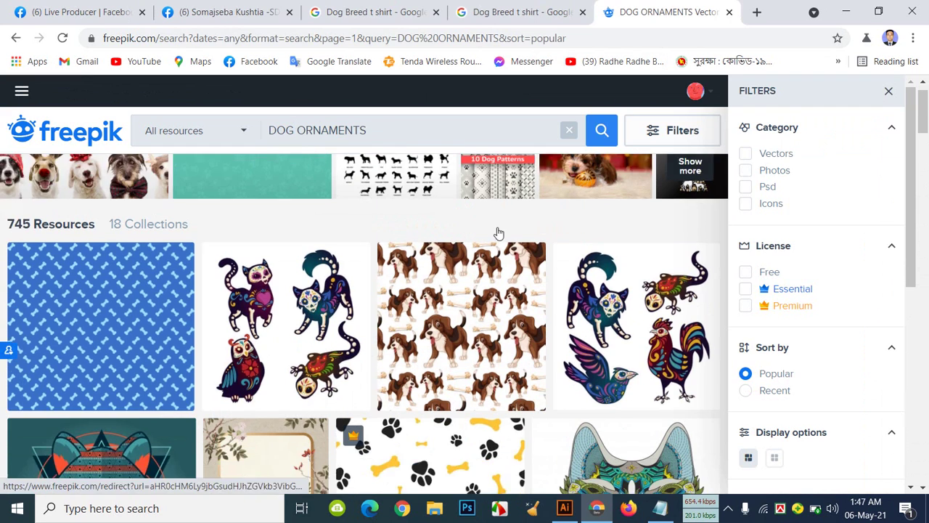
{"action": "right_click", "coordinate": [436, 273]}
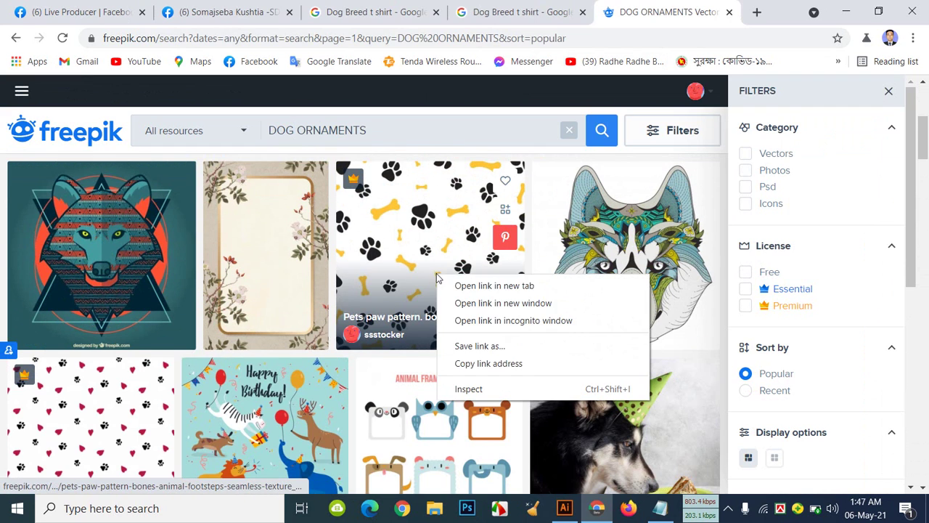
{"action": "left_click", "coordinate": [472, 285]}
{"action": "scroll", "coordinate": [453, 258], "scroll_direction": "down", "scroll_amount": 3}
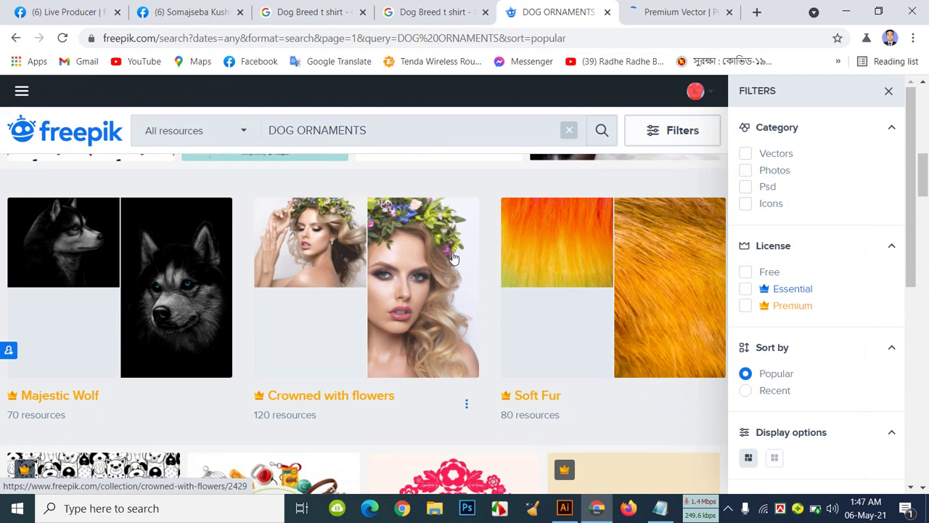
{"action": "scroll", "coordinate": [452, 258], "scroll_direction": "down", "scroll_amount": 3}
{"action": "scroll", "coordinate": [452, 258], "scroll_direction": "down", "scroll_amount": 5}
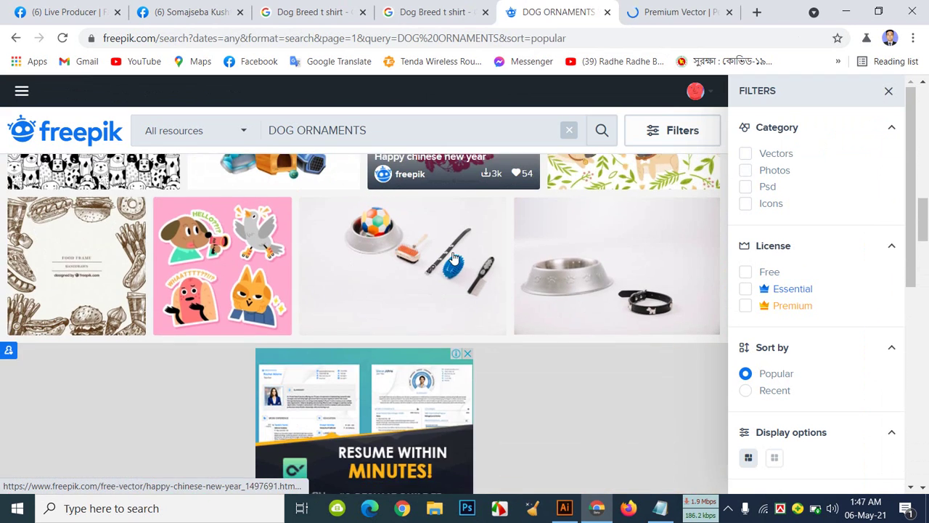
{"action": "scroll", "coordinate": [453, 258], "scroll_direction": "down", "scroll_amount": 3}
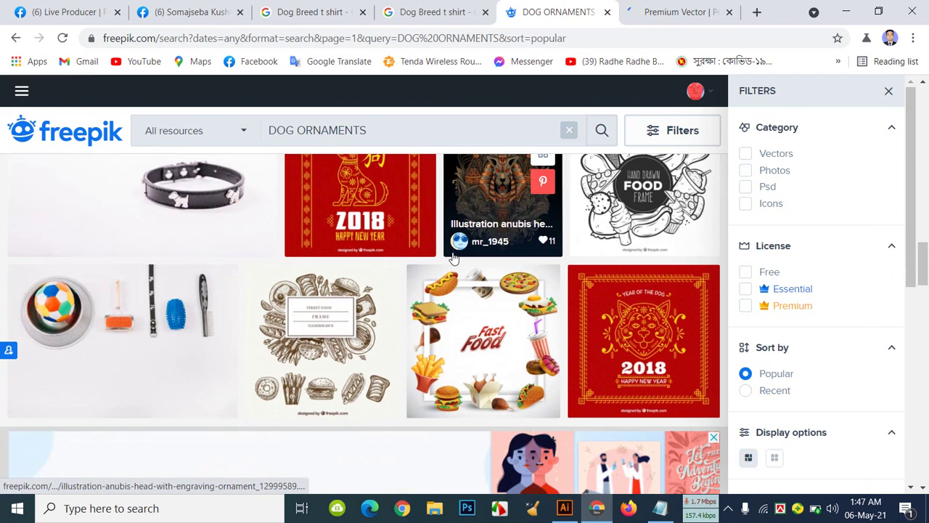
{"action": "left_click", "coordinate": [650, 17]}
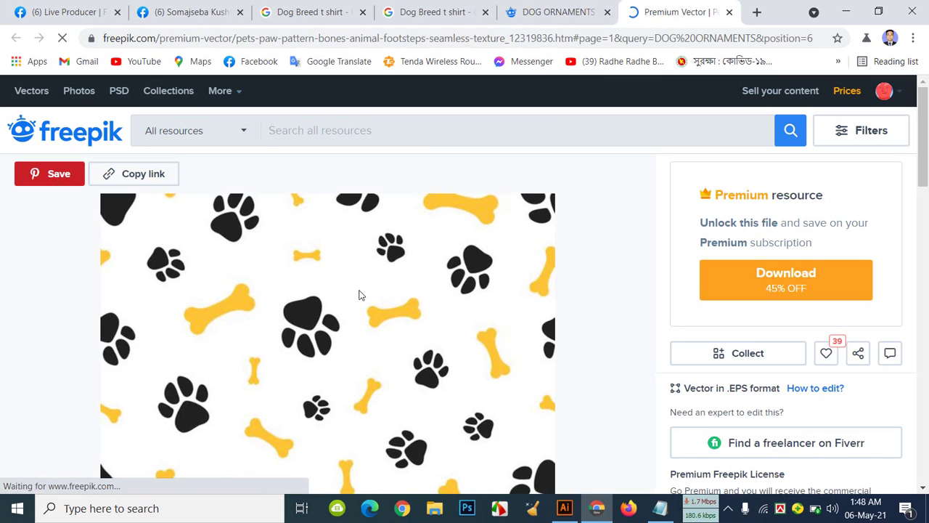
Look through the related paw resources and open the colorful dog or cat paw prints pattern on a navy background
{"action": "scroll", "coordinate": [356, 298], "scroll_direction": "down", "scroll_amount": 4}
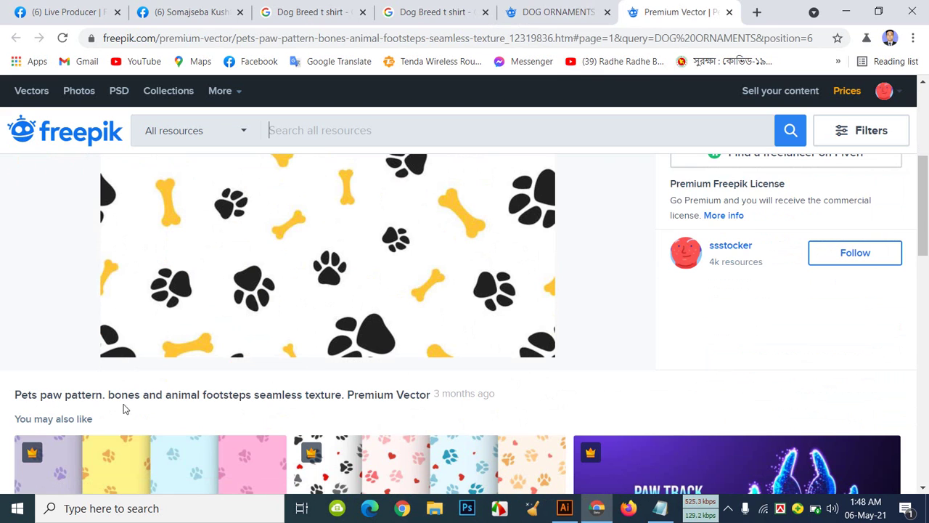
{"action": "scroll", "coordinate": [124, 409], "scroll_direction": "down", "scroll_amount": 2}
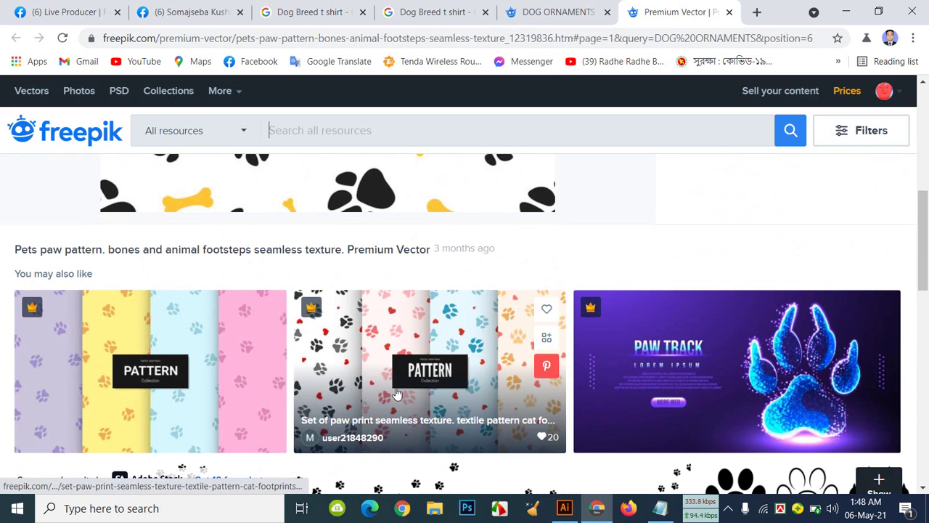
{"action": "scroll", "coordinate": [399, 385], "scroll_direction": "down", "scroll_amount": 8}
{"action": "scroll", "coordinate": [396, 390], "scroll_direction": "up", "scroll_amount": 10}
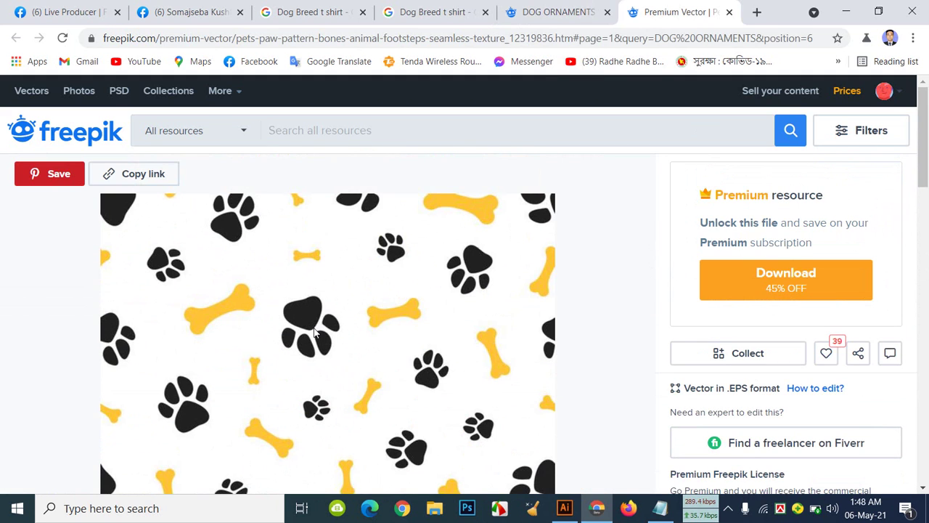
{"action": "scroll", "coordinate": [436, 328], "scroll_direction": "down", "scroll_amount": 2}
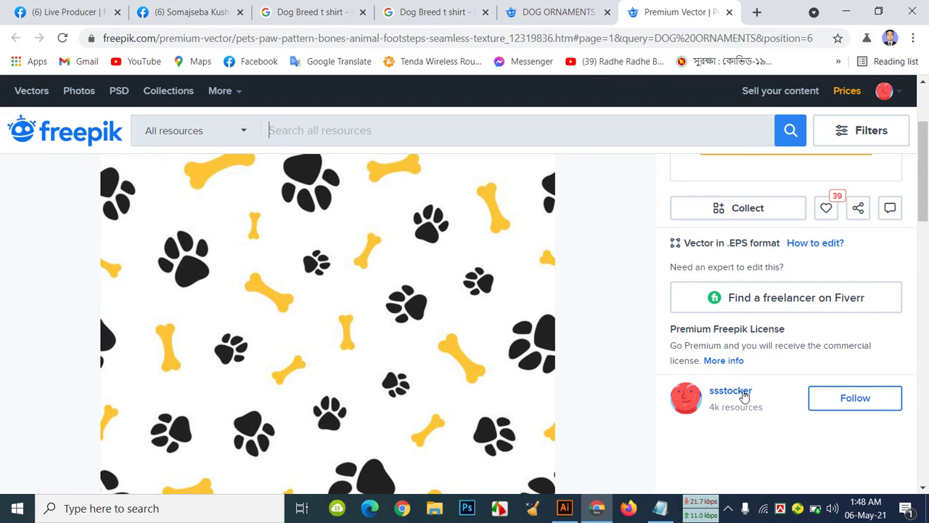
{"action": "scroll", "coordinate": [730, 352], "scroll_direction": "up", "scroll_amount": 2}
{"action": "scroll", "coordinate": [732, 340], "scroll_direction": "down", "scroll_amount": 12}
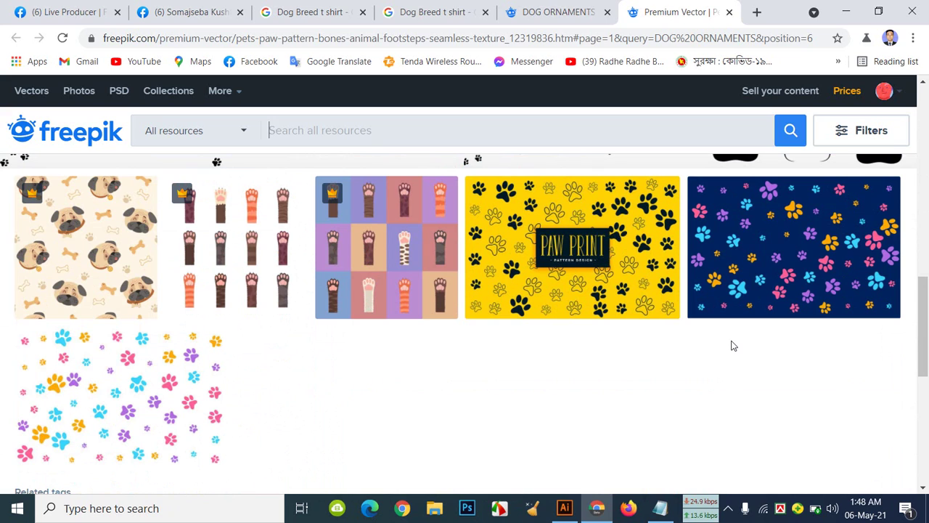
{"action": "left_click", "coordinate": [717, 354]}
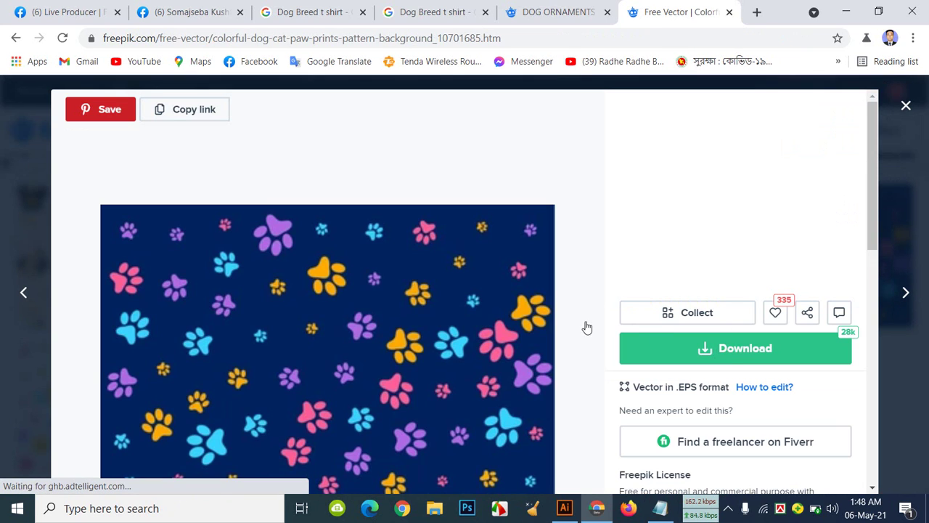
Download the colorful paw prints pattern with the free, attribution-required option
{"action": "scroll", "coordinate": [661, 242], "scroll_direction": "down", "scroll_amount": 3}
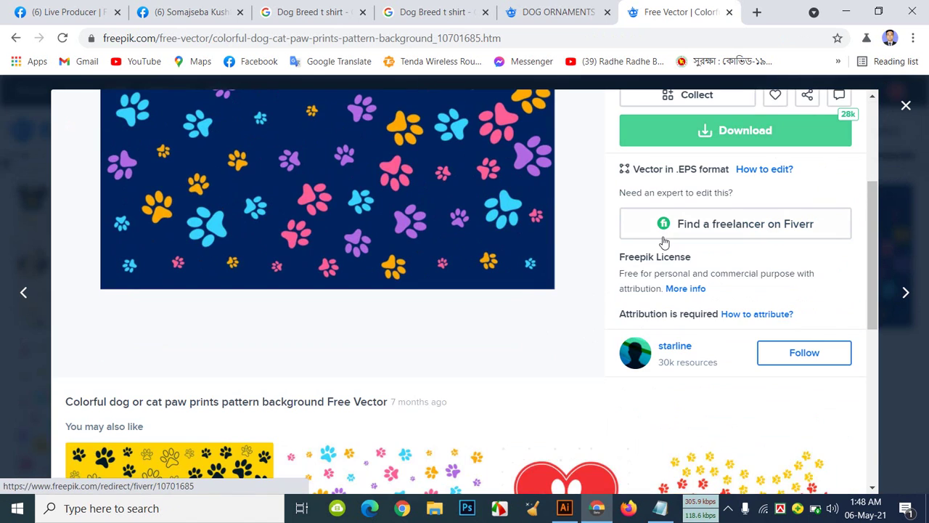
{"action": "scroll", "coordinate": [665, 243], "scroll_direction": "up", "scroll_amount": 2}
{"action": "left_click", "coordinate": [720, 280]}
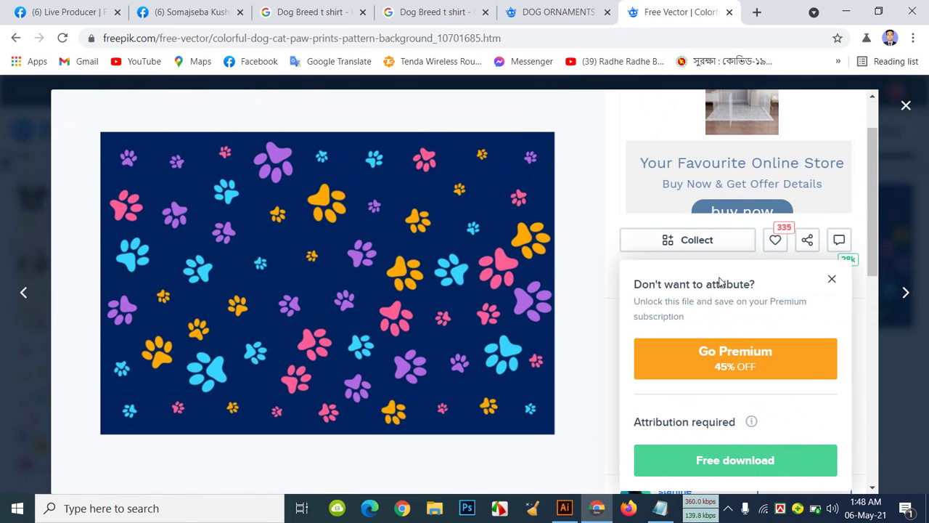
{"action": "scroll", "coordinate": [735, 323], "scroll_direction": "down", "scroll_amount": 2}
{"action": "left_click", "coordinate": [698, 320]}
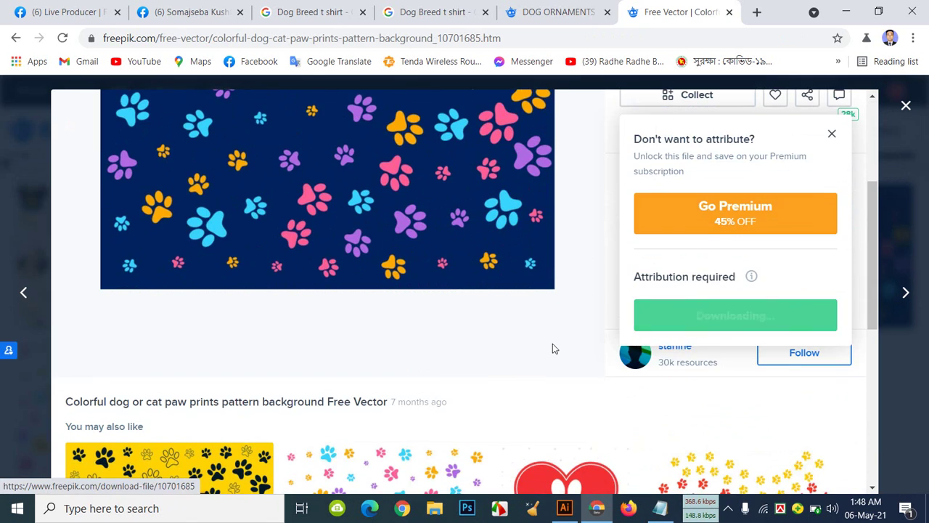
{"action": "scroll", "coordinate": [553, 348], "scroll_direction": "down", "scroll_amount": 2}
{"action": "scroll", "coordinate": [552, 348], "scroll_direction": "down", "scroll_amount": 2}
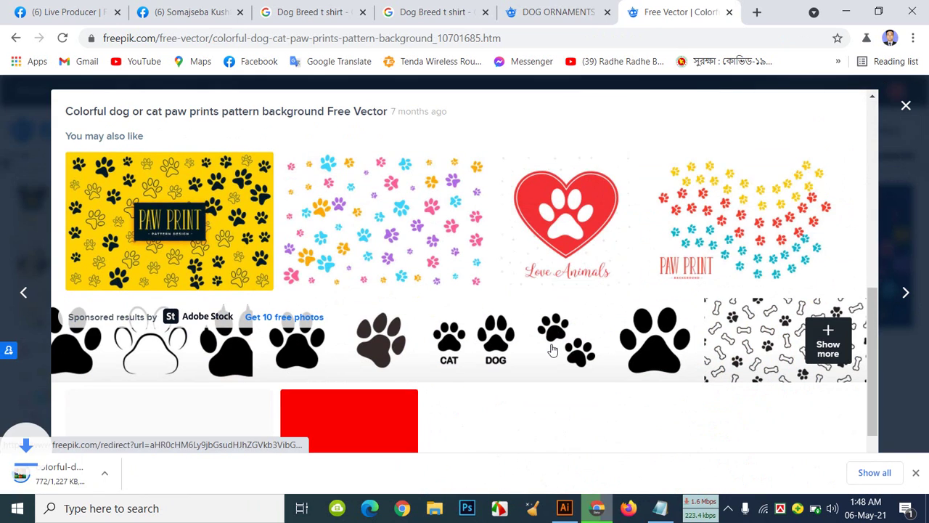
{"action": "scroll", "coordinate": [553, 350], "scroll_direction": "down", "scroll_amount": 3}
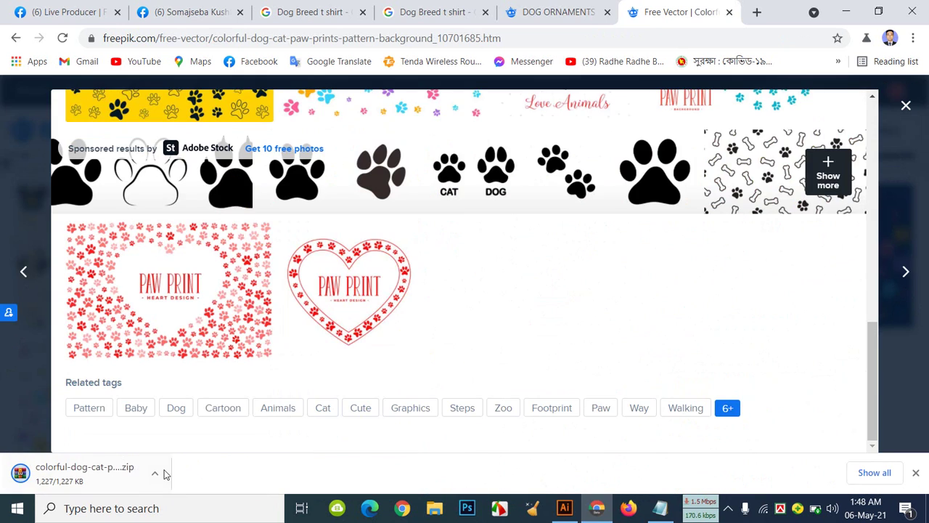
Show the downloaded zip in its folder, open it in WinRAR past the licence notice, and open 19187720.eps in Illustrator
{"action": "left_click", "coordinate": [154, 473]}
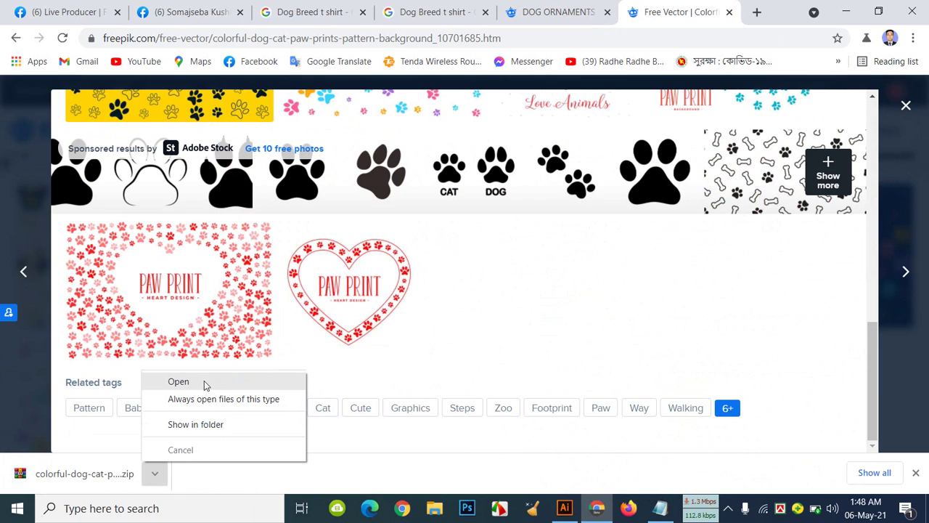
{"action": "left_click", "coordinate": [211, 424]}
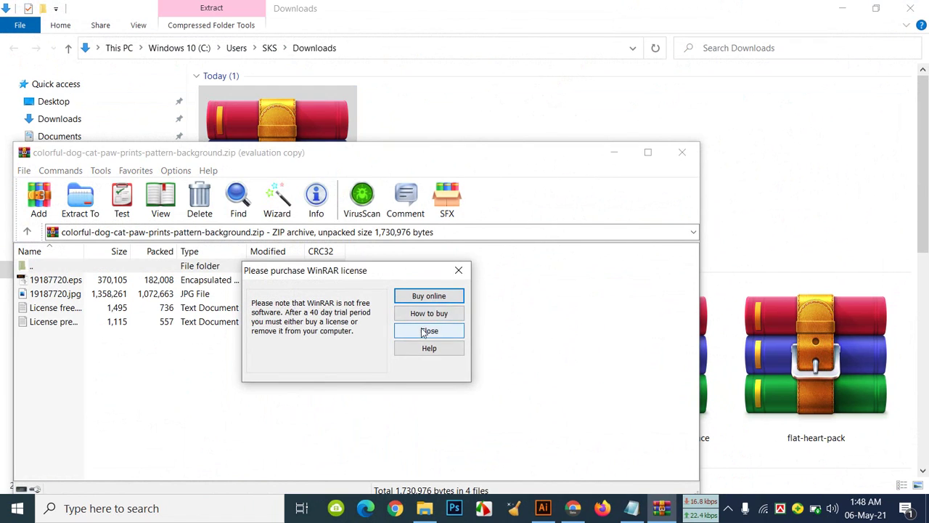
{"action": "left_click", "coordinate": [428, 331]}
{"action": "key", "text": "Down"}
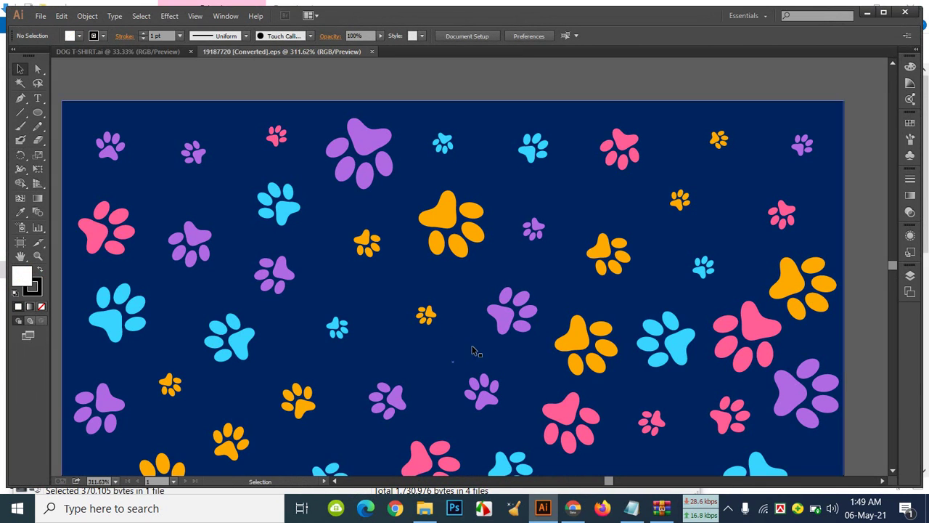
Select the whole paw pattern group and float its document window so the DOG T-SHIRT canvas stays accessible behind it
{"action": "left_click_drag", "start_coordinate": [326, 61], "coordinate": [373, 127]}
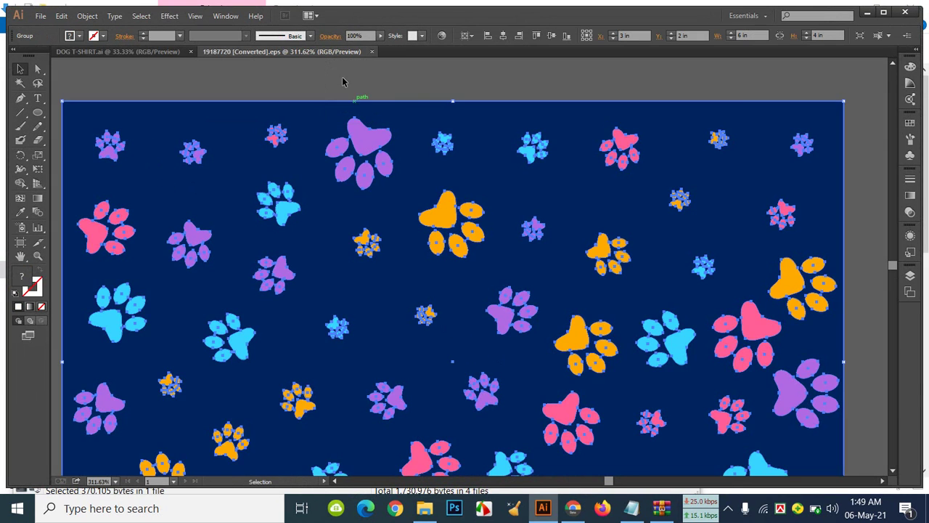
{"action": "left_click_drag", "start_coordinate": [323, 57], "coordinate": [601, 314]}
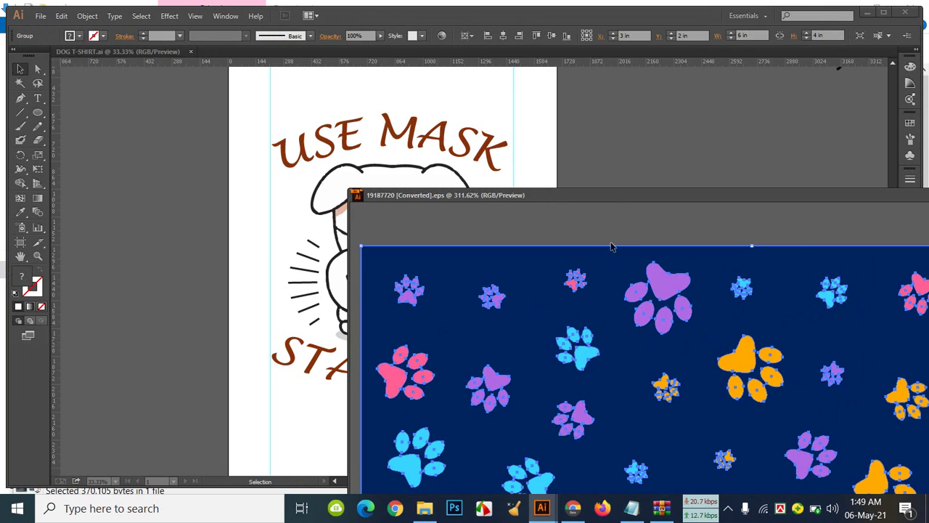
{"action": "left_click_drag", "start_coordinate": [612, 199], "coordinate": [708, 194]}
{"action": "left_click", "coordinate": [698, 150]}
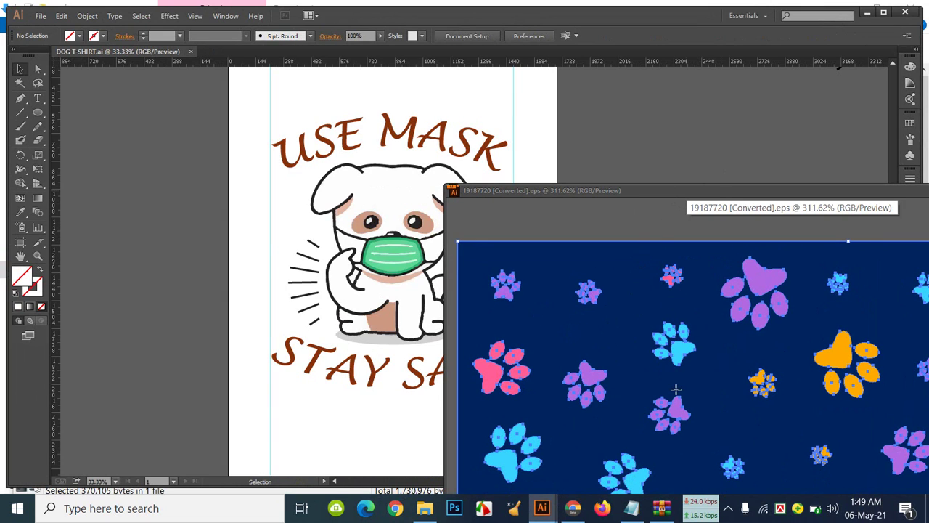
{"action": "left_click", "coordinate": [760, 234]}
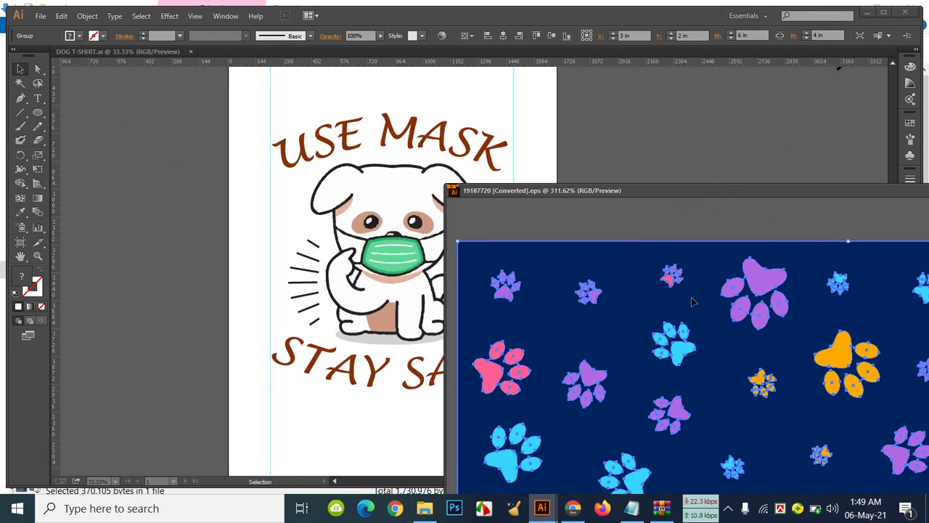
{"action": "double_click", "coordinate": [698, 193]}
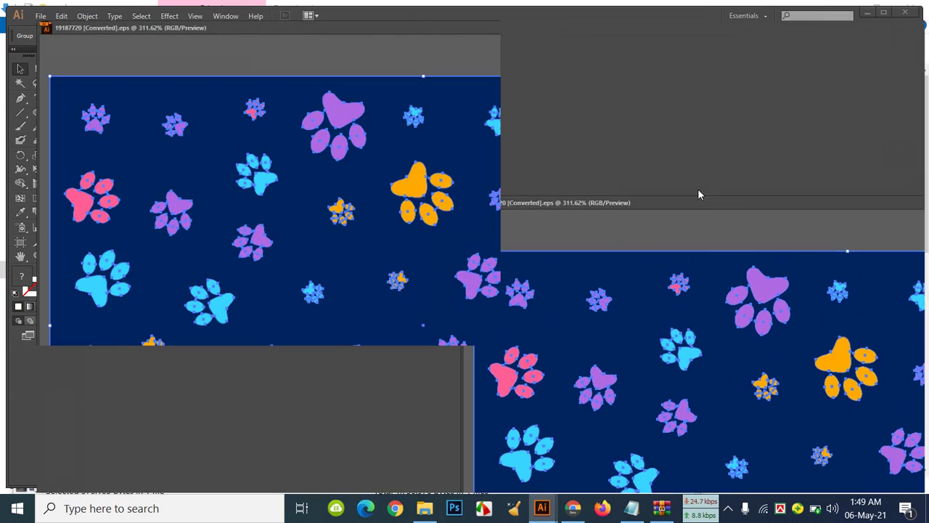
{"action": "left_click", "coordinate": [893, 6]}
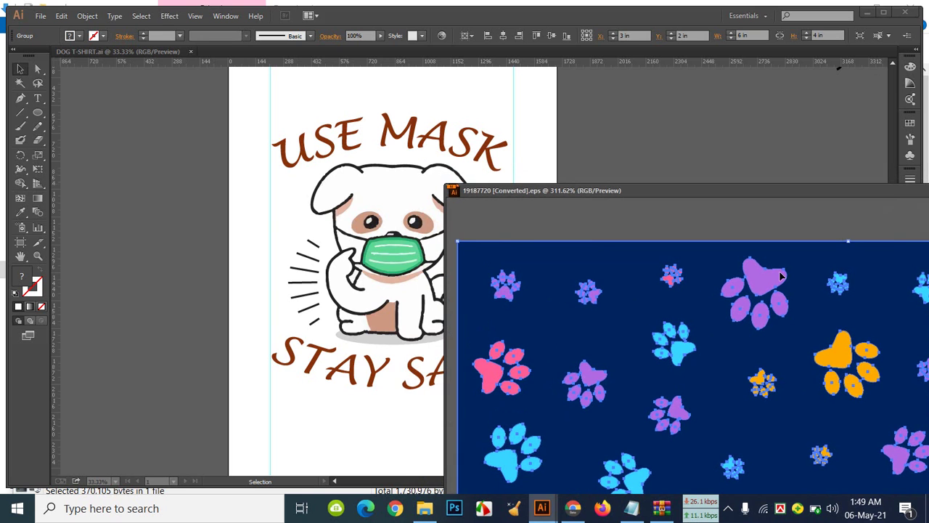
{"action": "left_click", "coordinate": [127, 147]}
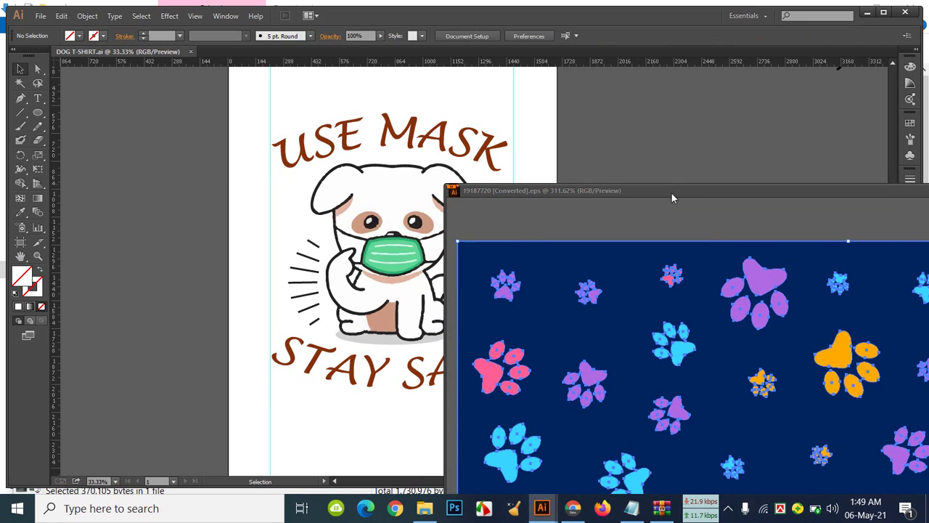
{"action": "left_click_drag", "start_coordinate": [672, 193], "coordinate": [608, 167]}
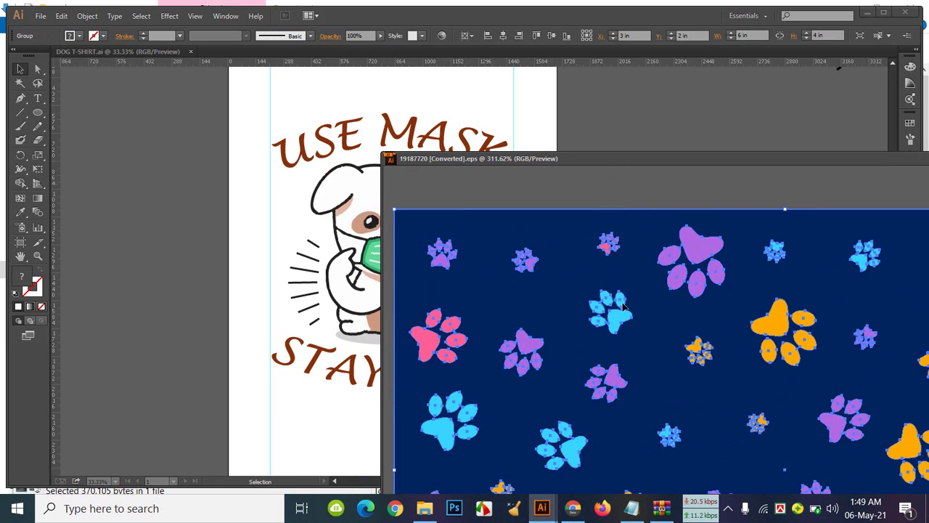
Copy the paw pattern into the DOG T-SHIRT document, left of the artboard, and close the 19187720 document
{"action": "left_click_drag", "start_coordinate": [581, 457], "coordinate": [143, 193]}
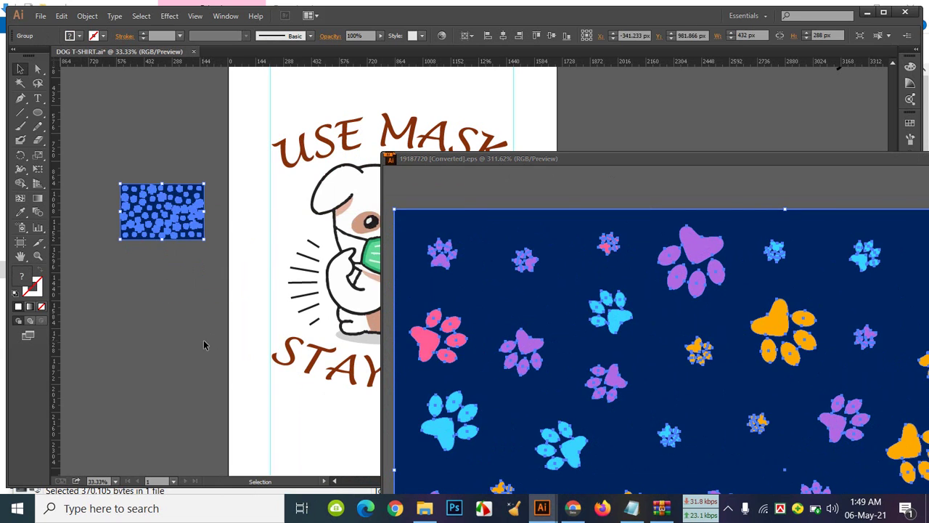
{"action": "left_click", "coordinate": [202, 340]}
{"action": "left_click_drag", "start_coordinate": [813, 160], "coordinate": [232, 176]}
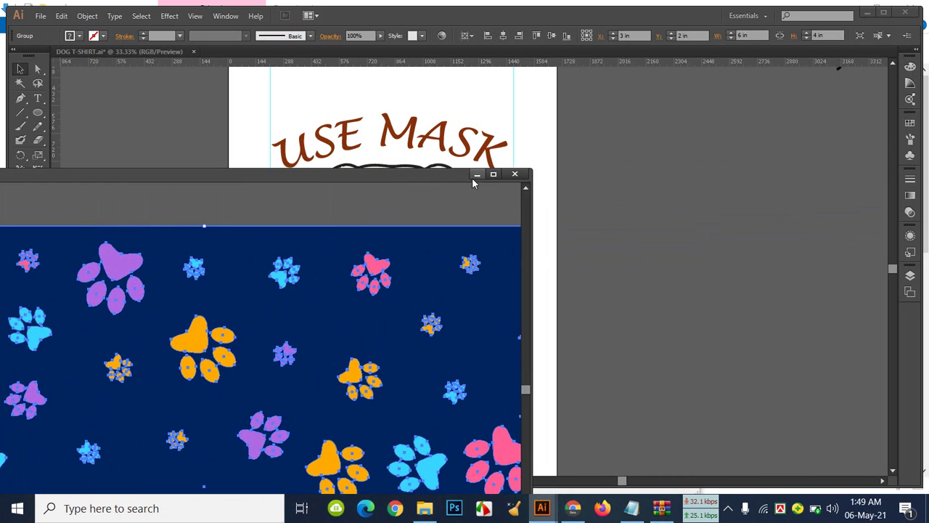
{"action": "left_click", "coordinate": [514, 175]}
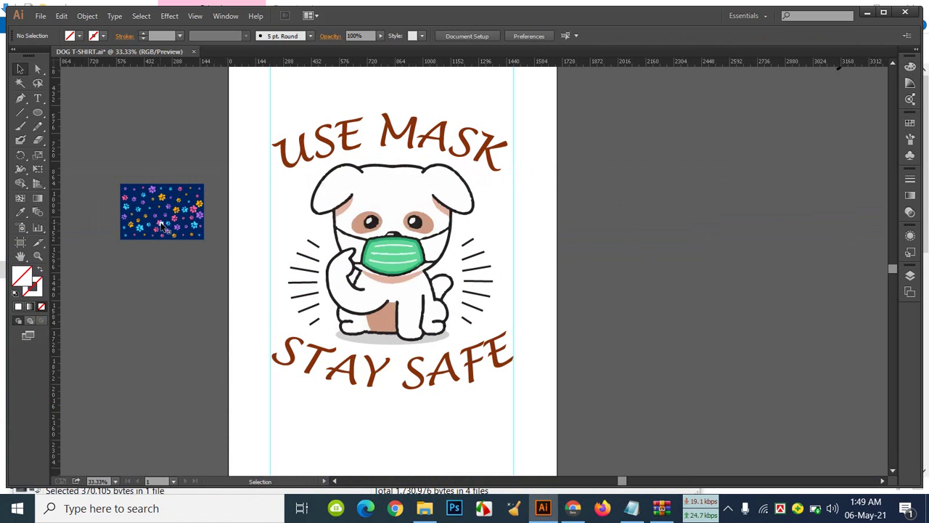
Move the paw pattern to the right of the artboard and enlarge it proportionally to about 1212 by 808 px
{"action": "left_click_drag", "start_coordinate": [162, 228], "coordinate": [654, 240]}
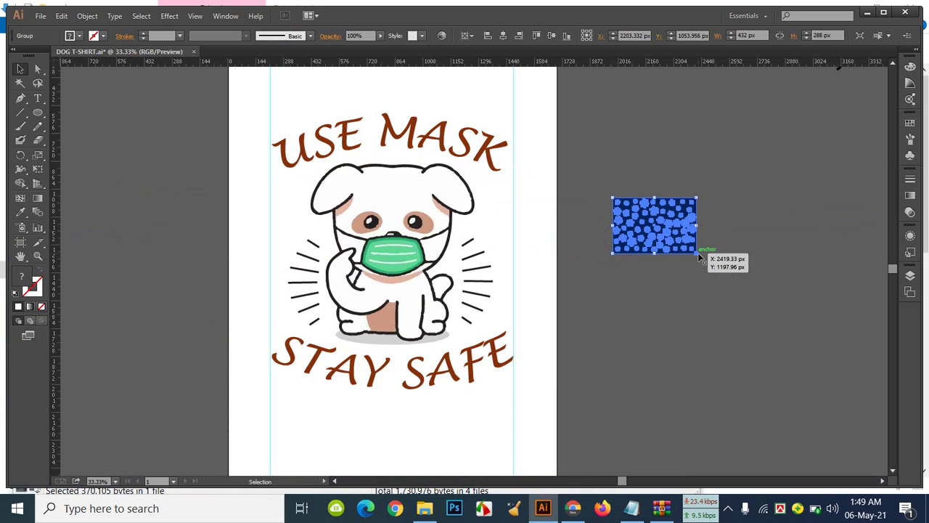
{"action": "left_click_drag", "start_coordinate": [699, 254], "coordinate": [847, 353]}
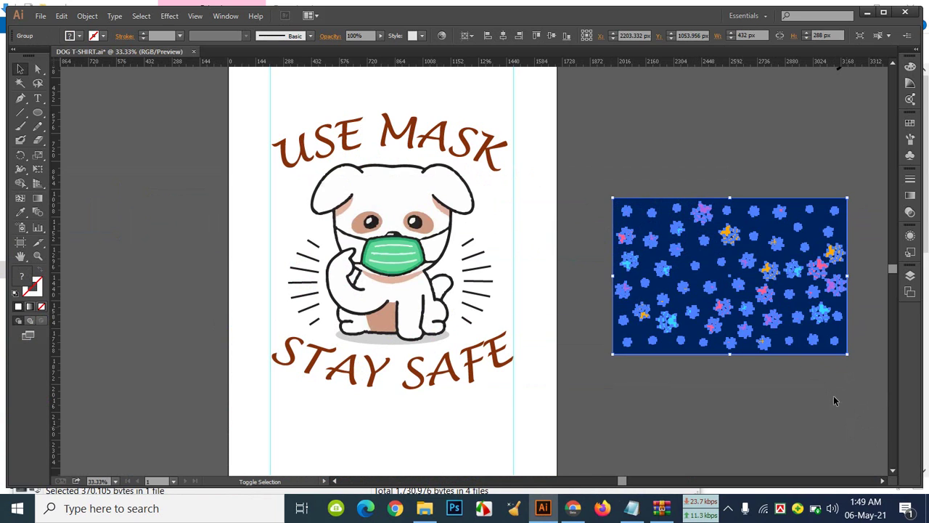
{"action": "left_click", "coordinate": [737, 109]}
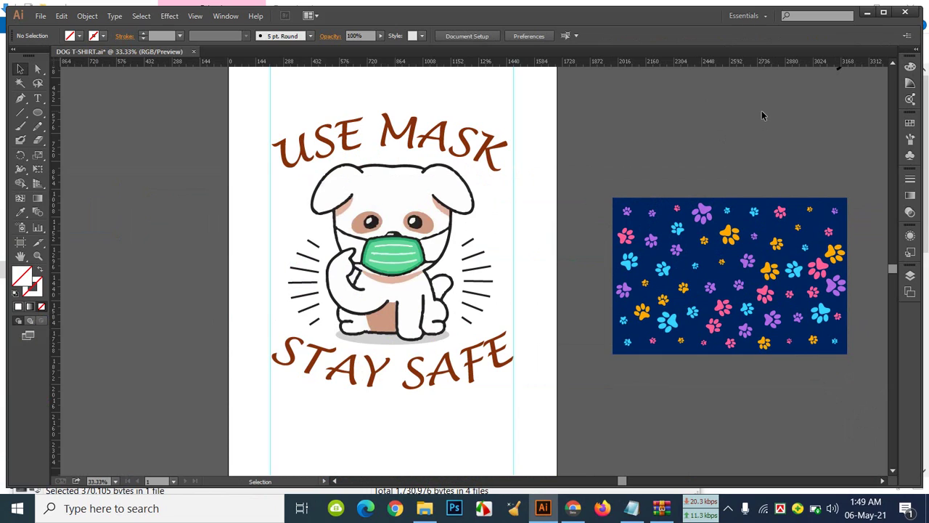
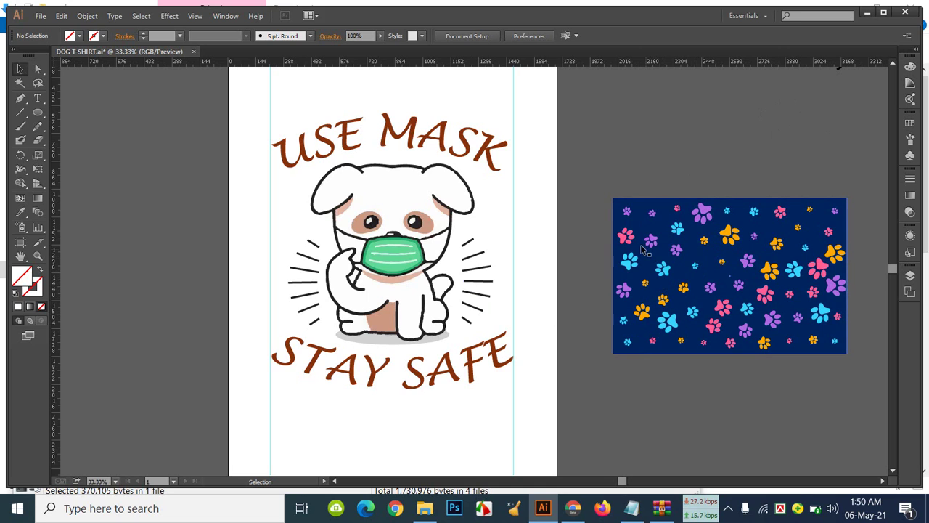
Ungroup the paw pattern and delete its navy background rectangle
{"action": "left_click_drag", "start_coordinate": [663, 269], "coordinate": [649, 280]}
{"action": "right_click", "coordinate": [649, 280]}
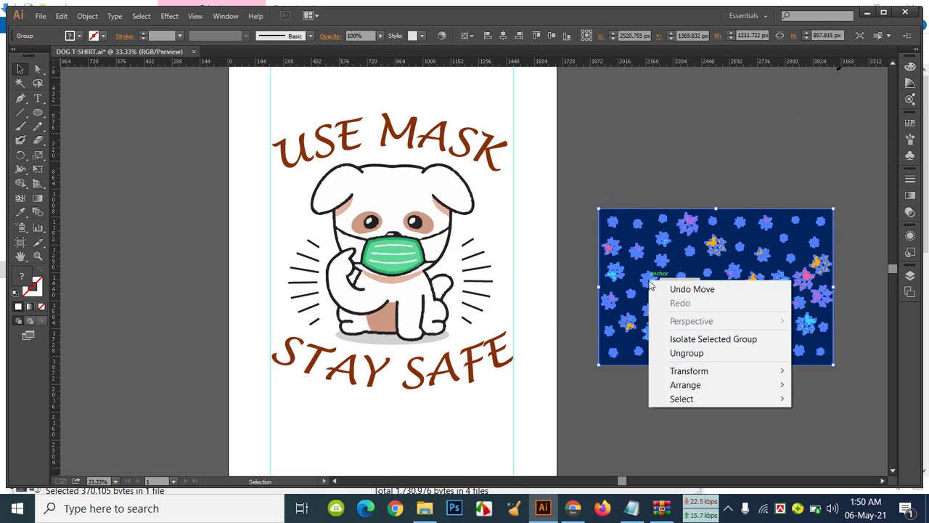
{"action": "left_click", "coordinate": [683, 353]}
{"action": "left_click", "coordinate": [668, 133]}
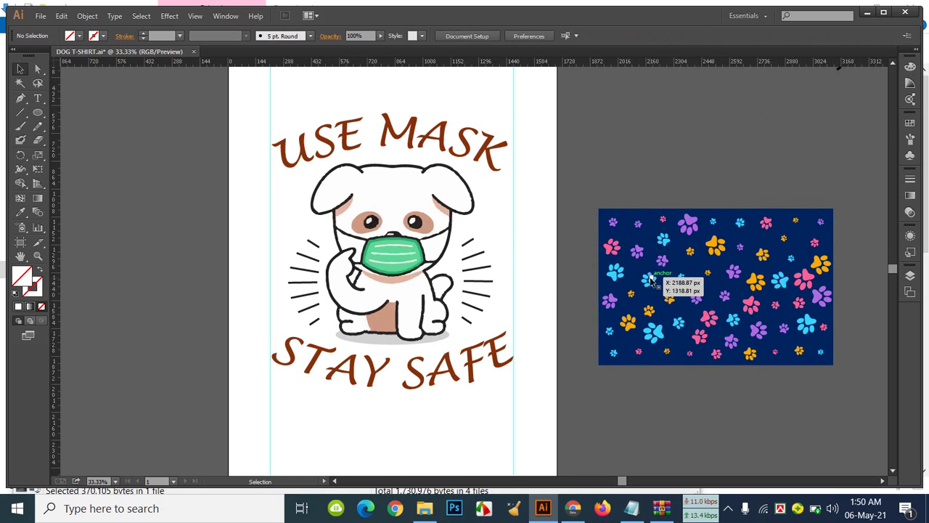
{"action": "left_click_drag", "start_coordinate": [827, 244], "coordinate": [853, 175]}
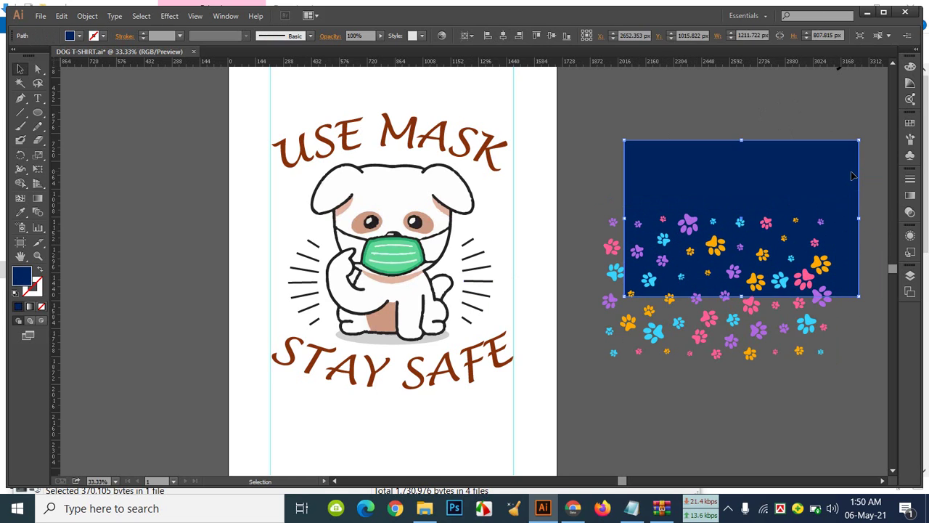
{"action": "key", "text": "Delete"}
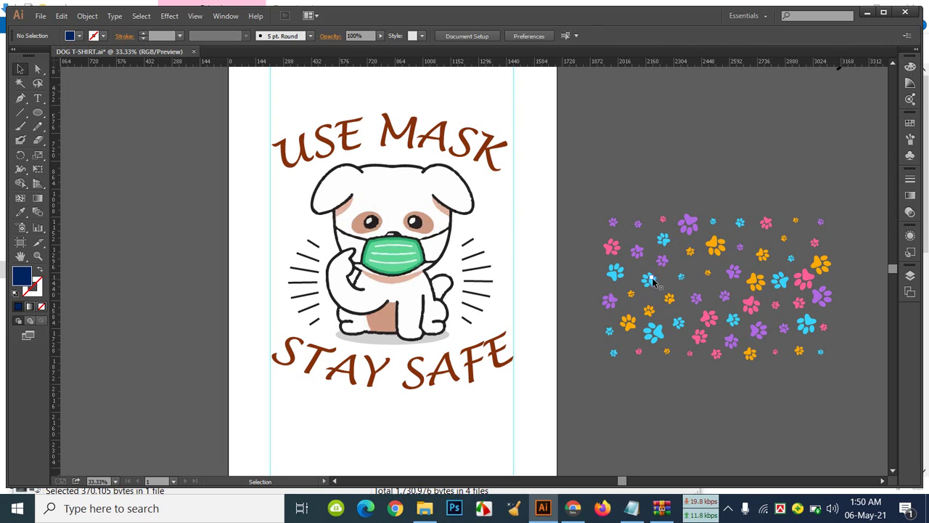
Shift the remaining paw prints slightly up and right, and ungroup them into separate paws
{"action": "left_click_drag", "start_coordinate": [652, 282], "coordinate": [701, 252]}
{"action": "right_click", "coordinate": [700, 254]}
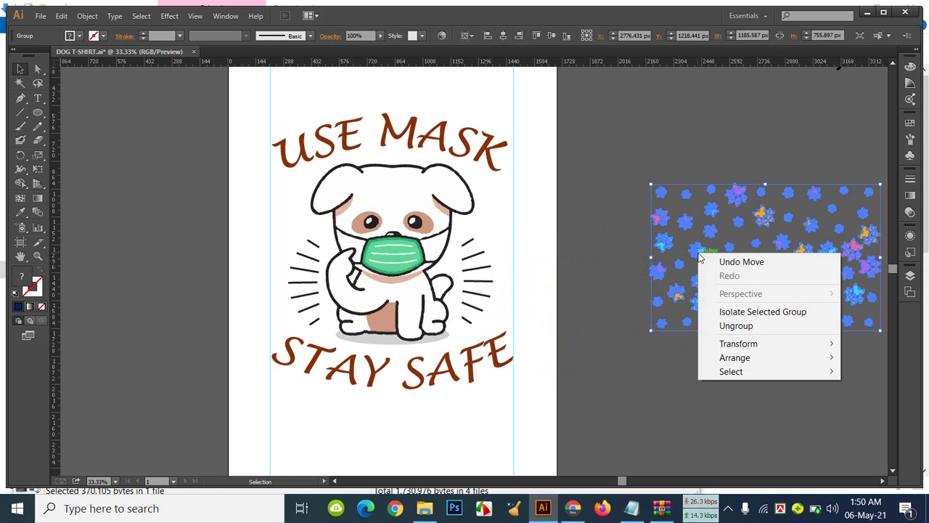
{"action": "left_click", "coordinate": [736, 325]}
{"action": "left_click", "coordinate": [726, 131]}
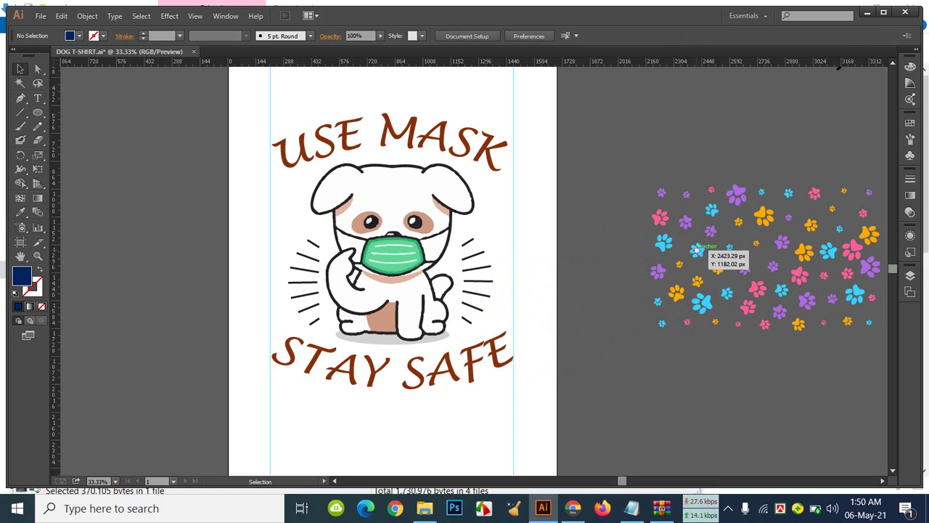
Place one light blue paw on each side of the dog's feet, nudging the right one slightly left and down
{"action": "left_click_drag", "start_coordinate": [697, 250], "coordinate": [327, 333]}
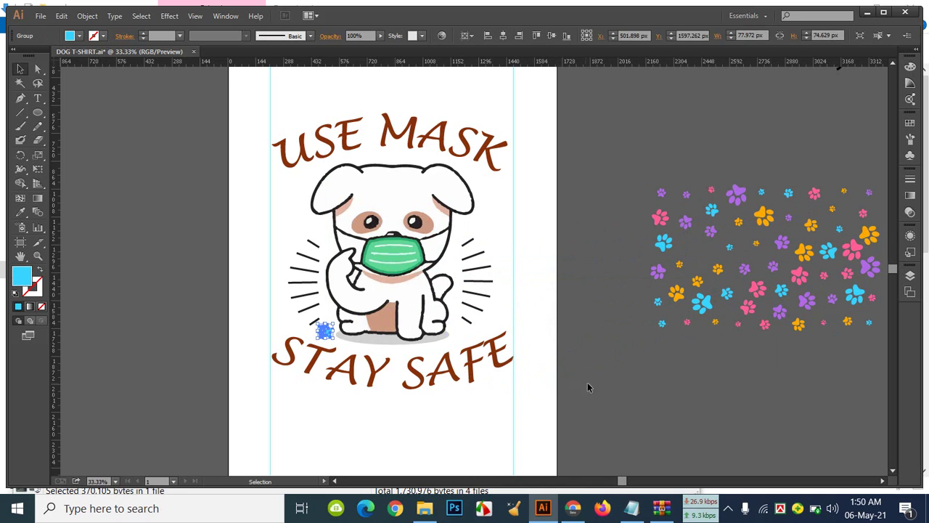
{"action": "left_click", "coordinate": [631, 383]}
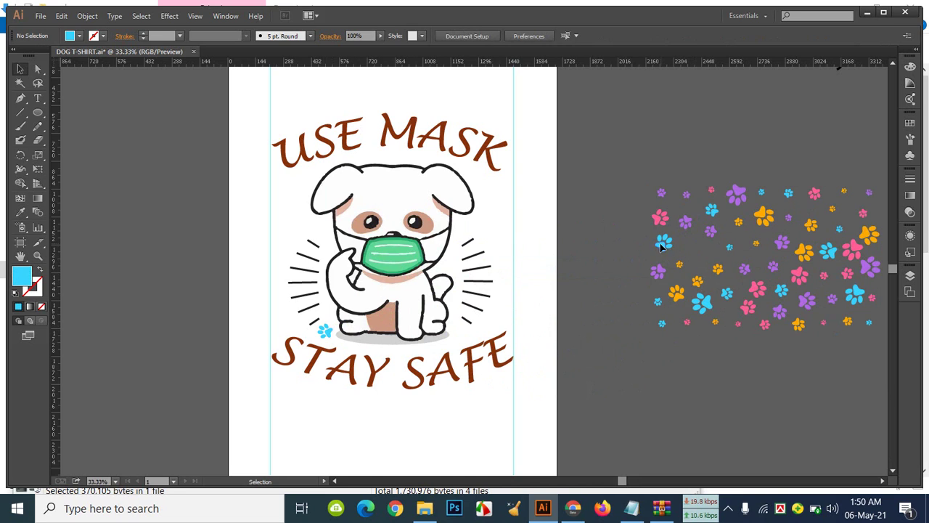
{"action": "left_click_drag", "start_coordinate": [687, 228], "coordinate": [464, 332]}
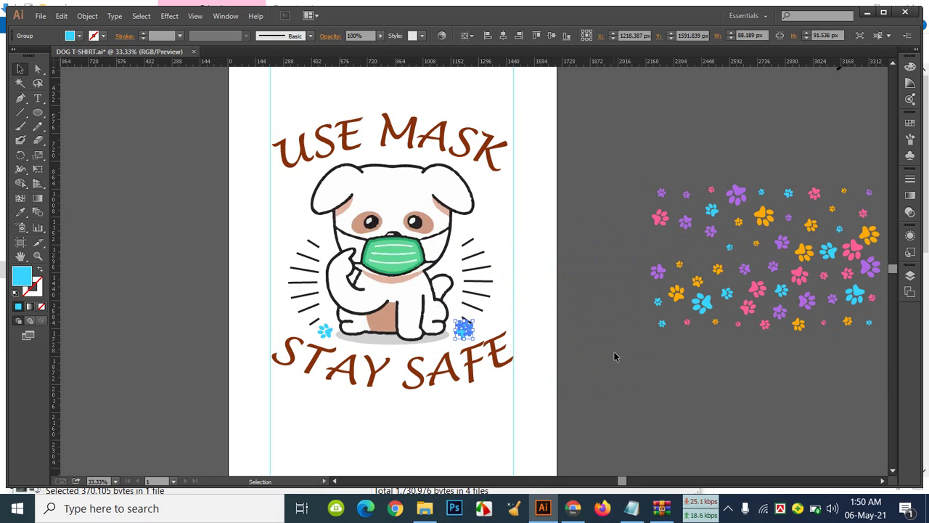
{"action": "key", "text": "Left"}
{"action": "key", "text": "Left"}
{"action": "key", "text": "Left"}
{"action": "key", "text": "Left"}
{"action": "key", "text": "Left"}
{"action": "key", "text": "Left"}
{"action": "key", "text": "Left"}
{"action": "key", "text": "Left"}
{"action": "key", "text": "Down"}
{"action": "left_click", "coordinate": [614, 354]}
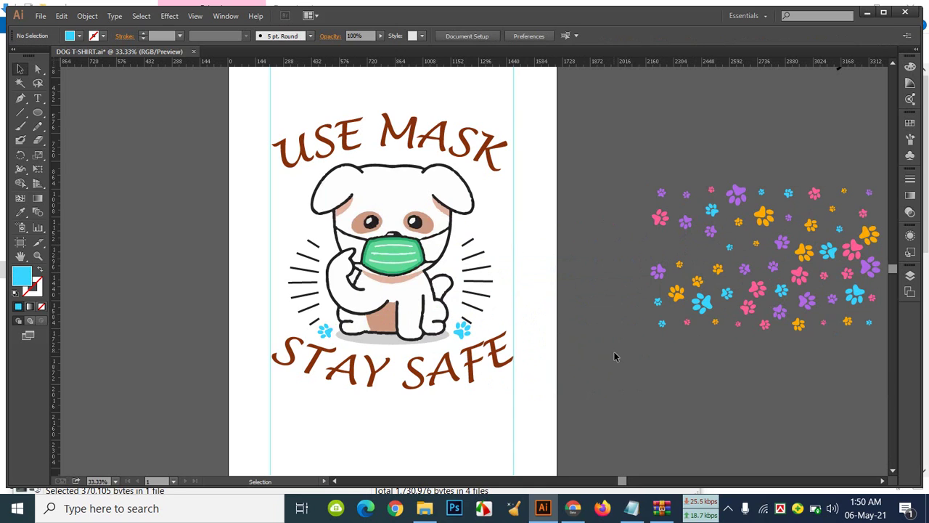
{"action": "left_click", "coordinate": [458, 330]}
{"action": "key", "text": "Left"}
{"action": "key", "text": "Down"}
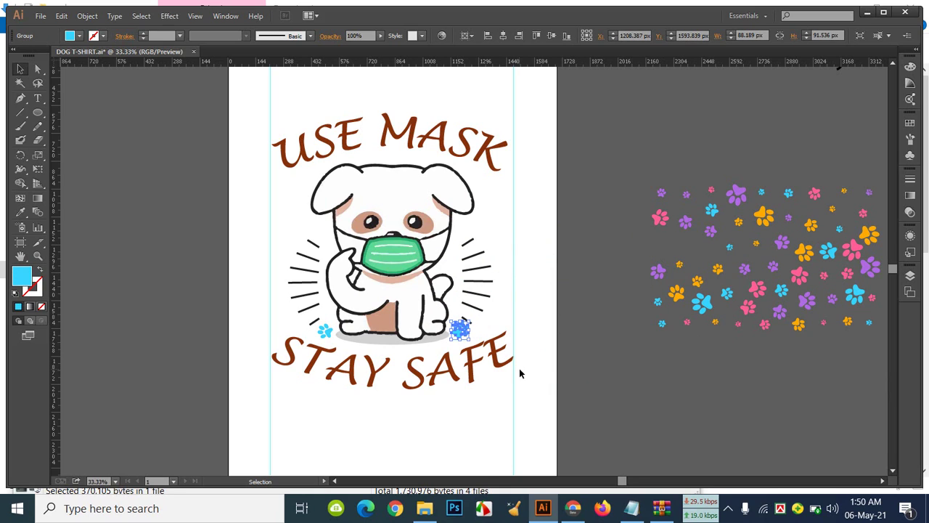
{"action": "left_click", "coordinate": [629, 360]}
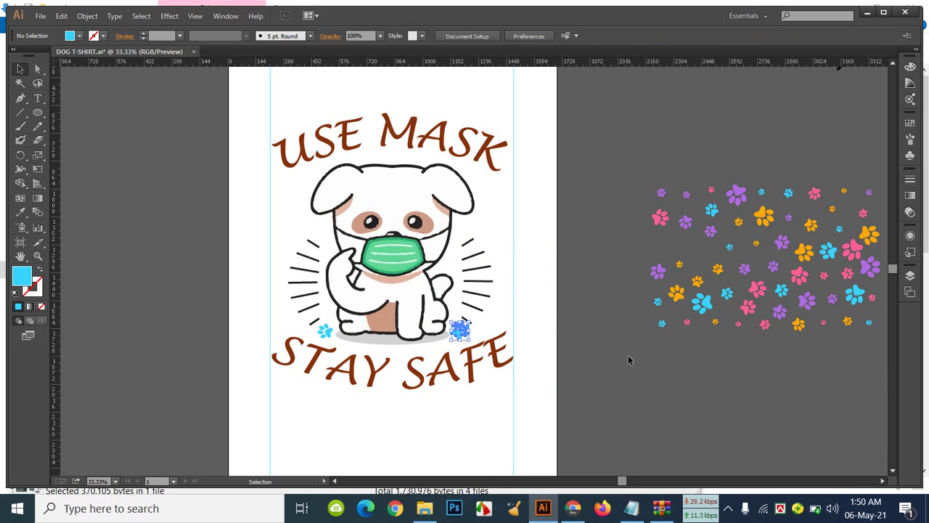
Enlarge the light blue paw at the left of the dog's feet slightly from its upper-left corner
{"action": "left_click", "coordinate": [324, 331]}
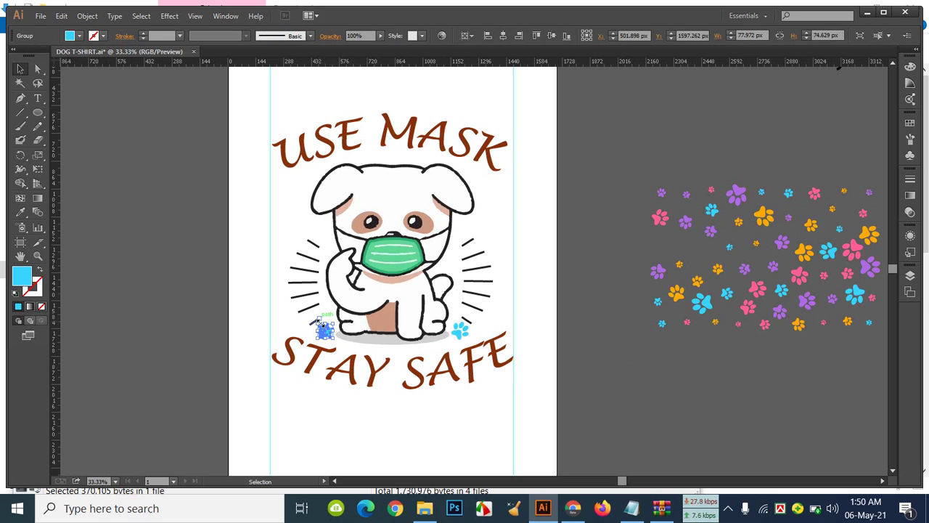
{"action": "left_click_drag", "start_coordinate": [318, 320], "coordinate": [314, 317]}
{"action": "left_click", "coordinate": [612, 401]}
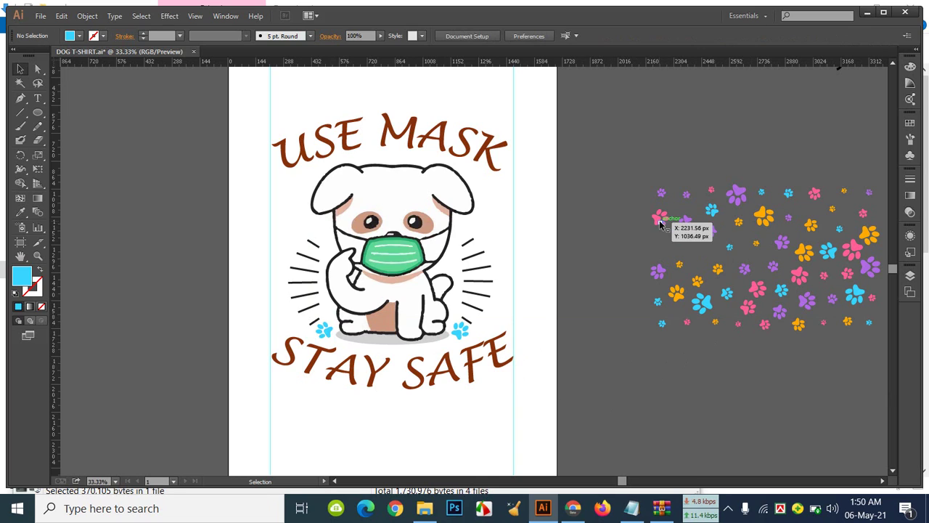
Place a pink paw just right of the dog's head and put a mirrored copy of it on the left side
{"action": "left_click_drag", "start_coordinate": [660, 224], "coordinate": [470, 230]}
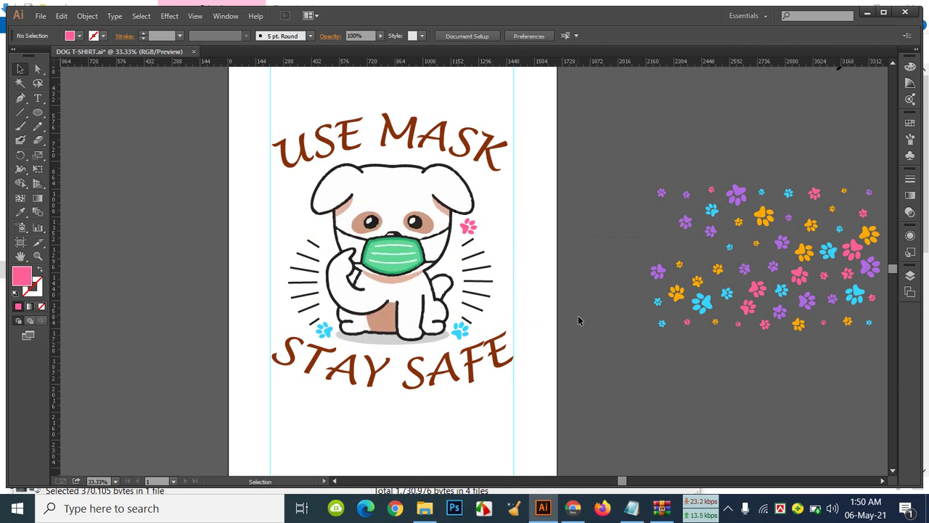
{"action": "right_click", "coordinate": [468, 227]}
{"action": "mouse_move", "coordinate": [514, 320]}
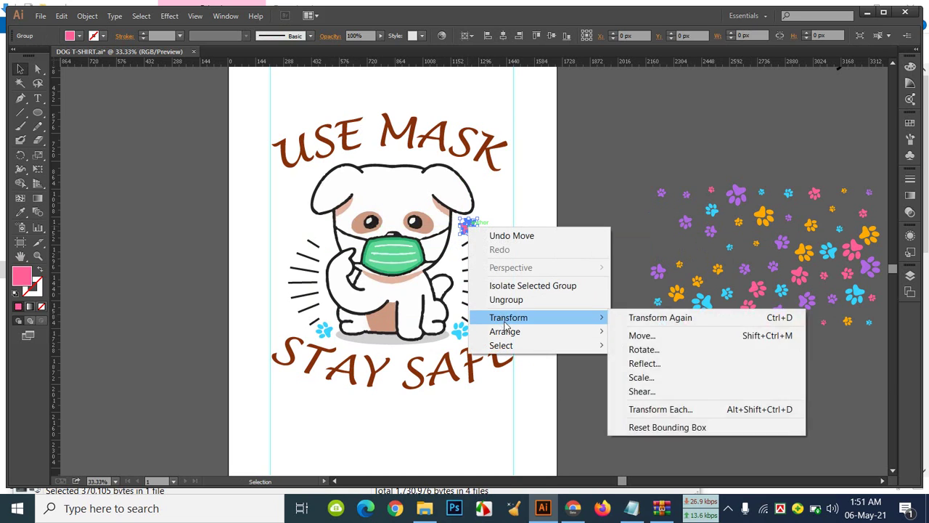
{"action": "left_click", "coordinate": [660, 363]}
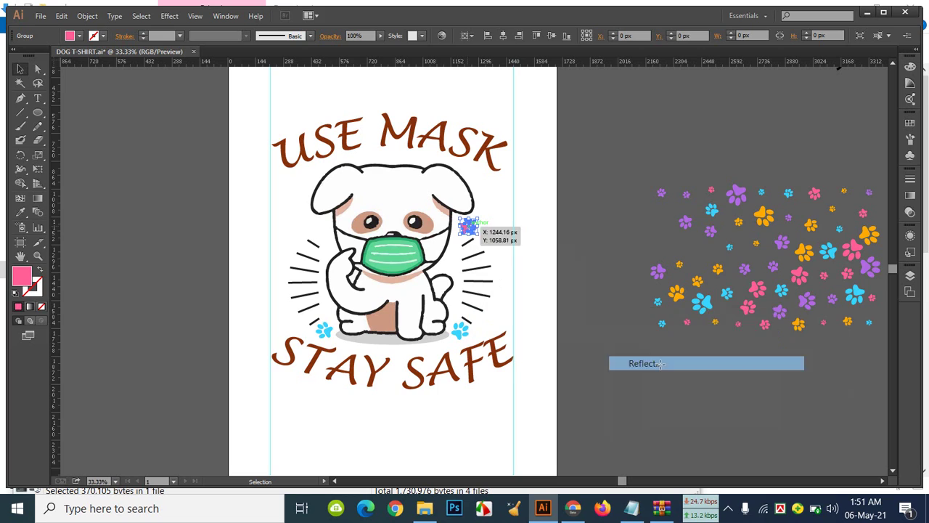
{"action": "left_click", "coordinate": [735, 312]}
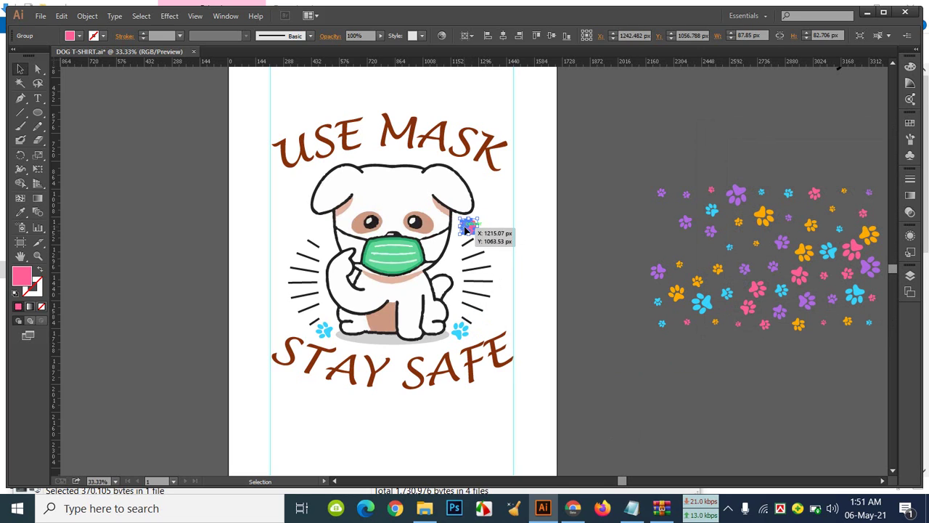
{"action": "left_click_drag", "start_coordinate": [469, 228], "coordinate": [316, 232]}
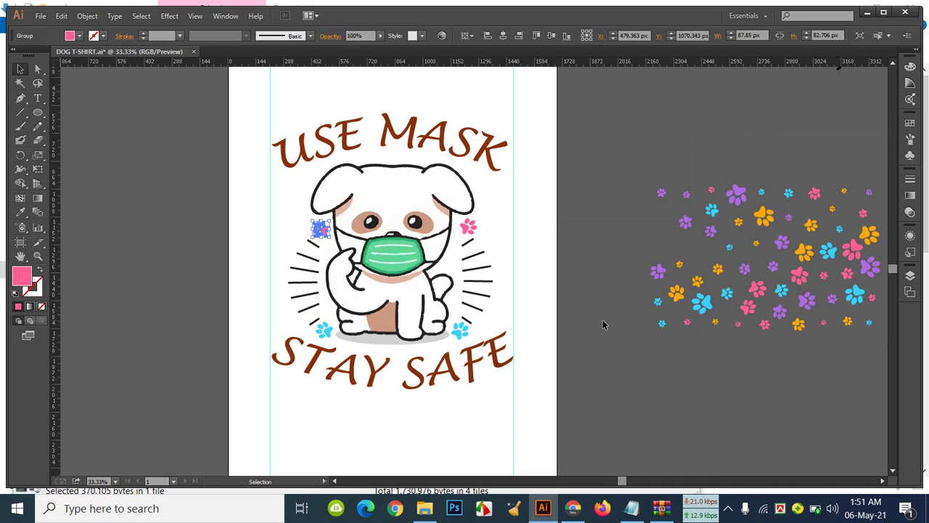
{"action": "left_click", "coordinate": [623, 363]}
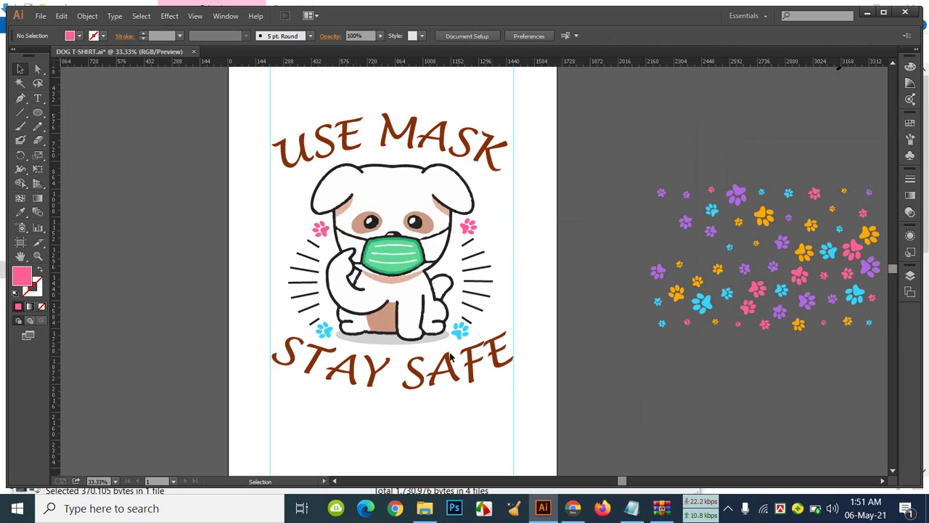
Take an orange paw from the pattern, enlarge it slightly, and place it between the words STAY and SAFE
{"action": "left_click_drag", "start_coordinate": [660, 302], "coordinate": [280, 331]}
{"action": "left_click", "coordinate": [318, 402]}
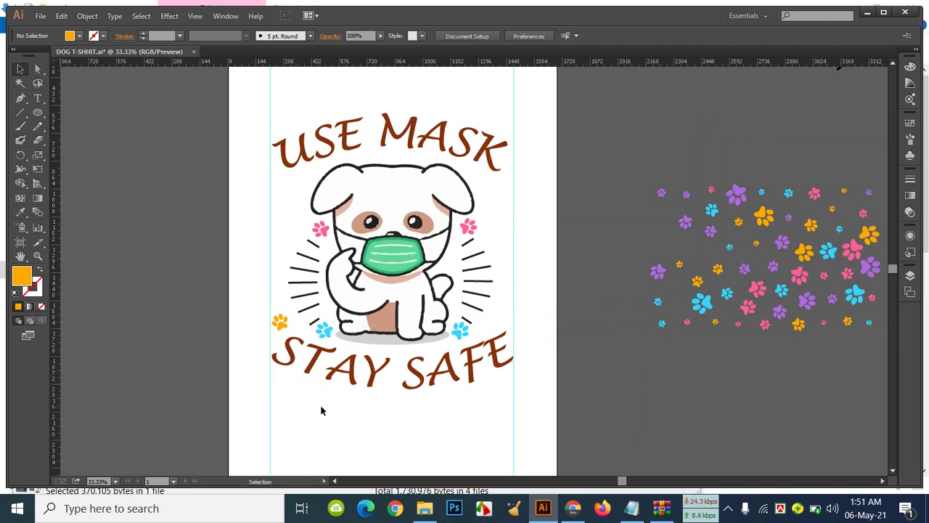
{"action": "left_click", "coordinate": [283, 325]}
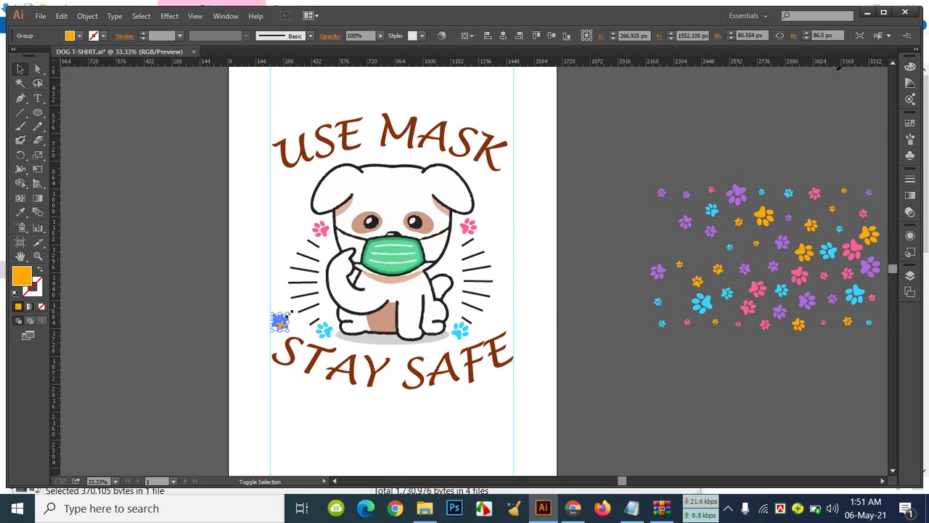
{"action": "left_click_drag", "start_coordinate": [289, 312], "coordinate": [294, 307]}
{"action": "left_click", "coordinate": [593, 427]}
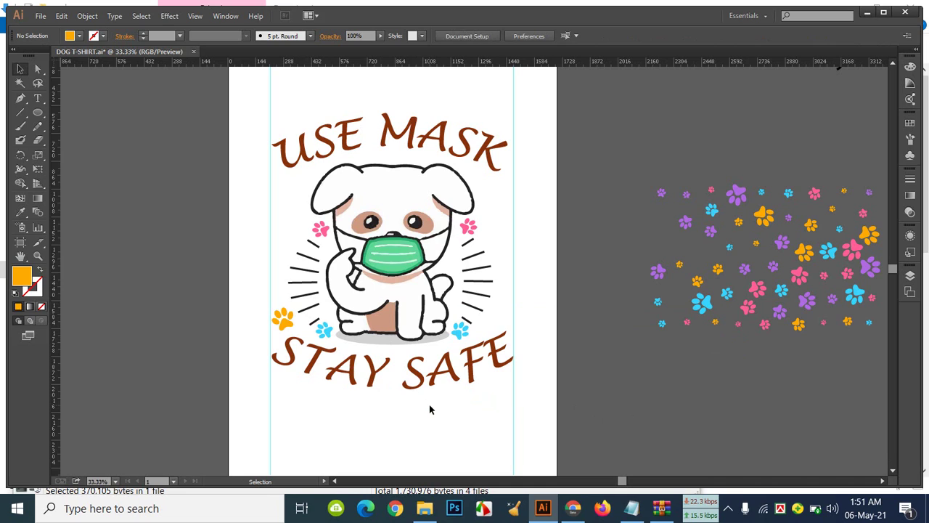
{"action": "left_click_drag", "start_coordinate": [281, 320], "coordinate": [399, 359]}
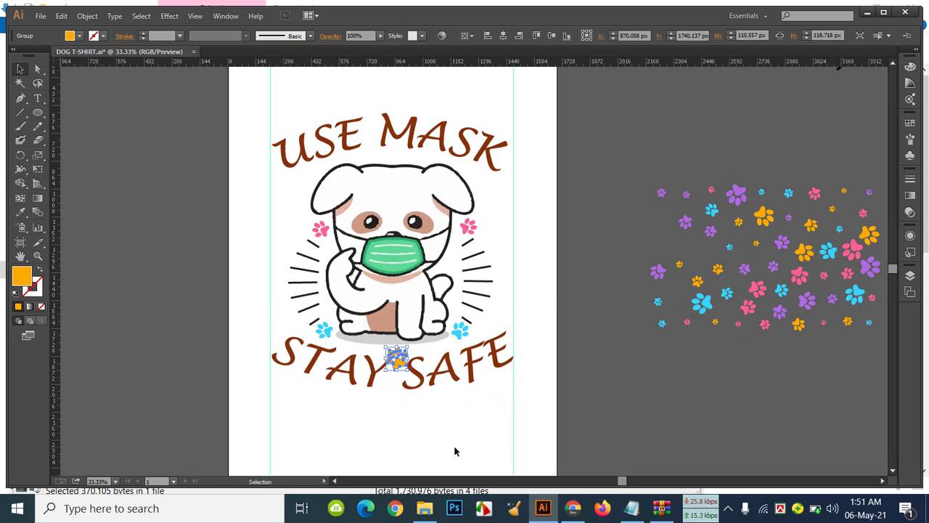
{"action": "left_click", "coordinate": [461, 452]}
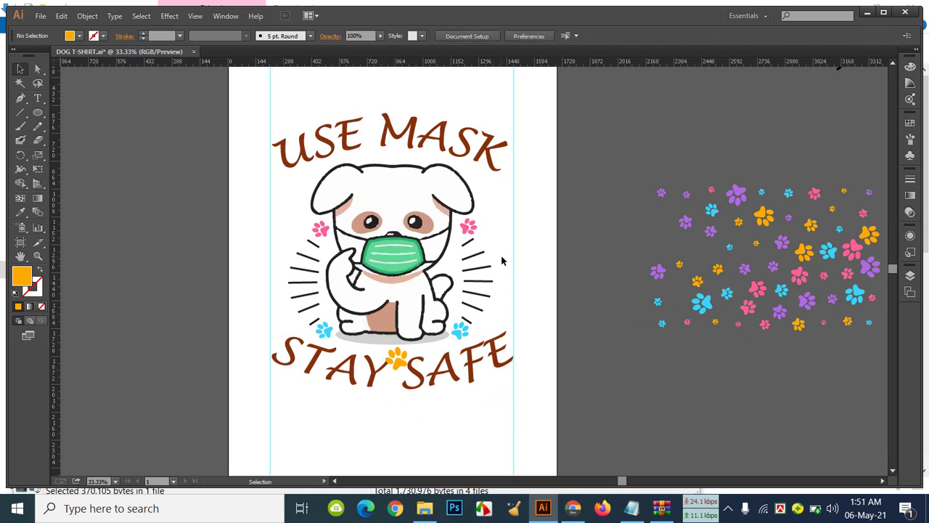
Enlarge the orange paw between STAY and SAFE proportionally to about 168 px wide and 181 px high
{"action": "left_click", "coordinate": [399, 362]}
{"action": "left_click_drag", "start_coordinate": [407, 384], "coordinate": [410, 369]}
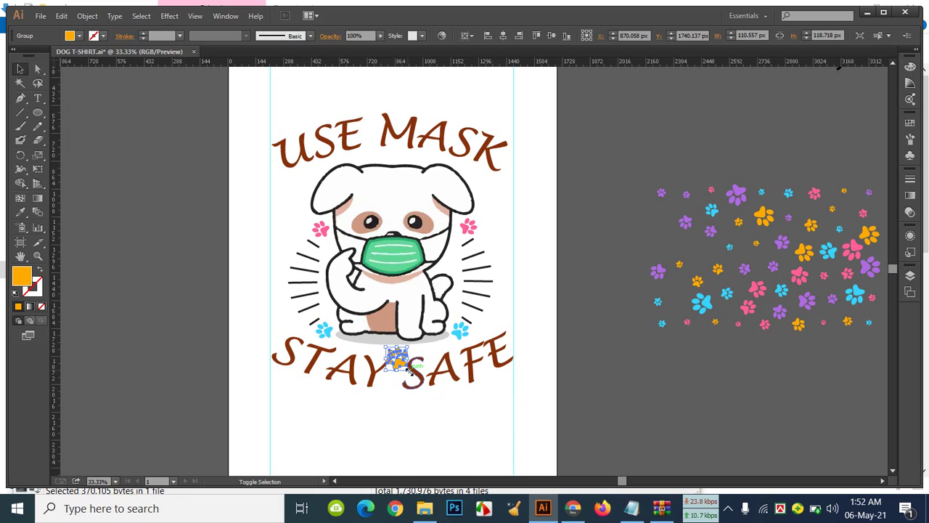
{"action": "left_click", "coordinate": [411, 373], "text": "shift"}
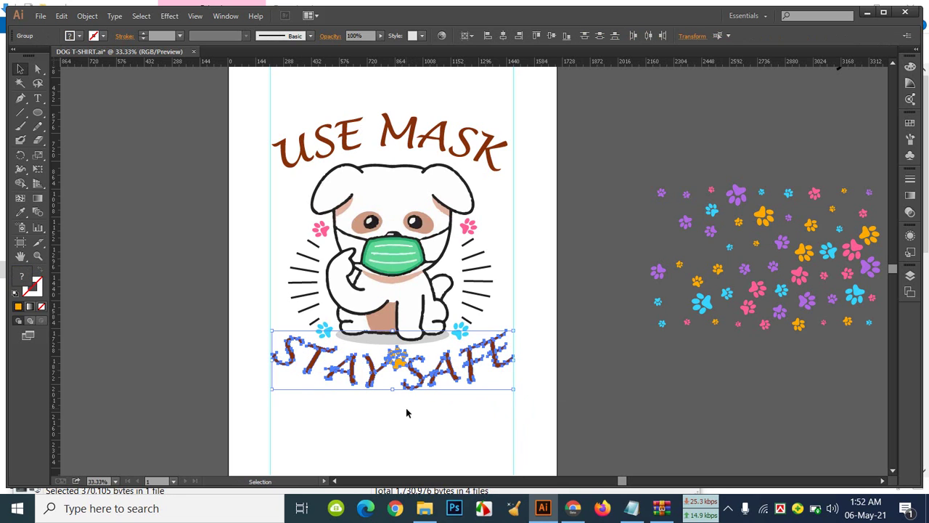
{"action": "left_click", "coordinate": [407, 411]}
{"action": "left_click", "coordinate": [401, 365]}
{"action": "left_click_drag", "start_coordinate": [402, 365], "coordinate": [414, 384]}
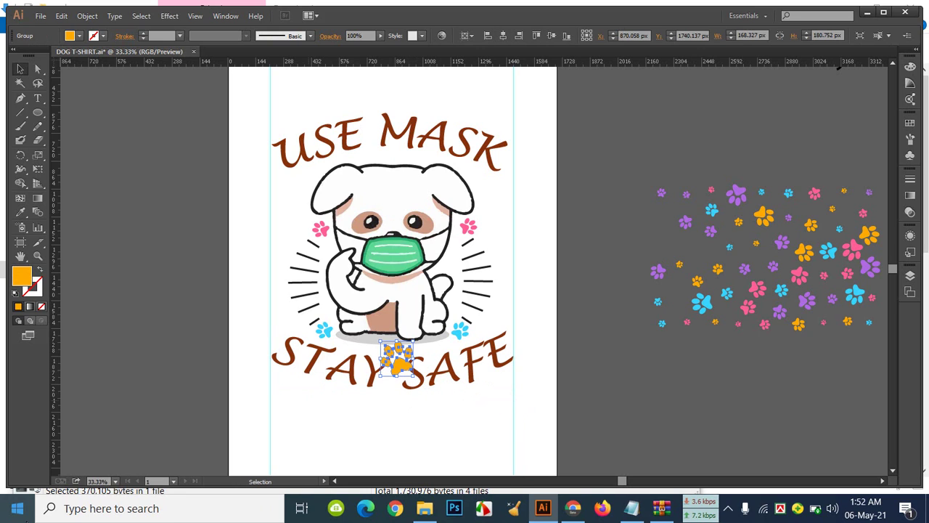
Nudge the large orange paw 24 px left and 28 px down to fit the gap between STAY and SAFE
{"action": "key", "text": "Left"}
{"action": "key", "text": "Left"}
{"action": "key", "text": "Left"}
{"action": "key", "text": "Left"}
{"action": "key", "text": "Left"}
{"action": "key", "text": "Left"}
{"action": "key", "text": "Left"}
{"action": "key", "text": "Left"}
{"action": "key", "text": "Left"}
{"action": "key", "text": "Left"}
{"action": "key", "text": "Left"}
{"action": "key", "text": "Left"}
{"action": "key", "text": "Left"}
{"action": "key", "text": "Left"}
{"action": "key", "text": "Left"}
{"action": "key", "text": "Left"}
{"action": "key", "text": "Left"}
{"action": "key", "text": "Left"}
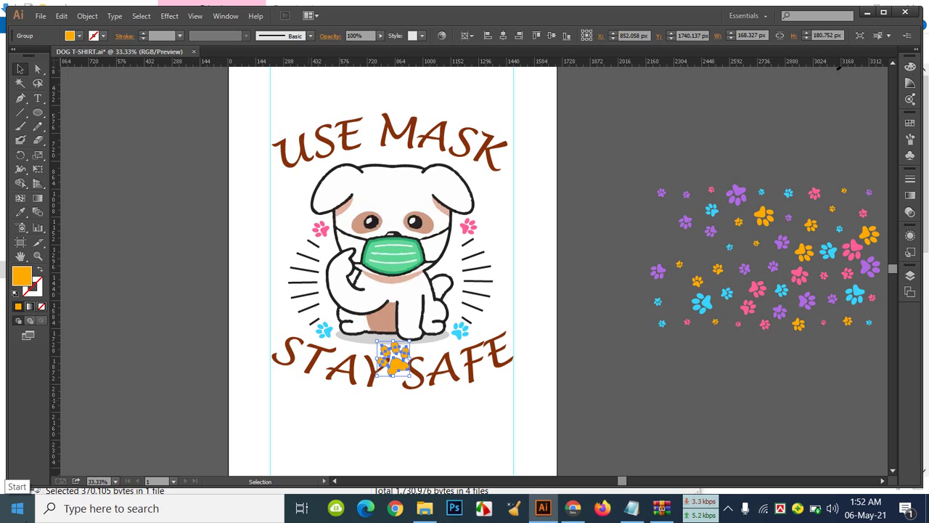
{"action": "key", "text": "Left"}
{"action": "key", "text": "Left"}
{"action": "key", "text": "Left"}
{"action": "key", "text": "Left"}
{"action": "key", "text": "Left"}
{"action": "key", "text": "Left"}
{"action": "key", "text": "Down"}
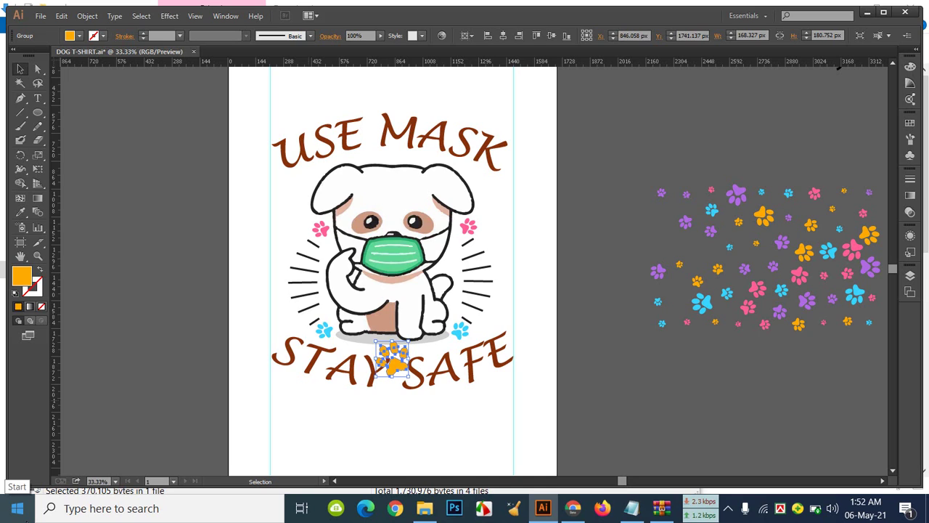
{"action": "key", "text": "Down"}
{"action": "key", "text": "Down"}
{"action": "key", "text": "Down"}
{"action": "key", "text": "Down"}
{"action": "key", "text": "Down"}
{"action": "key", "text": "Down"}
{"action": "key", "text": "Down"}
{"action": "key", "text": "Down"}
{"action": "key", "text": "Down"}
{"action": "key", "text": "Down"}
{"action": "key", "text": "Down"}
{"action": "key", "text": "Down"}
{"action": "key", "text": "Down"}
{"action": "key", "text": "Down"}
{"action": "key", "text": "Down"}
{"action": "key", "text": "Down"}
{"action": "key", "text": "Down"}
{"action": "key", "text": "Down"}
{"action": "key", "text": "Down"}
{"action": "key", "text": "Down"}
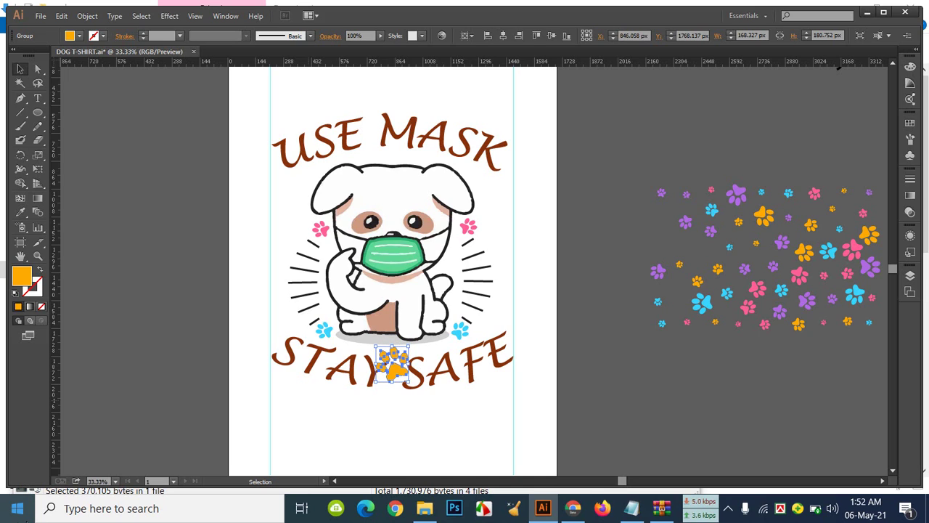
{"action": "left_click", "coordinate": [464, 450]}
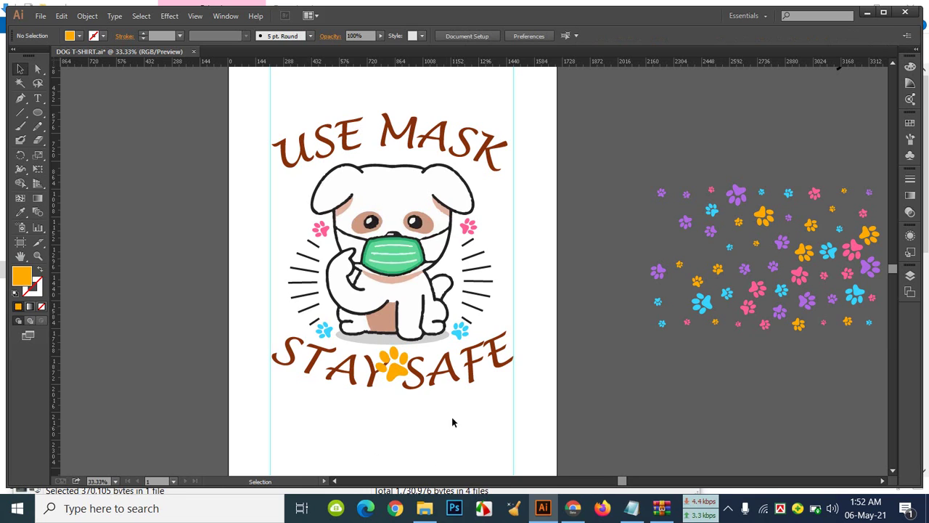
Send the large orange paw to the back so it sits behind the STAY SAFE lettering
{"action": "left_click", "coordinate": [398, 374]}
{"action": "right_click", "coordinate": [398, 374]}
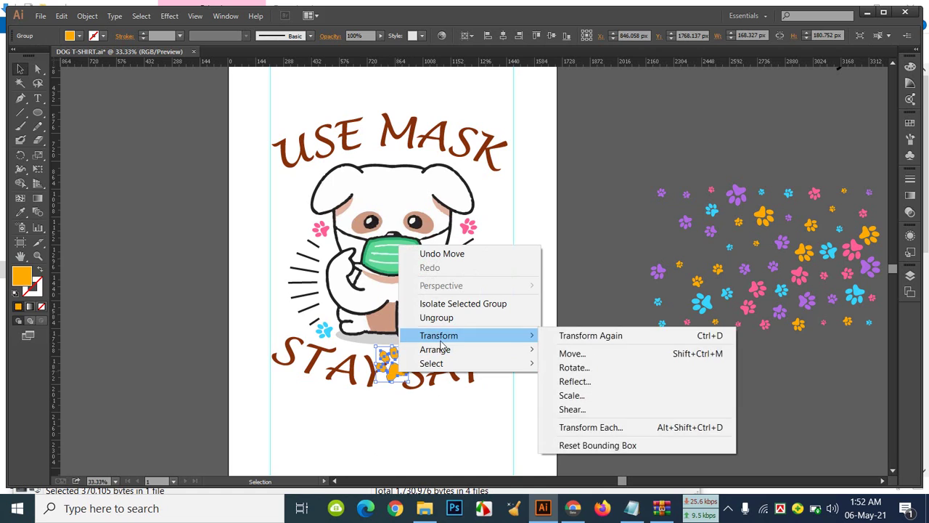
{"action": "mouse_move", "coordinate": [456, 350]}
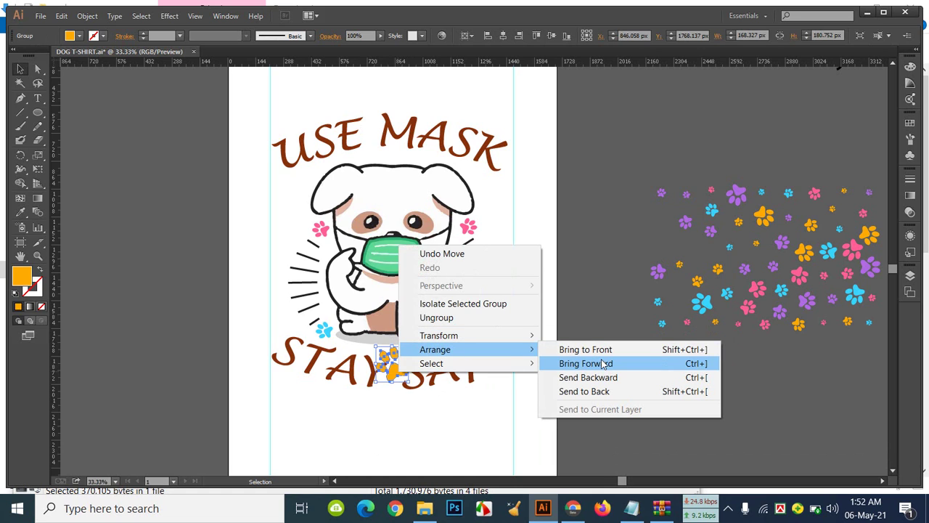
{"action": "left_click", "coordinate": [614, 378]}
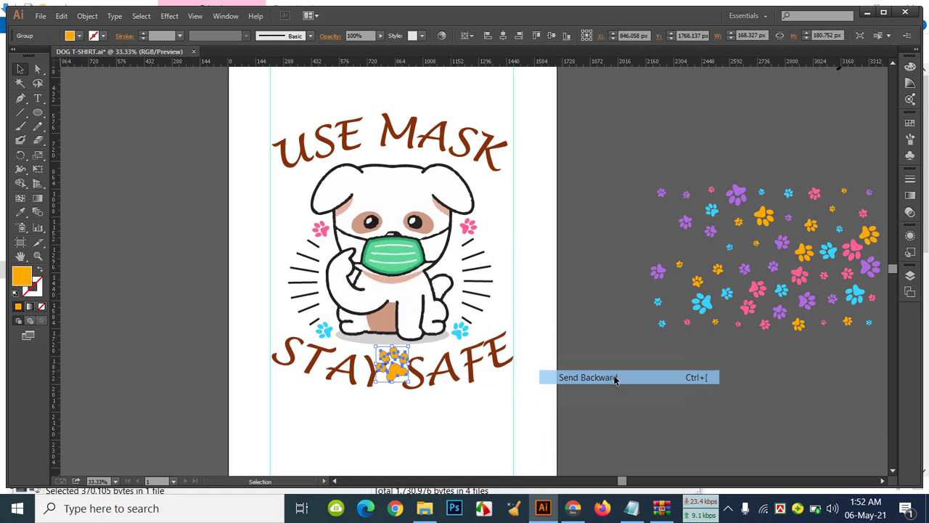
{"action": "right_click", "coordinate": [399, 371]}
{"action": "mouse_move", "coordinate": [475, 355]}
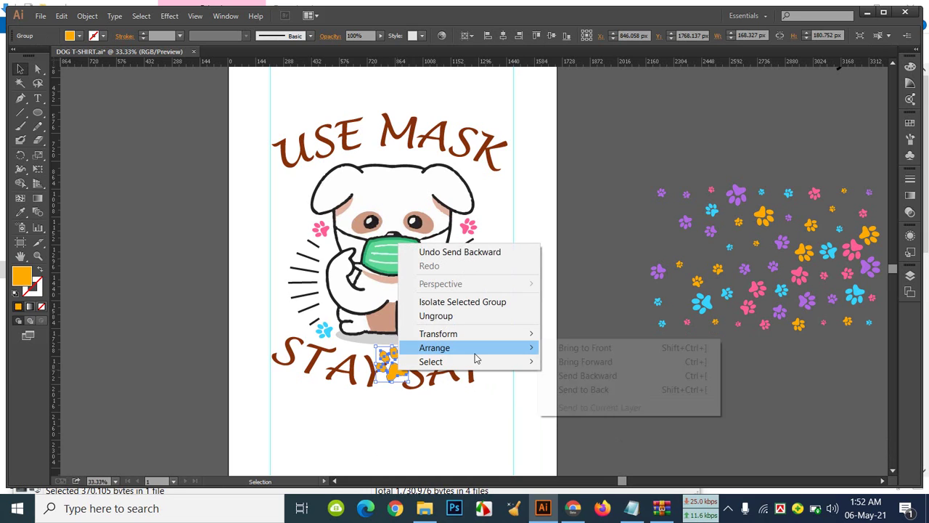
{"action": "left_click", "coordinate": [598, 389]}
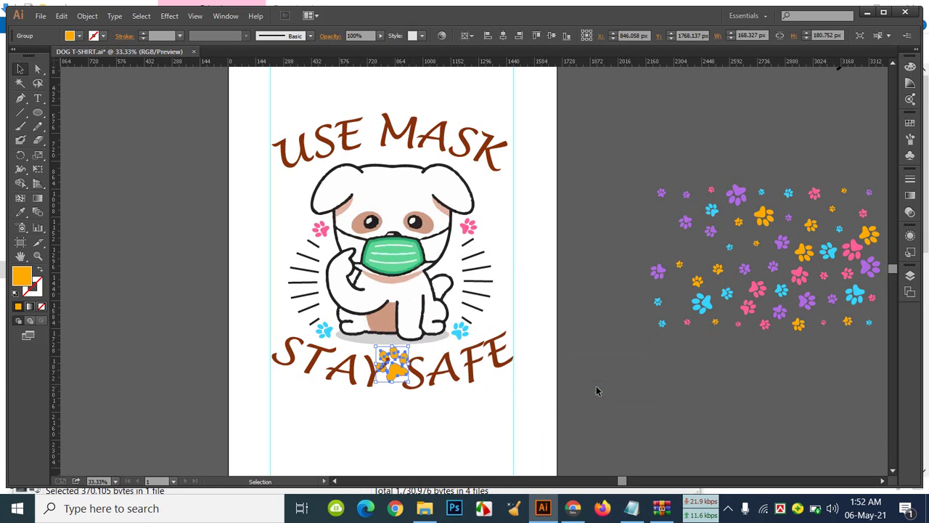
{"action": "left_click", "coordinate": [416, 427]}
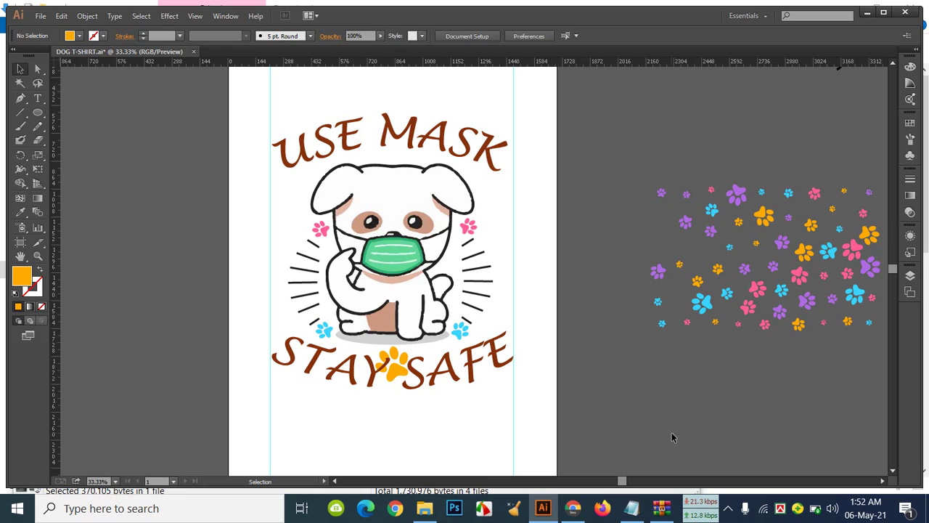
Place a small pink paw above the left light blue paw and a small purple paw above the right one
{"action": "left_click", "coordinate": [773, 327]}
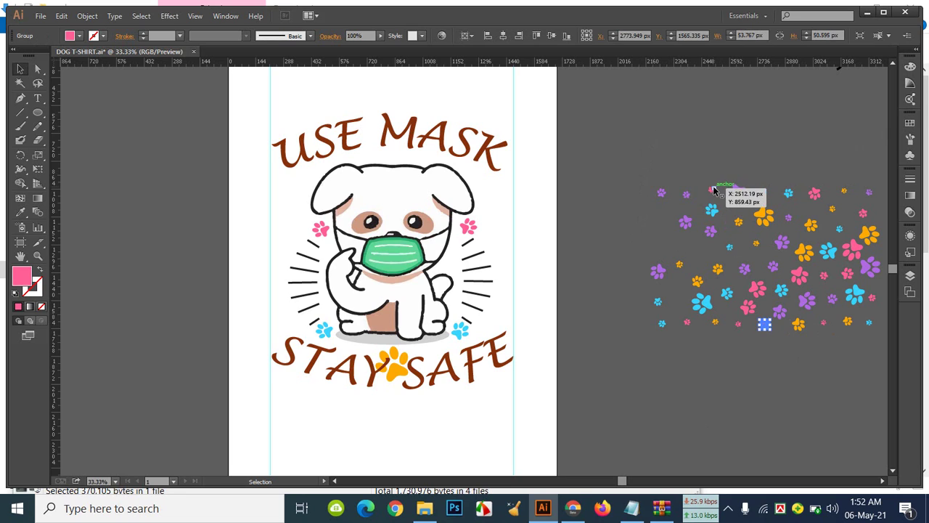
{"action": "left_click_drag", "start_coordinate": [711, 196], "coordinate": [314, 315]}
{"action": "left_click", "coordinate": [609, 239]}
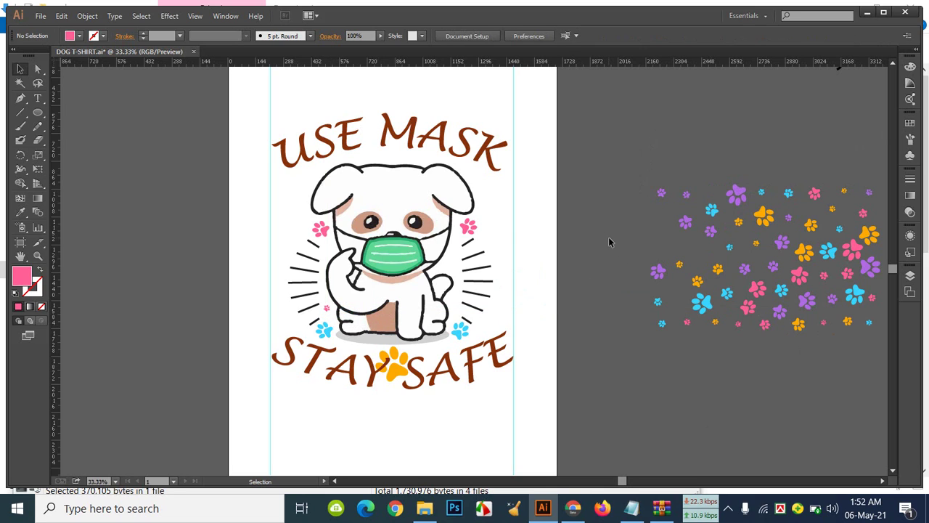
{"action": "left_click_drag", "start_coordinate": [687, 194], "coordinate": [458, 300]}
{"action": "left_click", "coordinate": [600, 245]}
Place another small purple paw above the dog's hind end on the right and a copy of it below the left pink paw
{"action": "left_click_drag", "start_coordinate": [660, 195], "coordinate": [450, 267]}
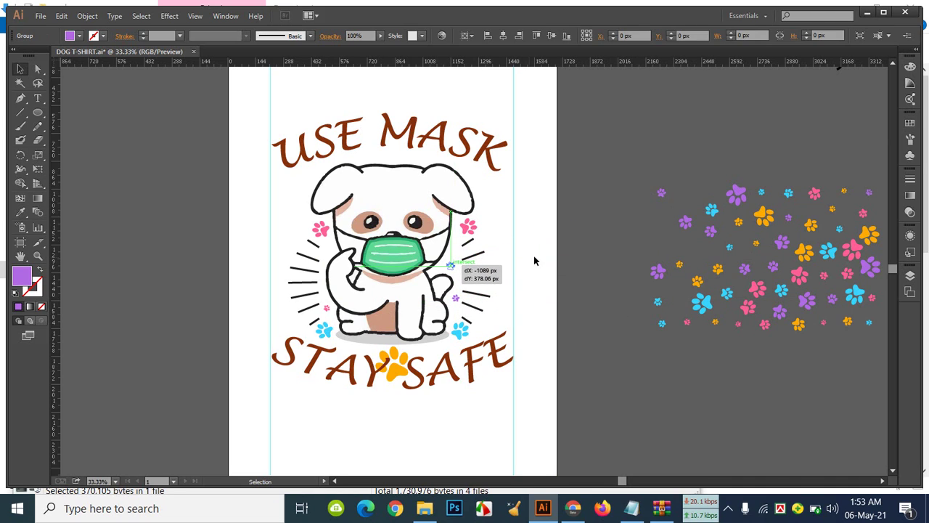
{"action": "left_click", "coordinate": [589, 236]}
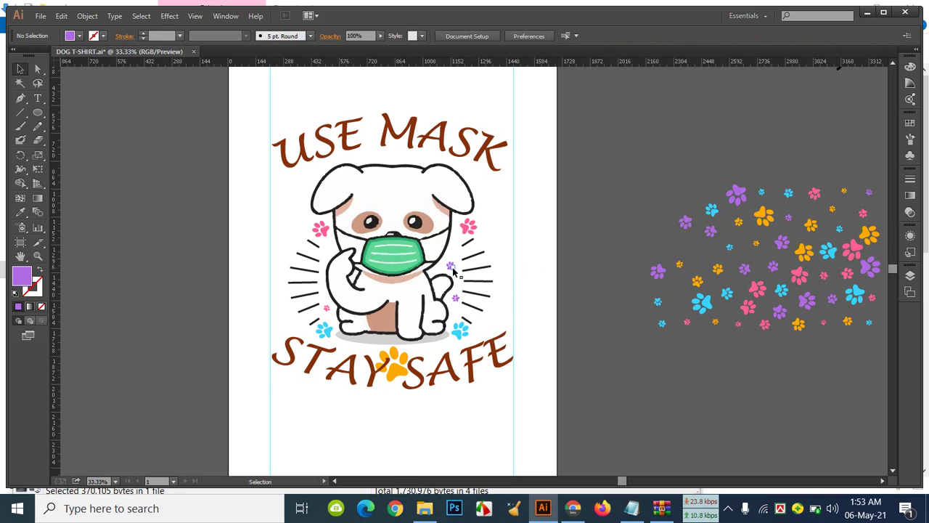
{"action": "left_click_drag", "start_coordinate": [450, 269], "coordinate": [326, 249]}
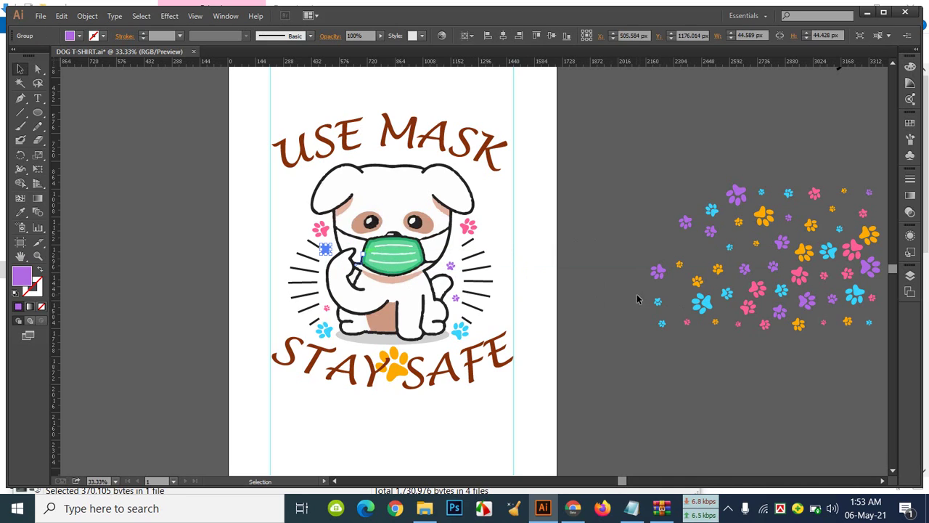
{"action": "left_click", "coordinate": [644, 295]}
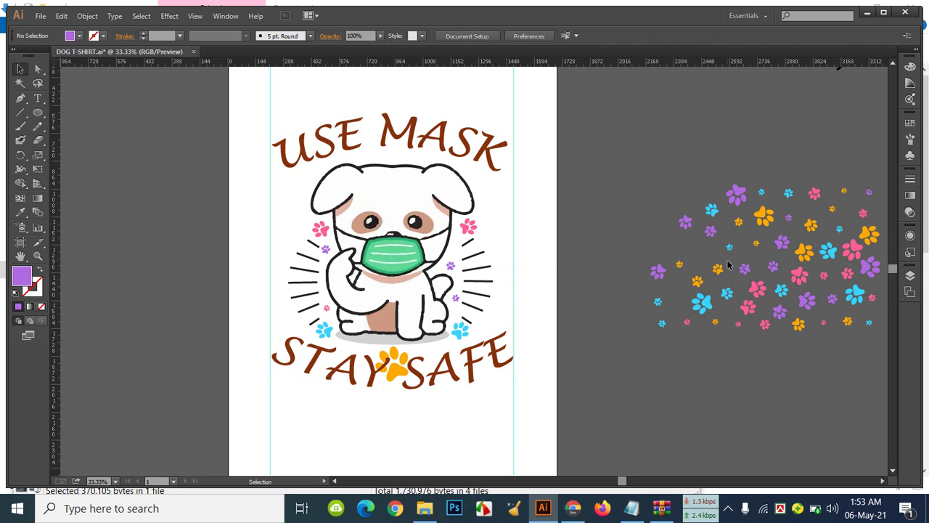
Place a tiny orange paw below the right pink paw and another above the small pink paw on the left
{"action": "left_click_drag", "start_coordinate": [844, 191], "coordinate": [840, 196]}
{"action": "left_click_drag", "start_coordinate": [750, 239], "coordinate": [482, 274]}
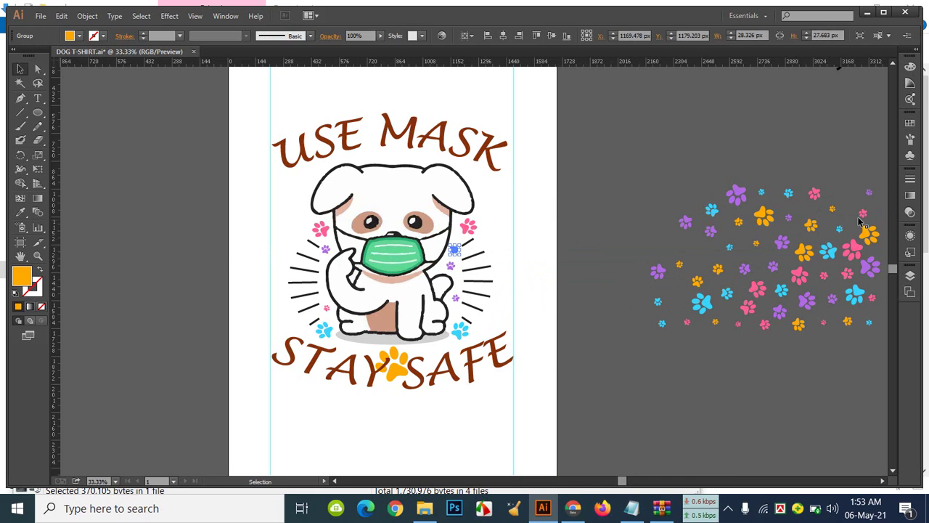
{"action": "left_click", "coordinate": [697, 390]}
{"action": "left_click_drag", "start_coordinate": [752, 247], "coordinate": [326, 294]}
{"action": "left_click", "coordinate": [654, 392]}
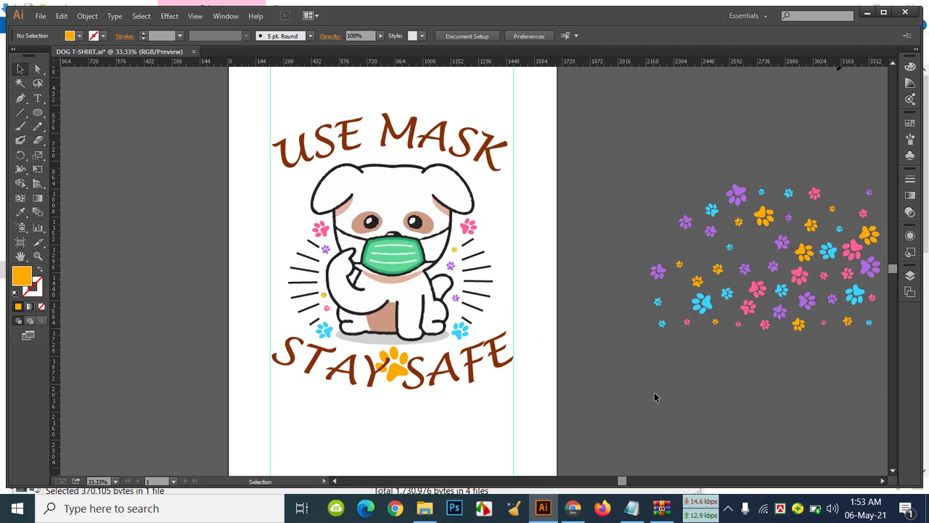
Delete all leftover pattern paws beside the artboard and save the document
{"action": "key", "text": "a"}
{"action": "key", "text": "v"}
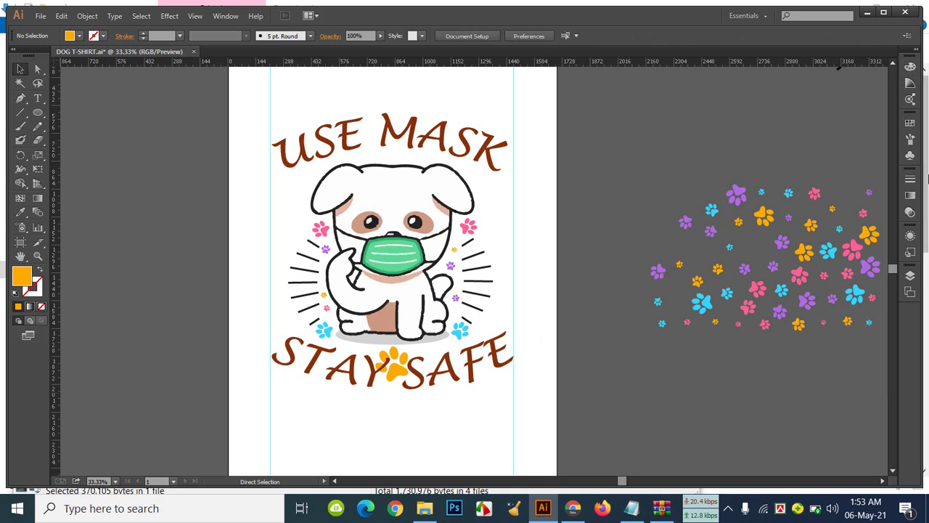
{"action": "left_click_drag", "start_coordinate": [687, 140], "coordinate": [903, 421]}
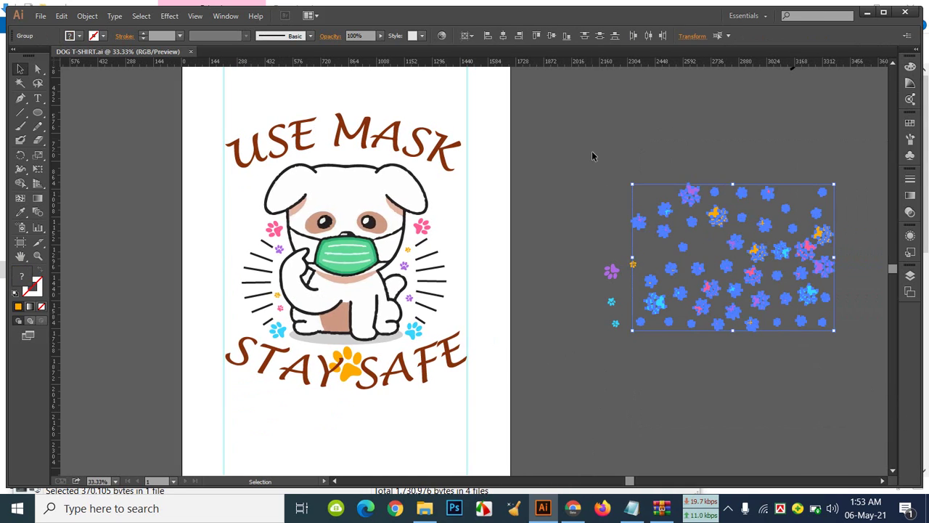
{"action": "left_click", "coordinate": [579, 153]}
{"action": "left_click_drag", "start_coordinate": [855, 396], "coordinate": [855, 396]}
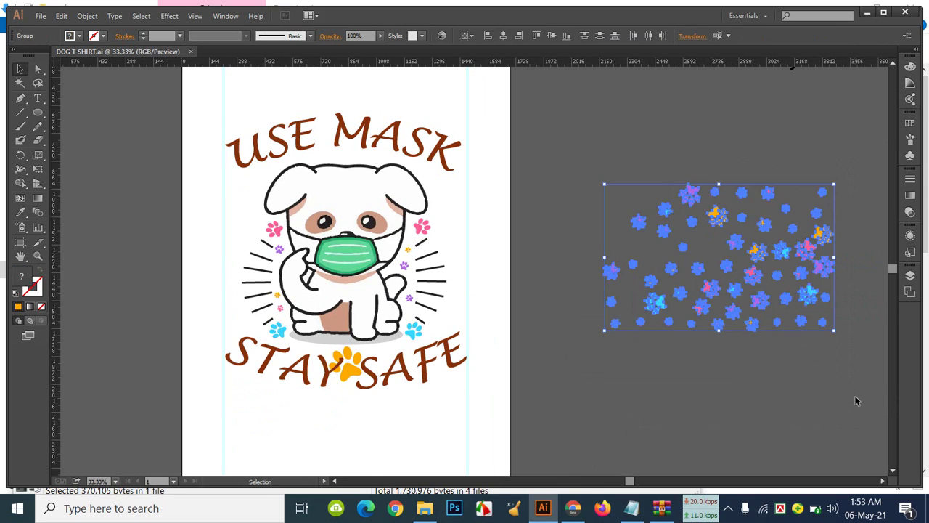
{"action": "key", "text": "Delete"}
{"action": "key", "text": "a"}
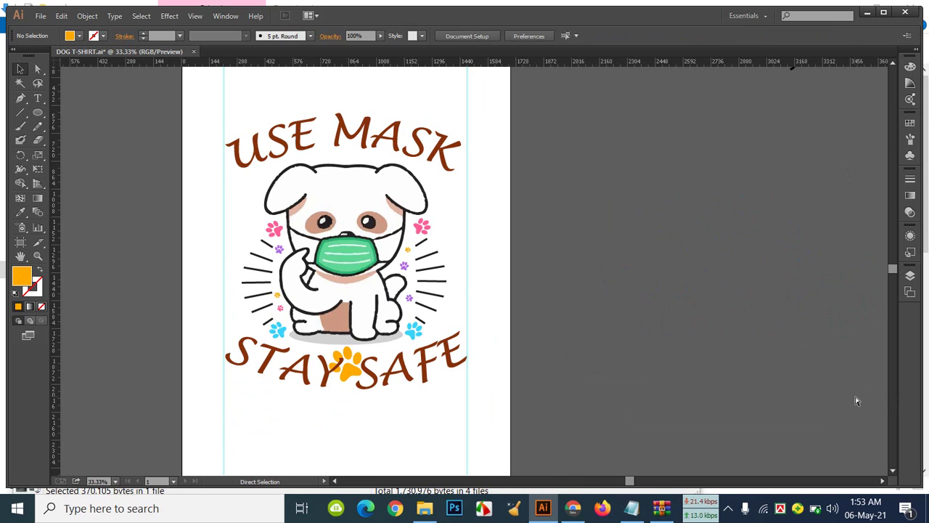
{"action": "key", "text": "v"}
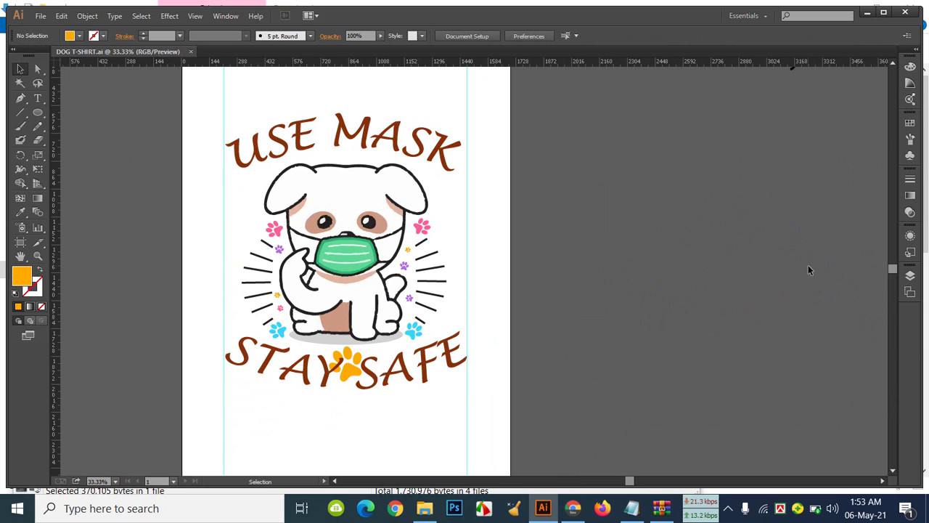
Delete the leftover "use mask stay safe" text beside the artboard
{"action": "scroll", "coordinate": [557, 243], "scroll_direction": "up", "scroll_amount": 1}
{"action": "scroll", "coordinate": [543, 236], "scroll_direction": "down", "scroll_amount": 1}
{"action": "scroll", "coordinate": [729, 171], "scroll_direction": "up", "scroll_amount": 1}
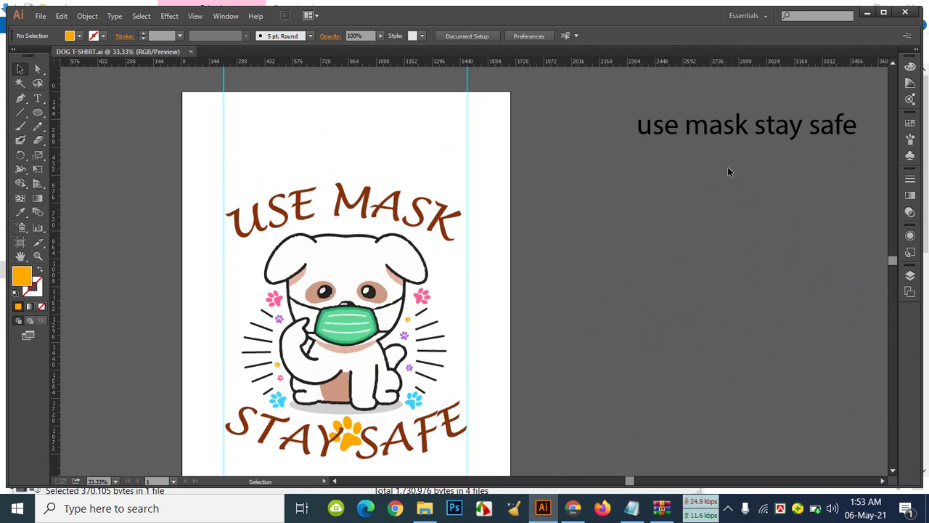
{"action": "left_click", "coordinate": [724, 133]}
{"action": "key", "text": "Delete"}
{"action": "scroll", "coordinate": [709, 174], "scroll_direction": "down", "scroll_amount": 1}
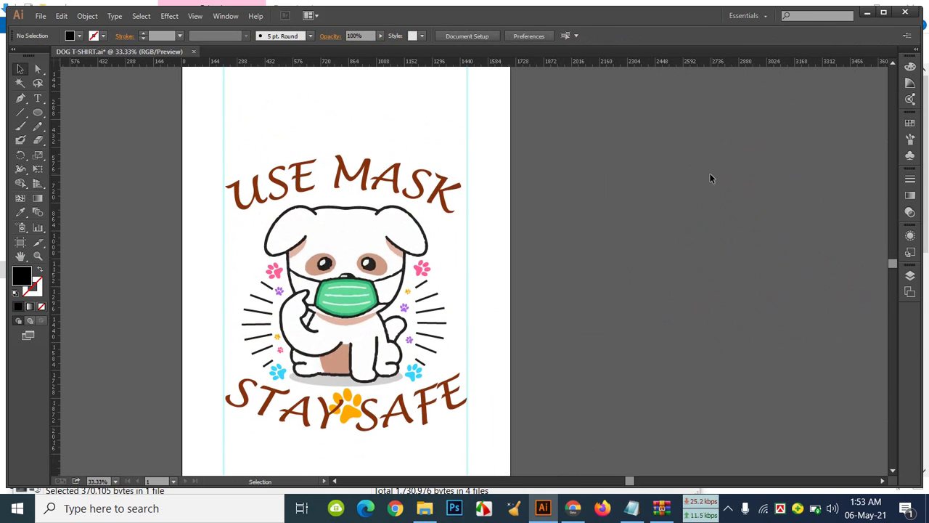
Nudge the arched USE MASK text slightly down toward the dog's head
{"action": "left_click", "coordinate": [465, 174]}
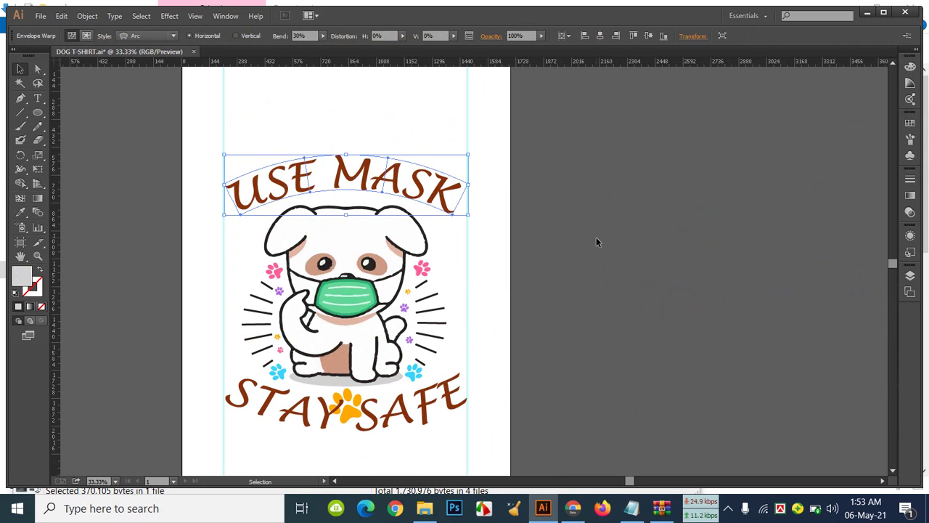
{"action": "key", "text": "Down"}
{"action": "key", "text": "Down"}
{"action": "key", "text": "Down"}
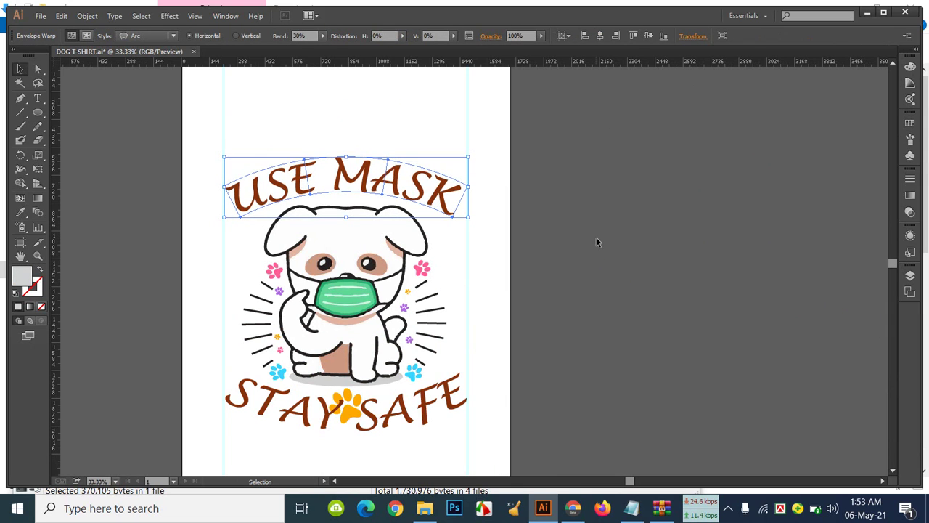
Group the whole dog design with both text lines and centre the group vertically on the artboard
{"action": "left_click", "coordinate": [596, 237]}
{"action": "left_click_drag", "start_coordinate": [229, 133], "coordinate": [472, 457]}
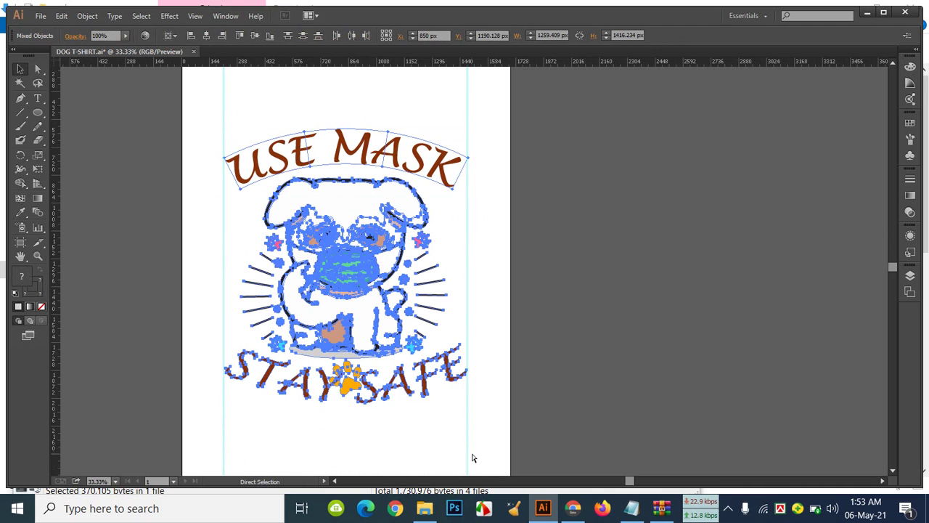
{"action": "key", "text": "ctrl+g"}
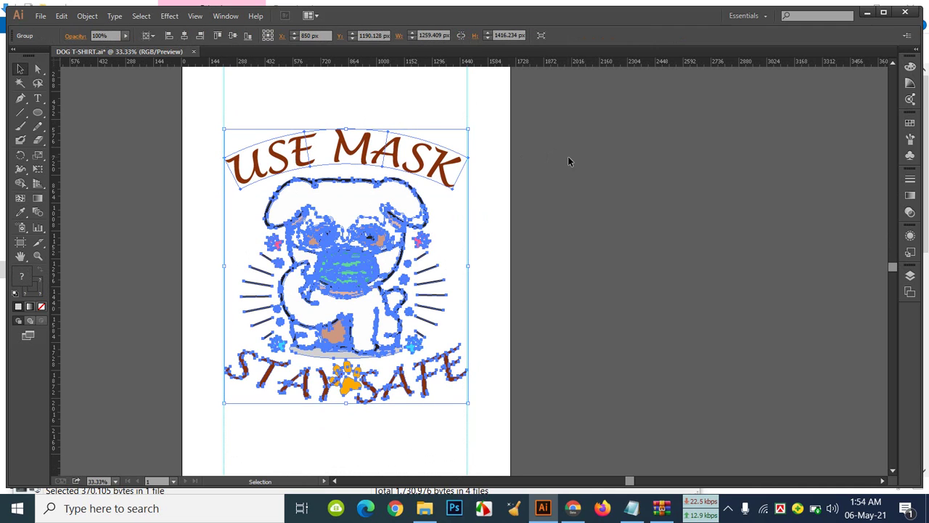
{"action": "left_click", "coordinate": [628, 175]}
{"action": "left_click", "coordinate": [378, 228]}
{"action": "left_click", "coordinate": [884, 13]}
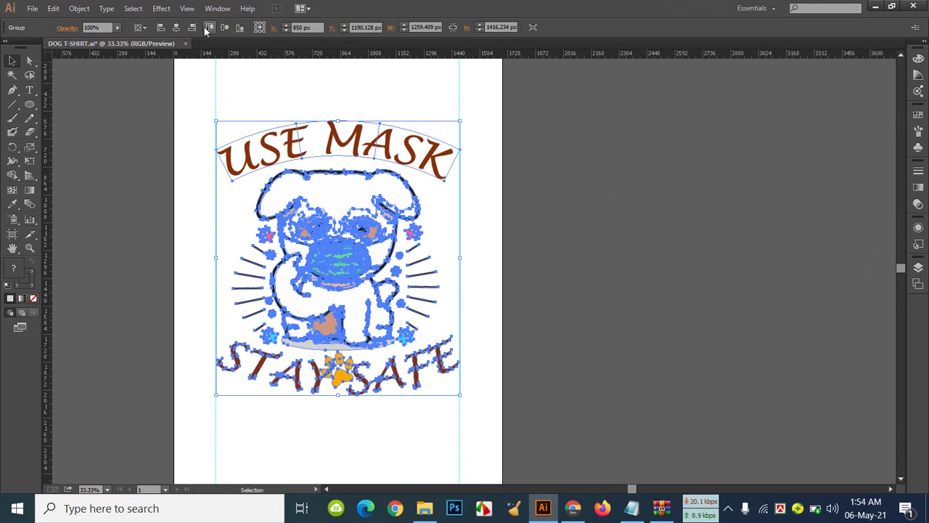
{"action": "left_click", "coordinate": [564, 199]}
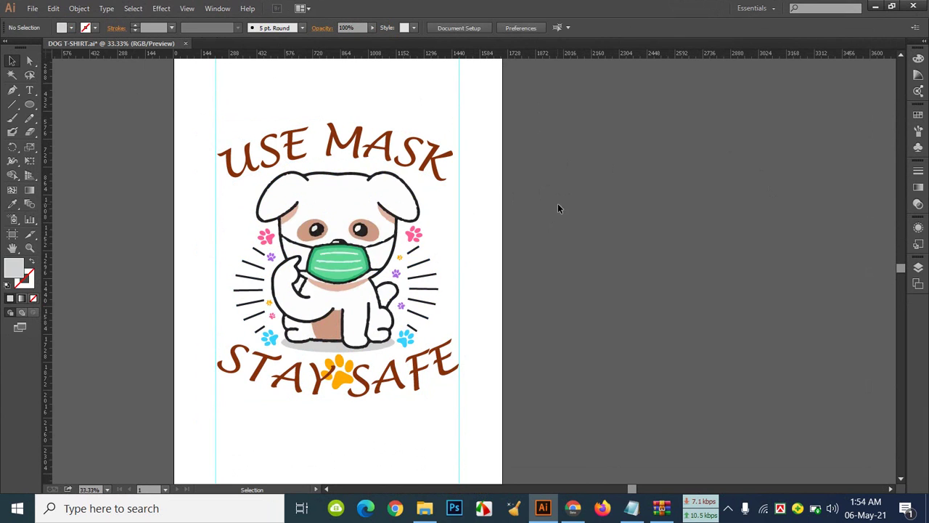
Enlarge the grouped design proportionally about its centre until both text lines extend slightly past the vertical guides
{"action": "left_click", "coordinate": [379, 247]}
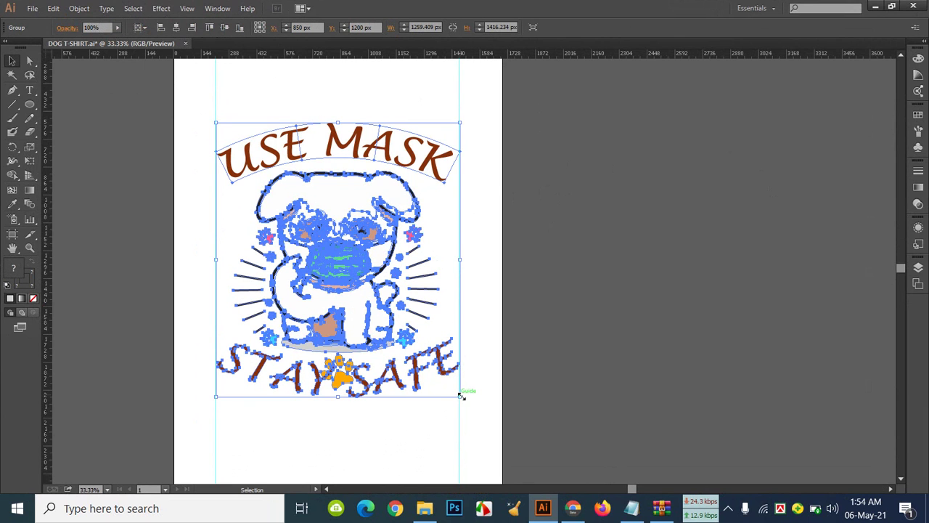
{"action": "left_click_drag", "start_coordinate": [461, 396], "coordinate": [479, 425]}
{"action": "left_click", "coordinate": [631, 394]}
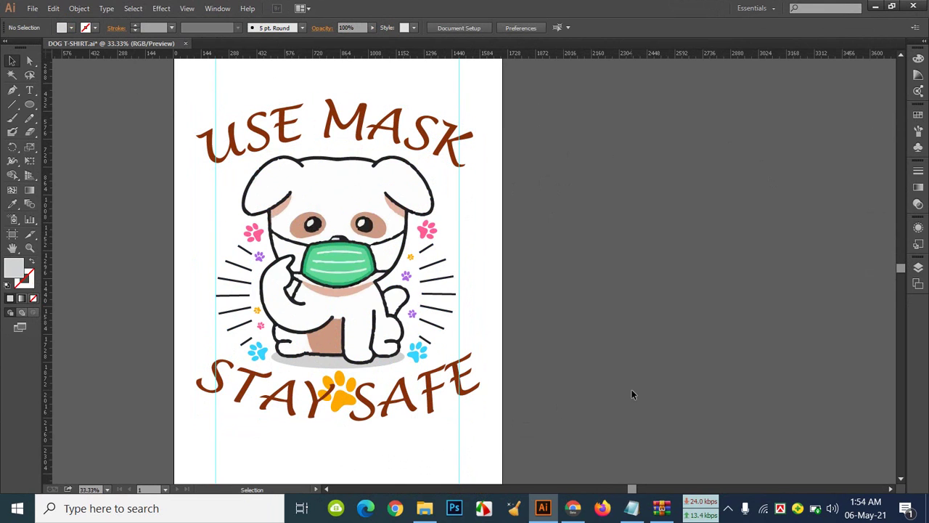
Hide the vertical guides on the artboard
{"action": "key", "text": "ctrl+minus"}
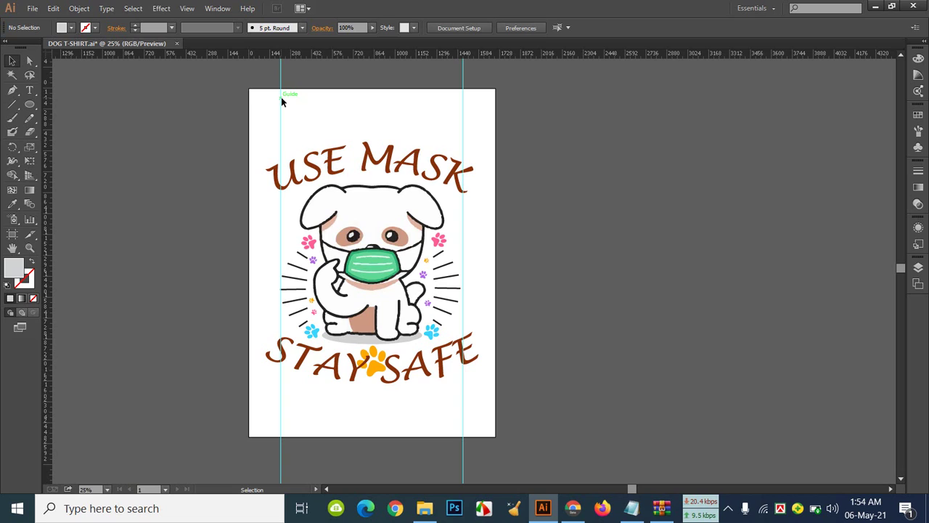
{"action": "right_click", "coordinate": [281, 101]}
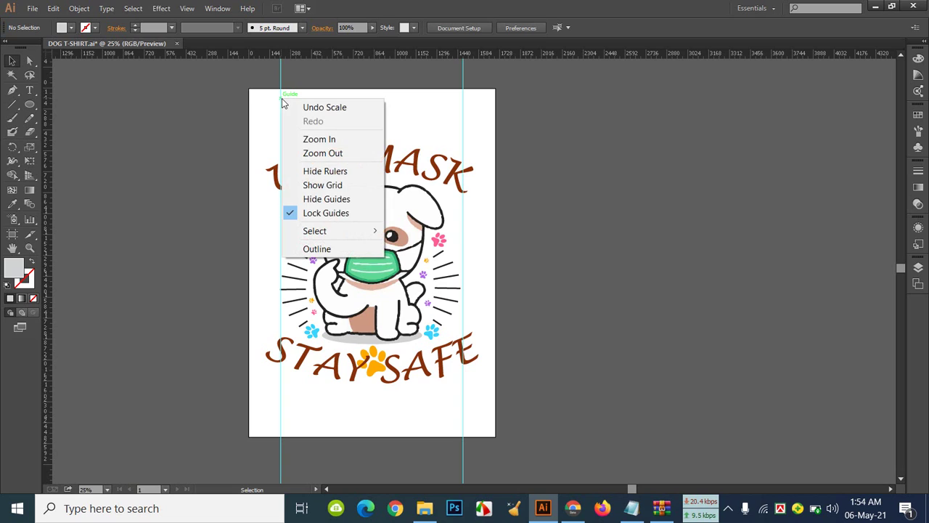
{"action": "left_click", "coordinate": [304, 202]}
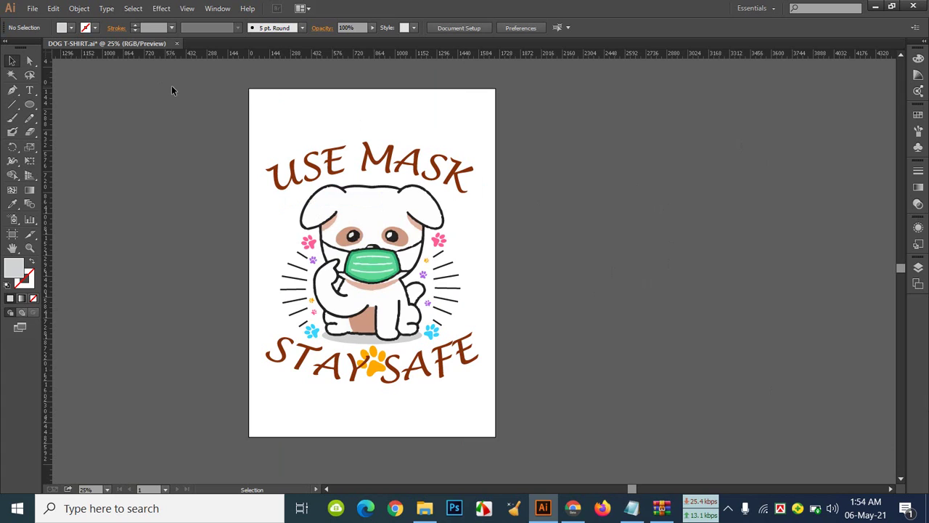
Export the artboard to the desktop as a JPEG named DOG T-SHIRT-1, using artboards, RGB, maximum quality and 300 ppi
{"action": "left_click", "coordinate": [32, 8]}
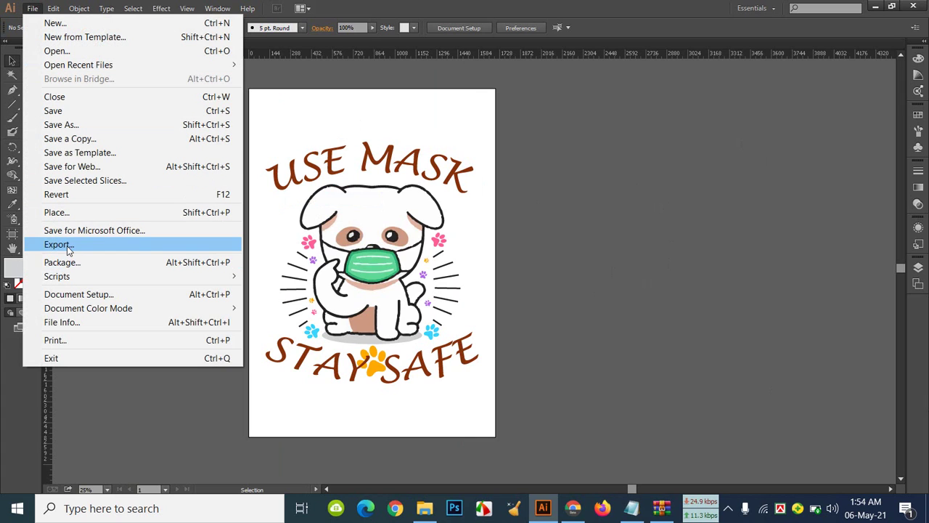
{"action": "left_click", "coordinate": [59, 245]}
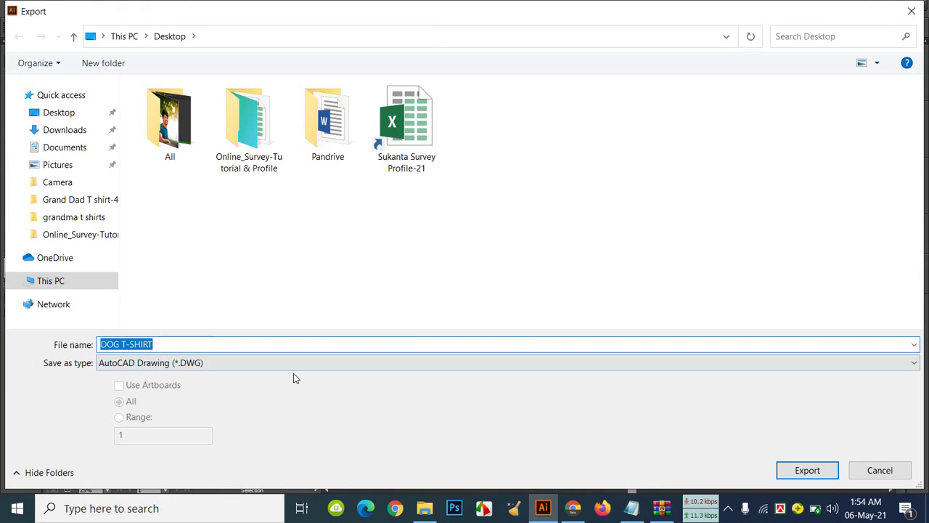
{"action": "left_click", "coordinate": [204, 344]}
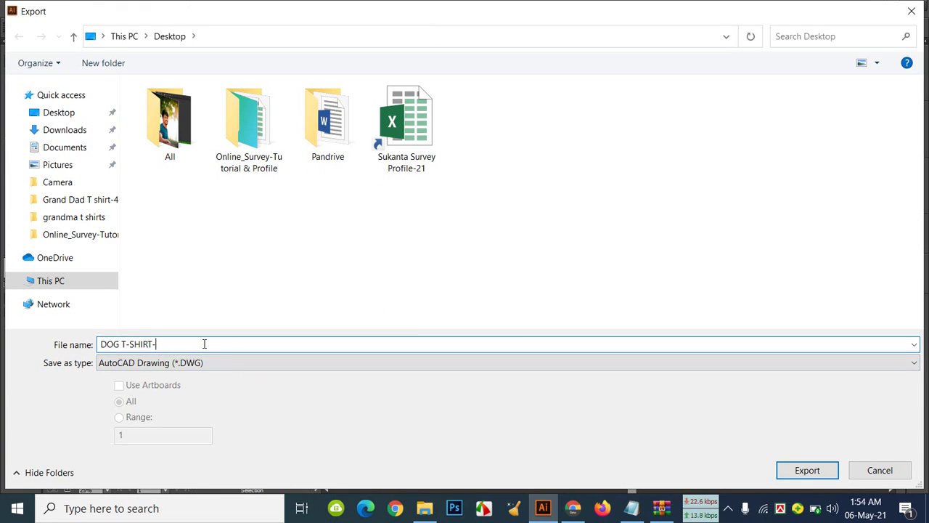
{"action": "left_click", "coordinate": [215, 363]}
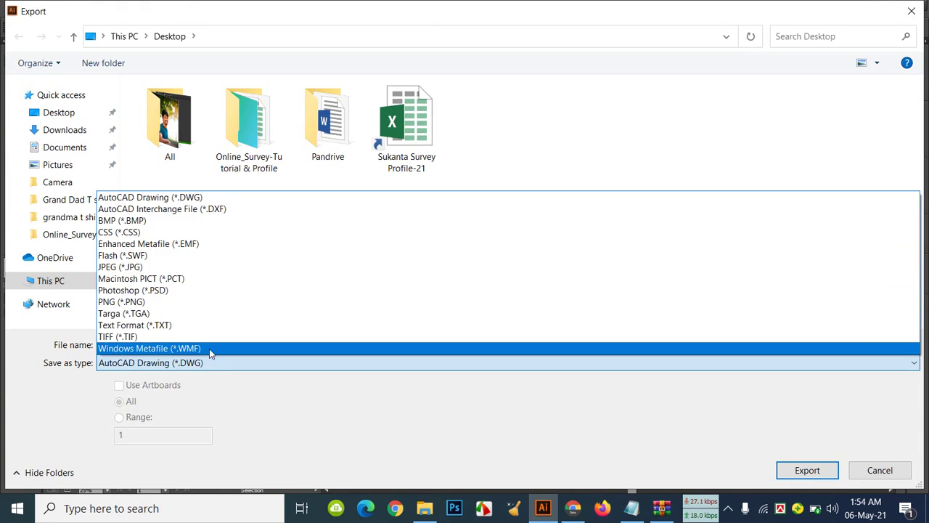
{"action": "left_click", "coordinate": [208, 273]}
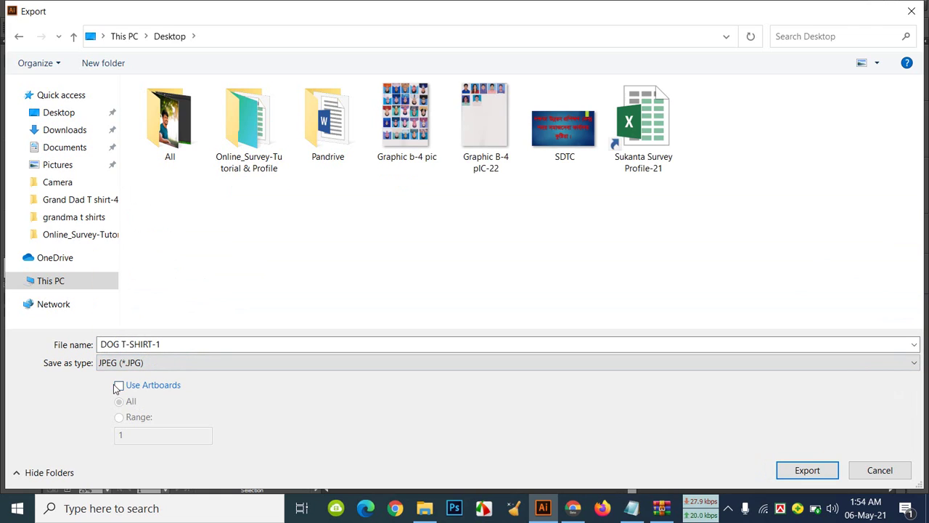
{"action": "left_click", "coordinate": [145, 389]}
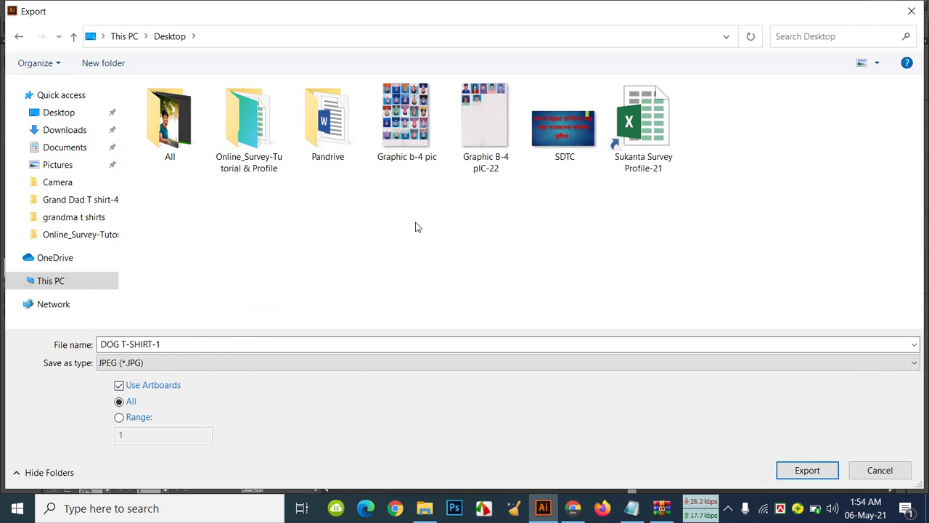
{"action": "left_click", "coordinate": [37, 118]}
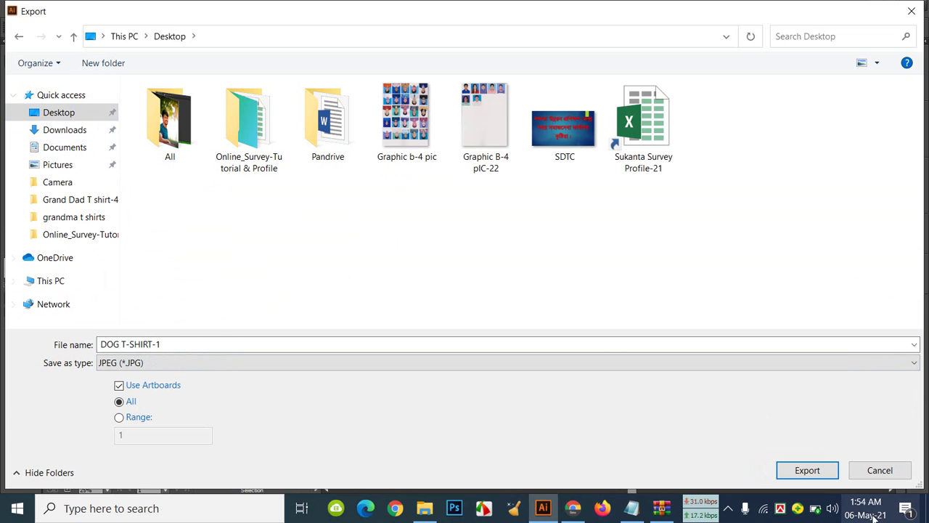
{"action": "left_click", "coordinate": [818, 472]}
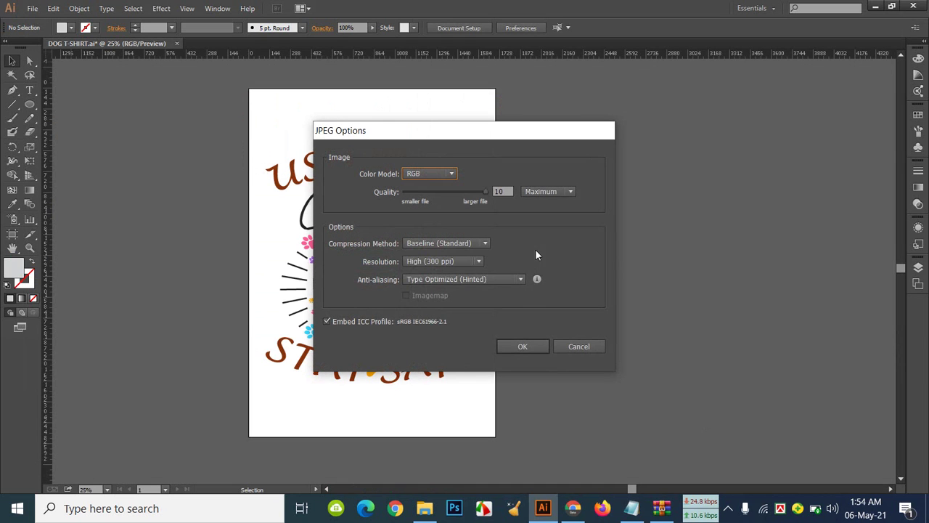
{"action": "left_click", "coordinate": [533, 347]}
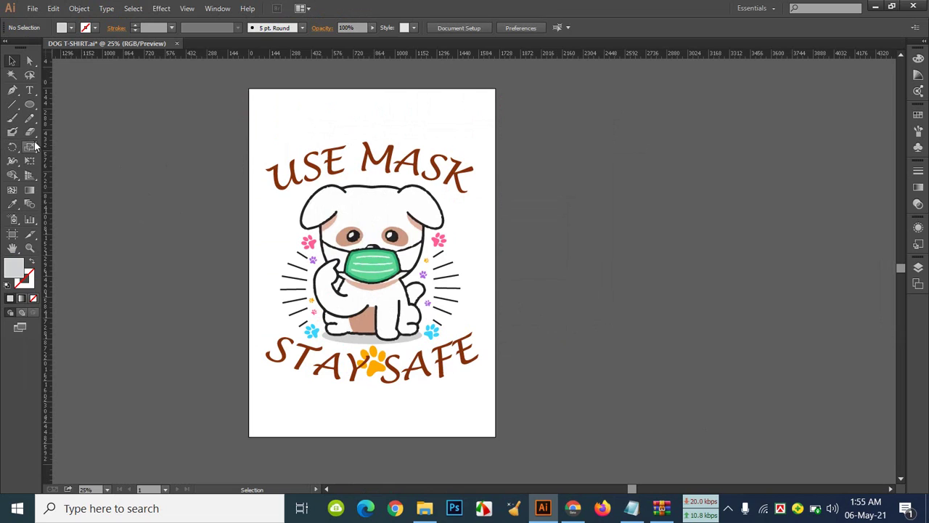
Draw a 1700 × 2400 px rectangle covering the entire artboard
{"action": "left_click", "coordinate": [31, 106]}
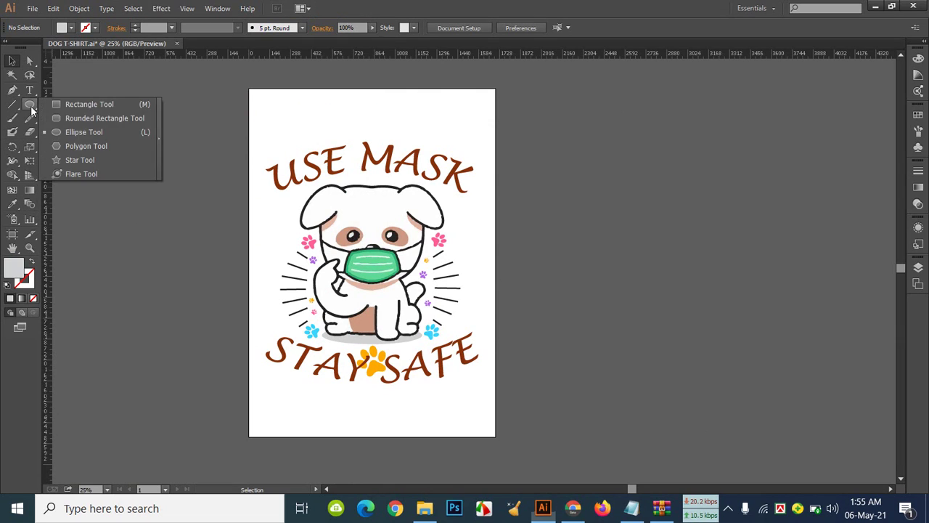
{"action": "left_click", "coordinate": [80, 104]}
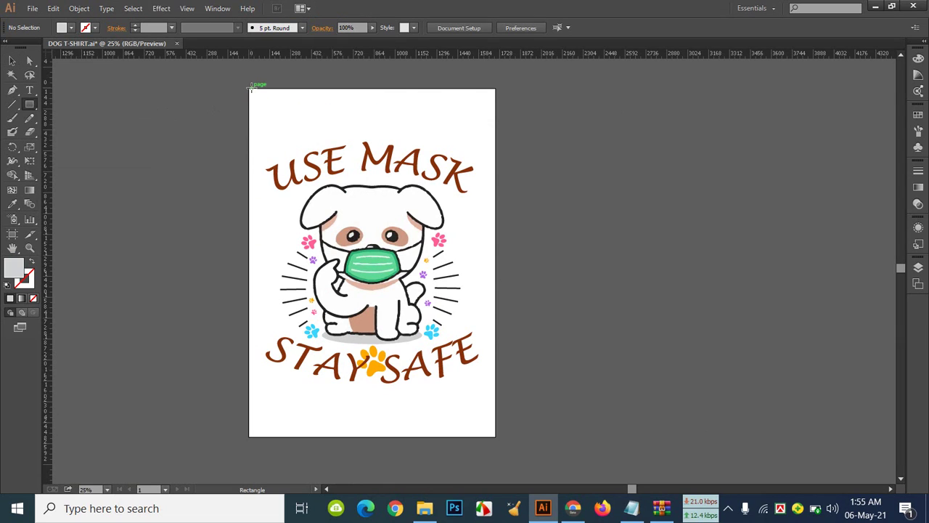
{"action": "left_click_drag", "start_coordinate": [251, 88], "coordinate": [496, 437]}
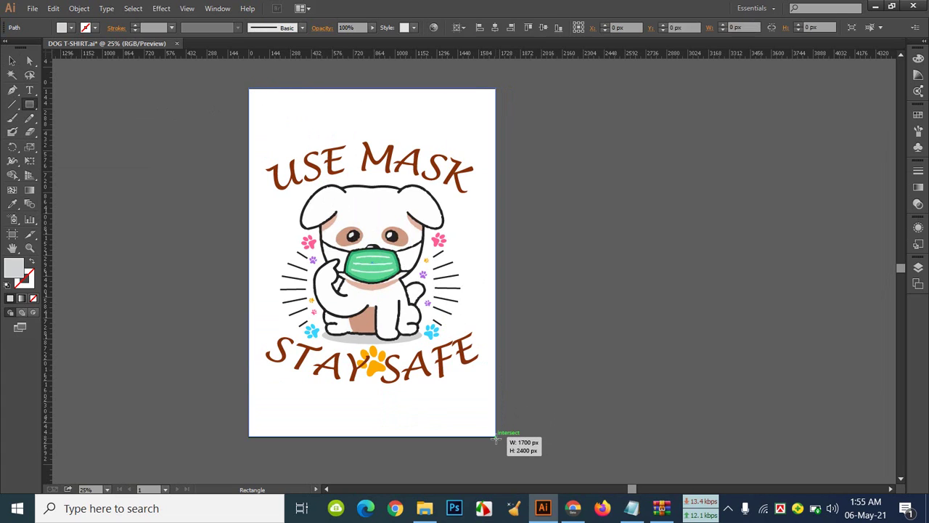
Fill the artboard-sized rectangle with the dark navy blue 02023D
{"action": "left_click", "coordinate": [70, 28]}
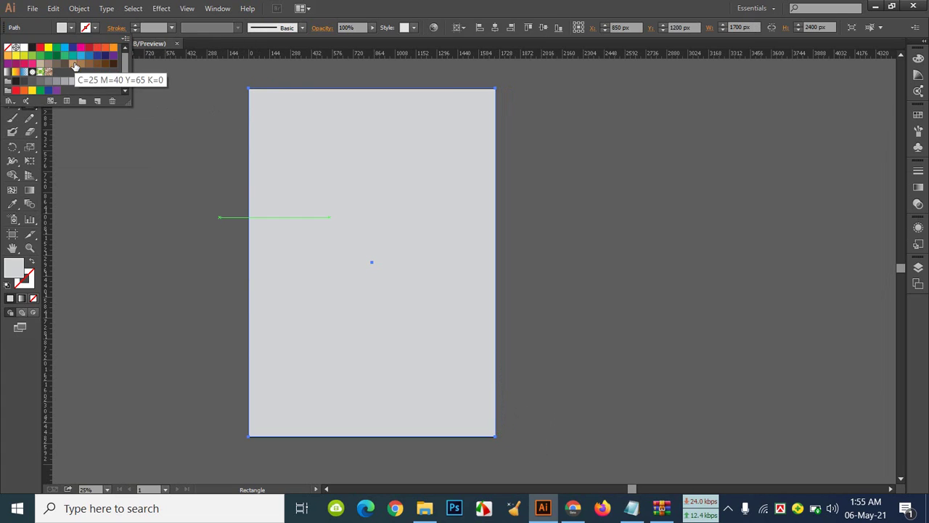
{"action": "left_click", "coordinate": [106, 55]}
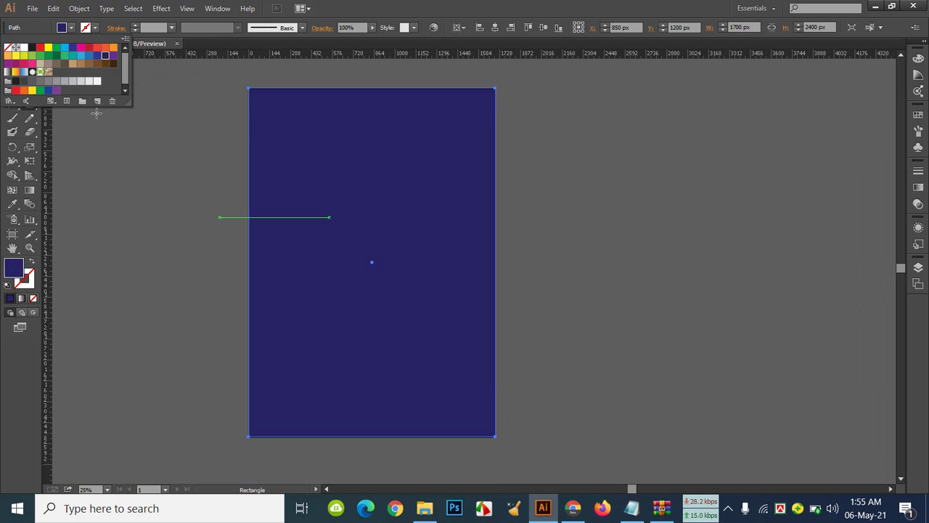
{"action": "double_click", "coordinate": [13, 267]}
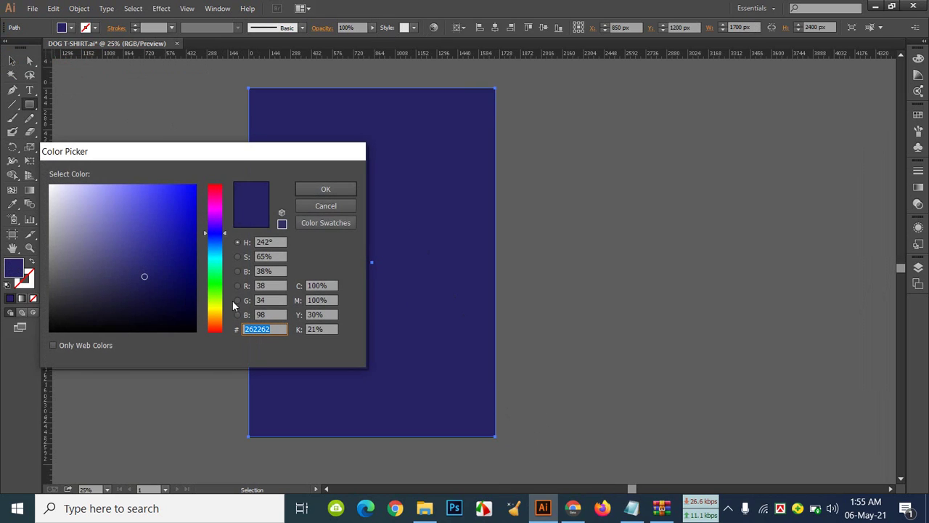
{"action": "left_click_drag", "start_coordinate": [191, 303], "coordinate": [192, 302]}
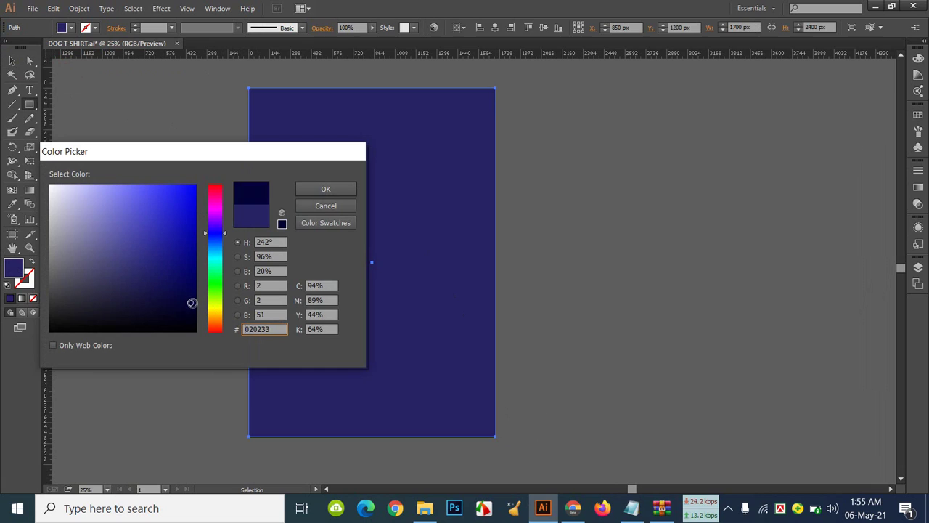
{"action": "left_click", "coordinate": [326, 189]}
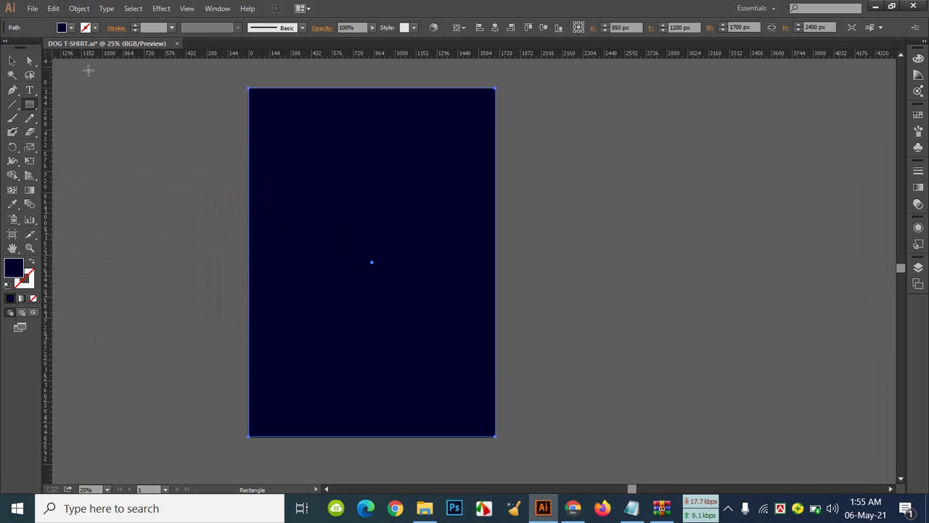
{"action": "left_click", "coordinate": [12, 61]}
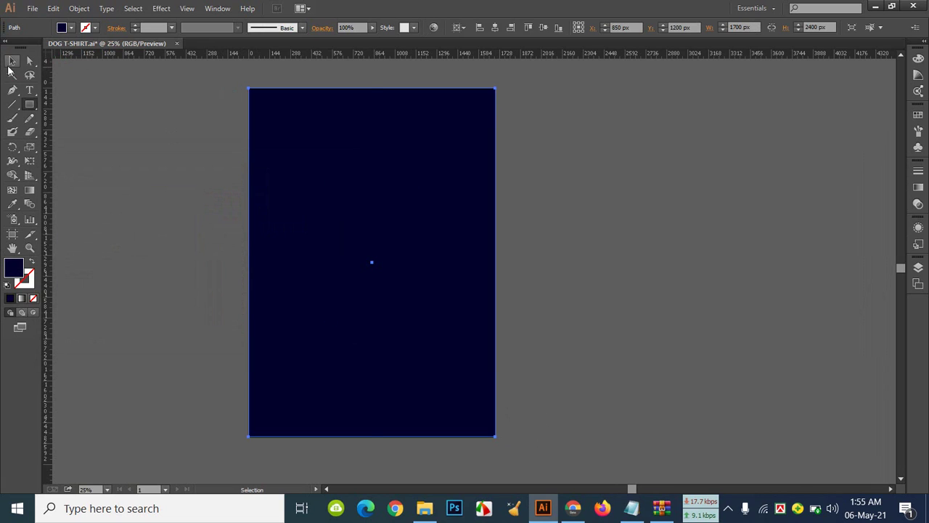
{"action": "double_click", "coordinate": [13, 270]}
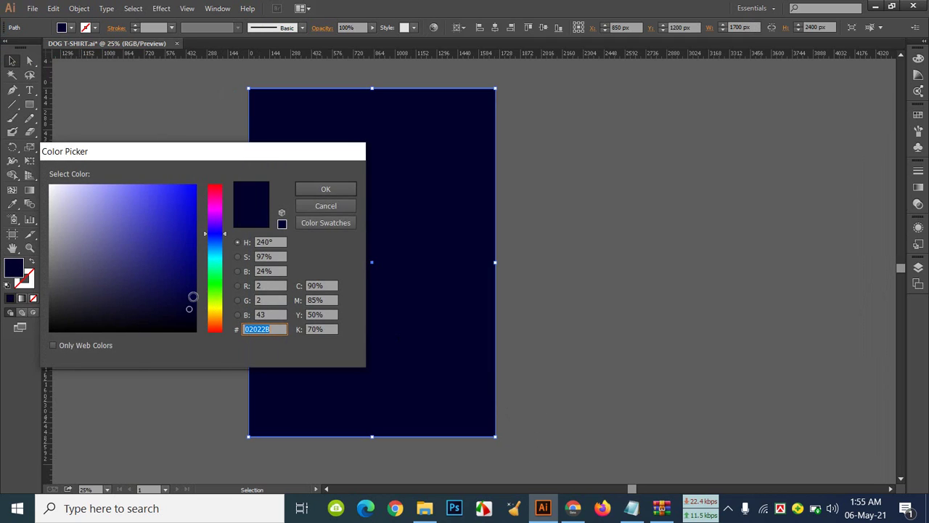
{"action": "left_click", "coordinate": [332, 190]}
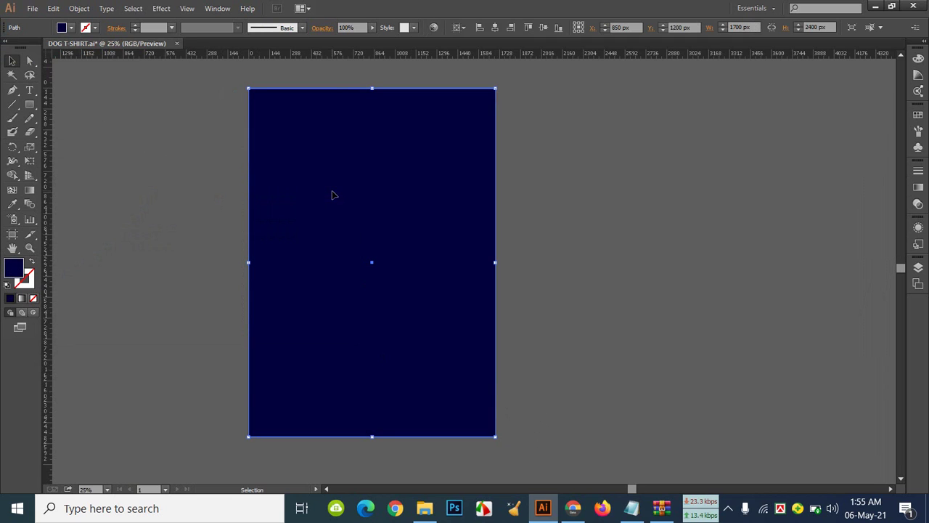
Send the navy rectangle to the back so that it lies behind the dog design
{"action": "right_click", "coordinate": [332, 193]}
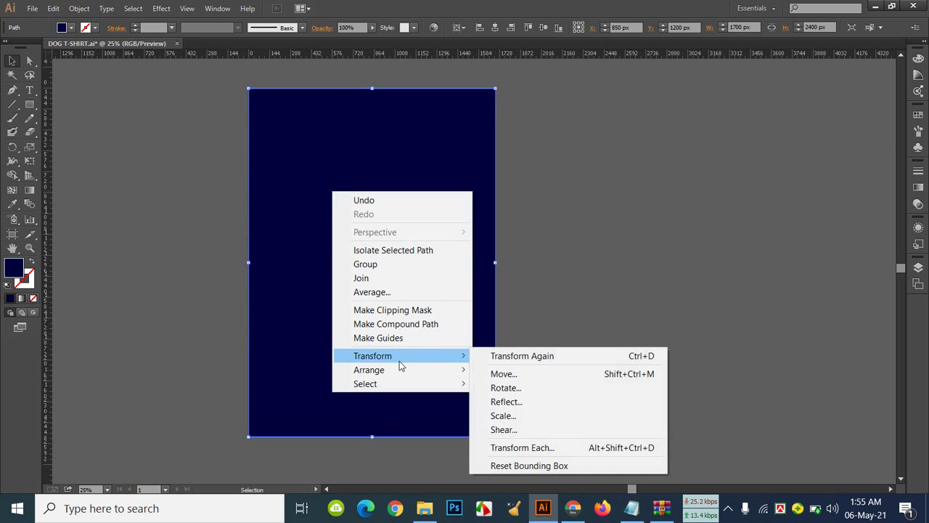
{"action": "mouse_move", "coordinate": [400, 371]}
{"action": "left_click", "coordinate": [522, 411]}
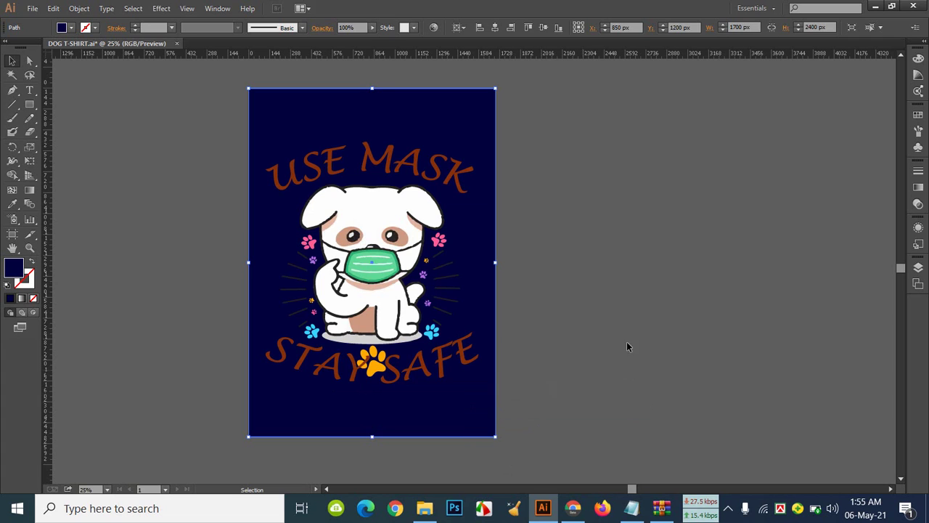
{"action": "left_click", "coordinate": [649, 328]}
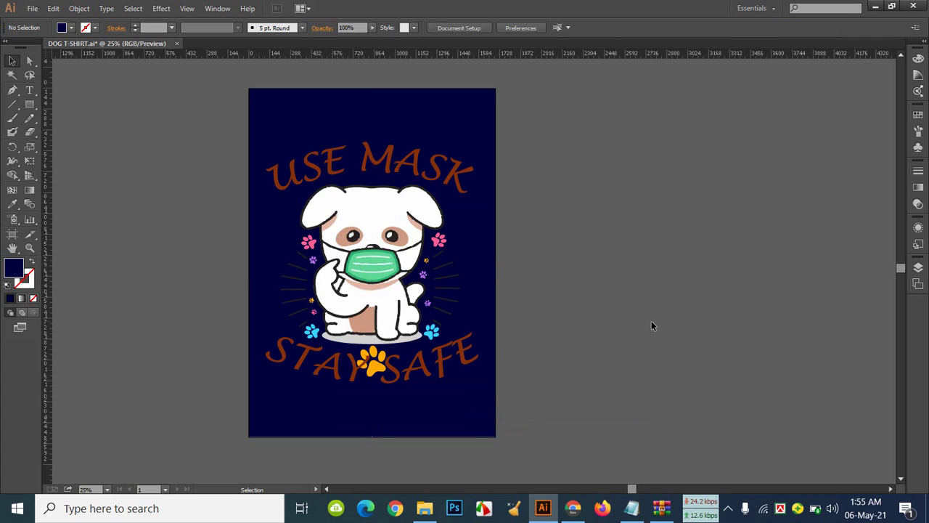
{"action": "left_click", "coordinate": [404, 171]}
{"action": "left_click", "coordinate": [723, 276]}
Darken the background rectangle's fill to a near-black navy, about 020228
{"action": "left_click", "coordinate": [445, 101]}
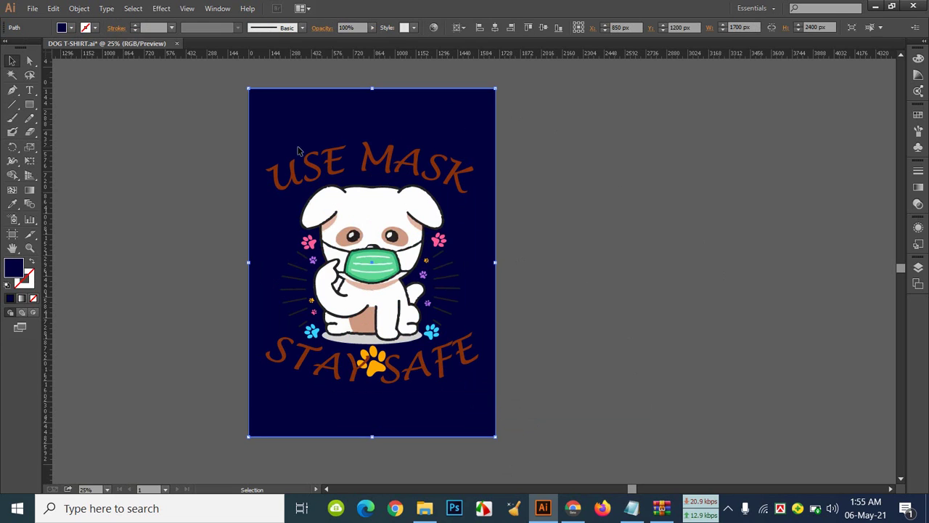
{"action": "double_click", "coordinate": [16, 267]}
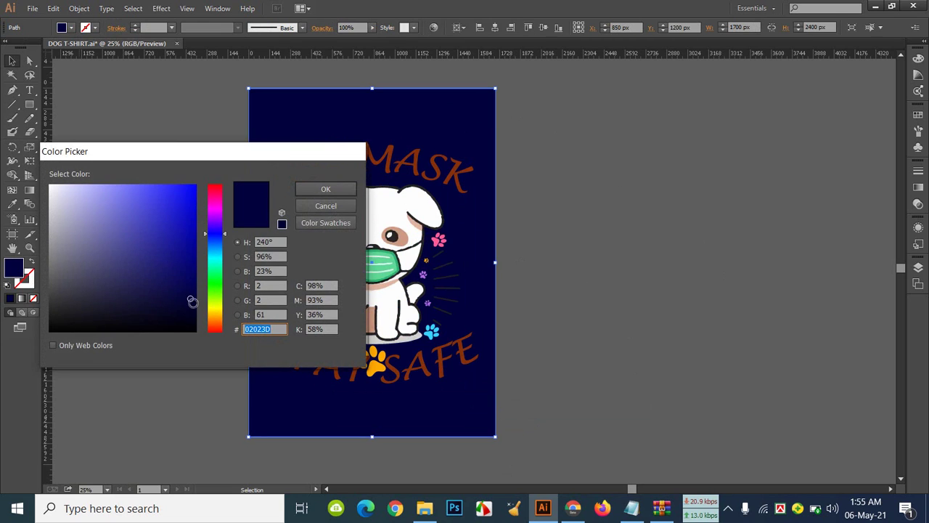
{"action": "left_click", "coordinate": [192, 308]}
{"action": "left_click", "coordinate": [332, 190]}
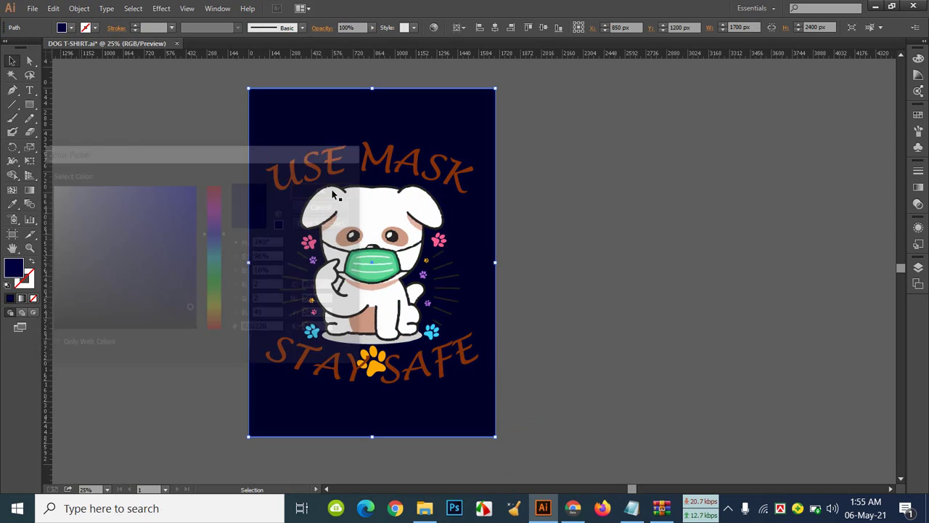
Ungroup the dog design so that the lettering, dog and ray lines can be edited separately
{"action": "left_click", "coordinate": [652, 244]}
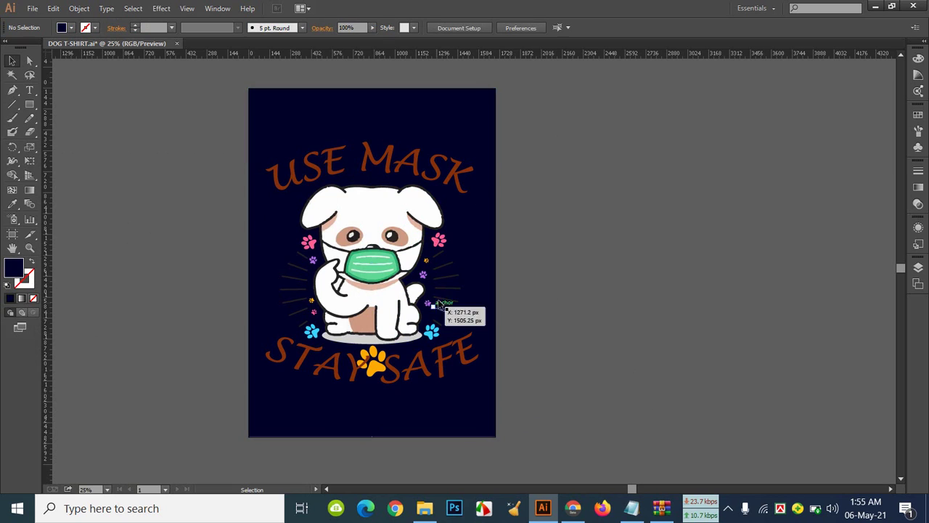
{"action": "left_click", "coordinate": [412, 175]}
{"action": "right_click", "coordinate": [411, 175]}
{"action": "mouse_move", "coordinate": [482, 294]}
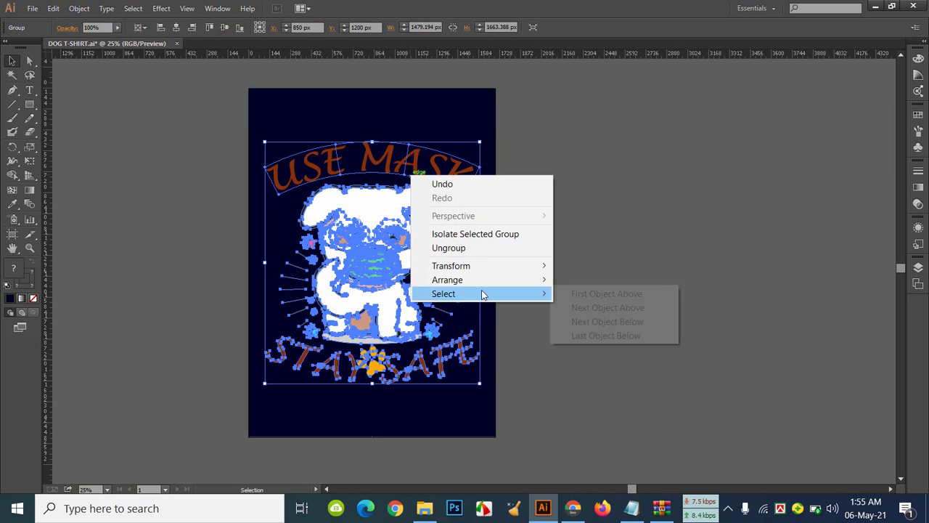
{"action": "left_click", "coordinate": [473, 248]}
{"action": "left_click", "coordinate": [605, 249]}
Expand the arc-warped "USE MASK" text into editable shapes, including object and fill
{"action": "left_click", "coordinate": [414, 166]}
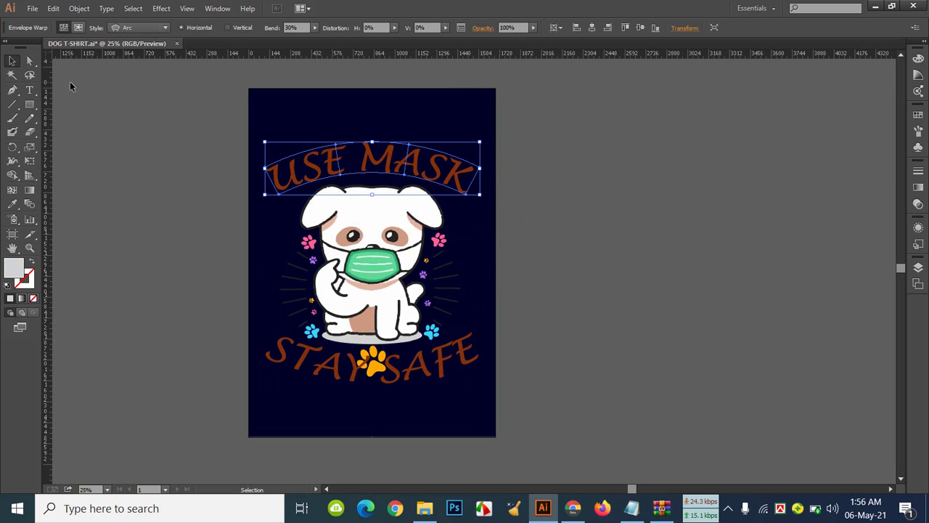
{"action": "left_click", "coordinate": [79, 8]}
{"action": "left_click", "coordinate": [100, 143]}
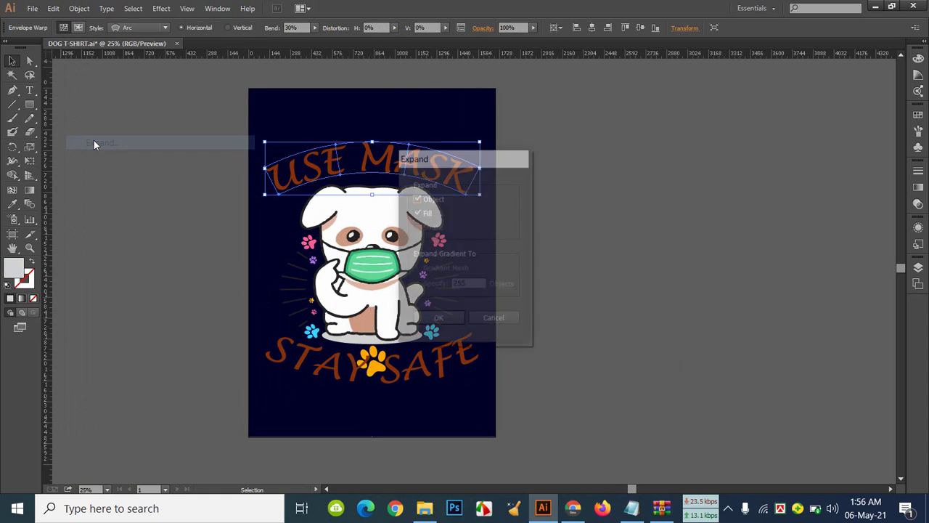
{"action": "left_click", "coordinate": [438, 321]}
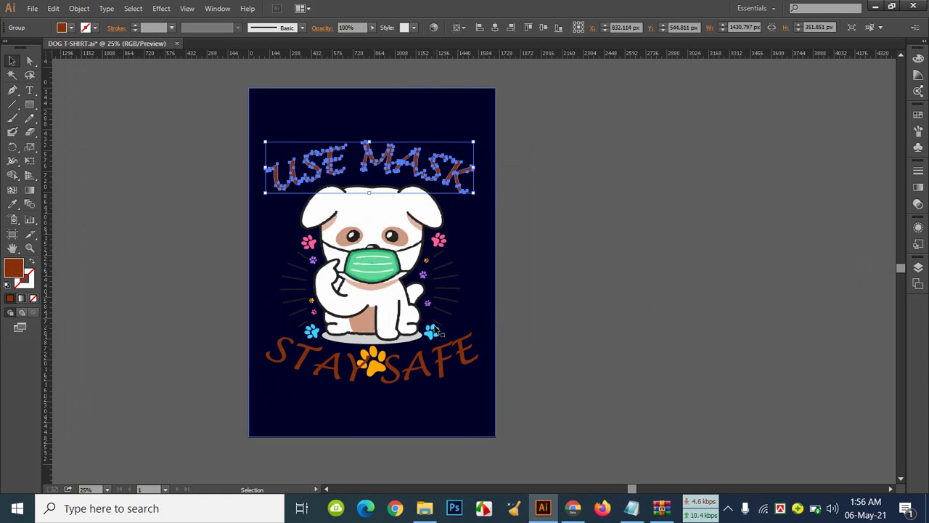
Fill the expanded "USE MASK" lettering with white
{"action": "left_click", "coordinate": [70, 28]}
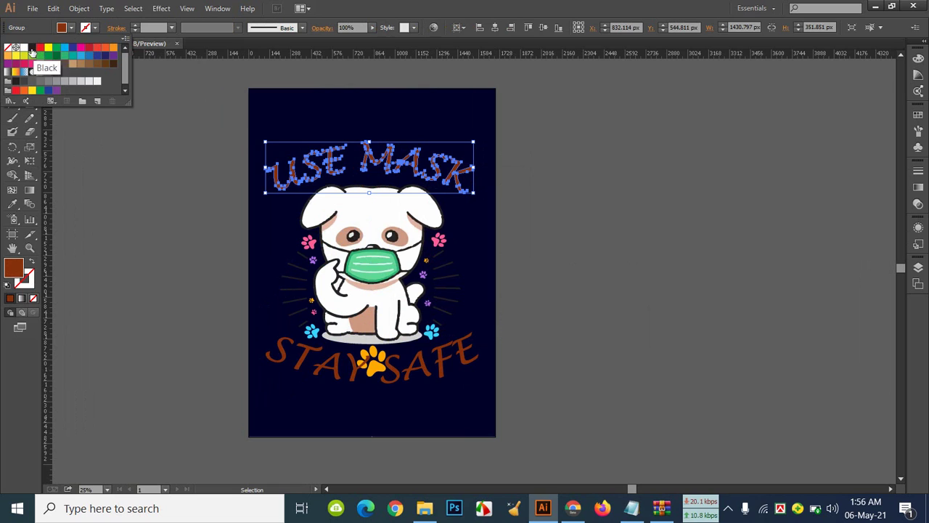
{"action": "left_click", "coordinate": [25, 48]}
{"action": "left_click", "coordinate": [131, 184]}
{"action": "left_click", "coordinate": [132, 185]}
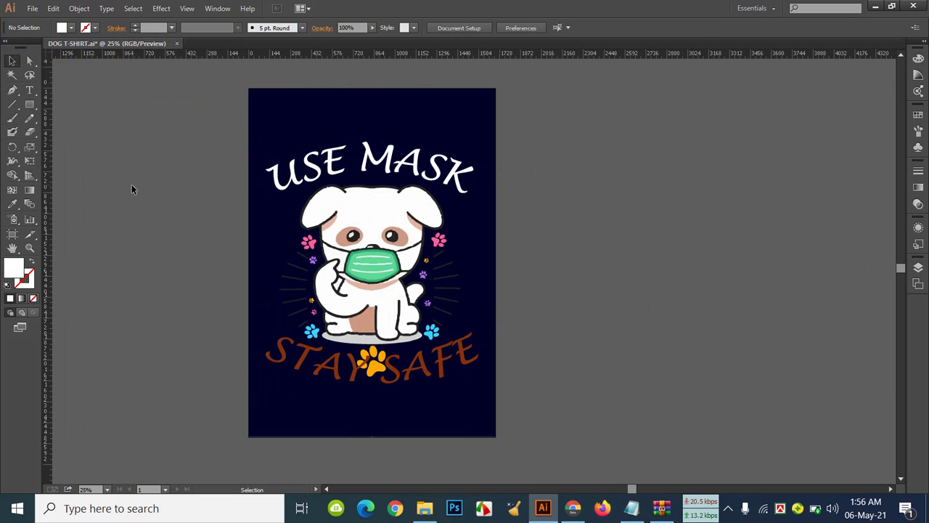
Recolor the "STAY SAFE" lettering below the dog to white
{"action": "left_click", "coordinate": [435, 359]}
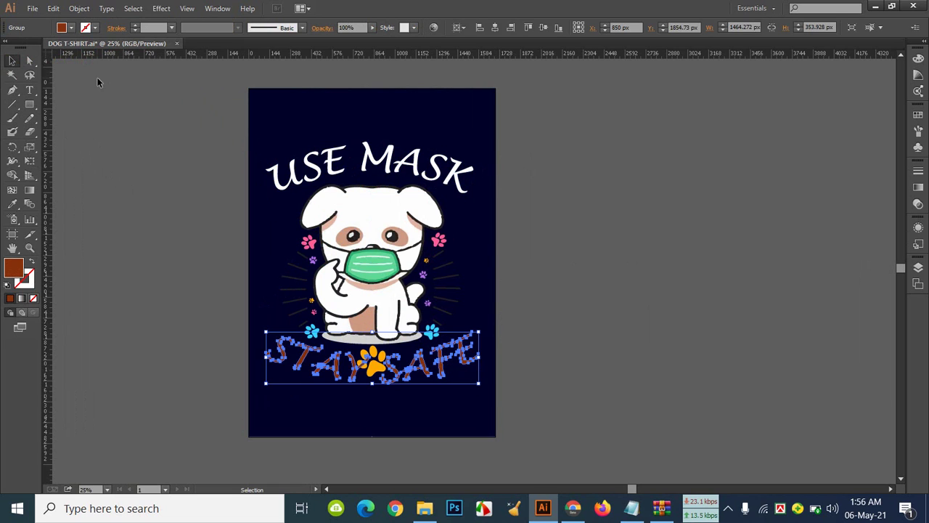
{"action": "left_click", "coordinate": [71, 29]}
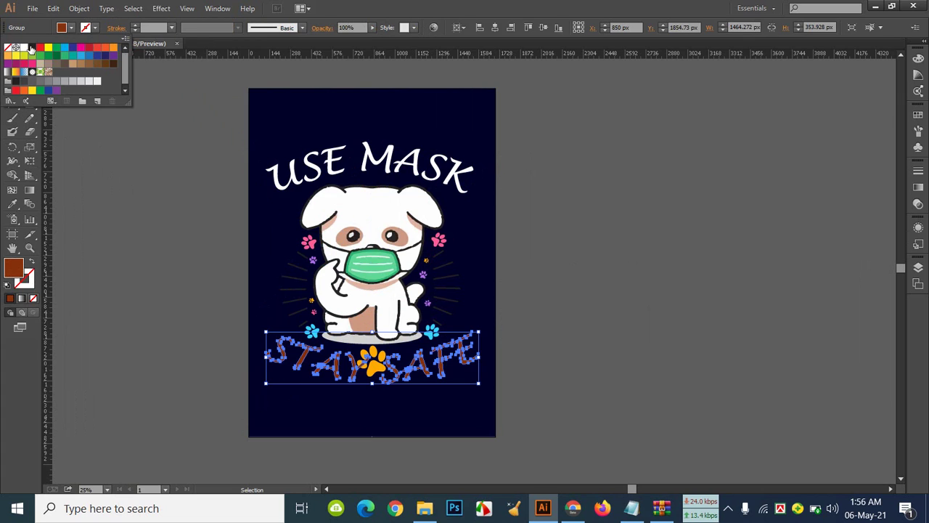
{"action": "left_click", "coordinate": [24, 48]}
{"action": "left_click", "coordinate": [144, 168]}
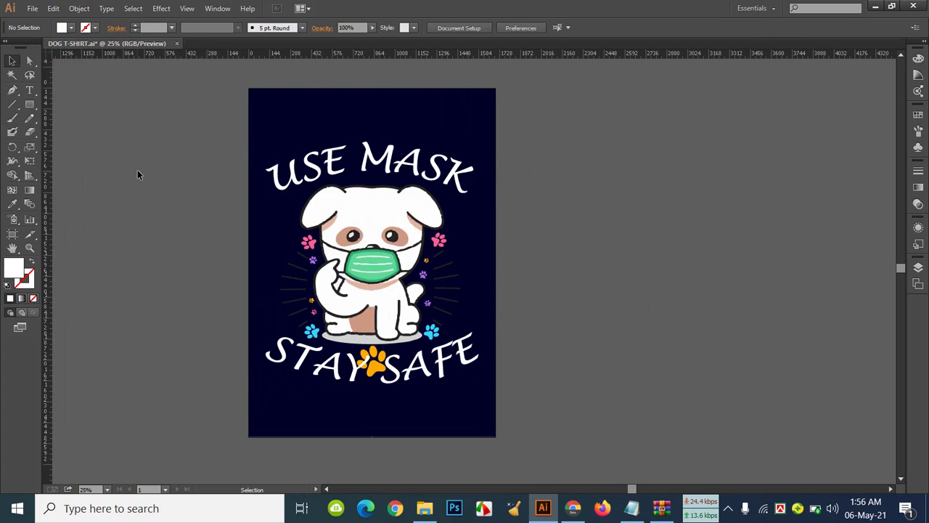
Give the group of ray lines to the right of the dog a white fill and a white 13 pt stroke
{"action": "left_click", "coordinate": [452, 276]}
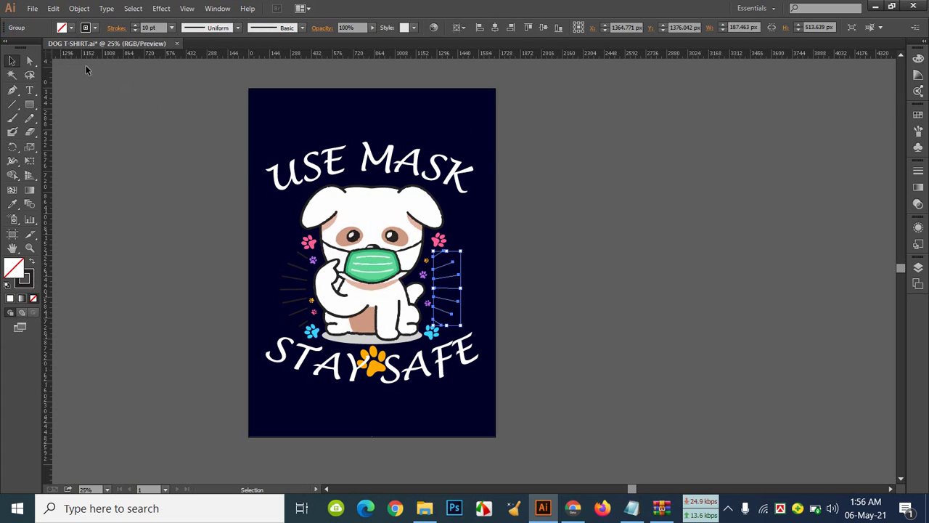
{"action": "left_click", "coordinate": [69, 31]}
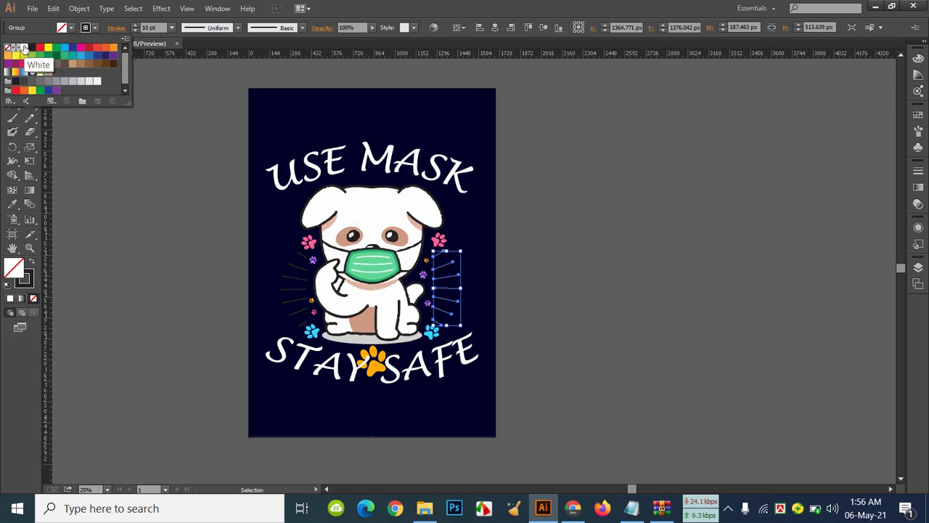
{"action": "left_click", "coordinate": [24, 47]}
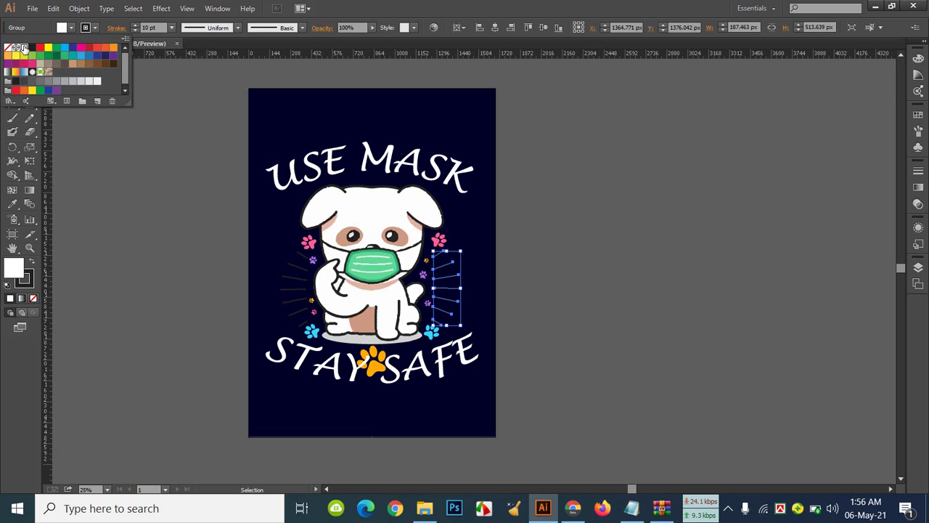
{"action": "left_click", "coordinate": [93, 29]}
{"action": "left_click", "coordinate": [93, 29]}
{"action": "left_click", "coordinate": [24, 47]}
{"action": "left_click", "coordinate": [135, 25]}
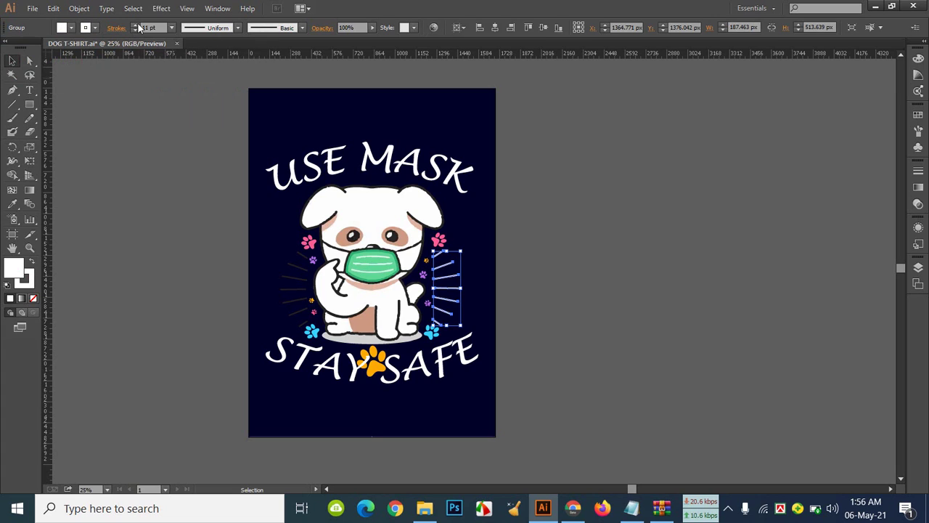
{"action": "left_click", "coordinate": [135, 25]}
{"action": "left_click", "coordinate": [135, 25]}
{"action": "left_click", "coordinate": [658, 253]}
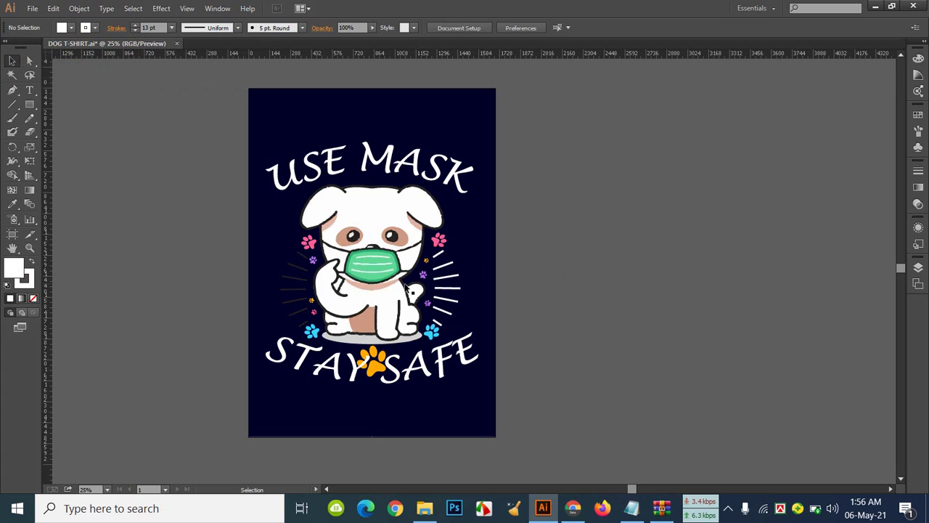
Copy the white 13 pt appearance of the right-hand ray lines onto the ray lines left of the dog with the Eyedropper
{"action": "left_click", "coordinate": [298, 290]}
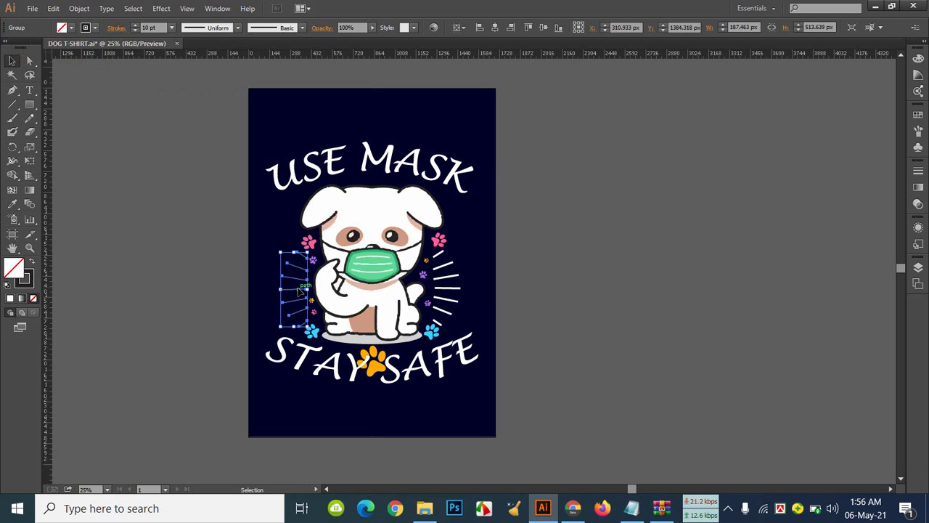
{"action": "left_click", "coordinate": [211, 240]}
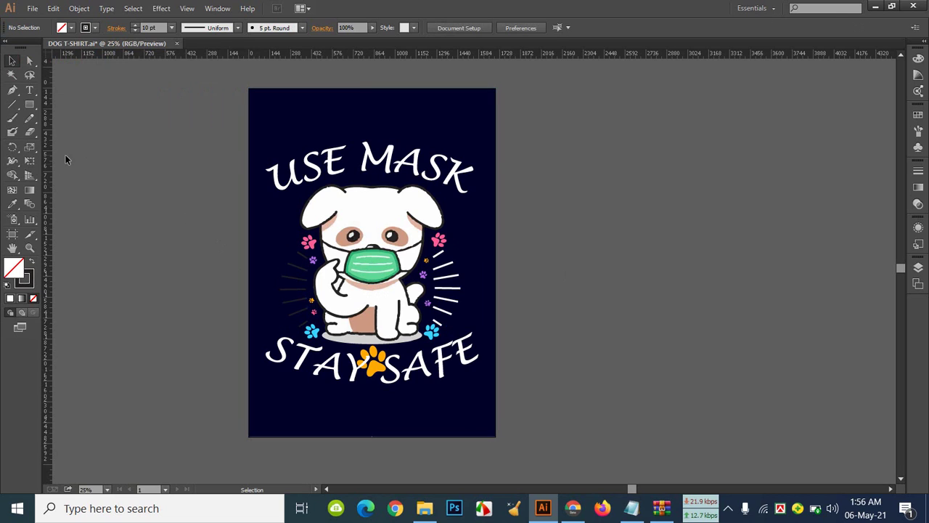
{"action": "left_click", "coordinate": [285, 290]}
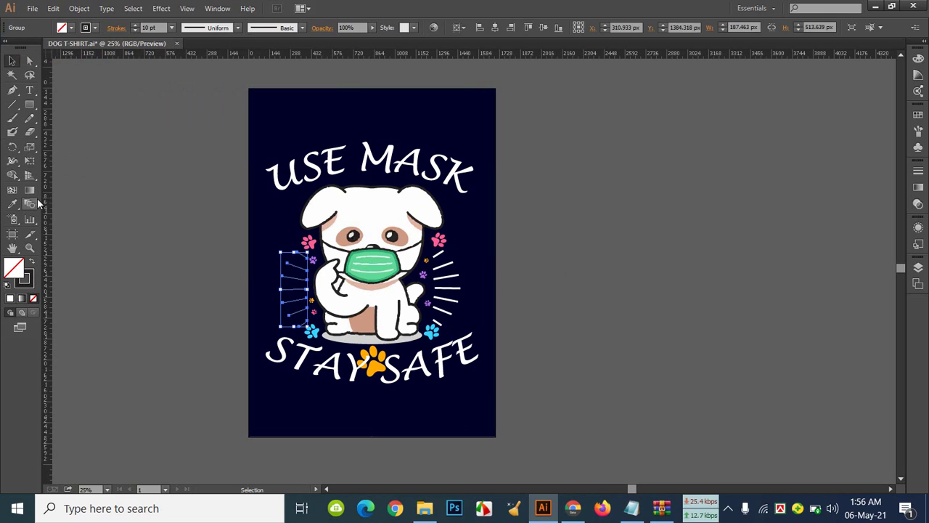
{"action": "left_click", "coordinate": [15, 208]}
{"action": "left_click", "coordinate": [453, 286]}
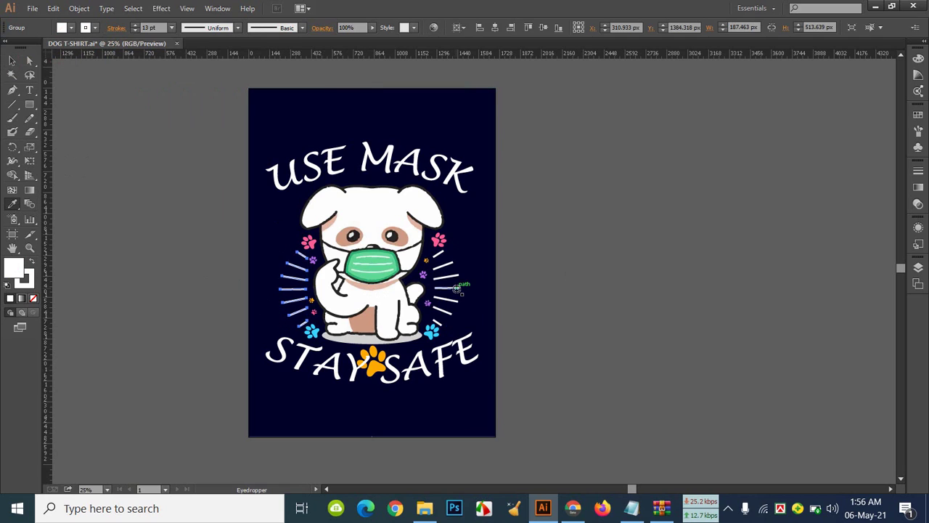
{"action": "left_click", "coordinate": [12, 61]}
{"action": "left_click", "coordinate": [136, 141]}
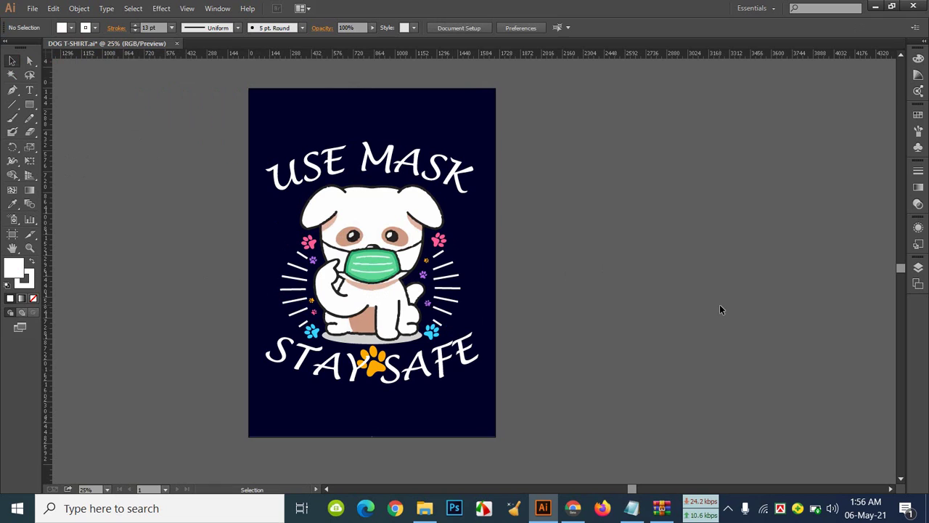
{"action": "left_click", "coordinate": [356, 215]}
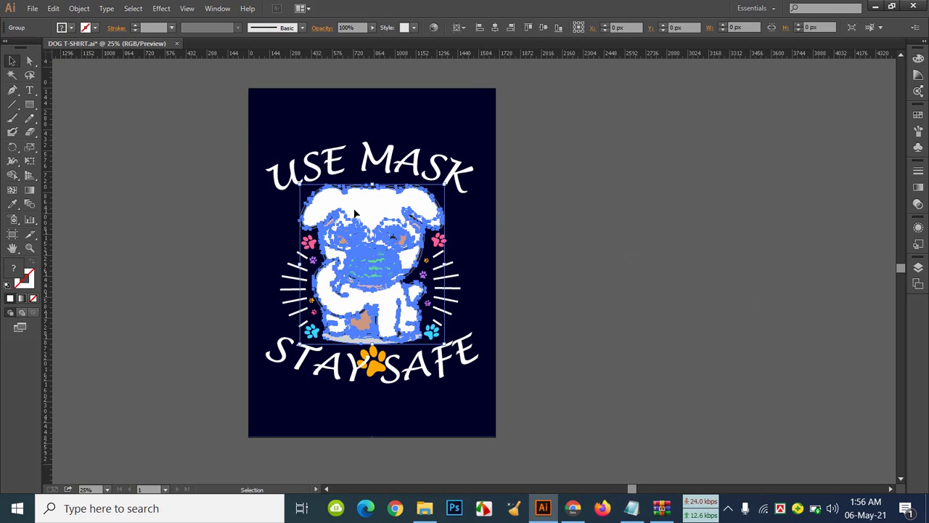
{"action": "left_click", "coordinate": [224, 177]}
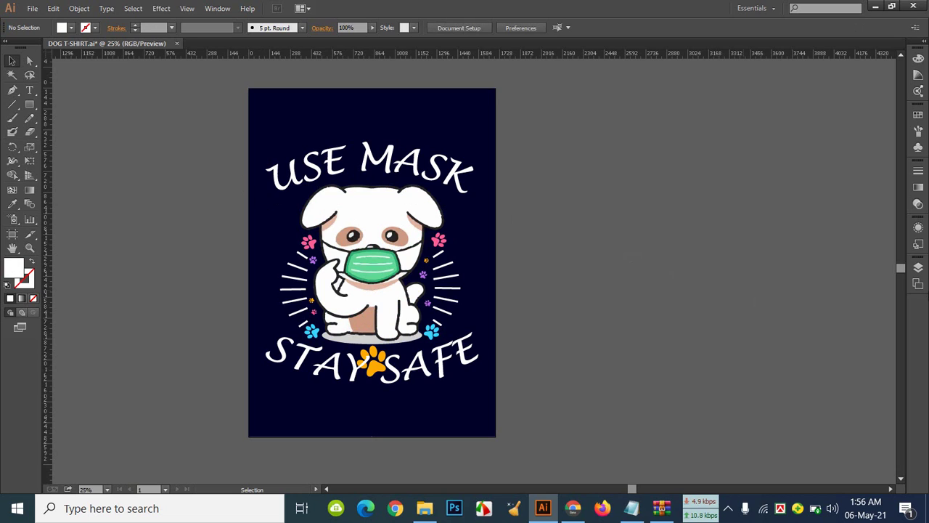
Export the navy version to the Desktop as a JPEG named DOG T-SHIRT-2, using all artboards, at maximum quality and 300 ppi
{"action": "left_click", "coordinate": [33, 8]}
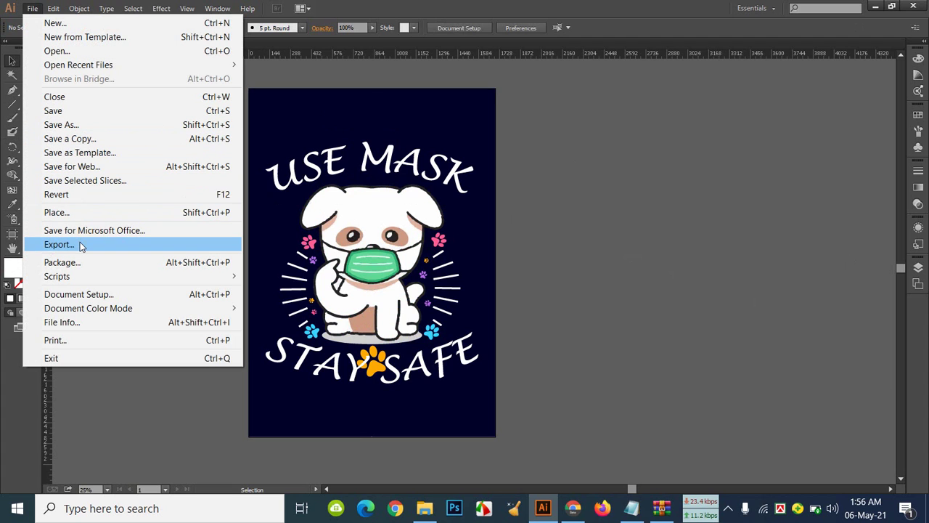
{"action": "left_click", "coordinate": [214, 241]}
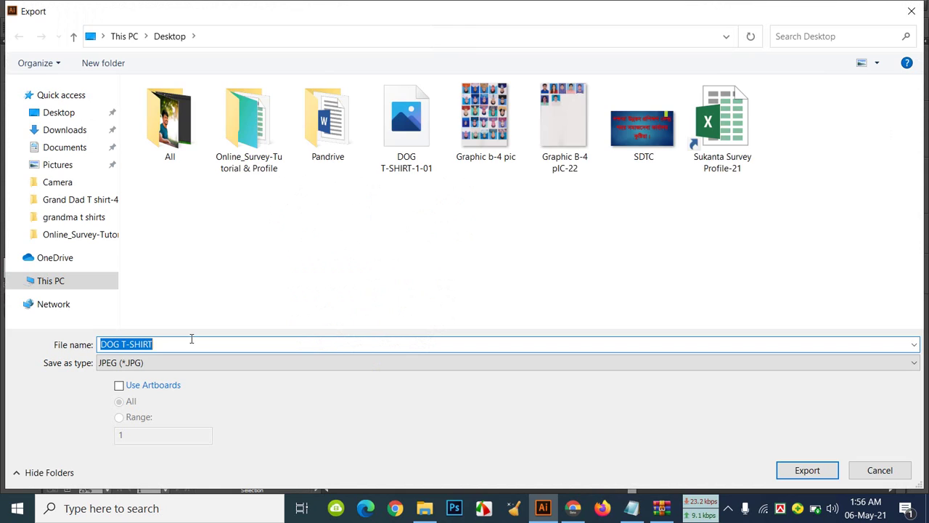
{"action": "left_click", "coordinate": [191, 340]}
{"action": "type", "text": "-2"}
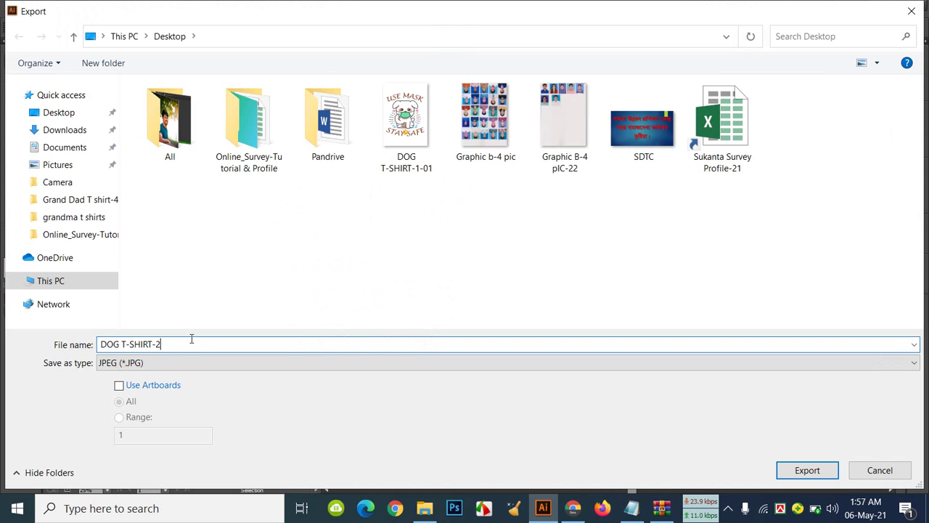
{"action": "left_click", "coordinate": [119, 384]}
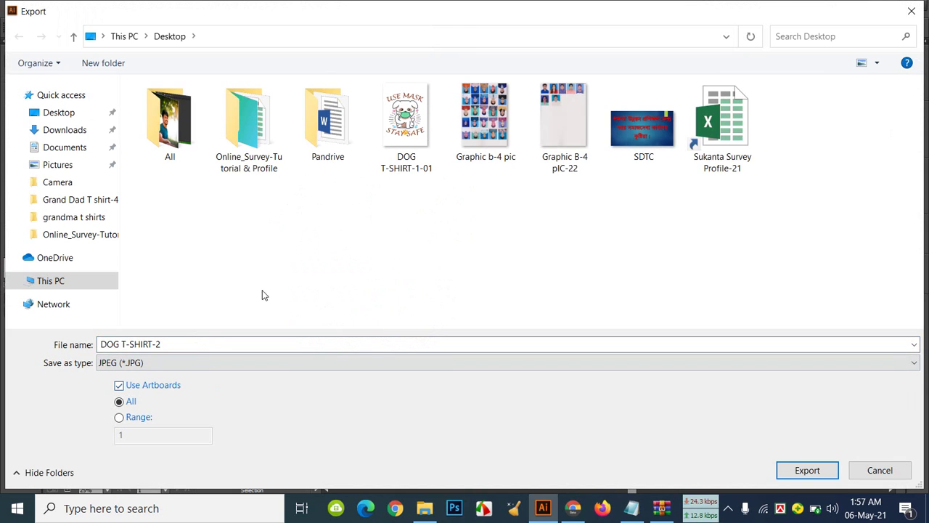
{"action": "left_click", "coordinate": [44, 116]}
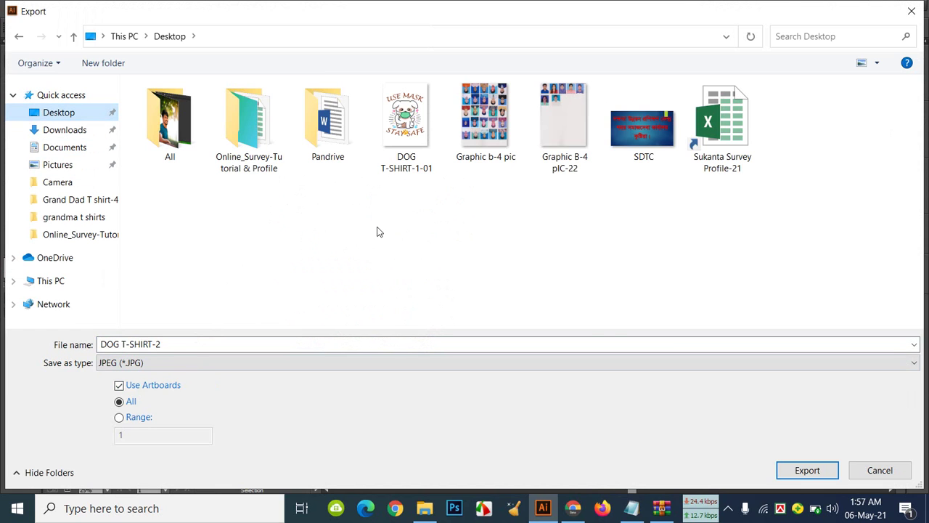
{"action": "left_click", "coordinate": [807, 471]}
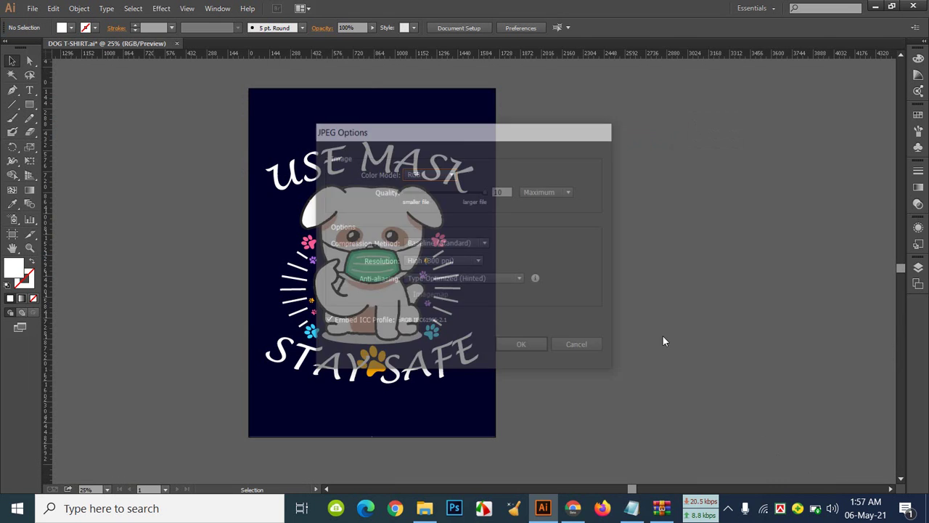
{"action": "left_click", "coordinate": [522, 346]}
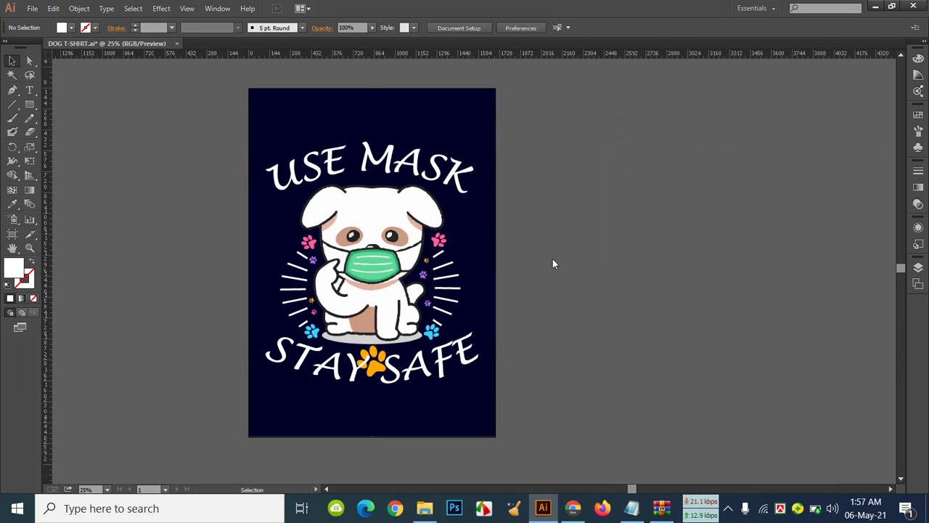